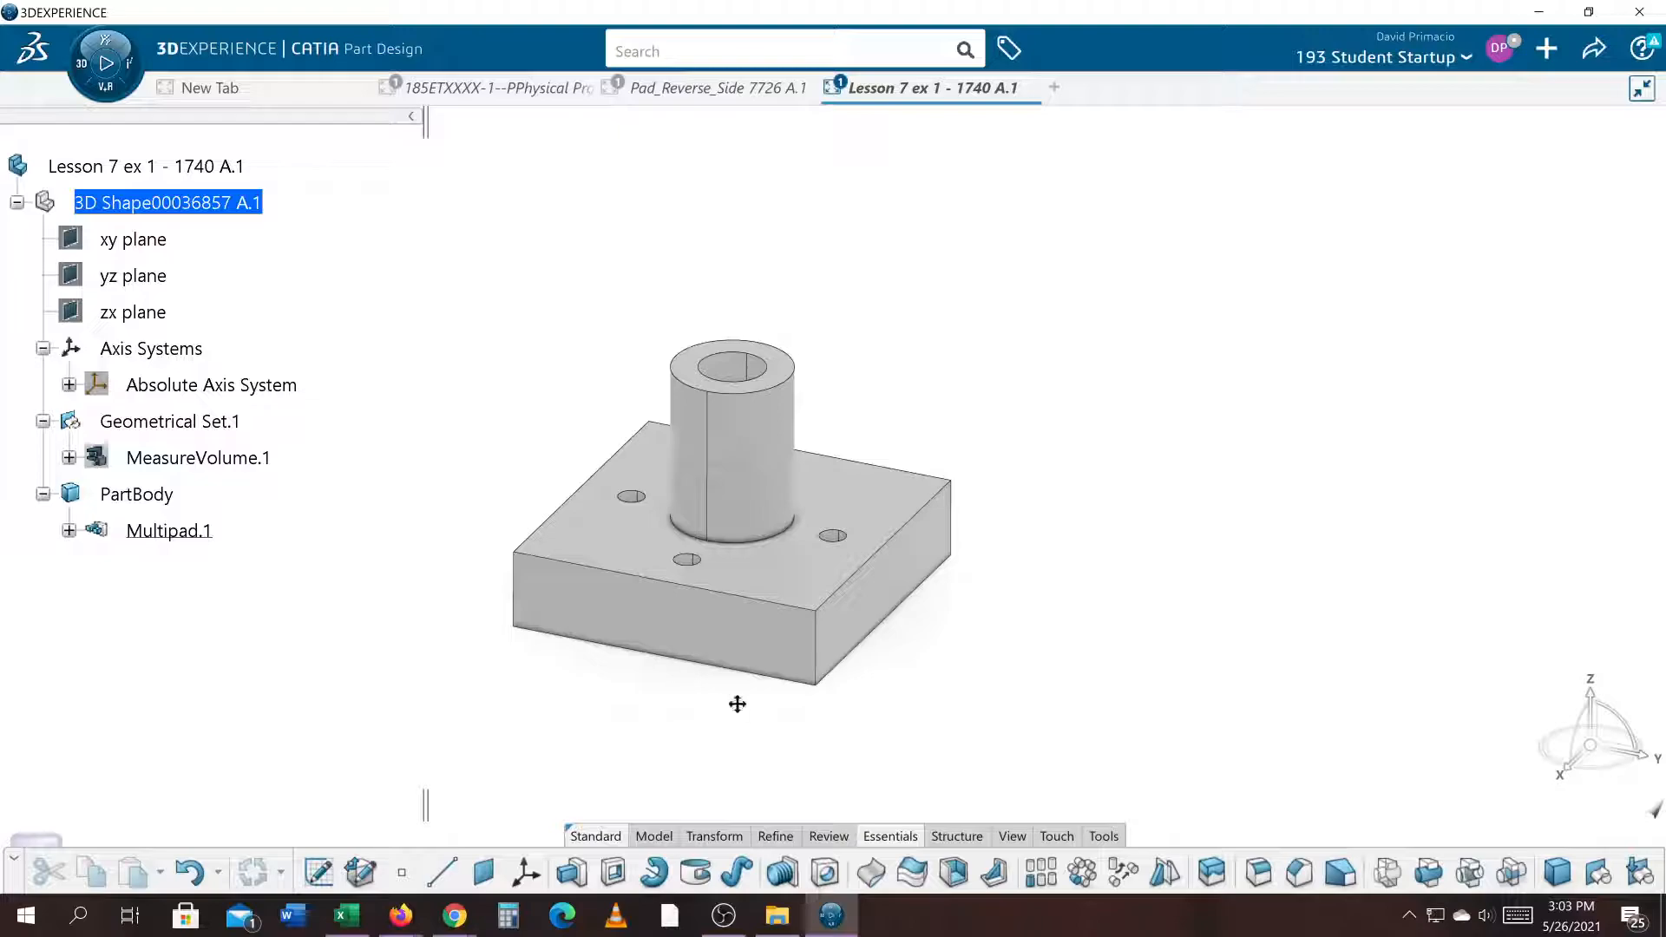
# Create a diagonal reference plane through two lines, using the two opposite vertical corner edges of the base block
pyautogui.click(483, 872)
pyautogui.click(481, 632)
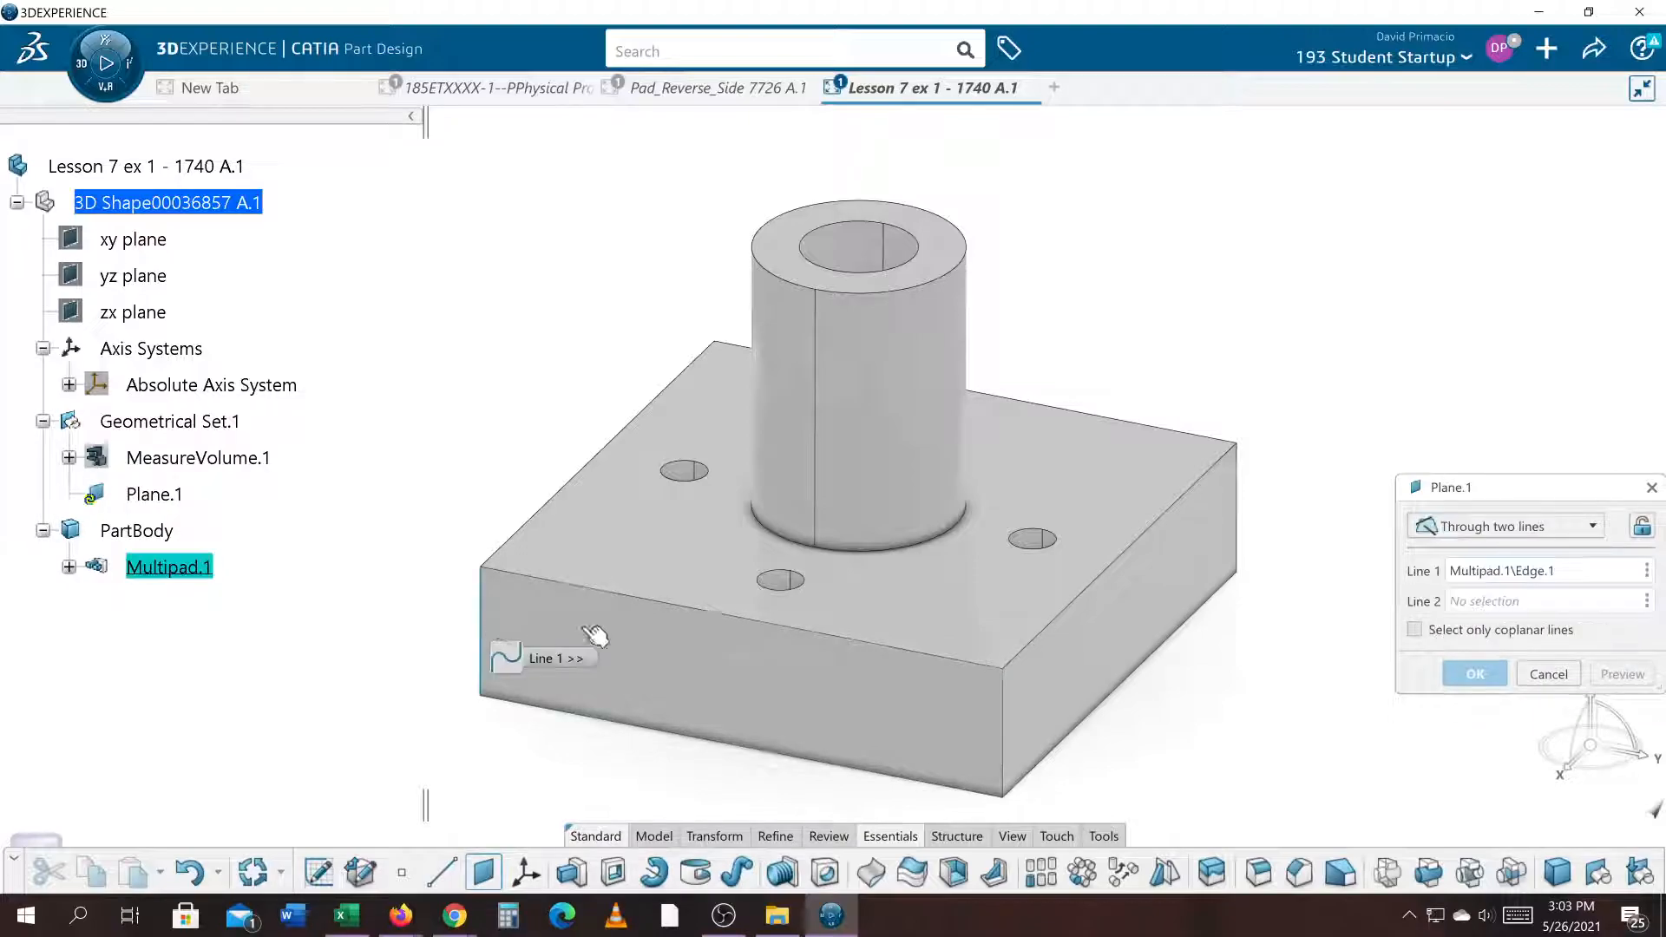
pyautogui.click(1239, 500)
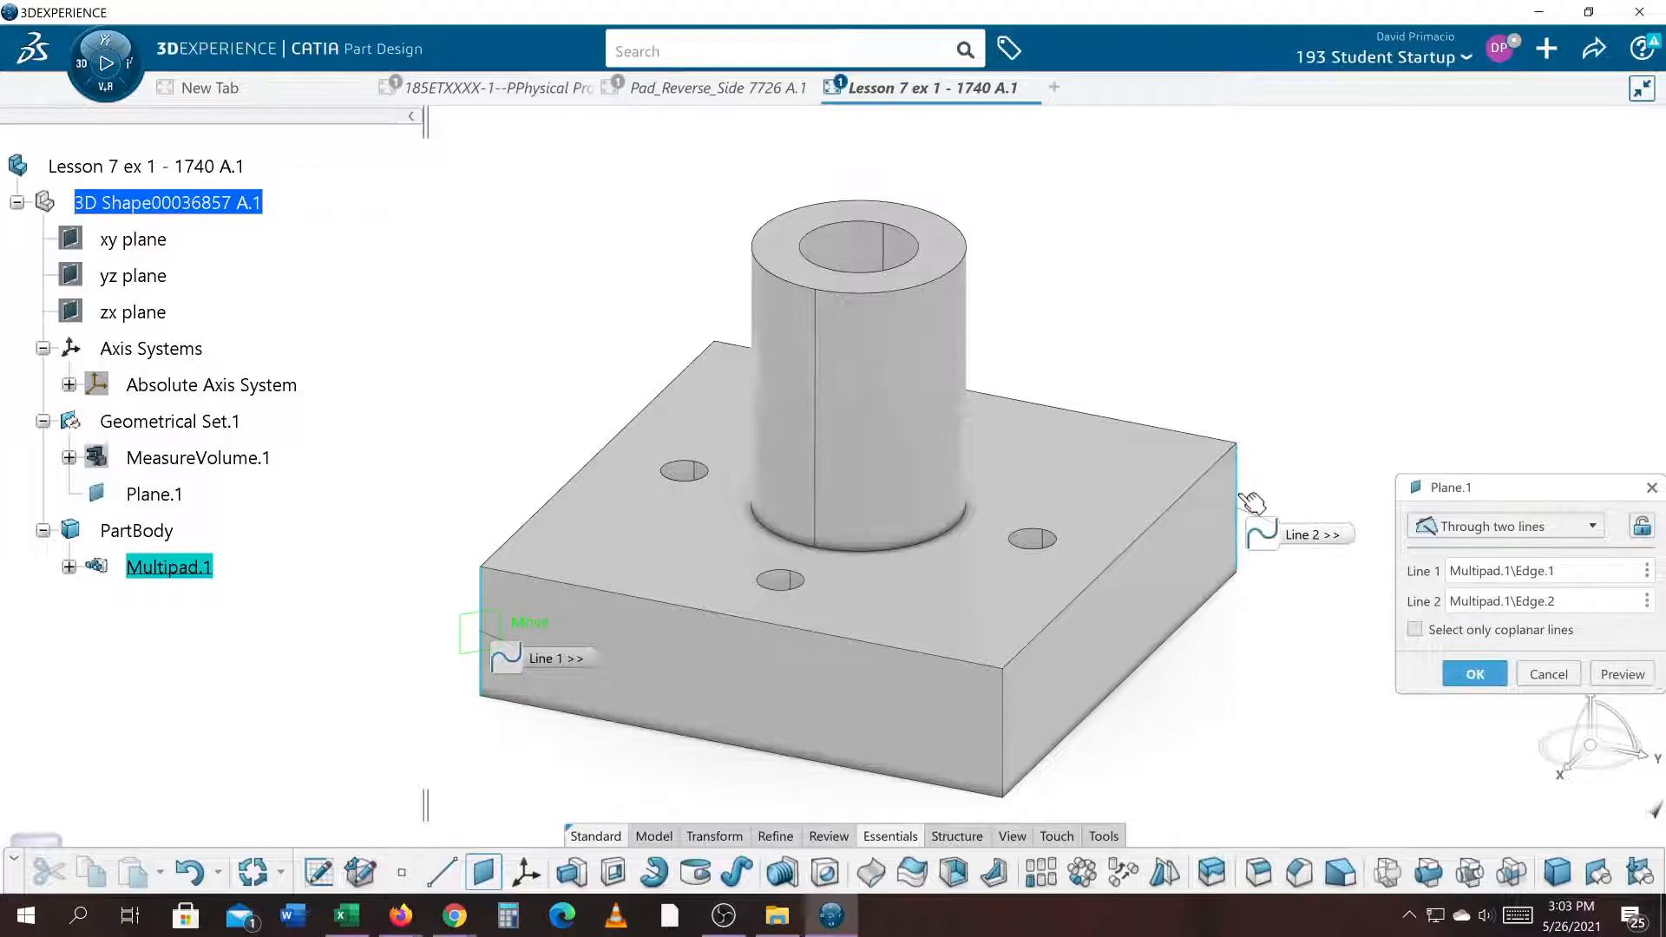
pyautogui.click(1475, 674)
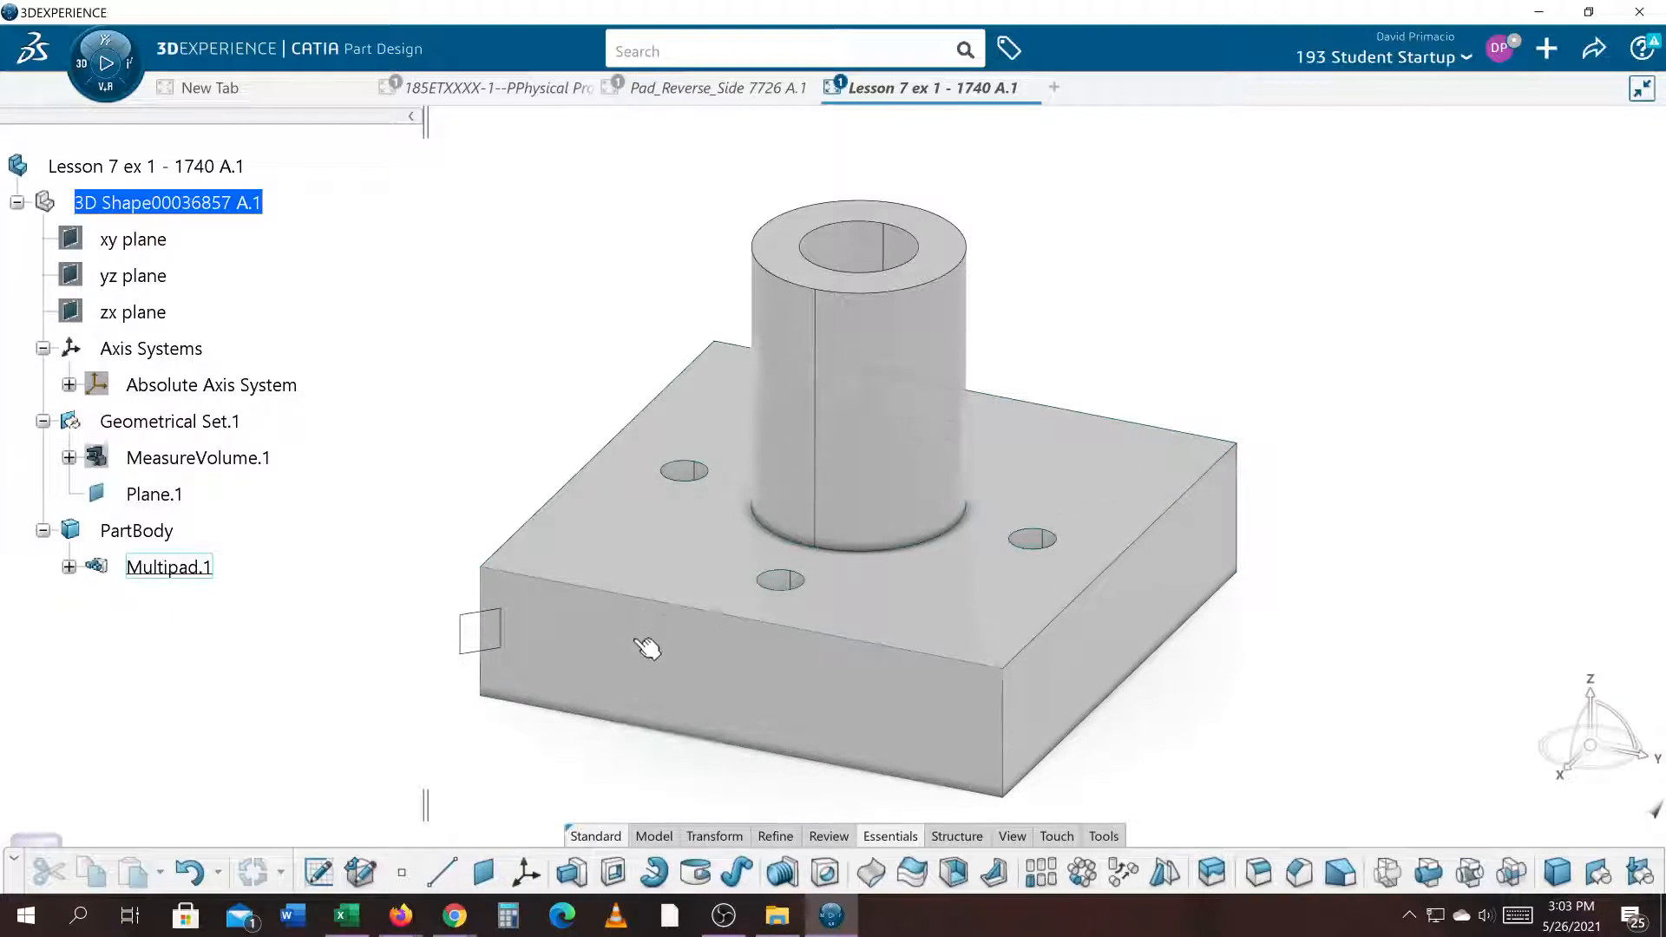
# Start a sketch on the new diagonal plane and orient the view normal to it
pyautogui.click(471, 651)
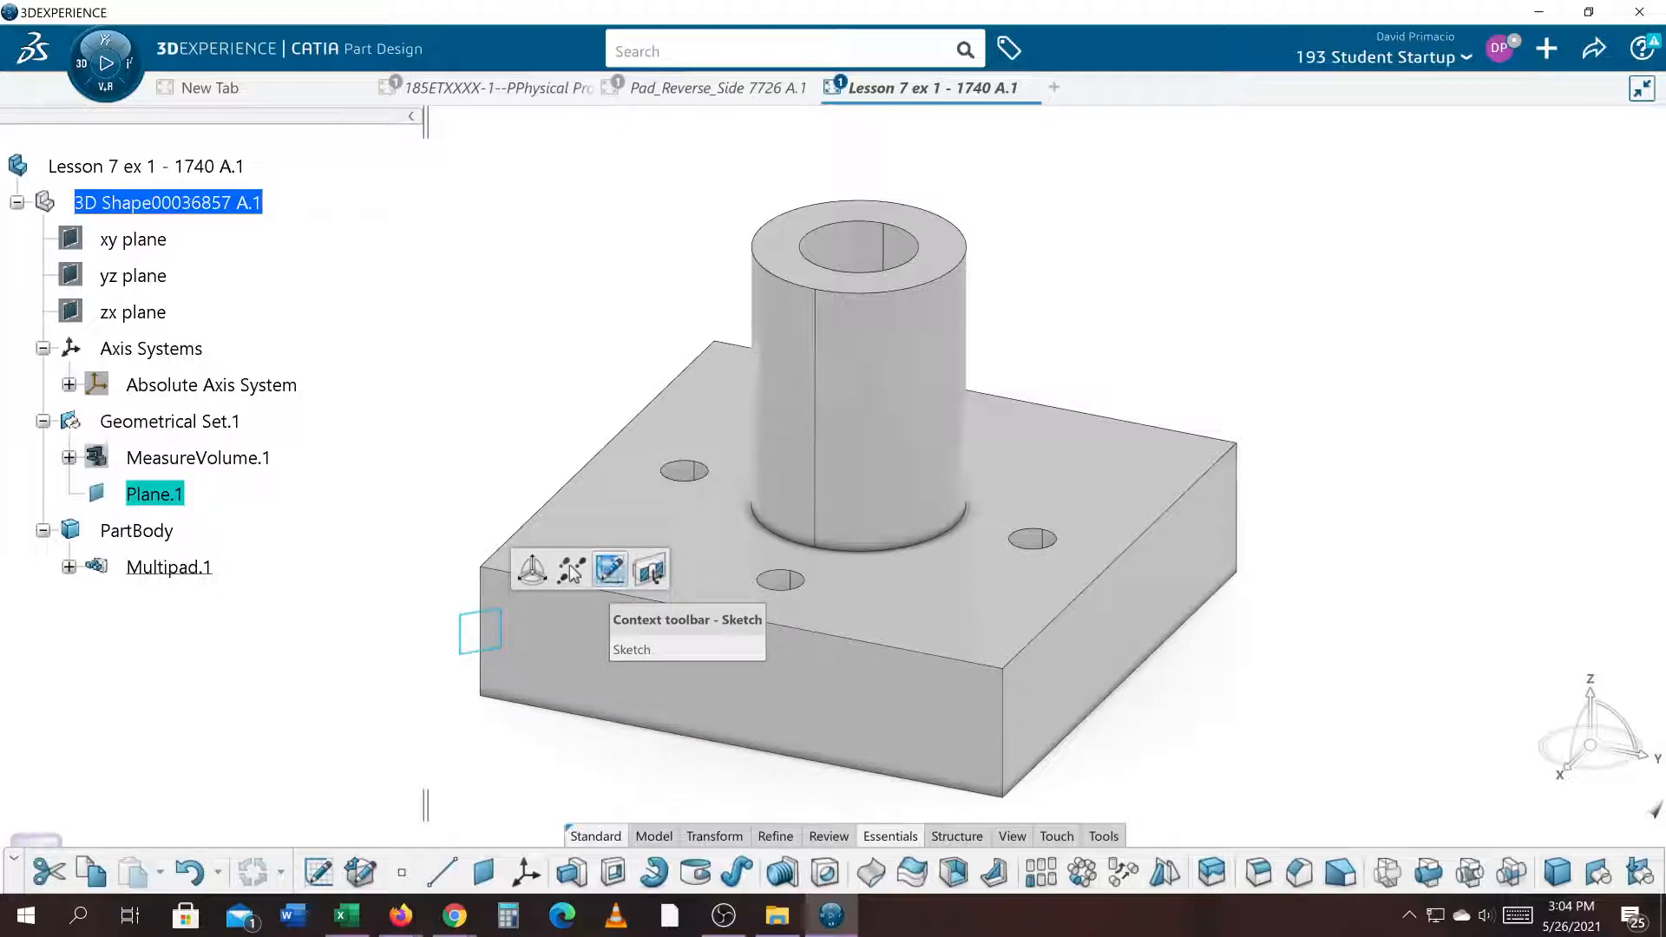
pyautogui.click(610, 569)
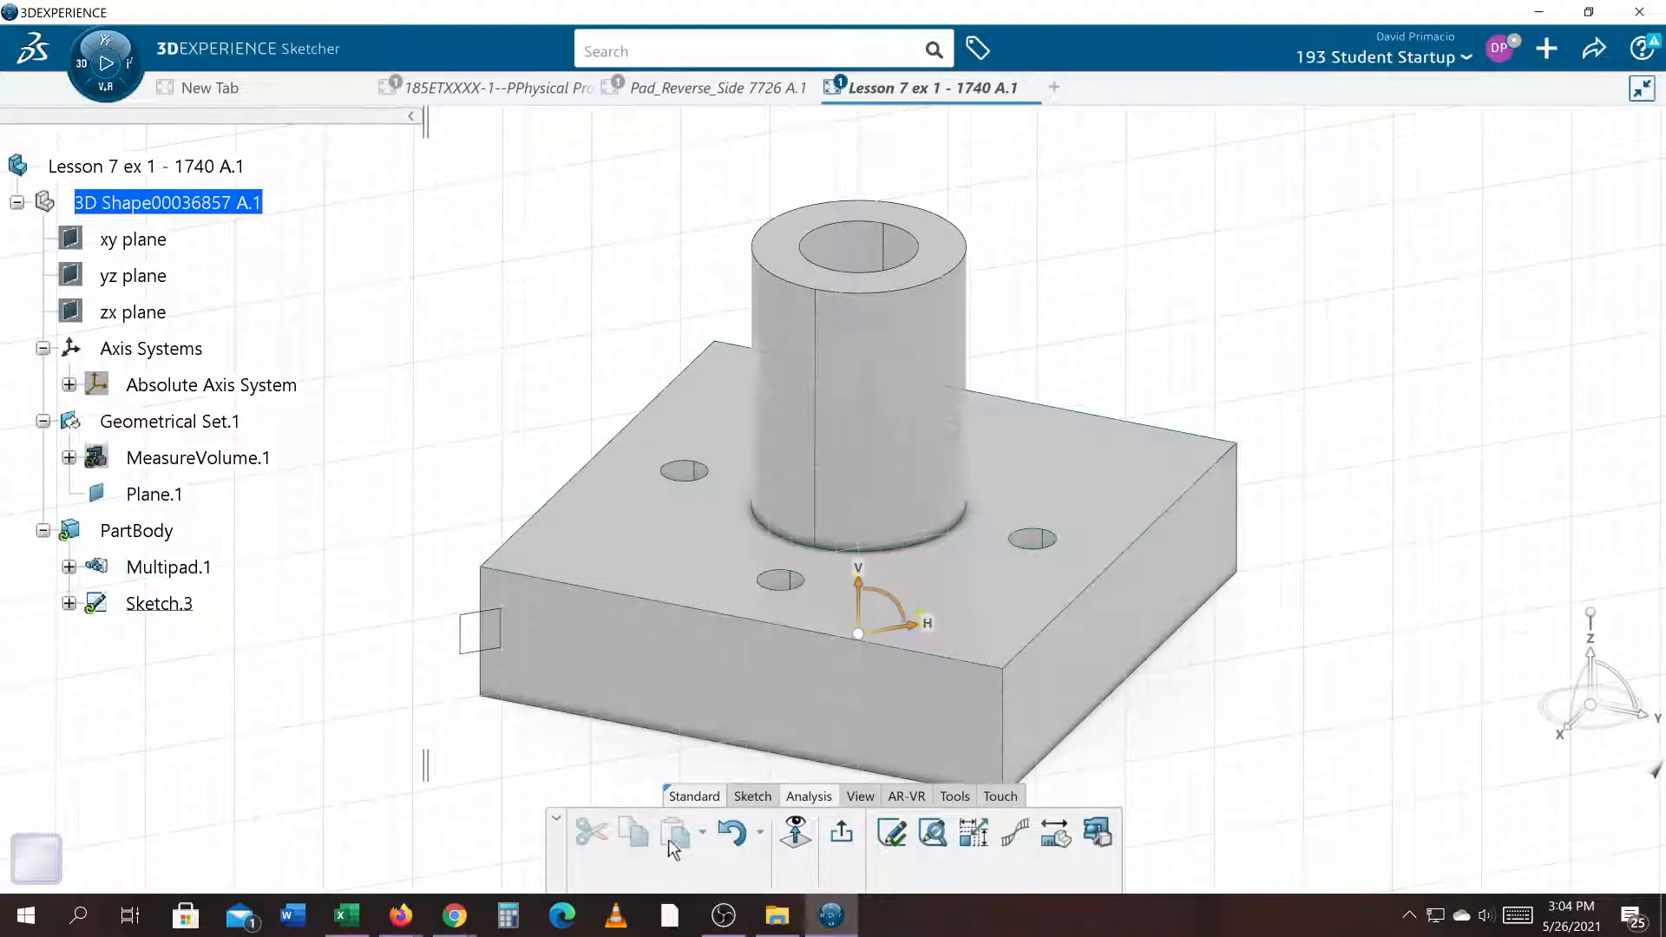
pyautogui.click(795, 833)
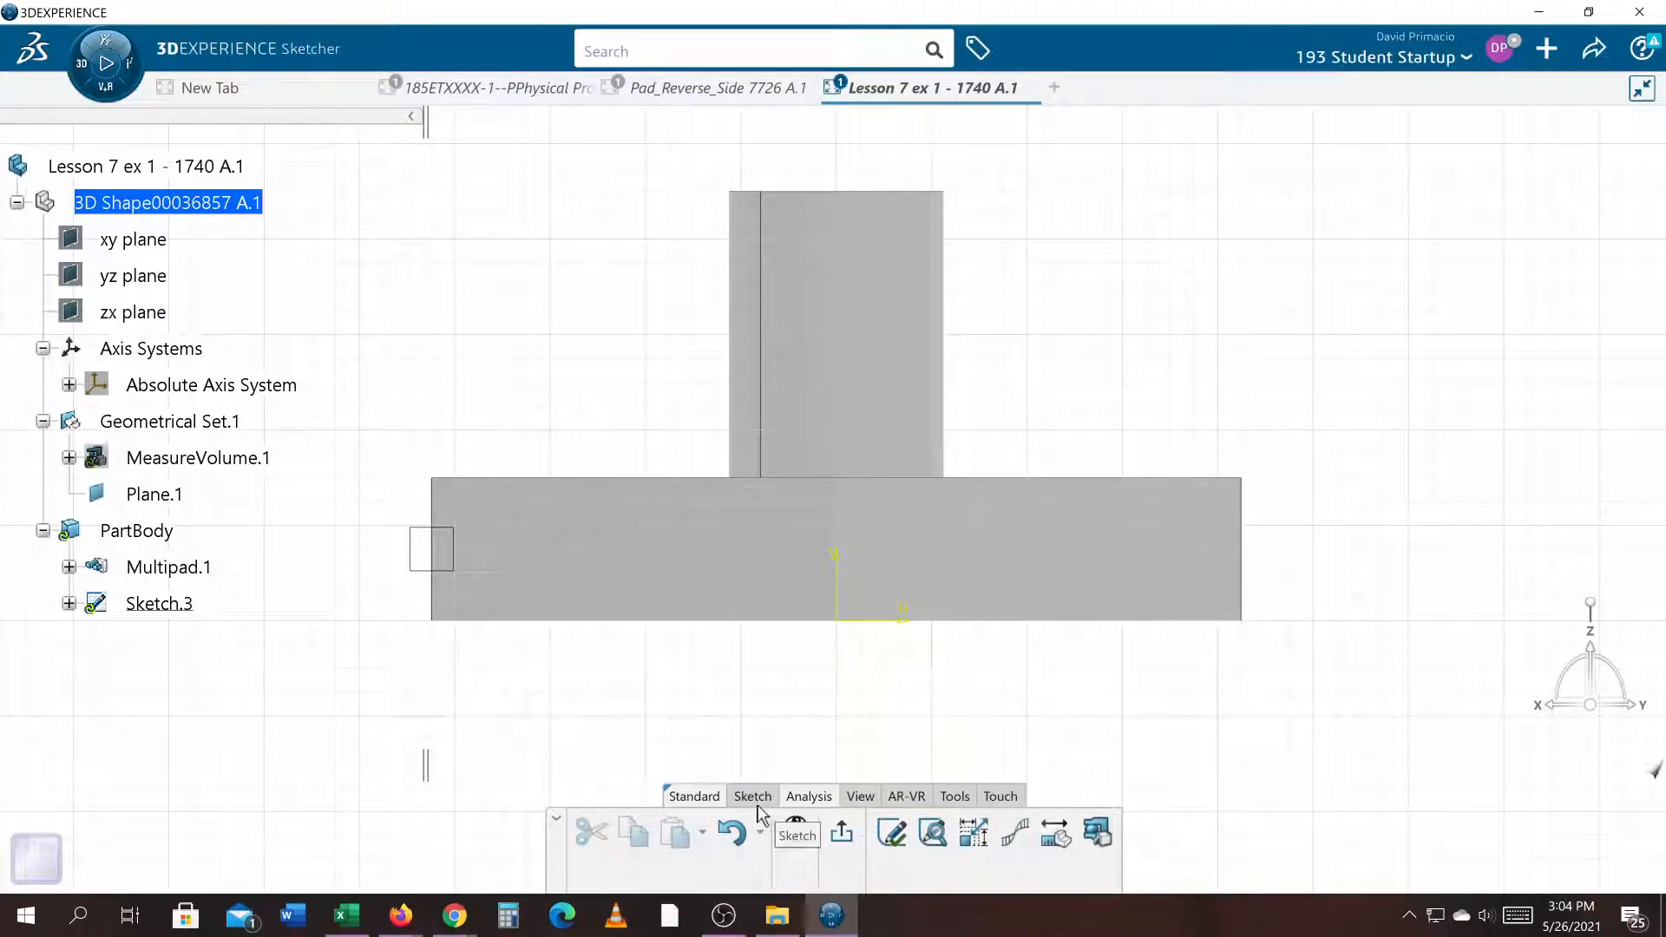
# Sketch an open profile from inside the cylinder's upper edge: short horizontal line outward, sloped line down, and short vertical line to the base's top face
pyautogui.click(752, 797)
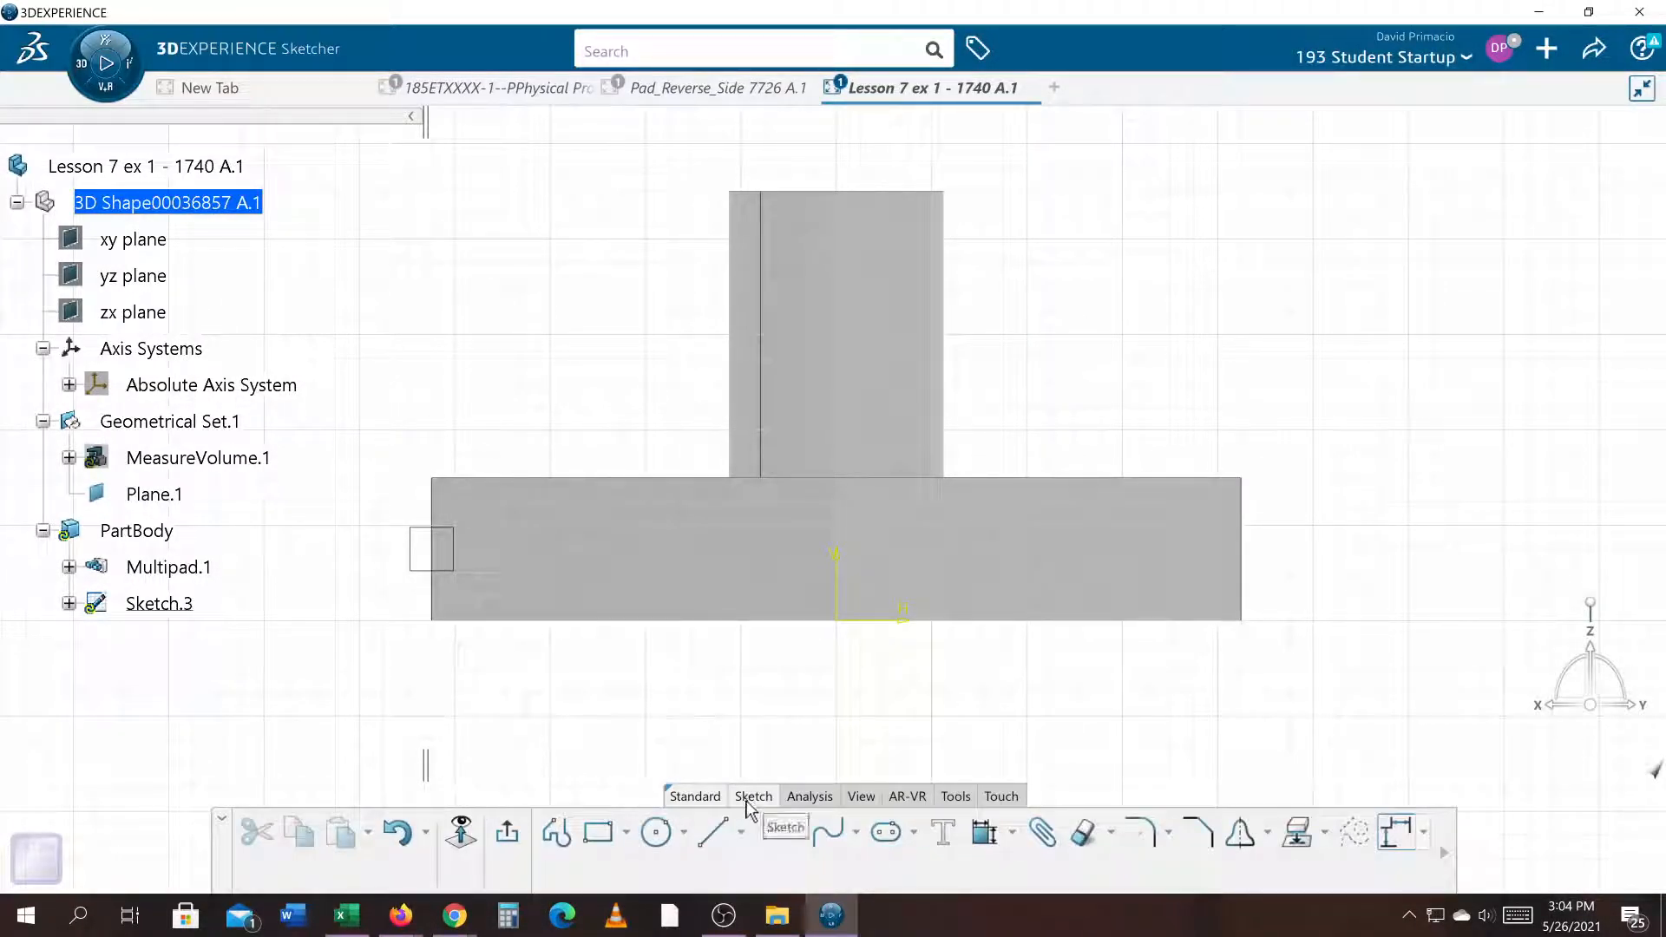
pyautogui.click(547, 843)
pyautogui.moveTo(498, 550)
pyautogui.mouseDown(button='middle')
pyautogui.moveTo(521, 682)
pyautogui.moveTo(550, 584)
pyautogui.mouseUp(button='middle')
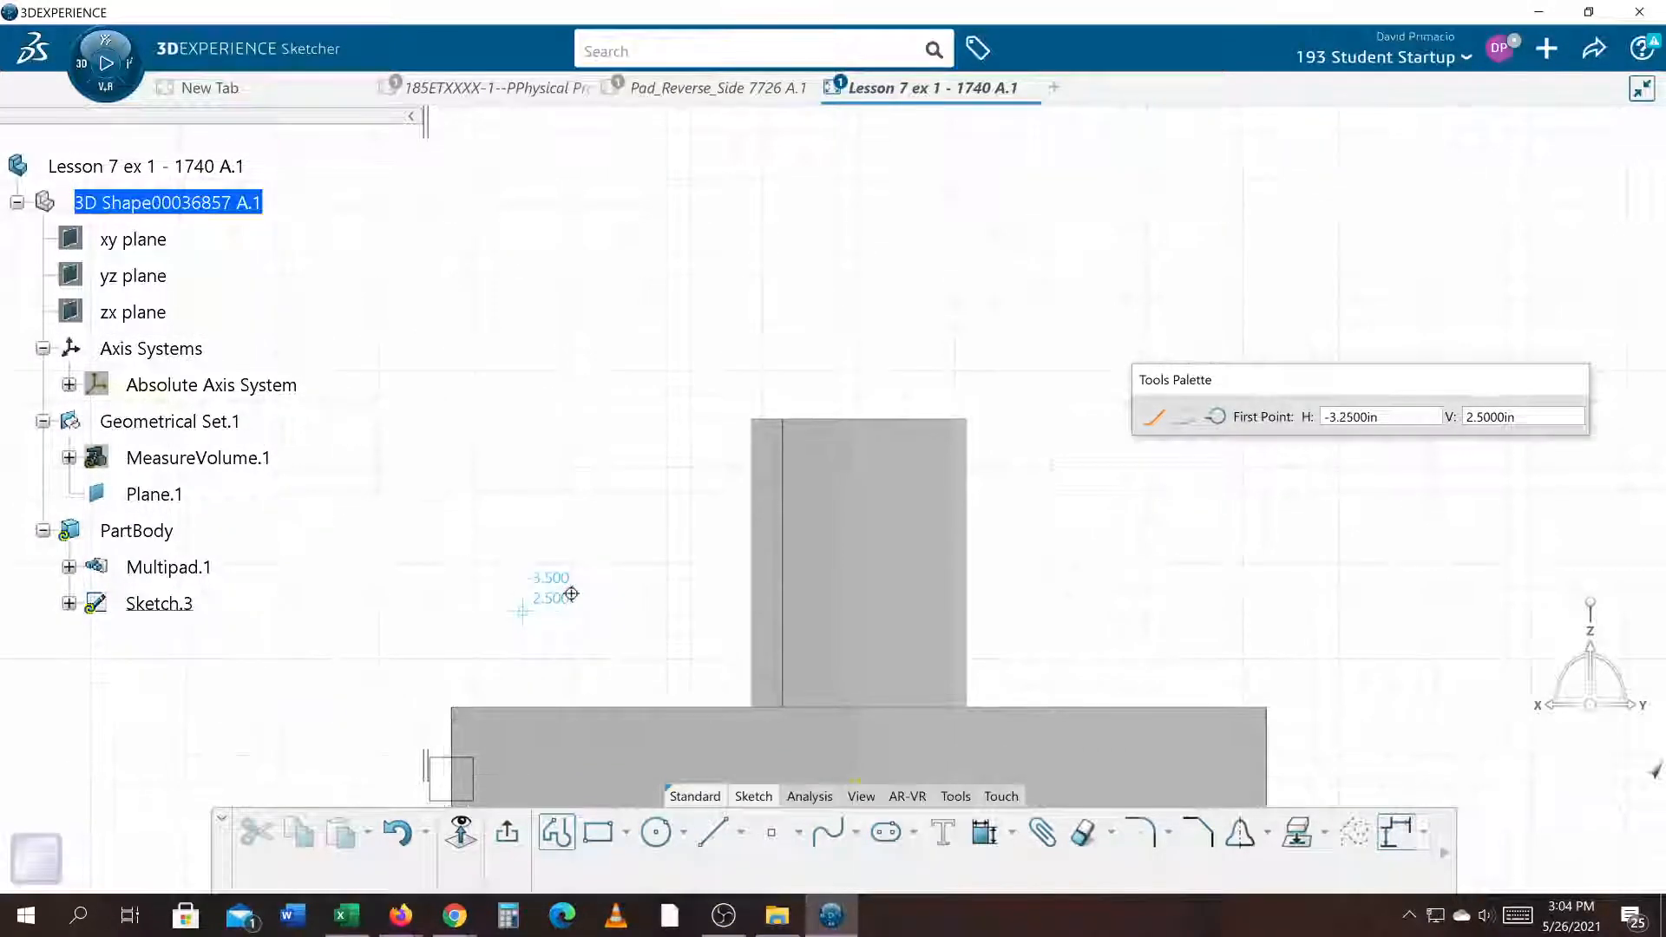
pyautogui.click(763, 452)
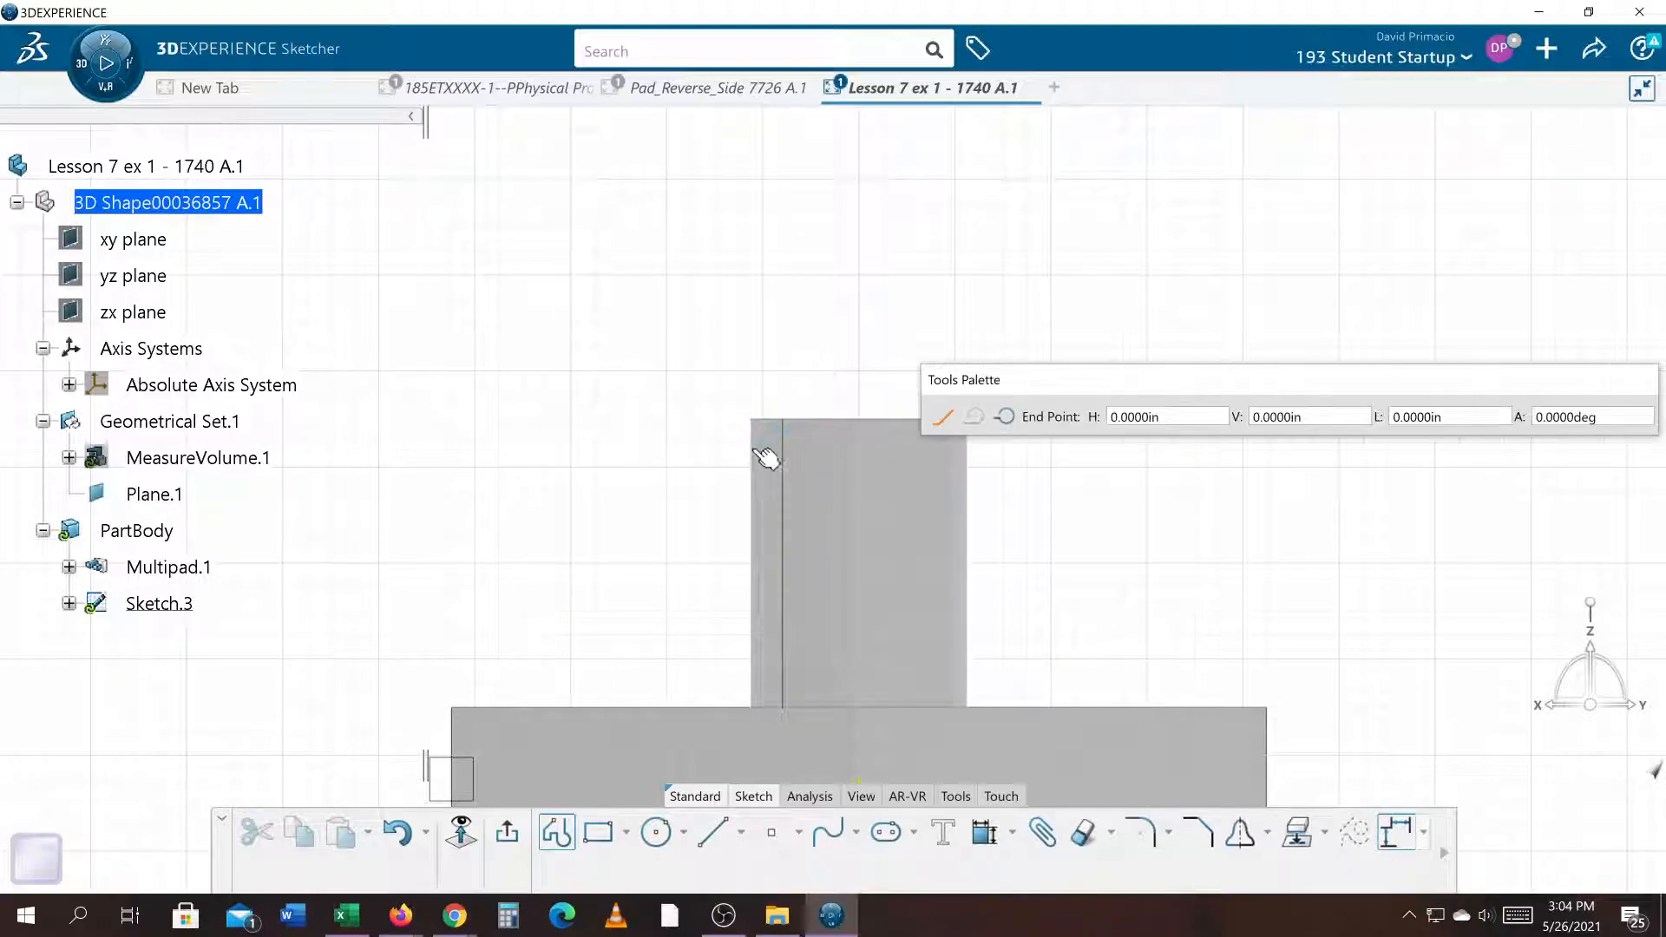
pyautogui.click(690, 443)
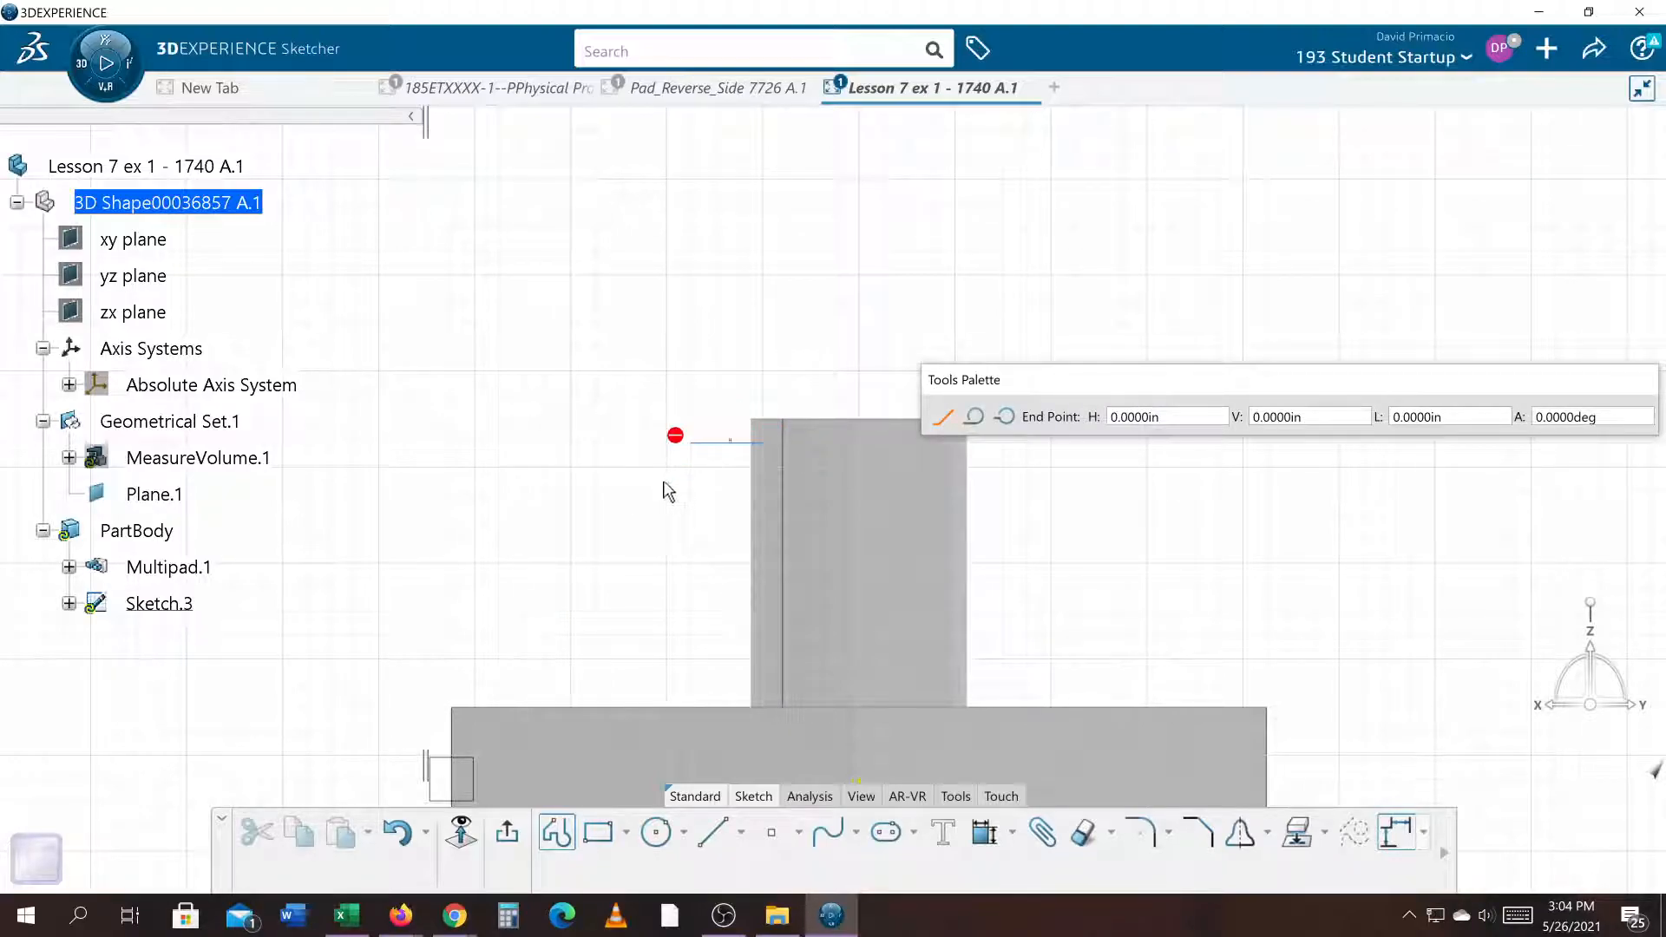
pyautogui.click(500, 658)
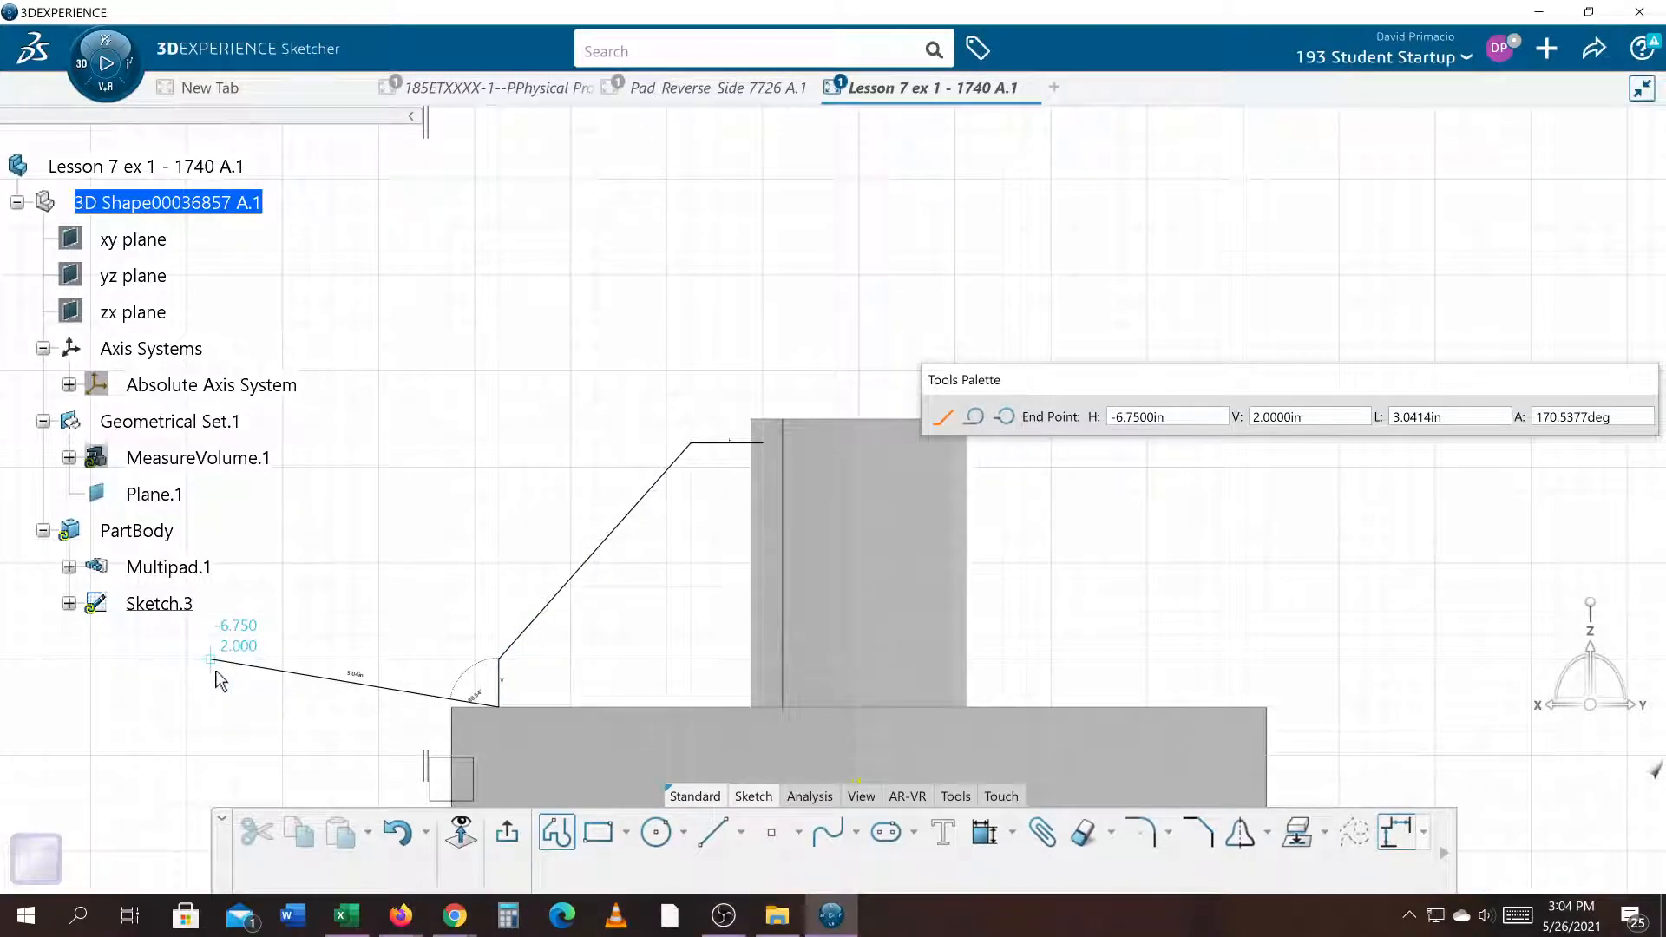
pyautogui.press('Escape')
pyautogui.click(530, 473)
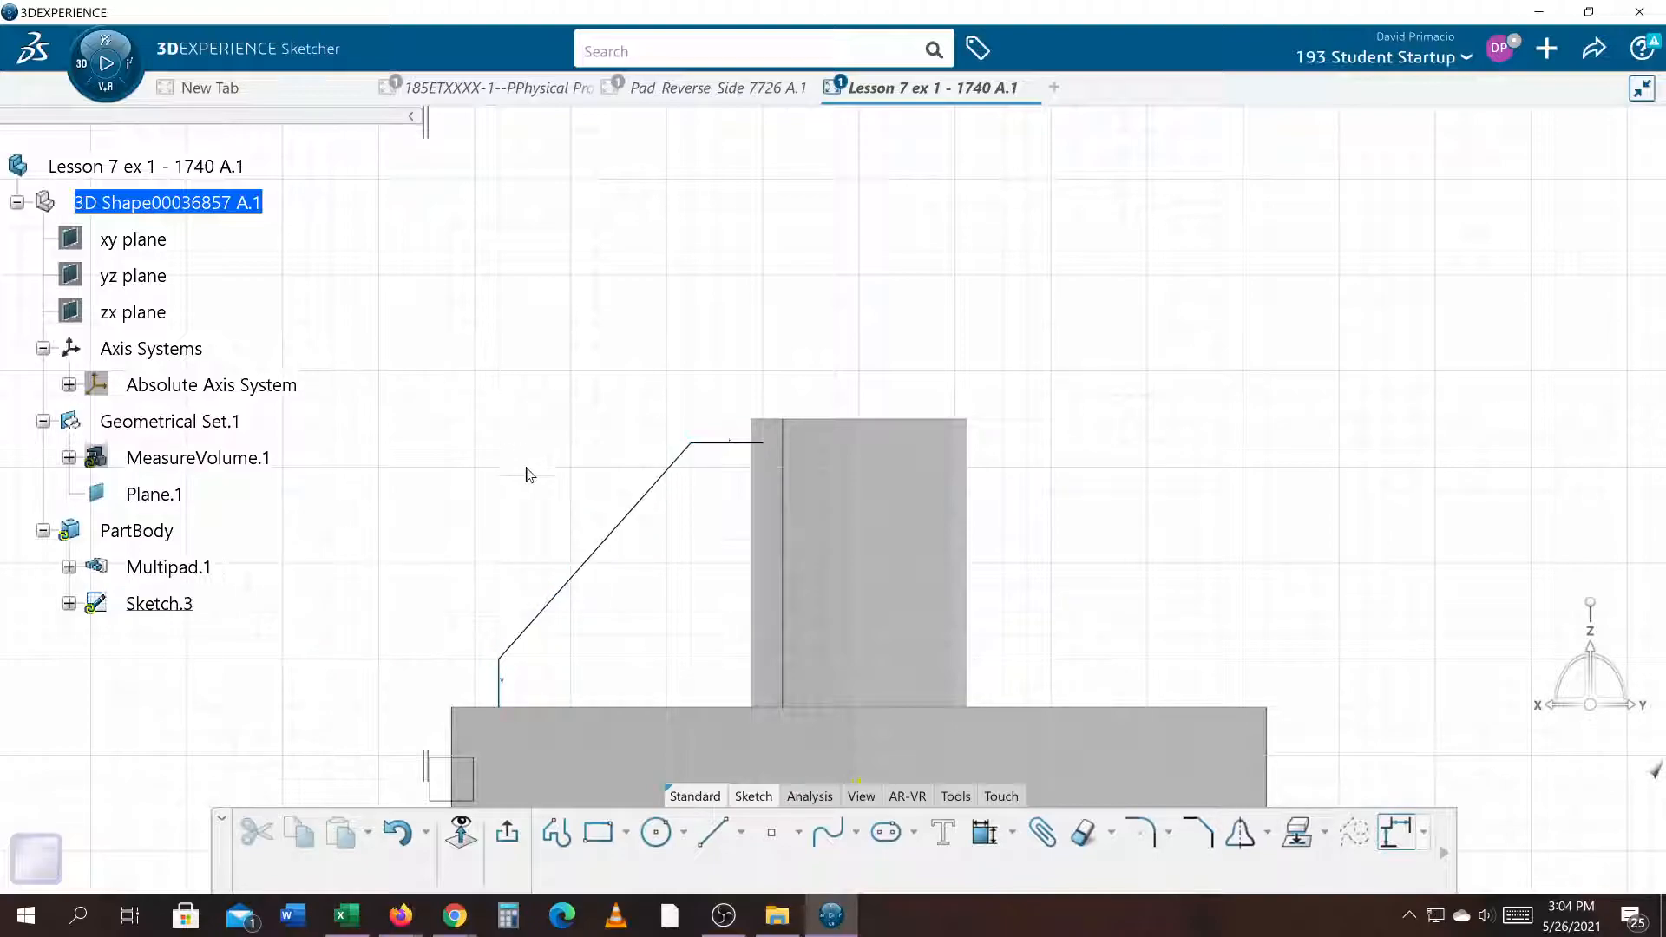
# Activate the Contact Constraint tool for the open profile sketch, with the part tilted into a 3D view
pyautogui.moveTo(536, 360); pyautogui.dragTo(602, 461, button='middle')
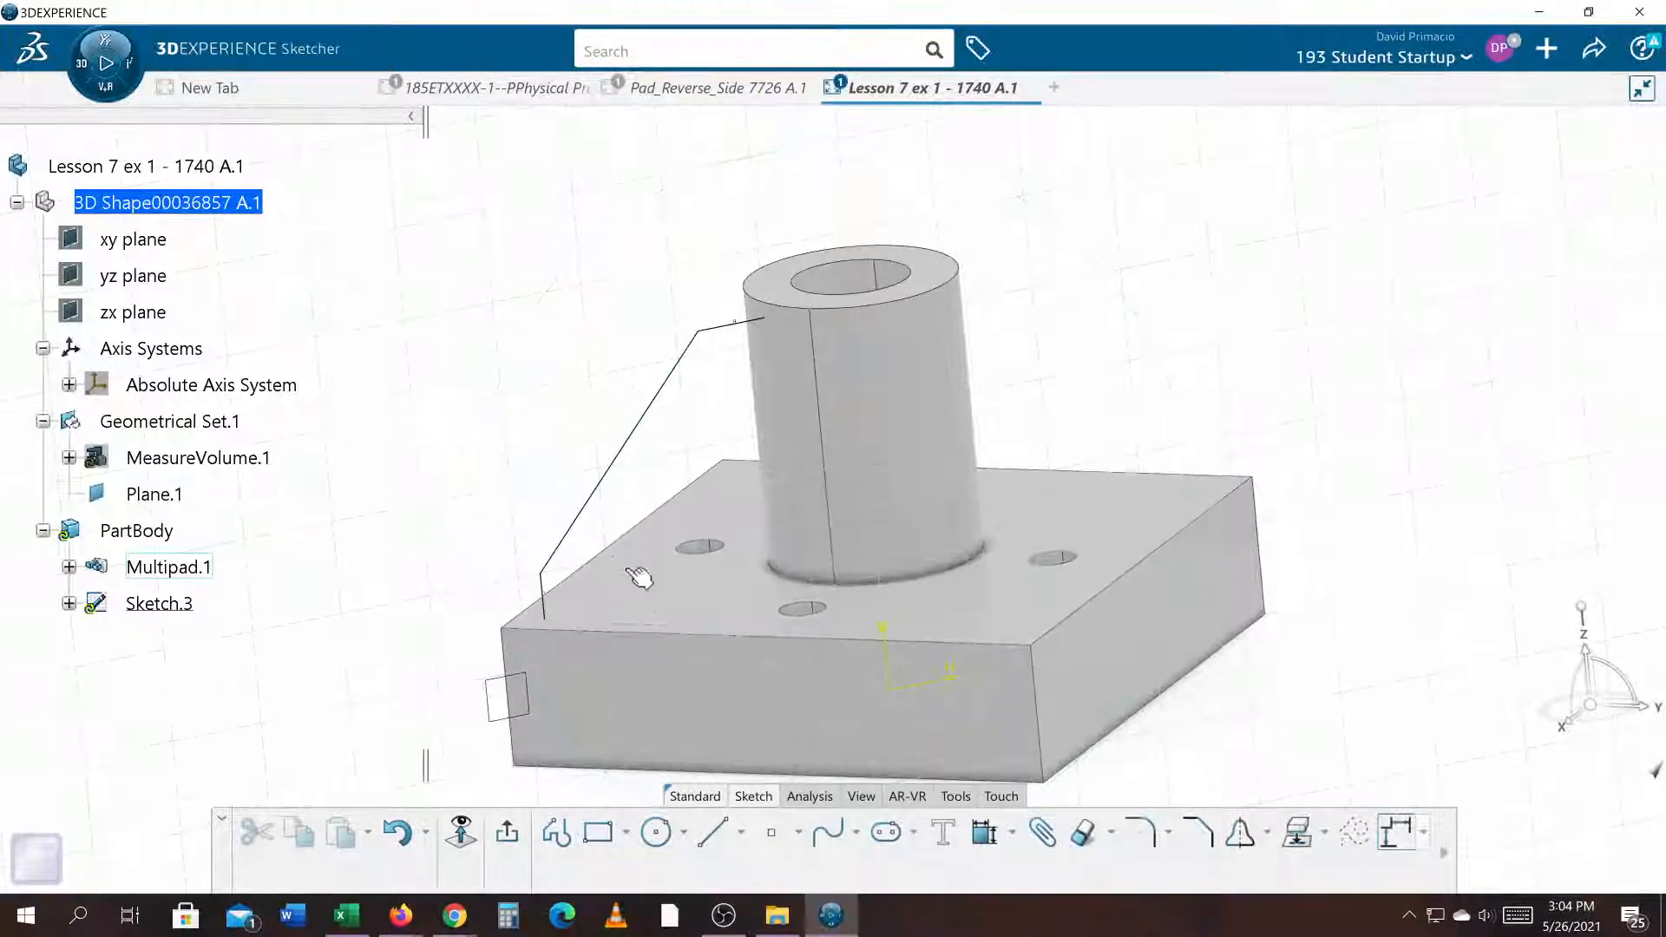
pyautogui.click(1012, 834)
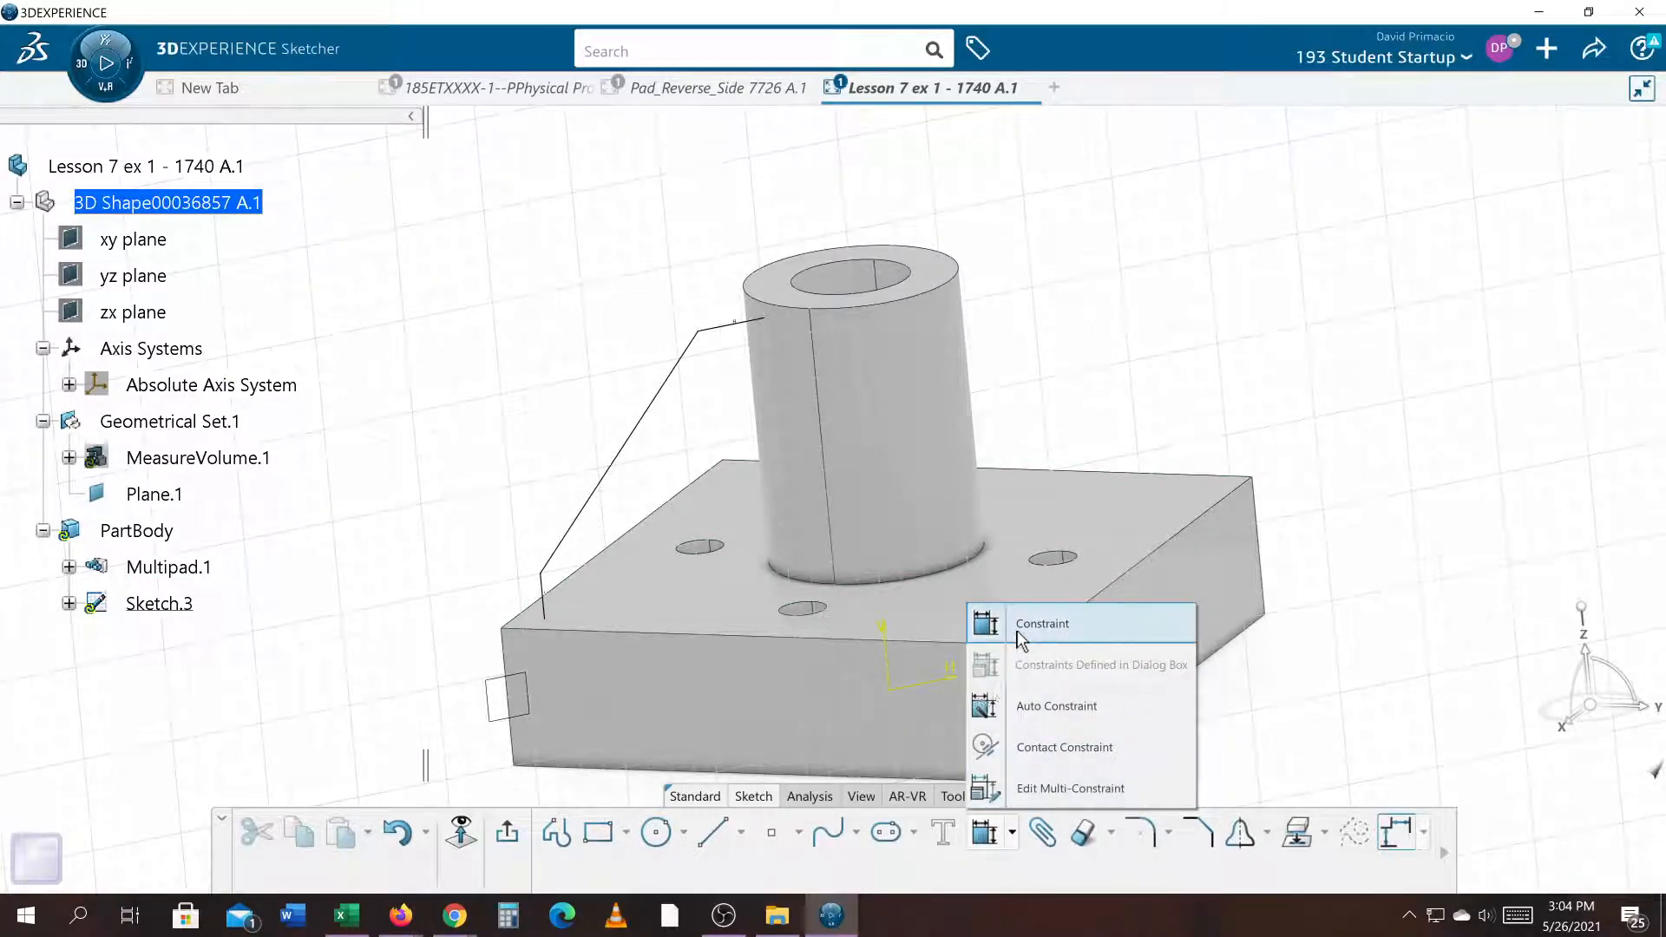
pyautogui.click(1041, 768)
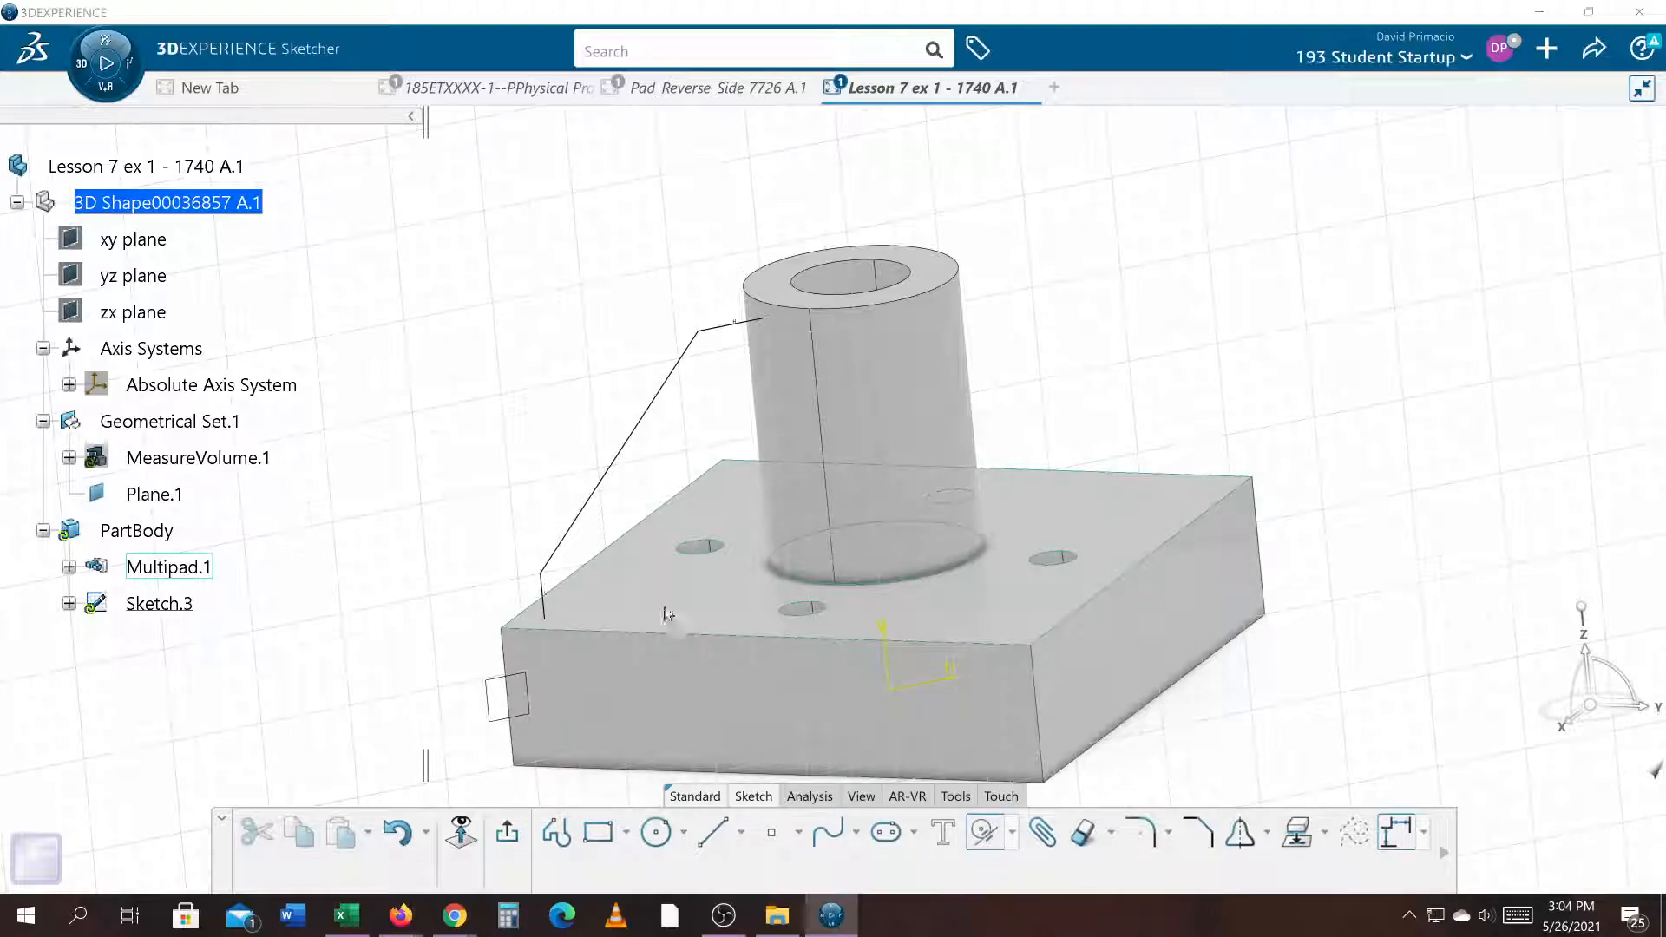
pyautogui.hotkey('alt', 'Tab')
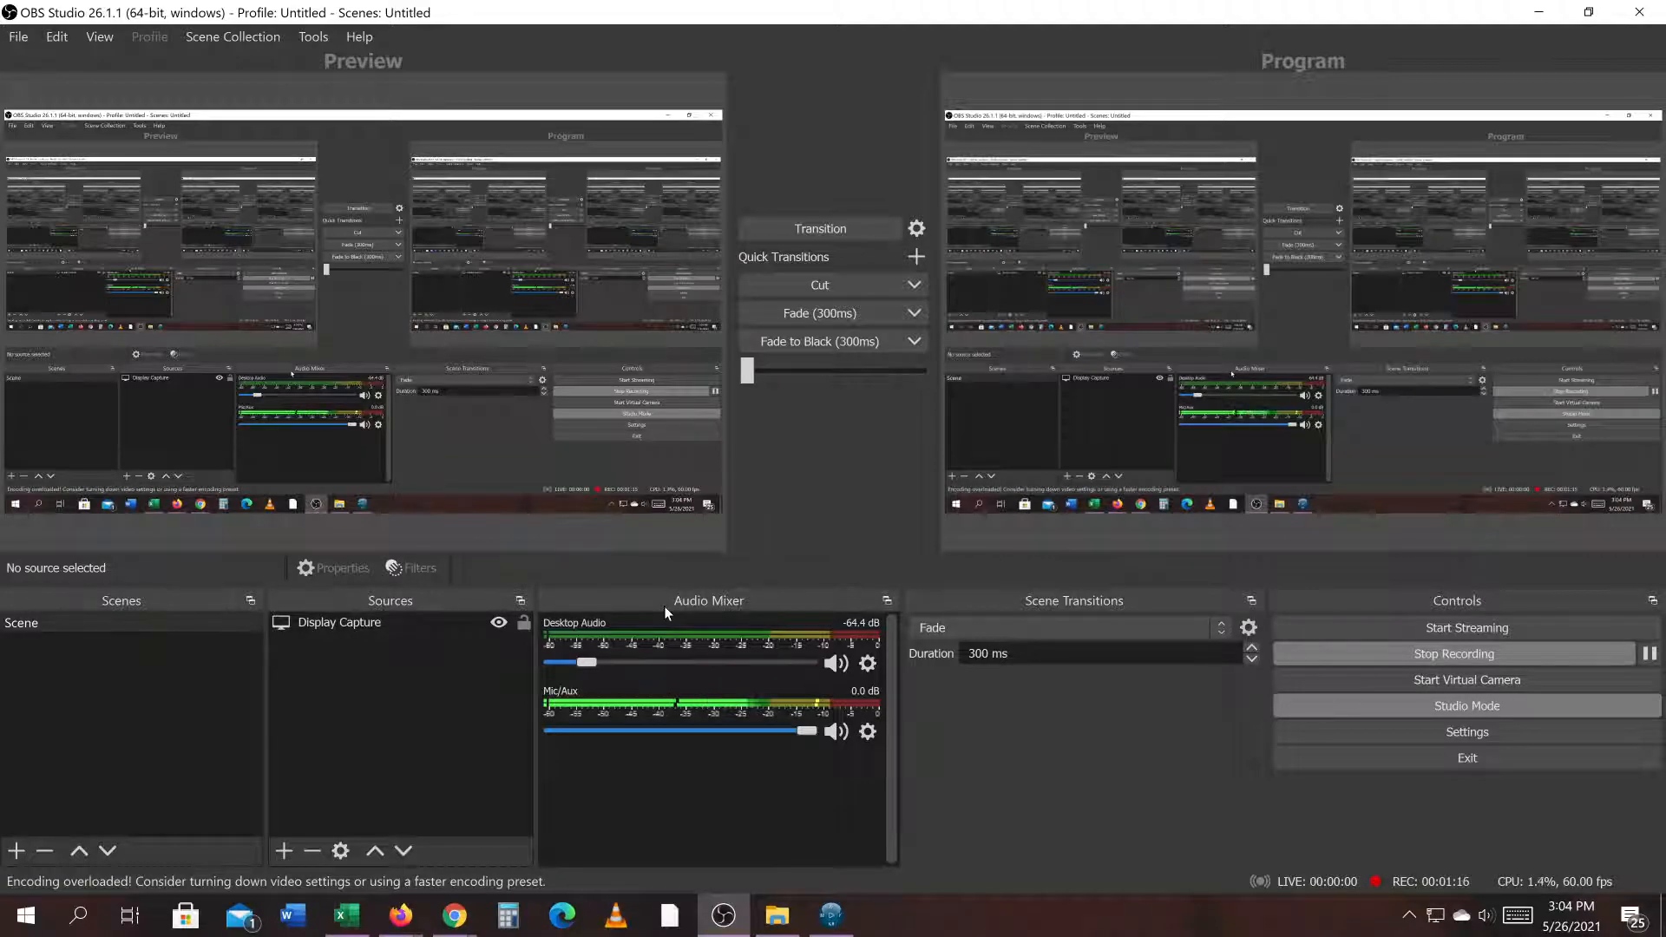
pyautogui.click(1649, 654)
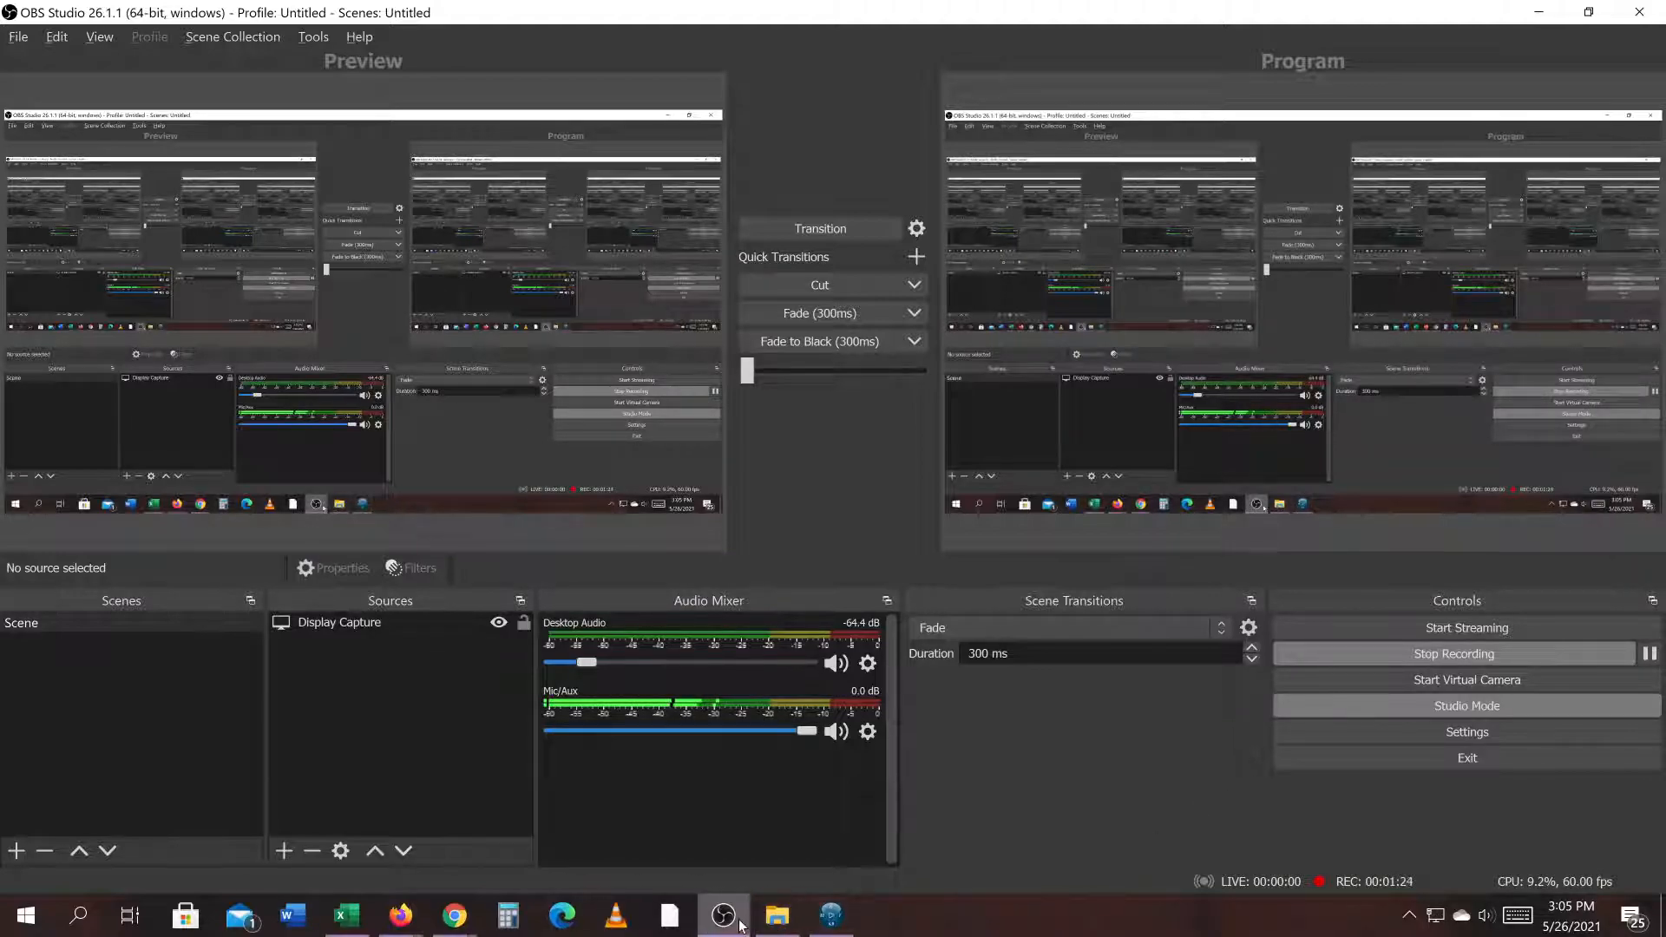
pyautogui.click(833, 916)
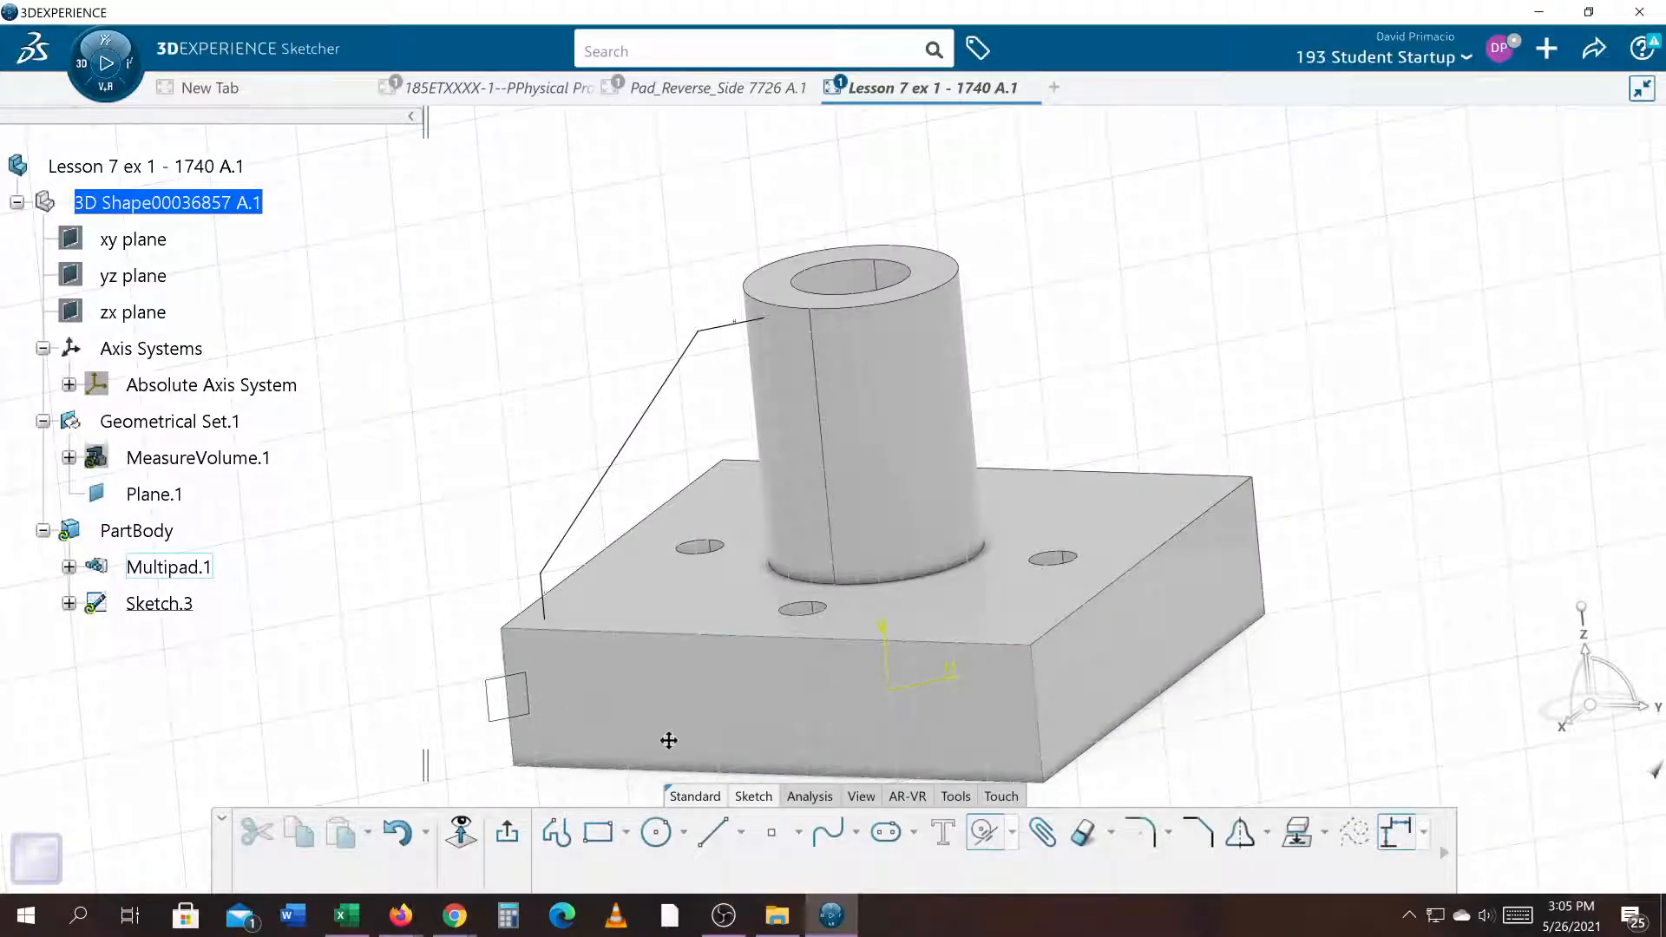
# Try to constrain the profile's lower endpoint to the top face of the base block
pyautogui.scroll(5, 772, 574)
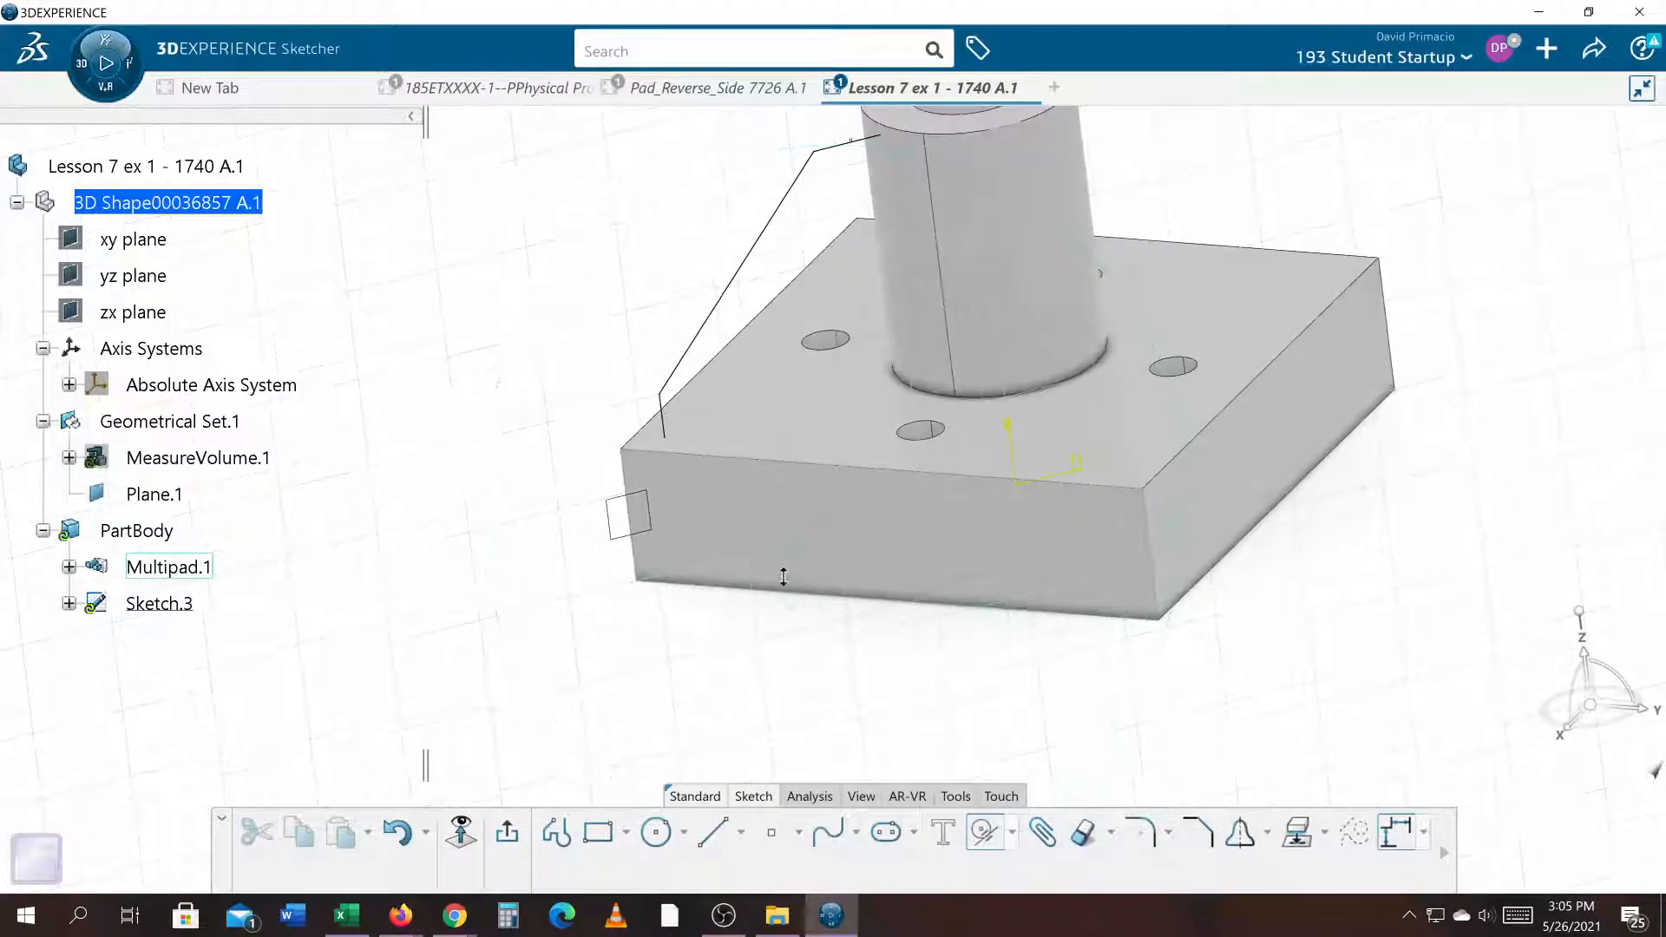
pyautogui.moveTo(778, 519); pyautogui.dragTo(765, 652, button='middle')
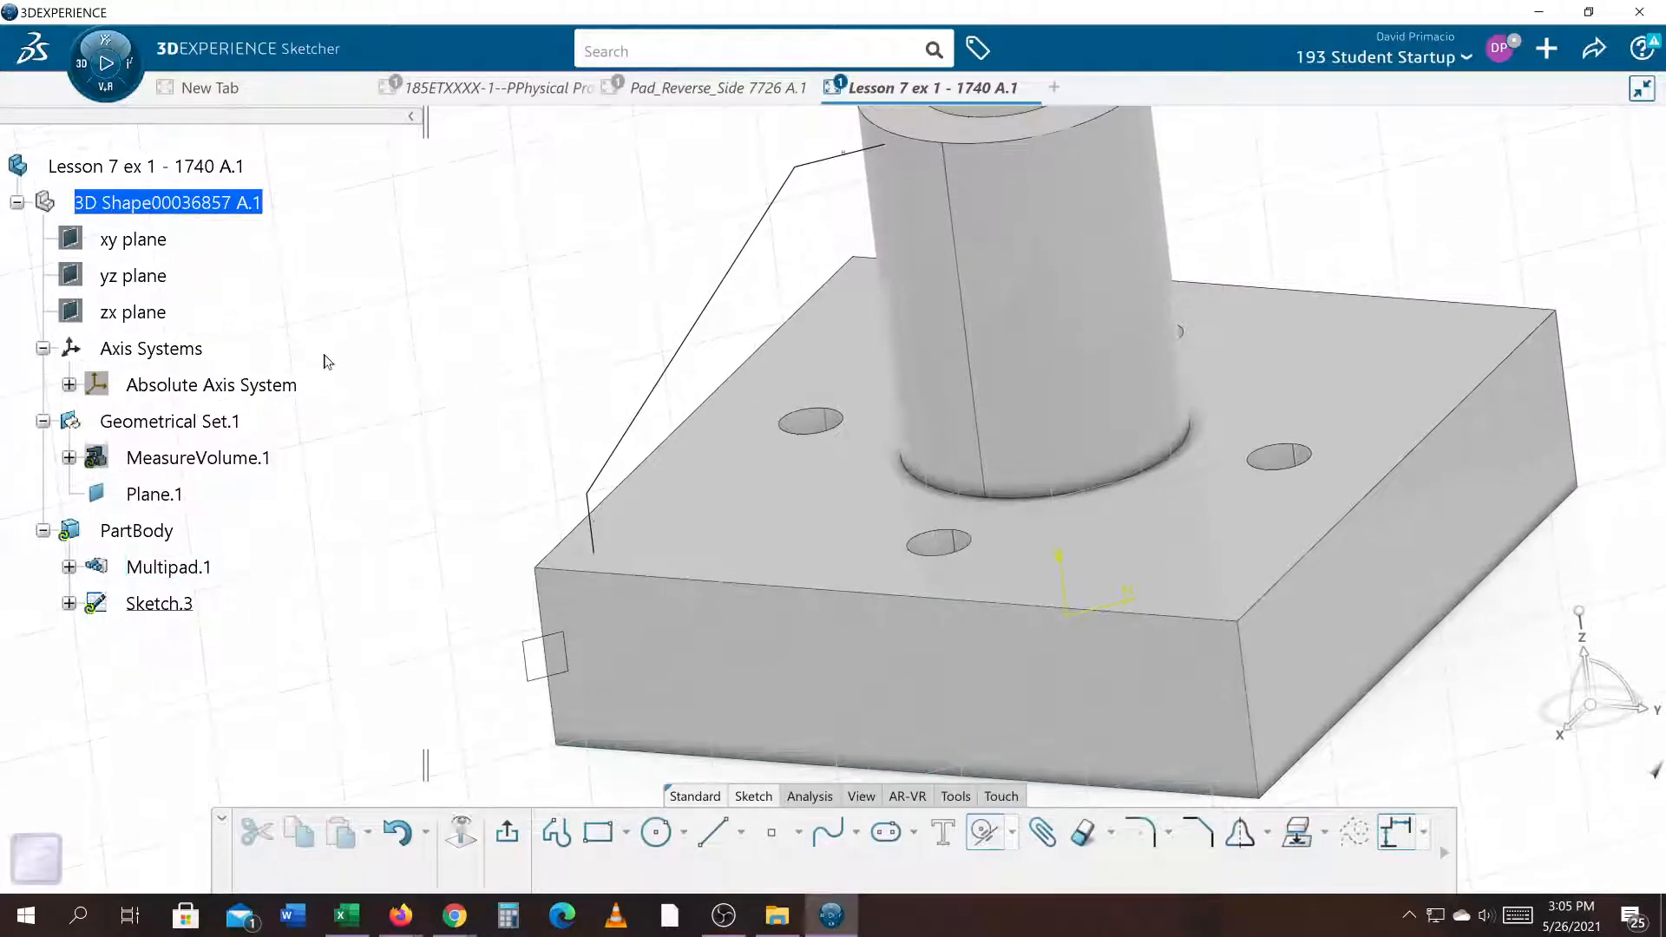
pyautogui.click(985, 831)
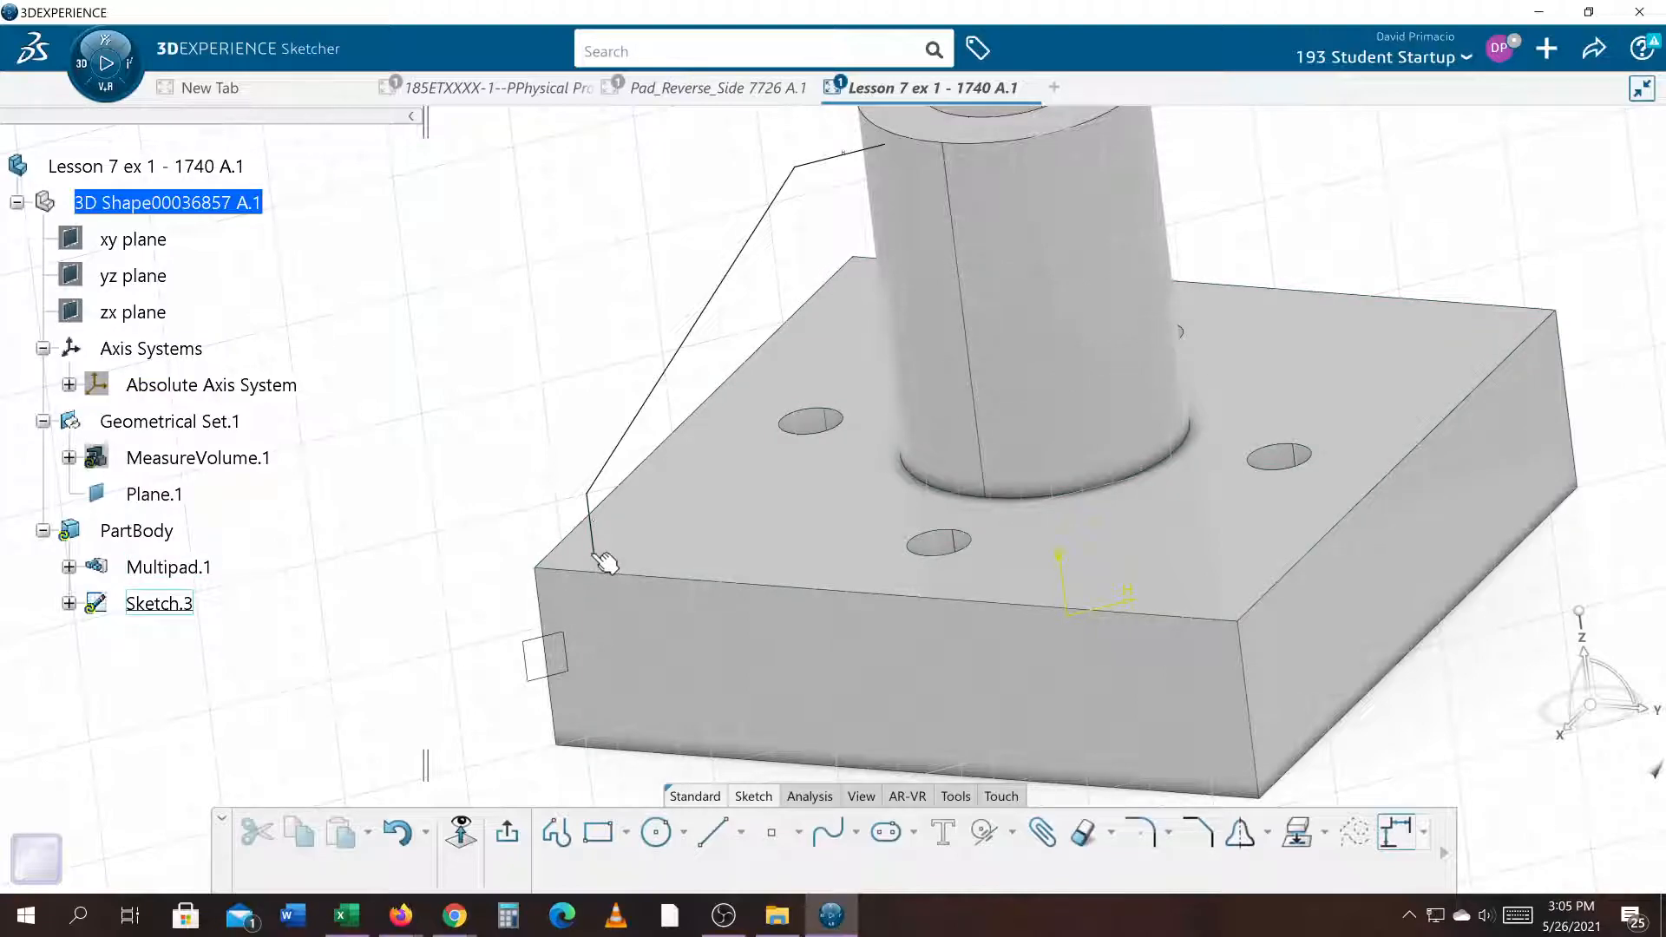
pyautogui.click(650, 550)
pyautogui.click(657, 554)
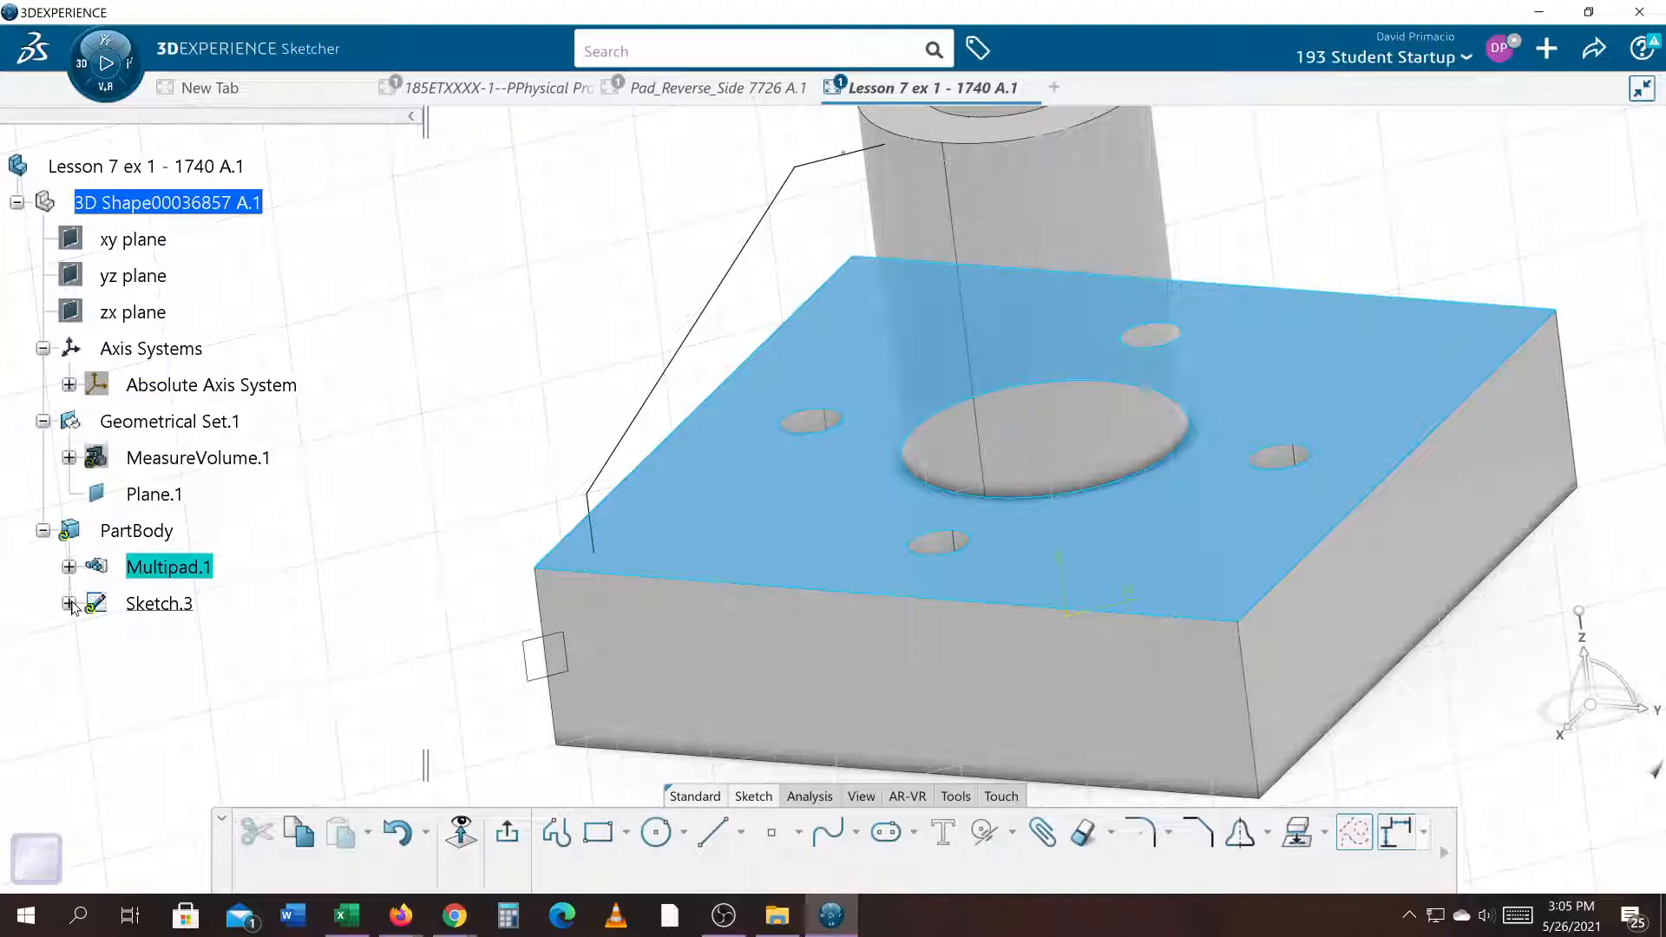
# Expand Sketch.3 and its Constraints node in the tree to inspect the existing constraints
pyautogui.click(68, 604)
pyautogui.click(95, 713)
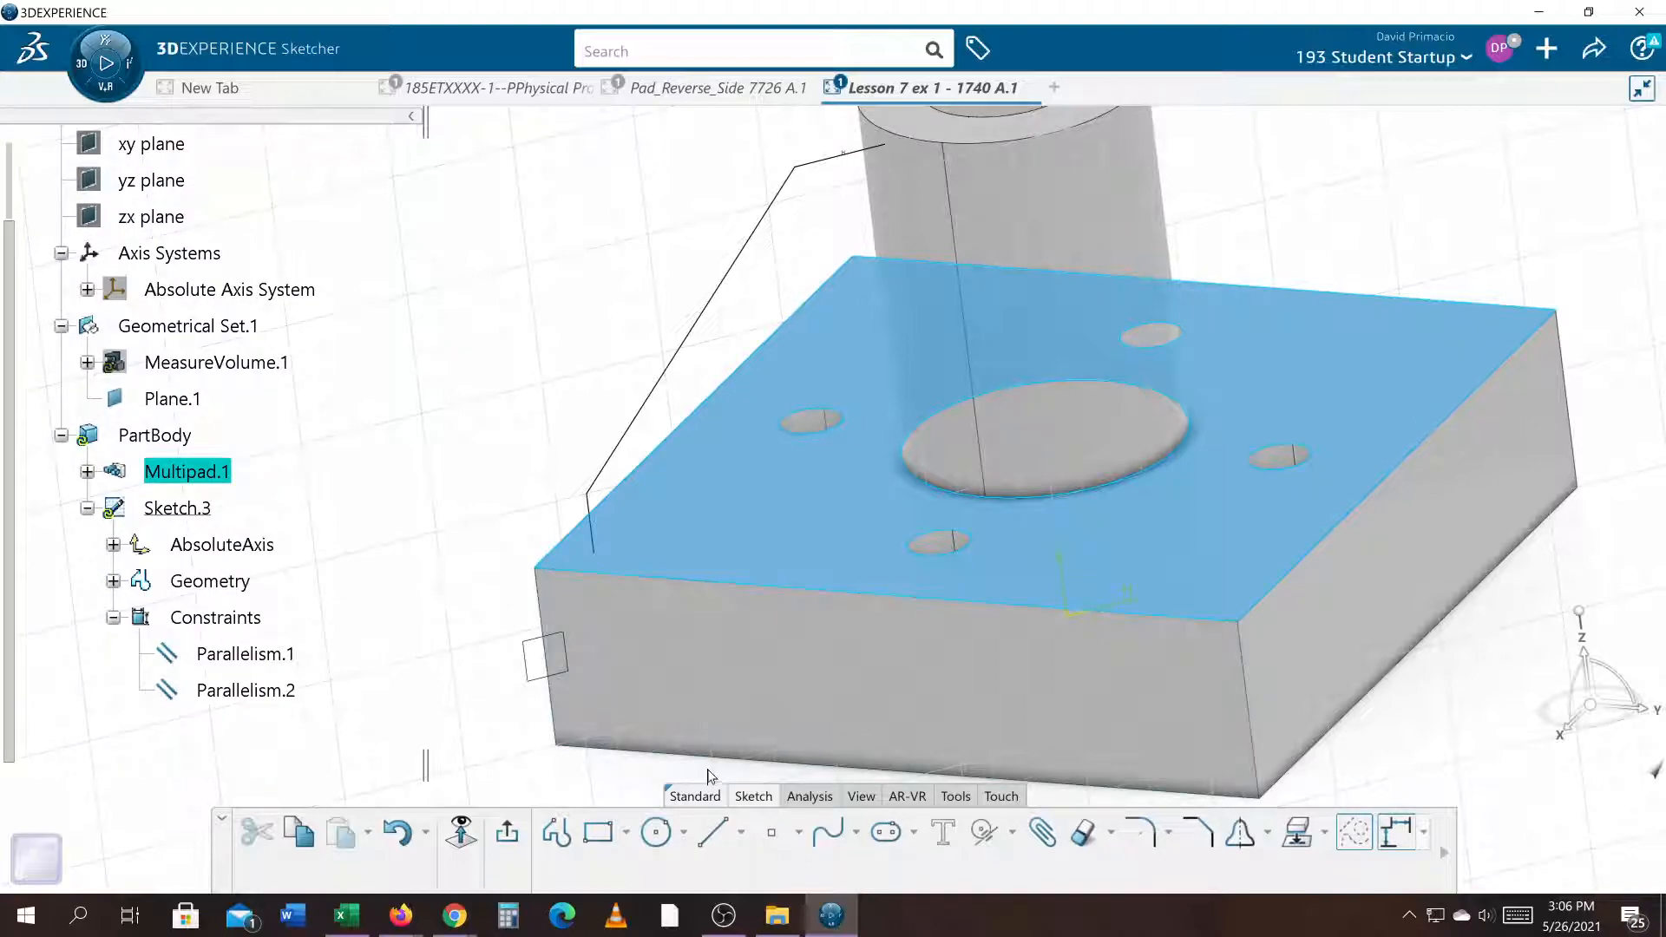
# Retry the contact constraint between the lower end of the profile's vertical line and the base's top face
pyautogui.click(985, 831)
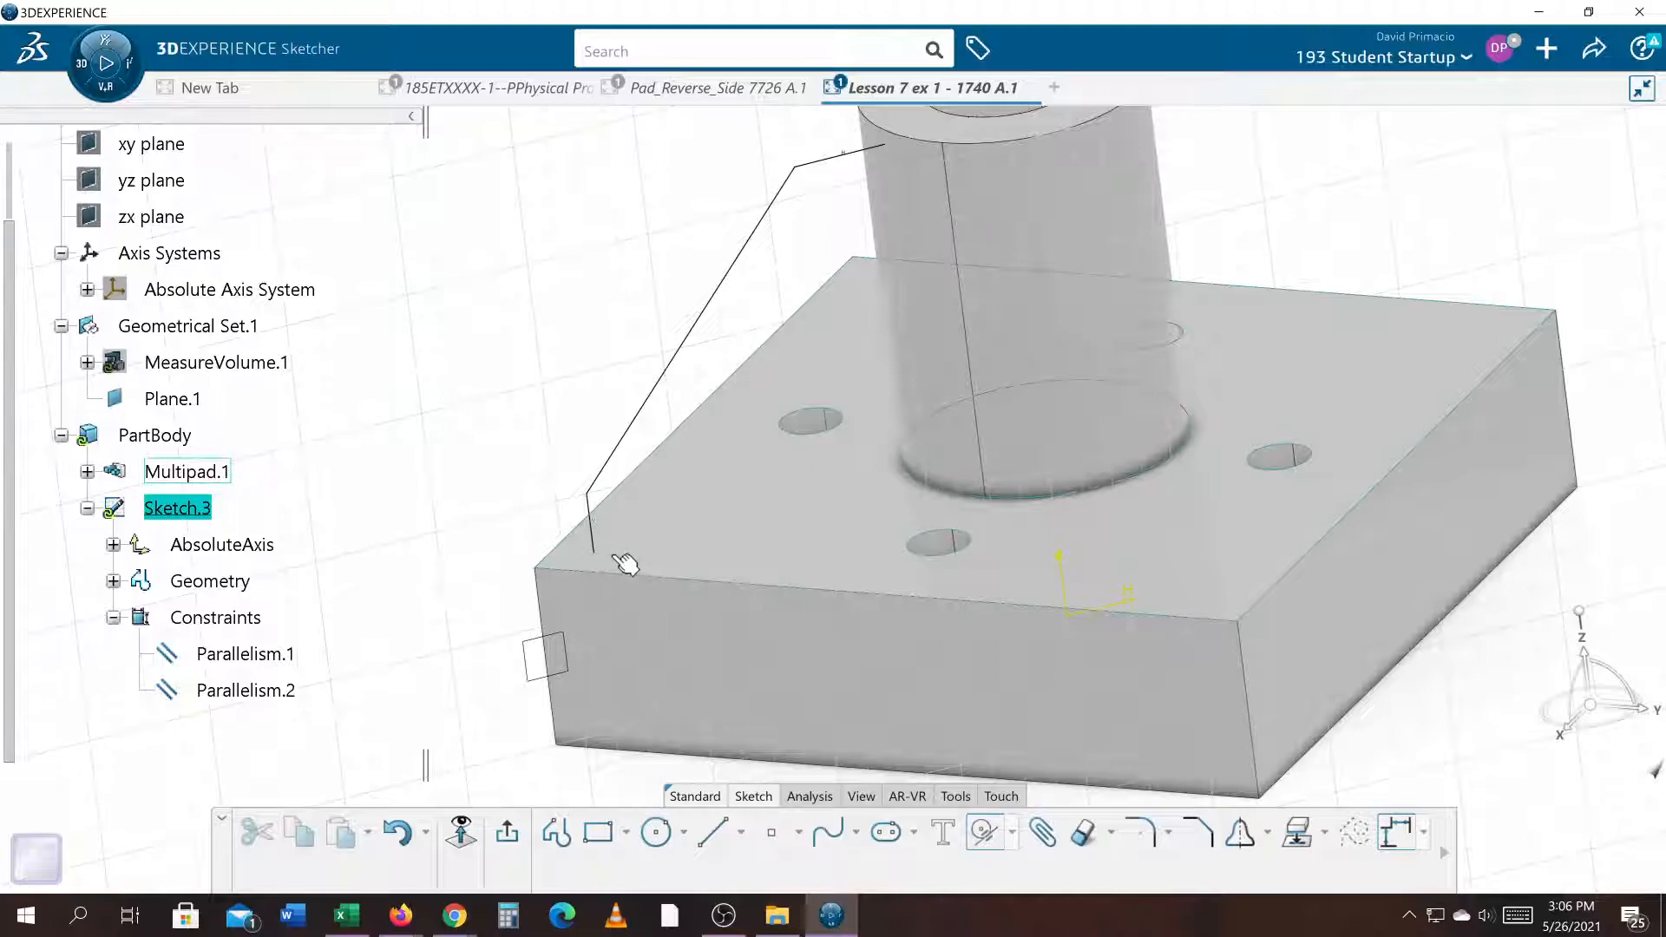
pyautogui.press('Escape')
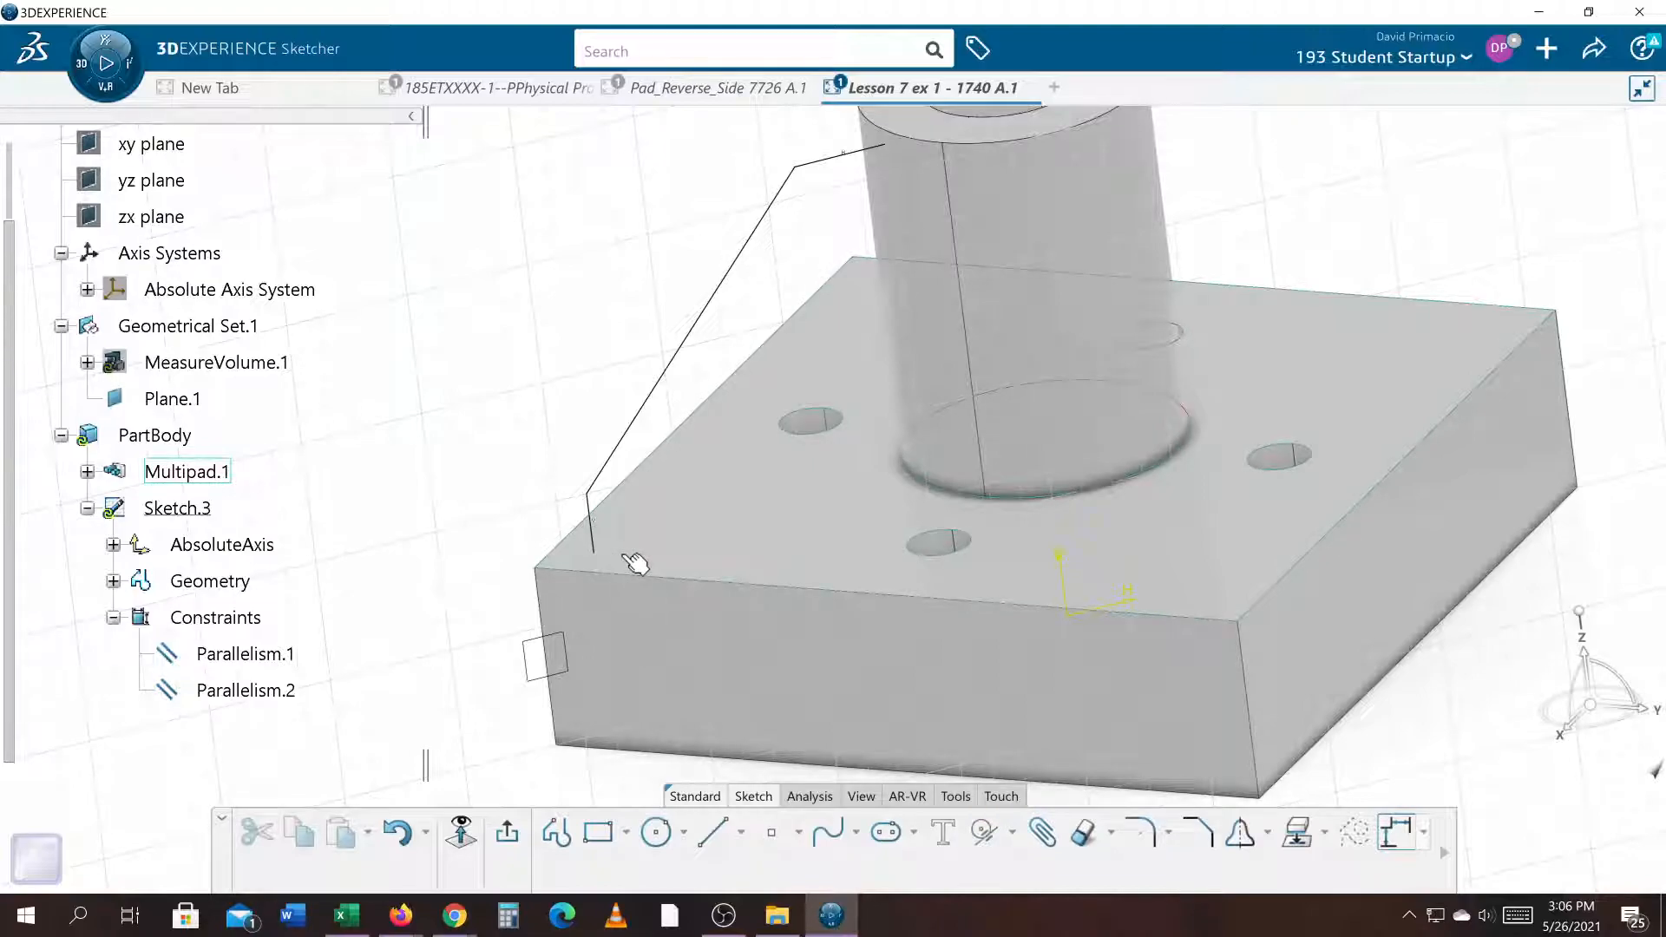
pyautogui.click(634, 563)
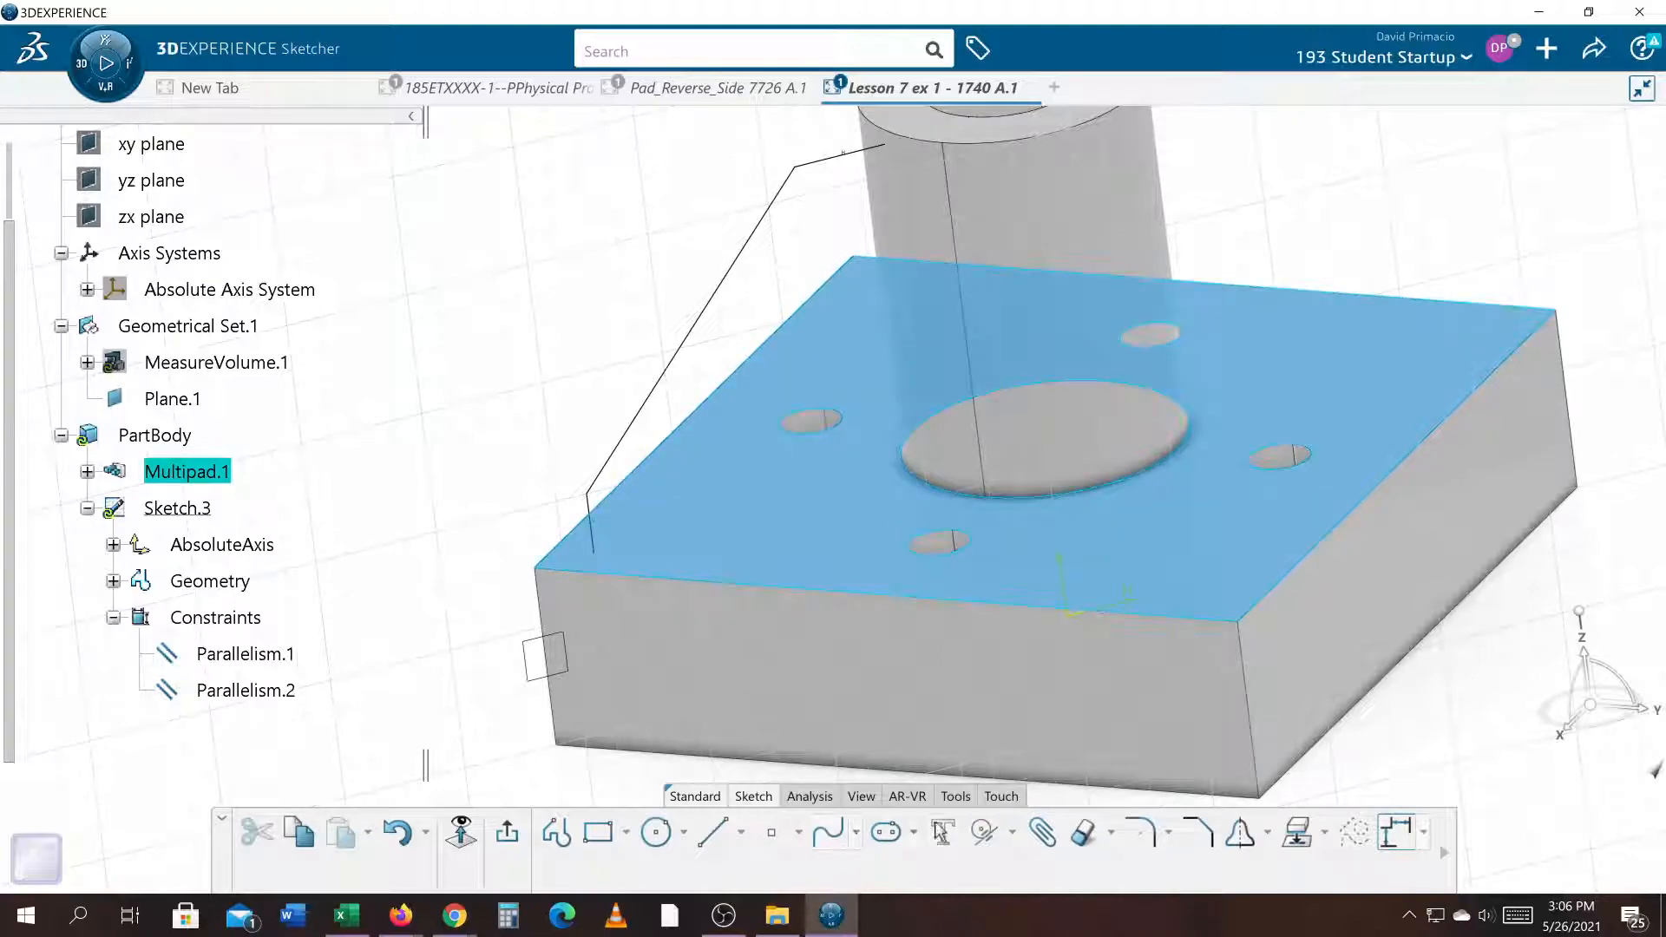
pyautogui.click(985, 833)
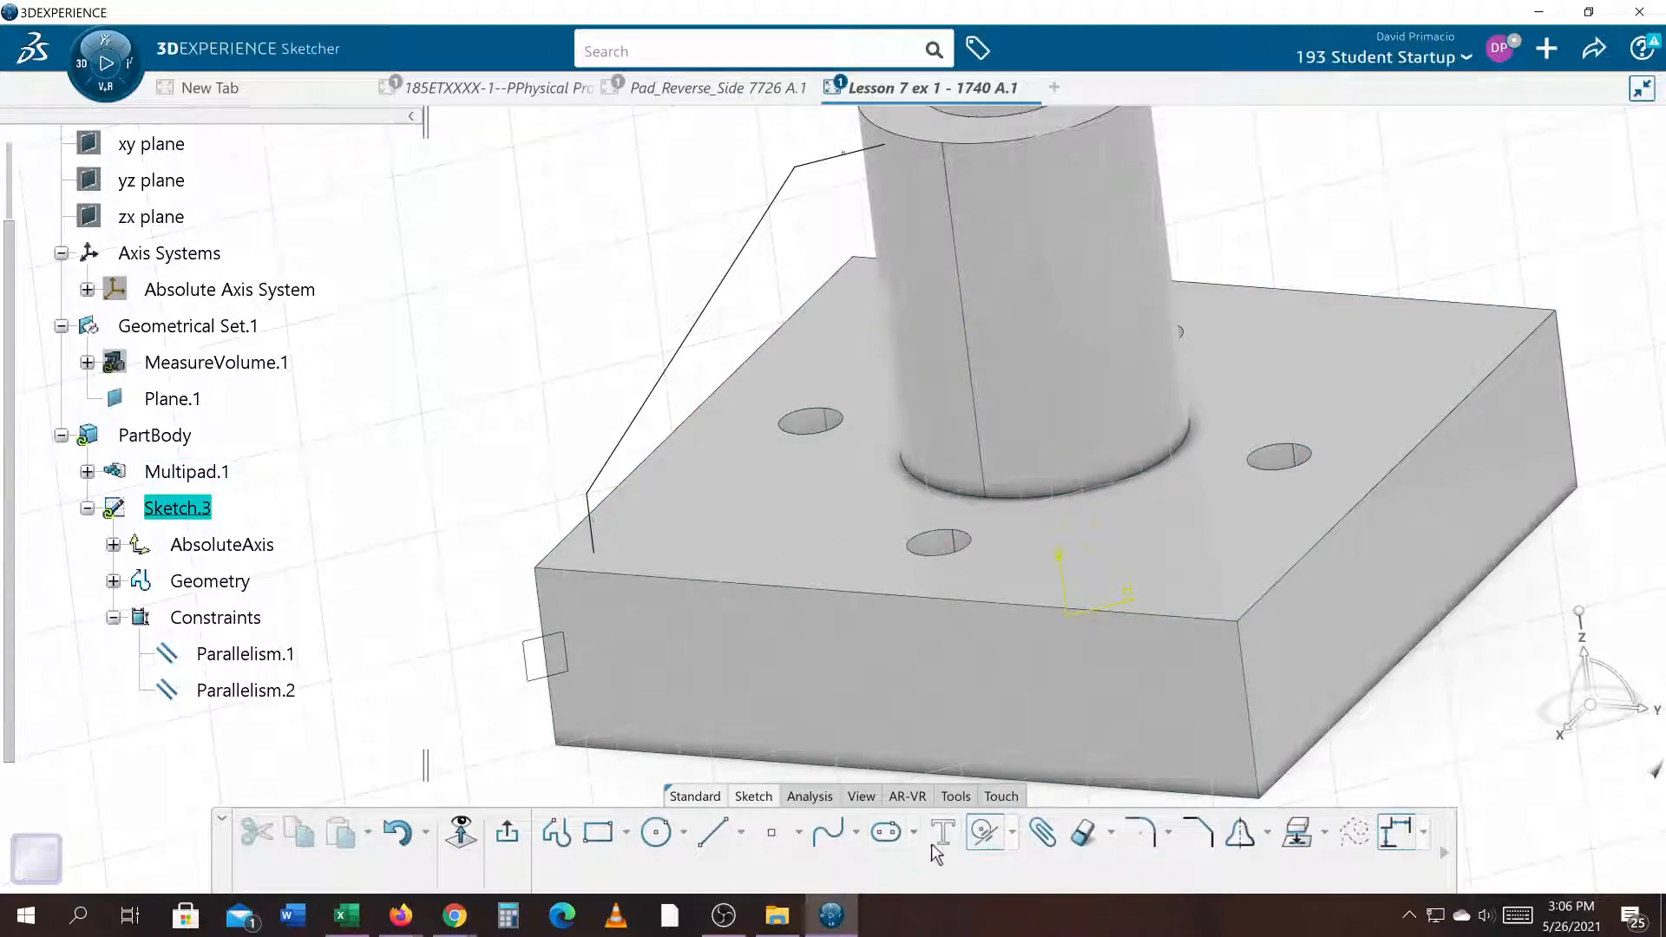
pyautogui.click(1009, 830)
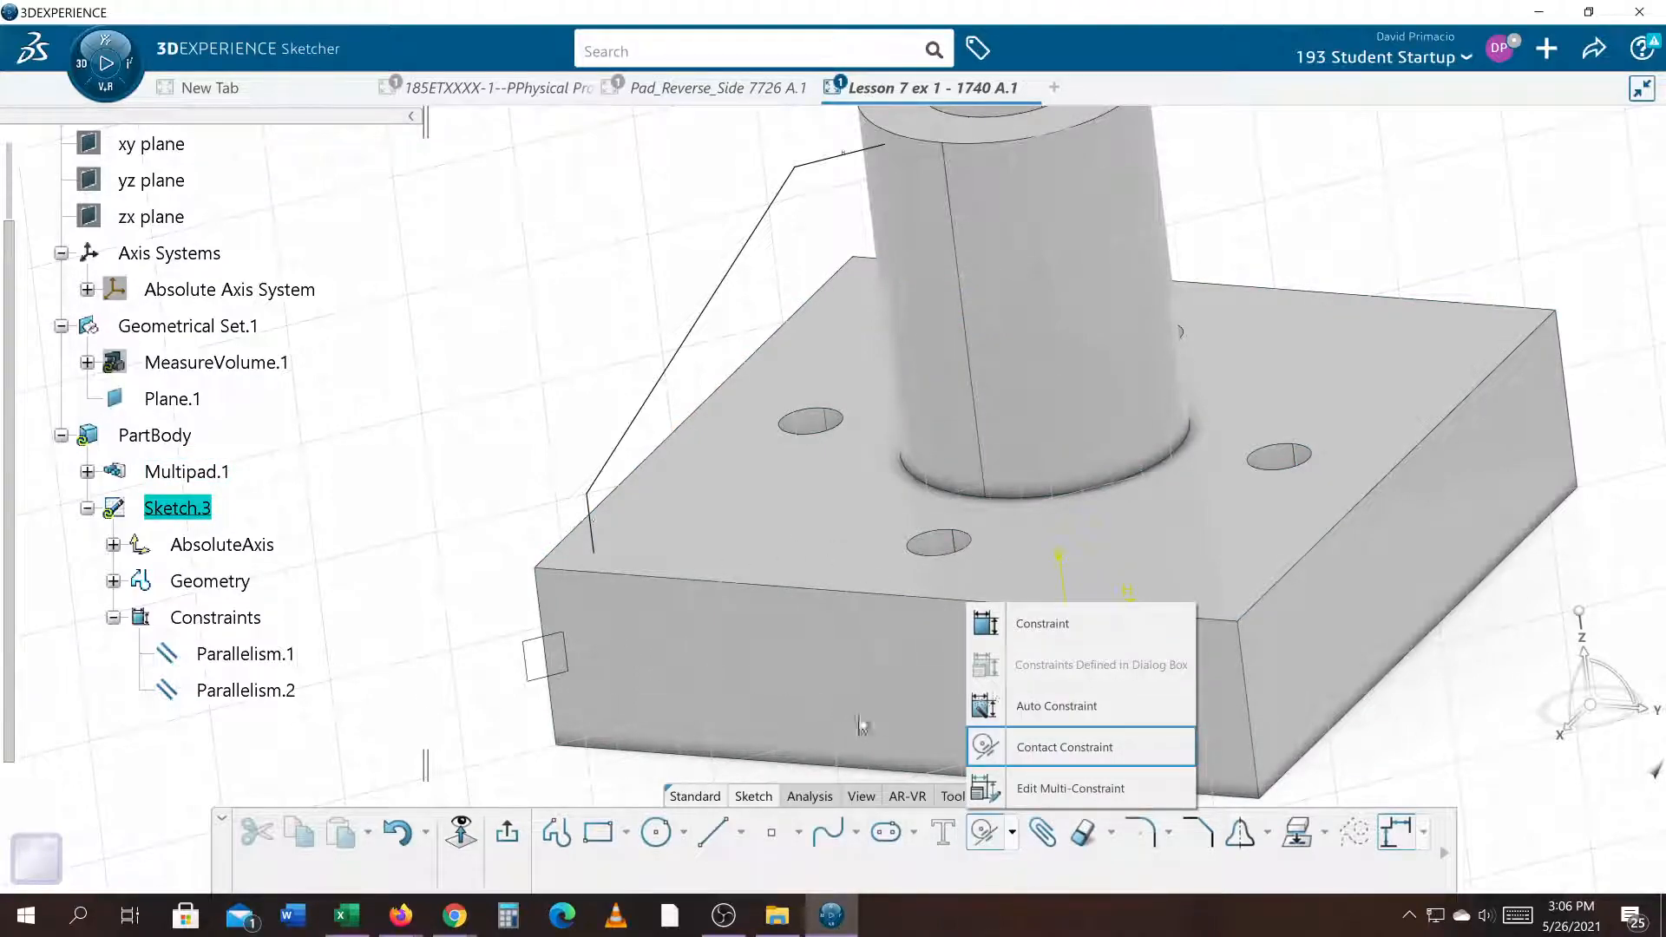
pyautogui.click(1025, 753)
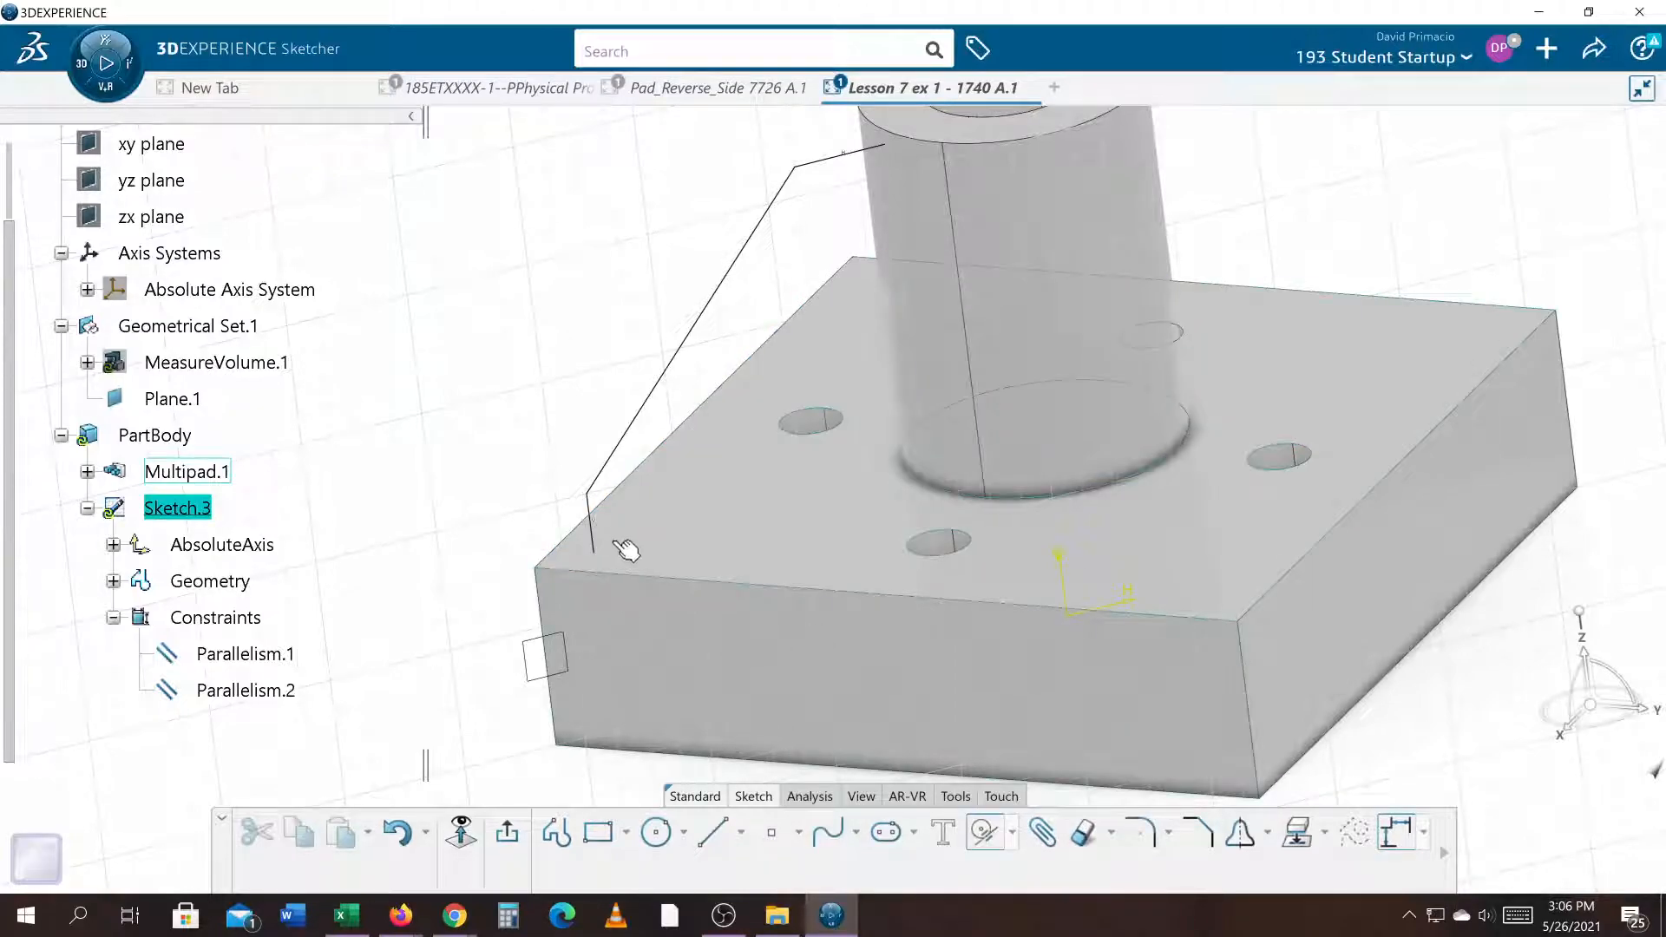
pyautogui.press('Escape')
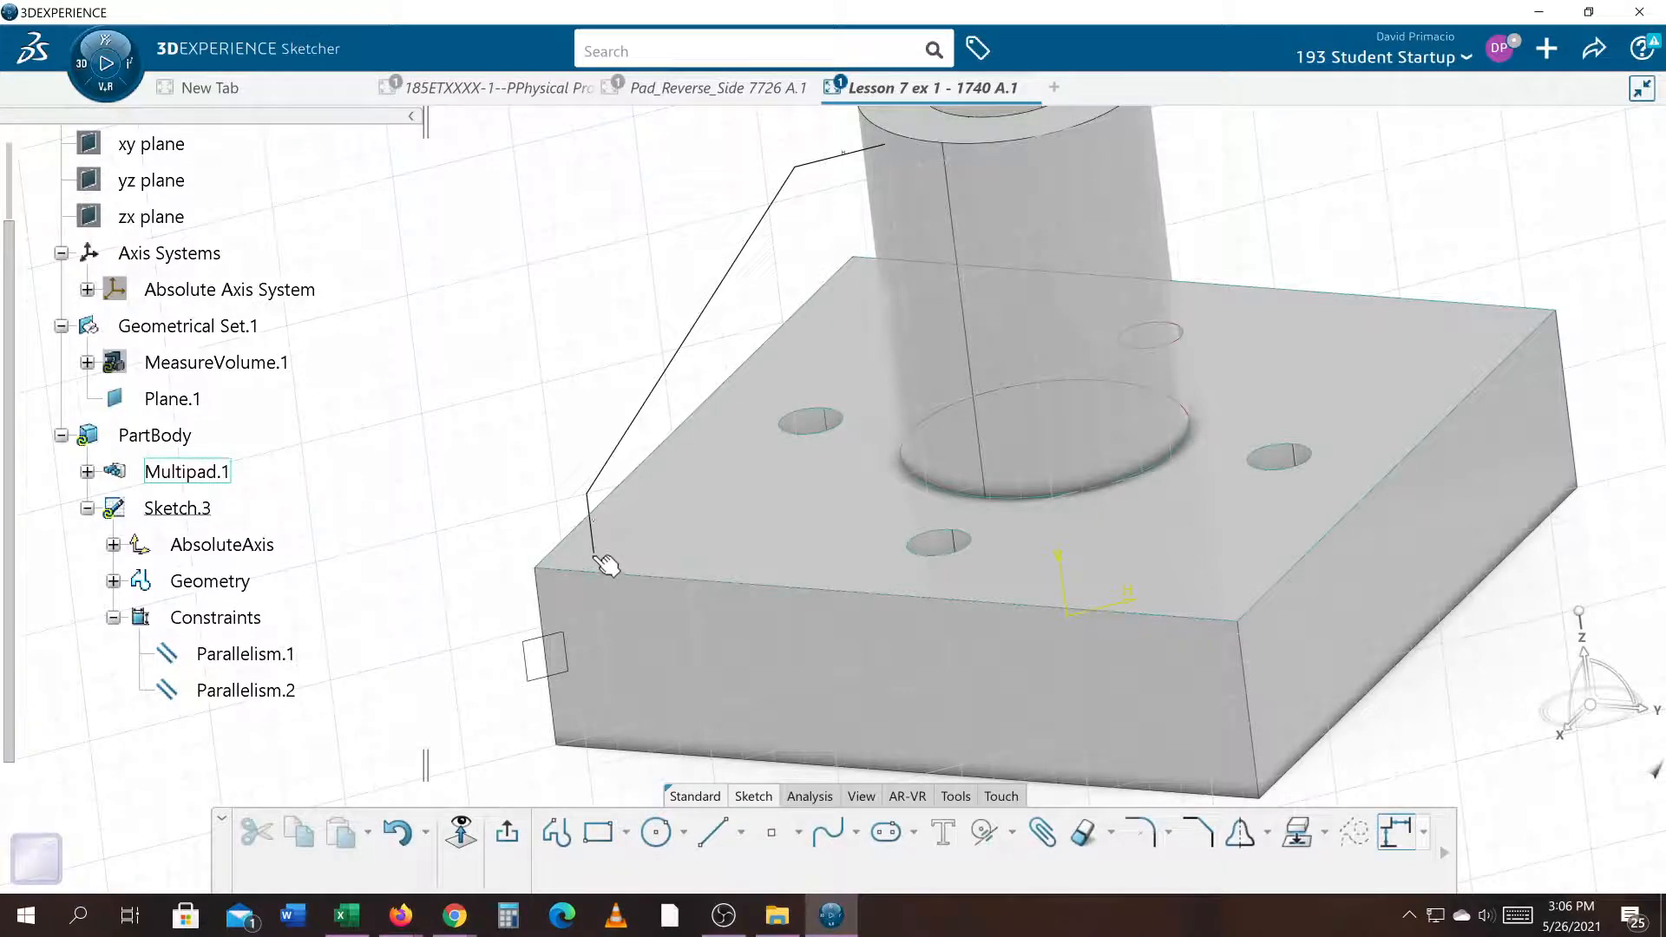
pyautogui.click(607, 562)
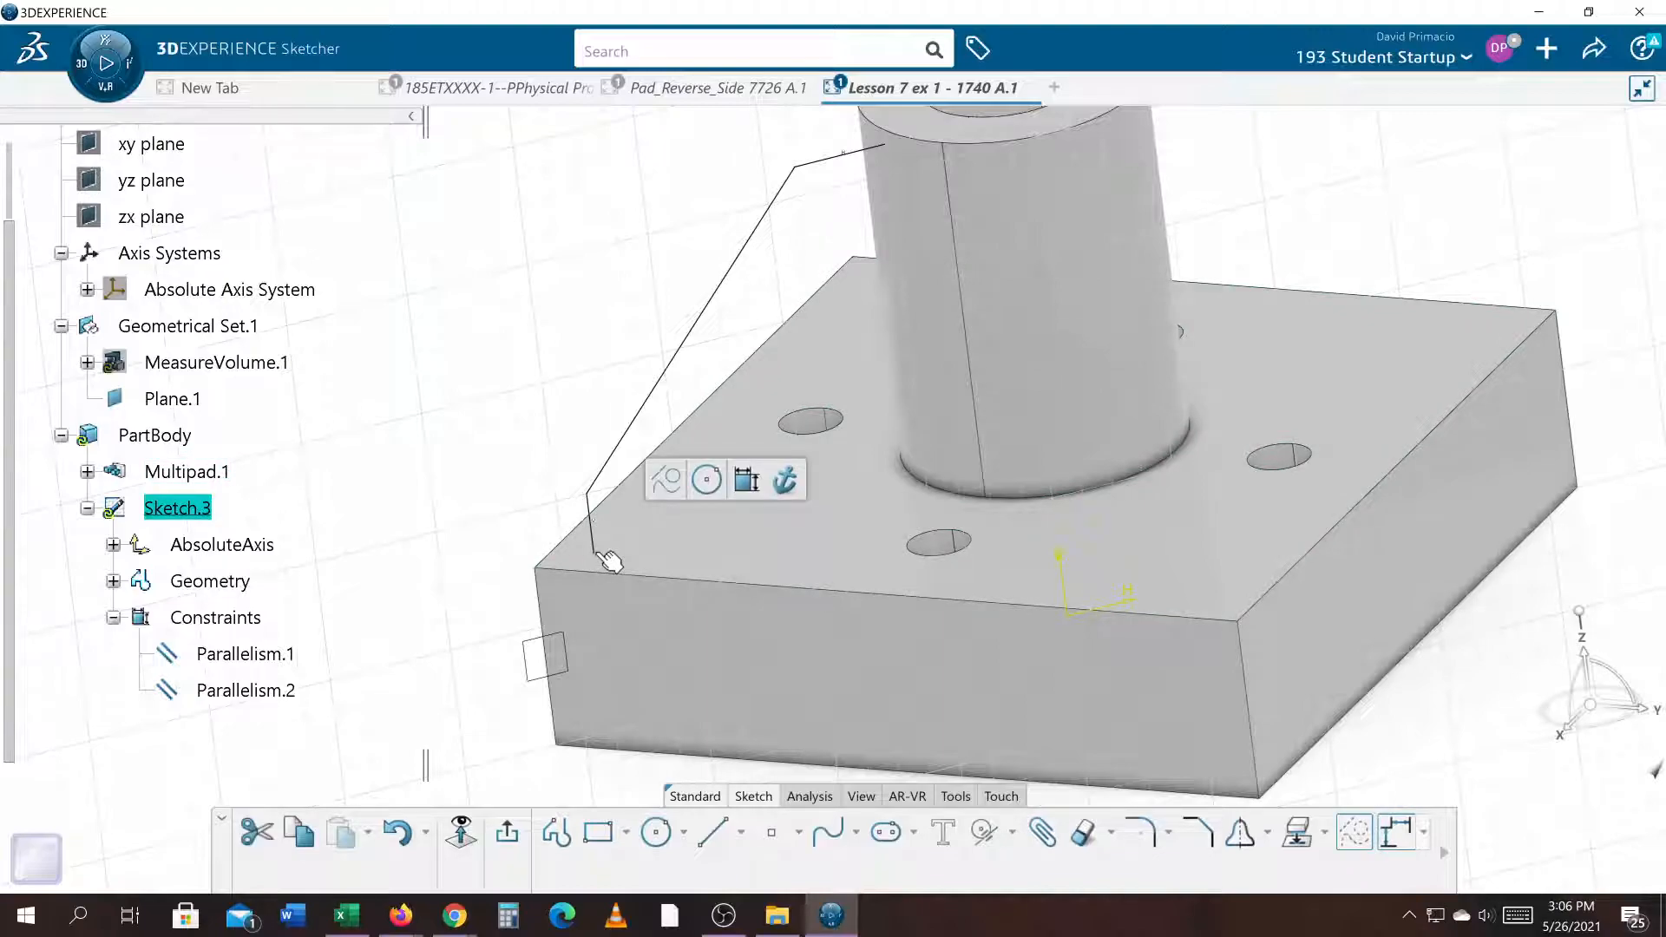
pyautogui.click(661, 557)
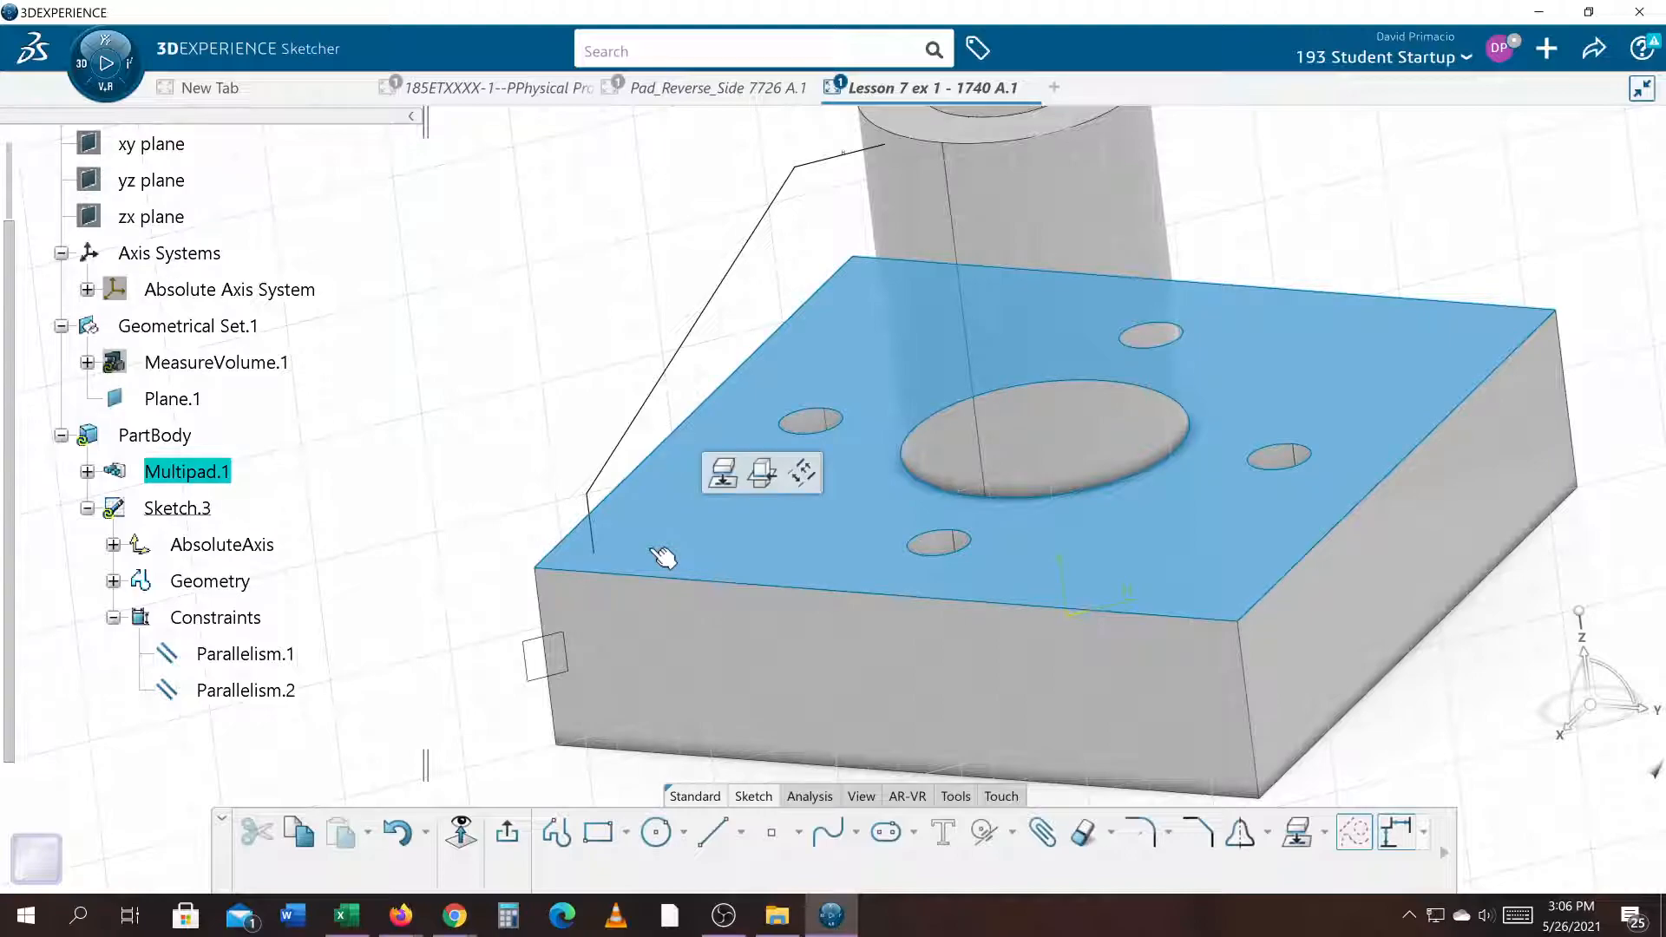
# Make the profile's lower endpoint coincident with the base block's top face using Contact Constraint
pyautogui.click(427, 649)
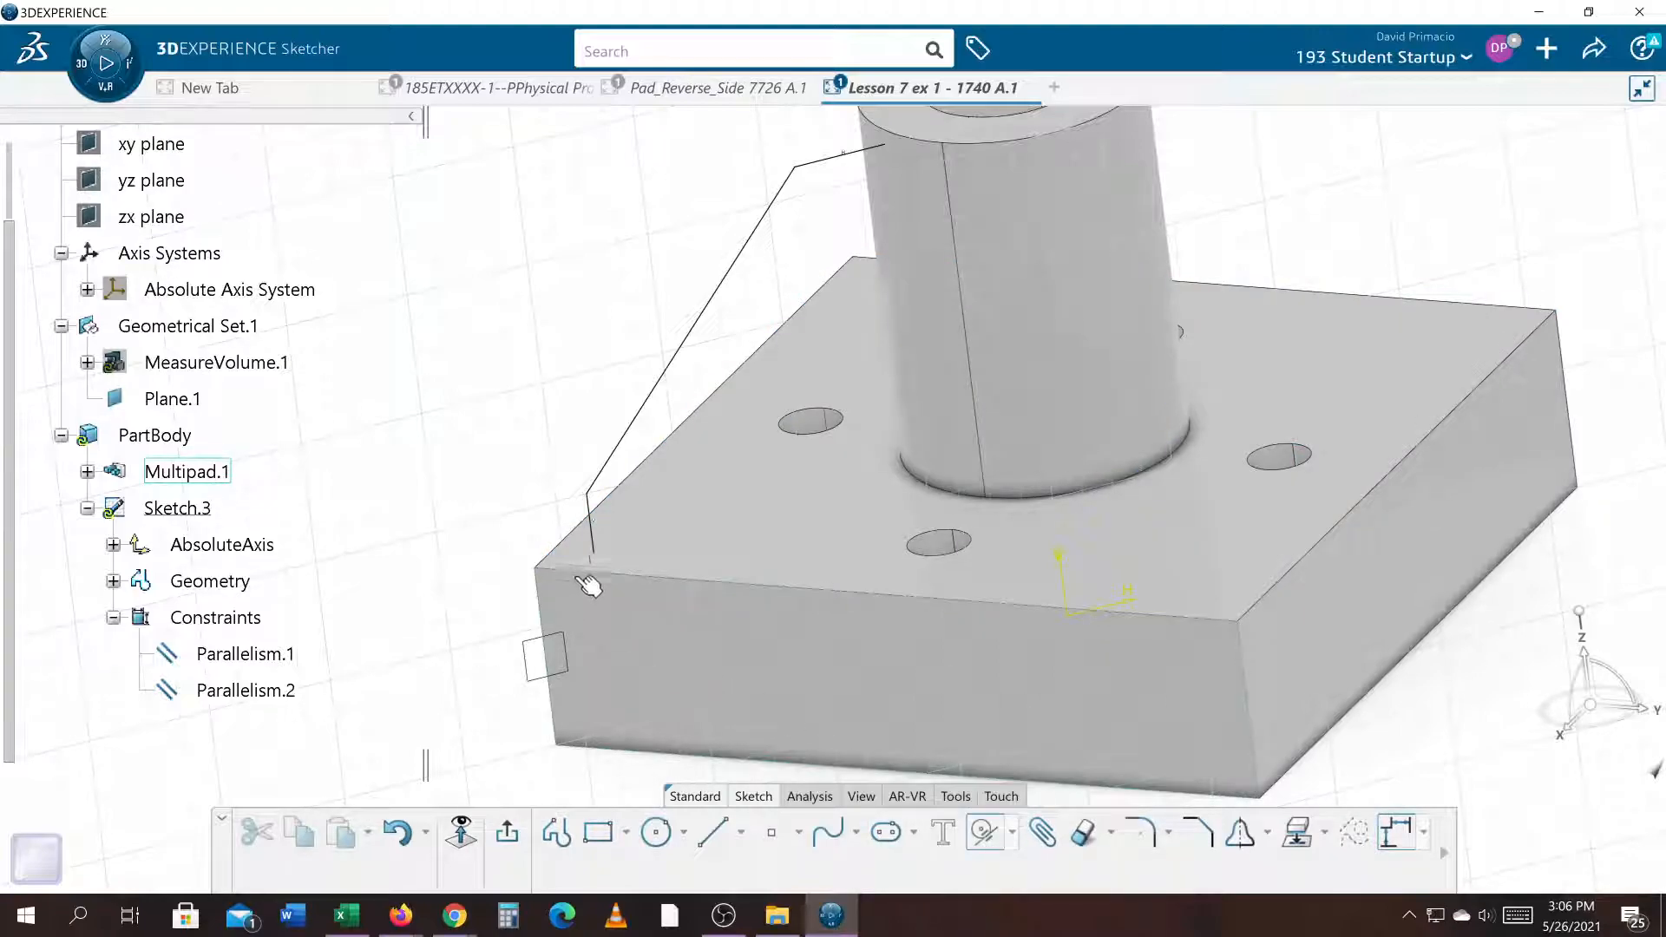
pyautogui.click(597, 552)
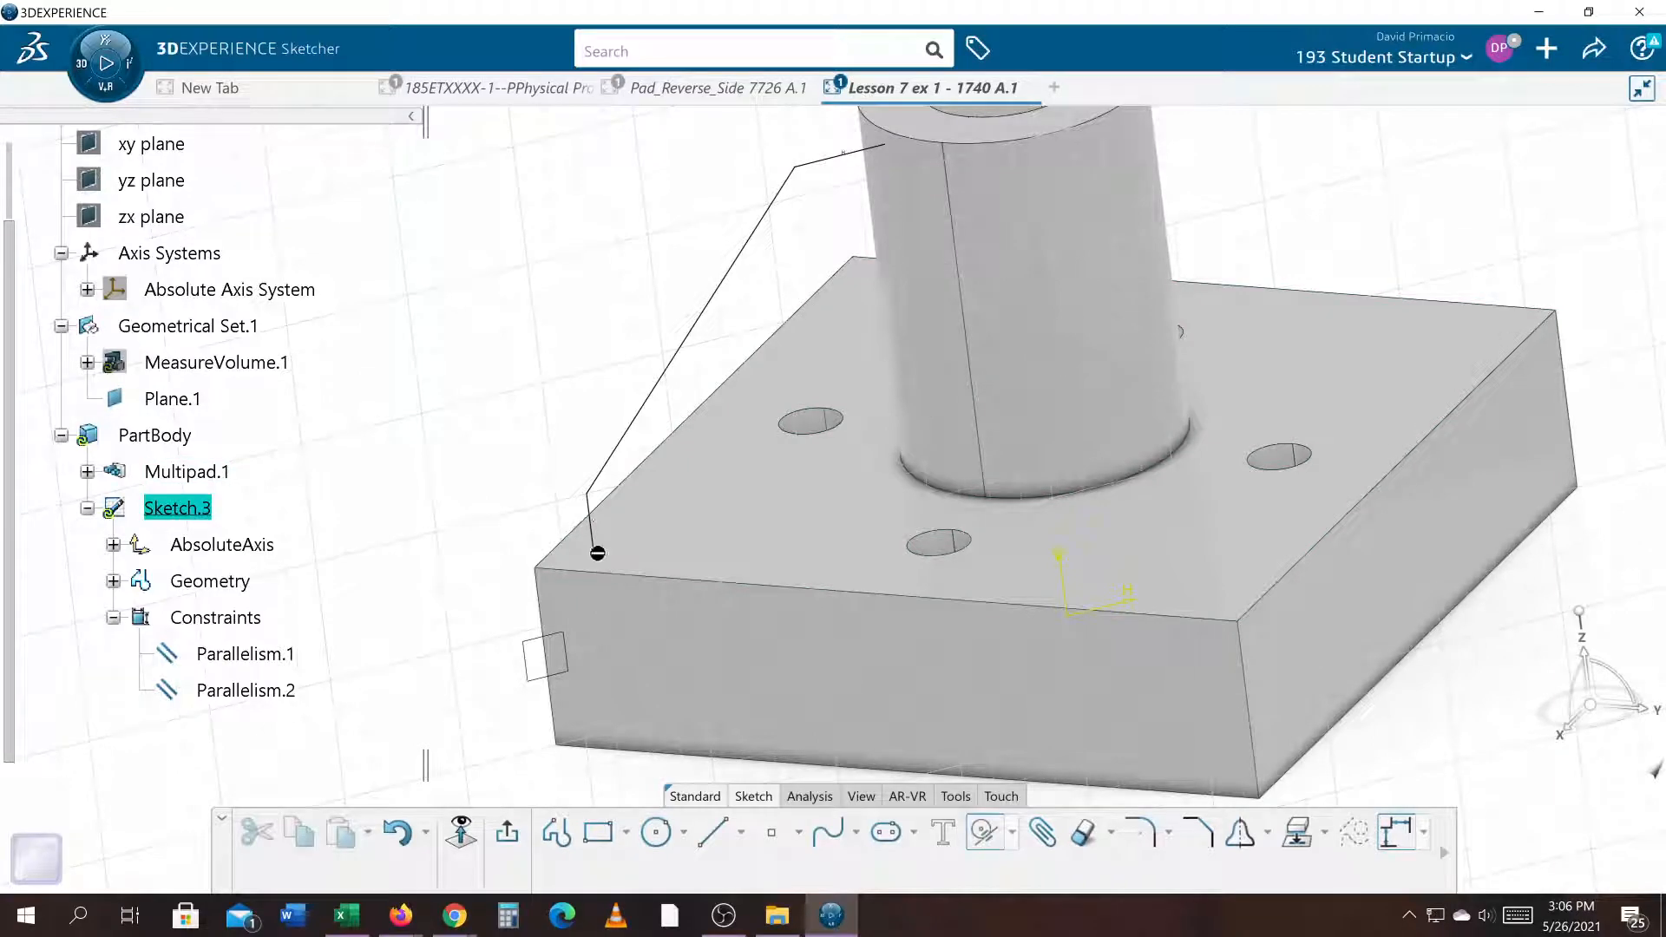
pyautogui.click(697, 552)
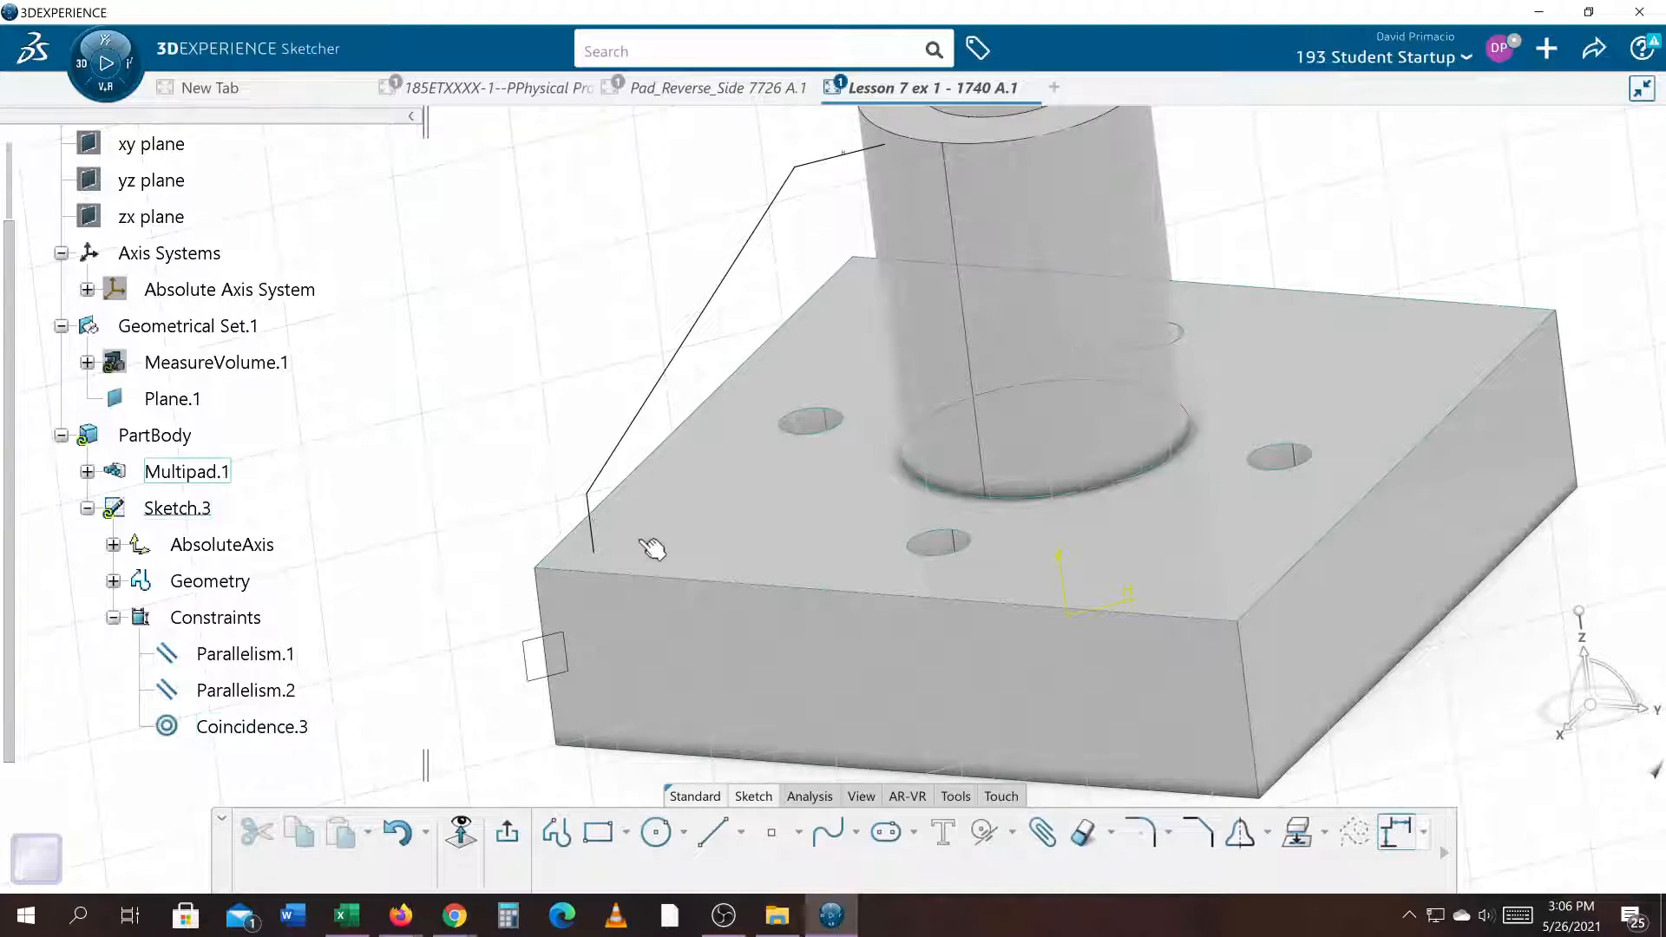
# Try to make the profile's upper endpoint coincident with the cylinder's outer face using Contact Constraint, and undo the result
pyautogui.moveTo(781, 375); pyautogui.dragTo(692, 282, button='middle')
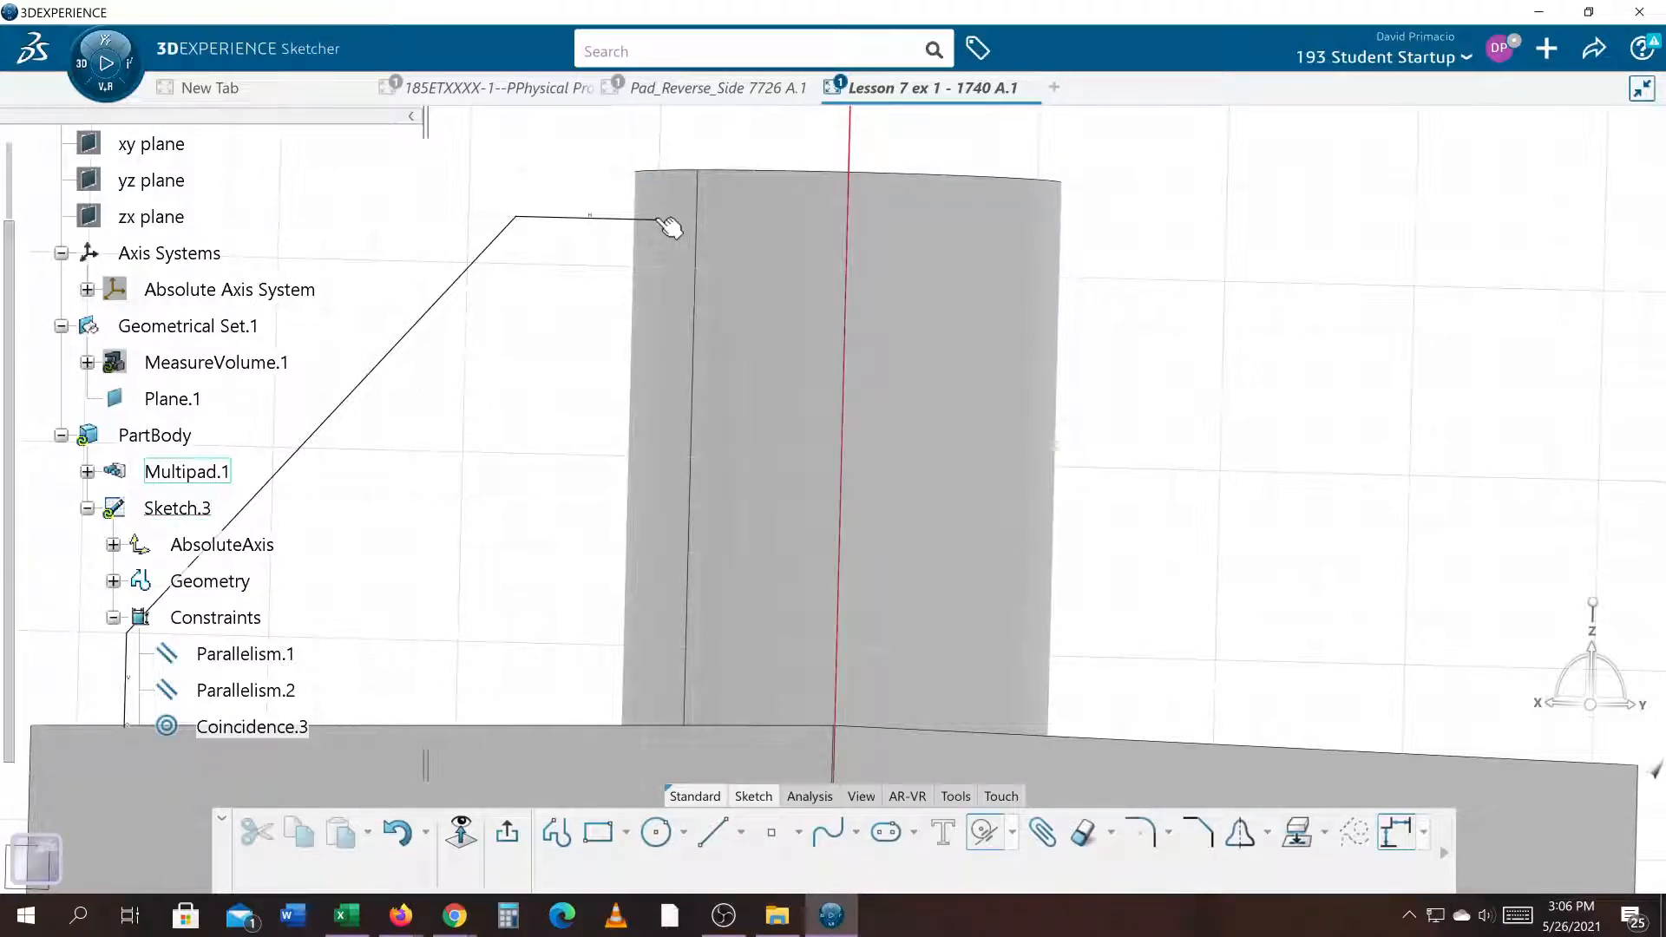
pyautogui.click(614, 317)
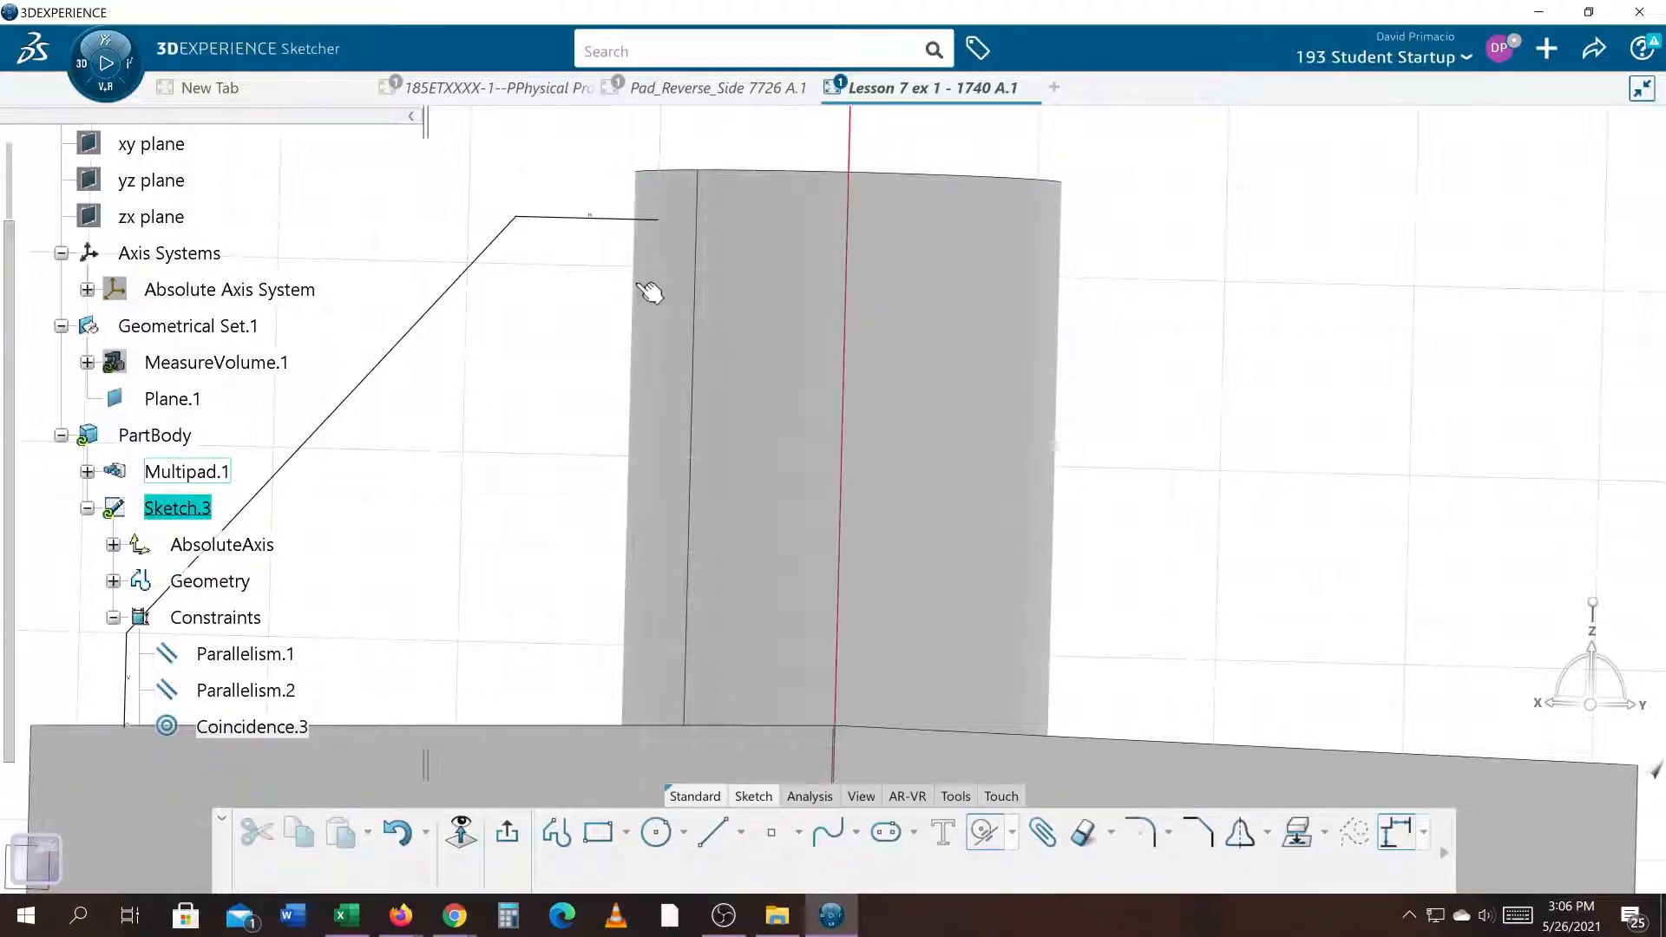
pyautogui.click(592, 302)
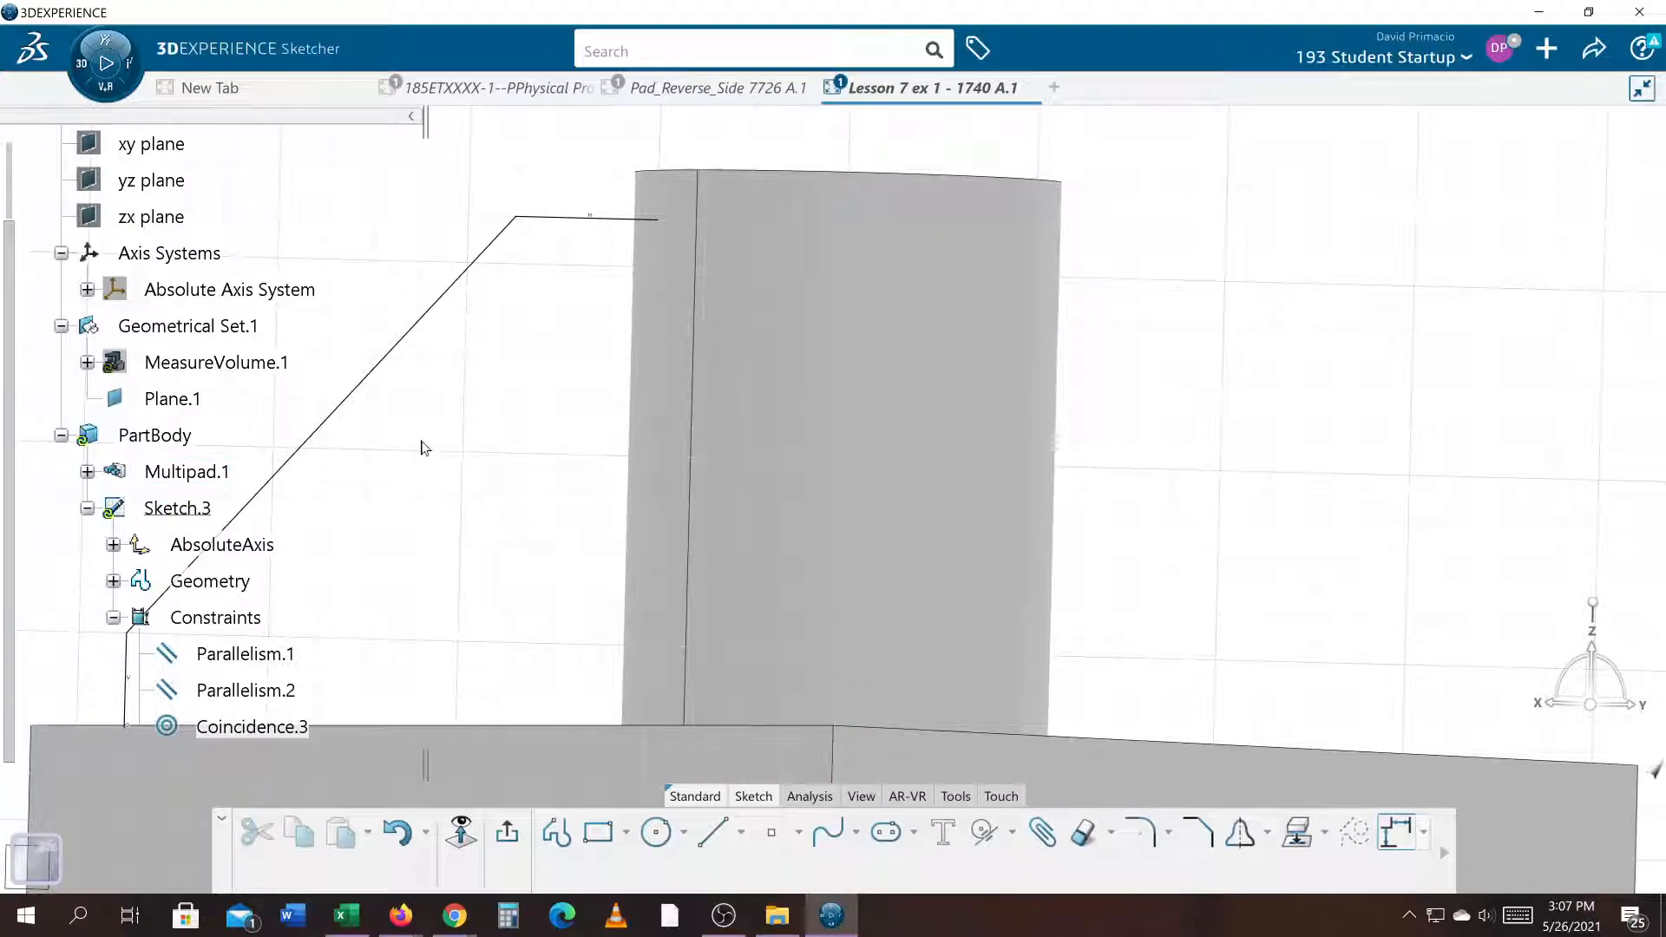
pyautogui.scroll(-2, 424, 448)
pyautogui.click(974, 837)
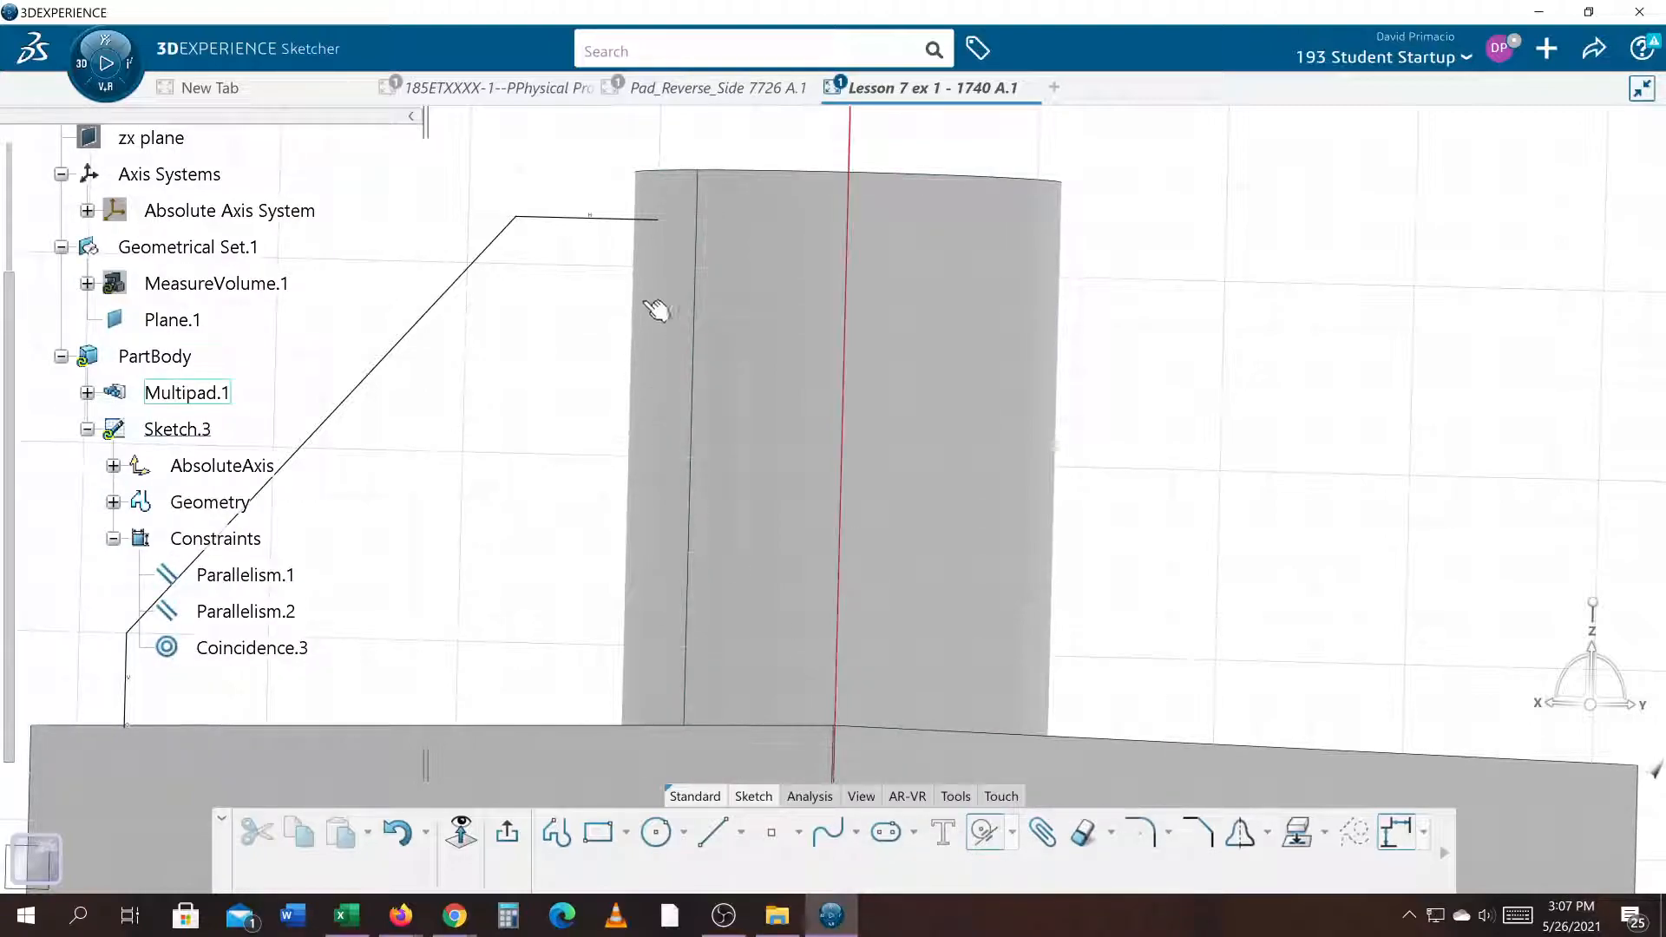
pyautogui.click(673, 228)
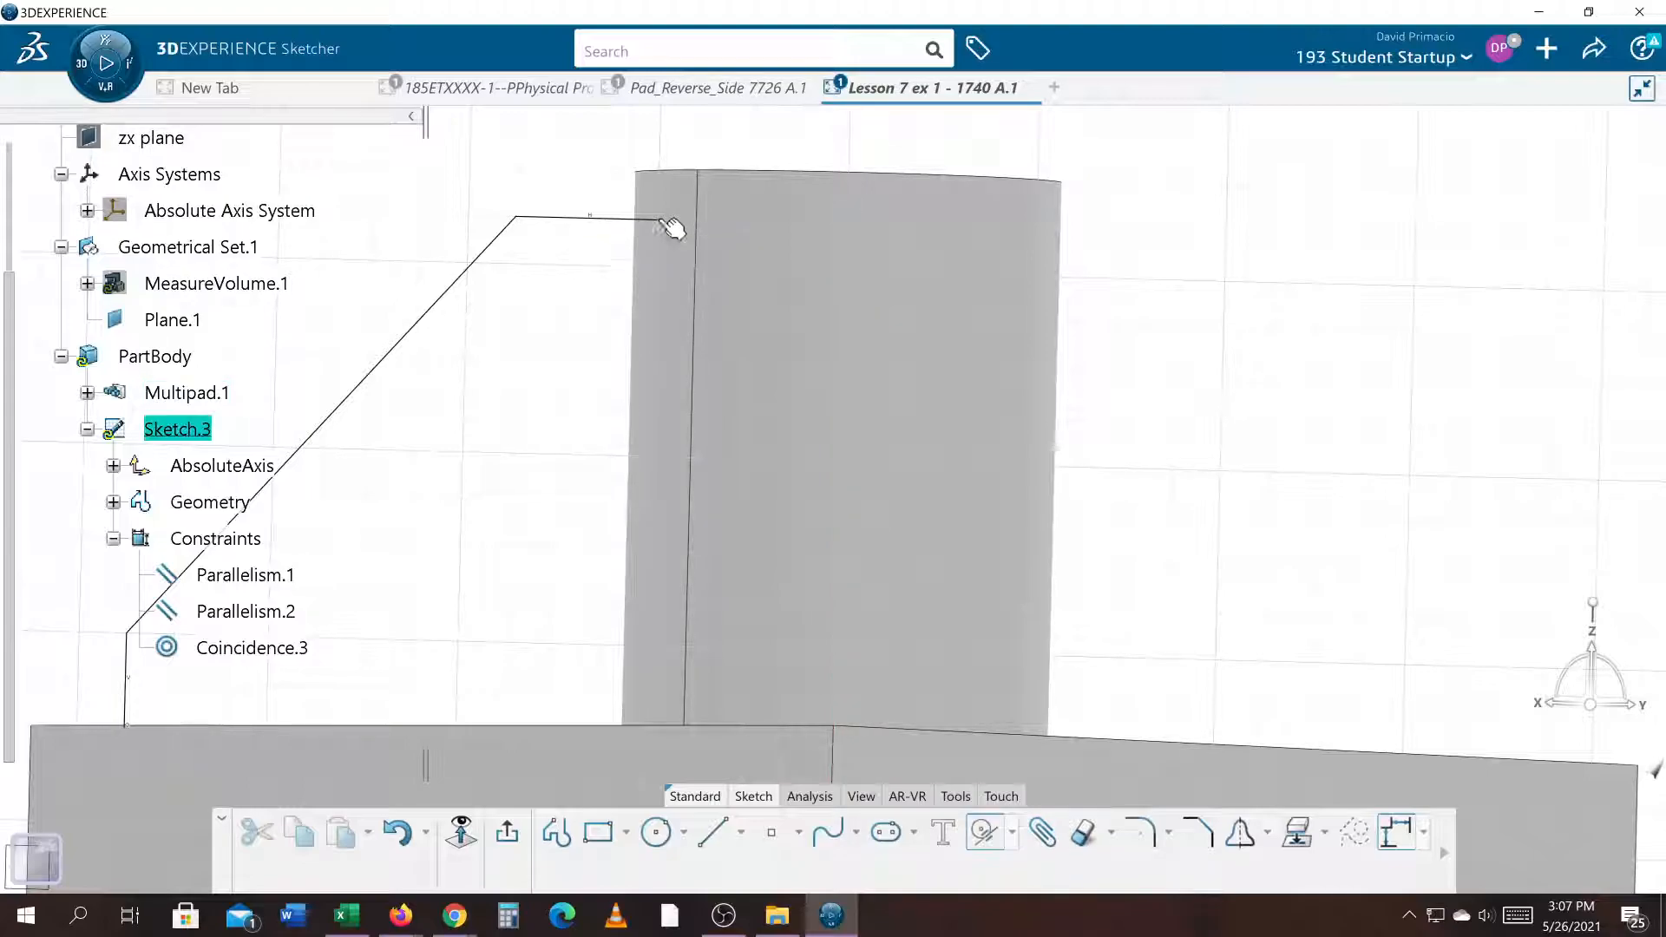
pyautogui.click(649, 310)
pyautogui.moveTo(721, 427)
pyautogui.mouseDown(button='middle')
pyautogui.moveTo(851, 495)
pyautogui.moveTo(894, 538)
pyautogui.moveTo(893, 577)
pyautogui.moveTo(648, 472)
pyautogui.mouseUp(button='middle')
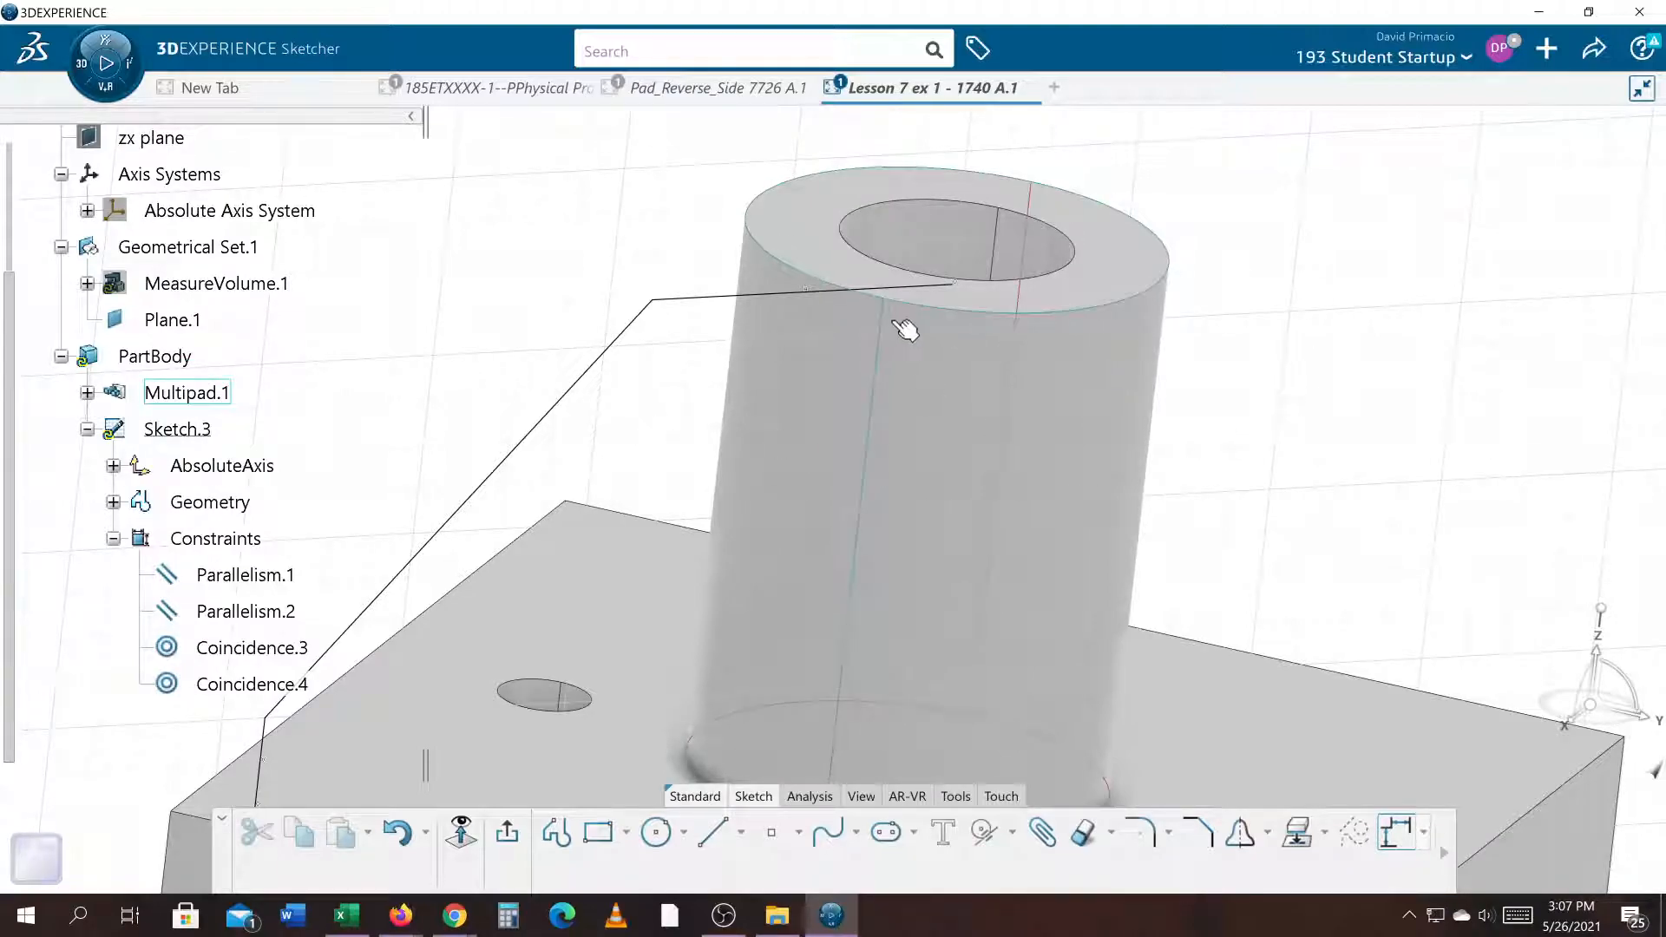
pyautogui.hotkey('ctrl', 'z')
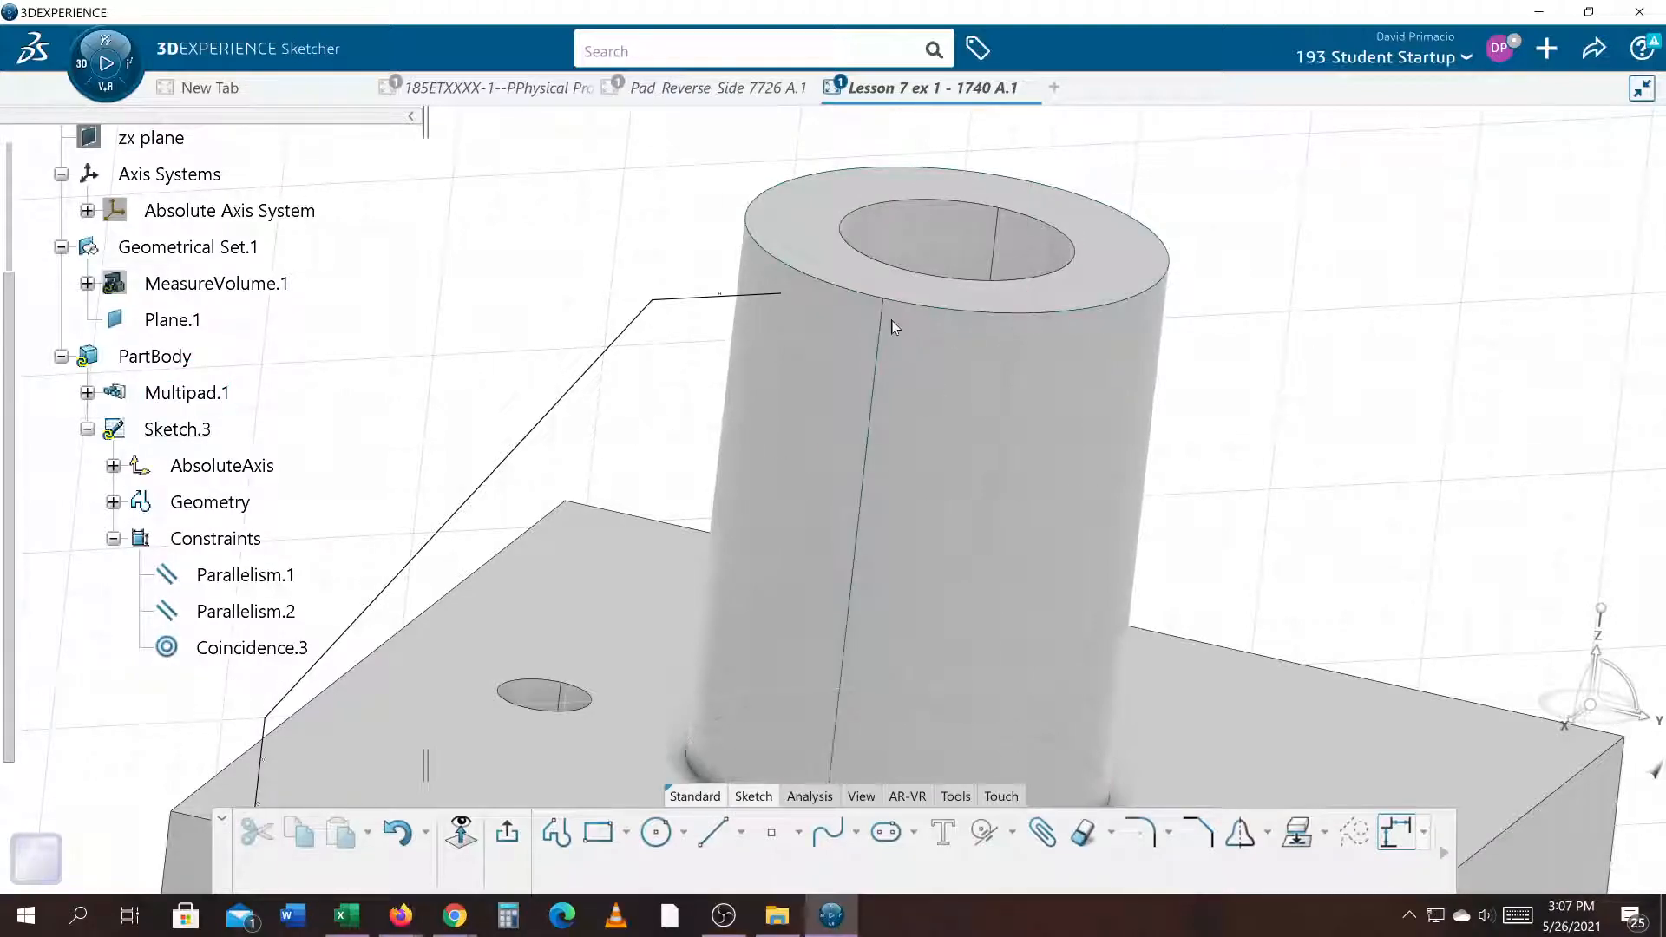
# Project the cylinder's 3D silhouette edges into the sketch and convert them to construction elements
pyautogui.scroll(-6, 972, 420)
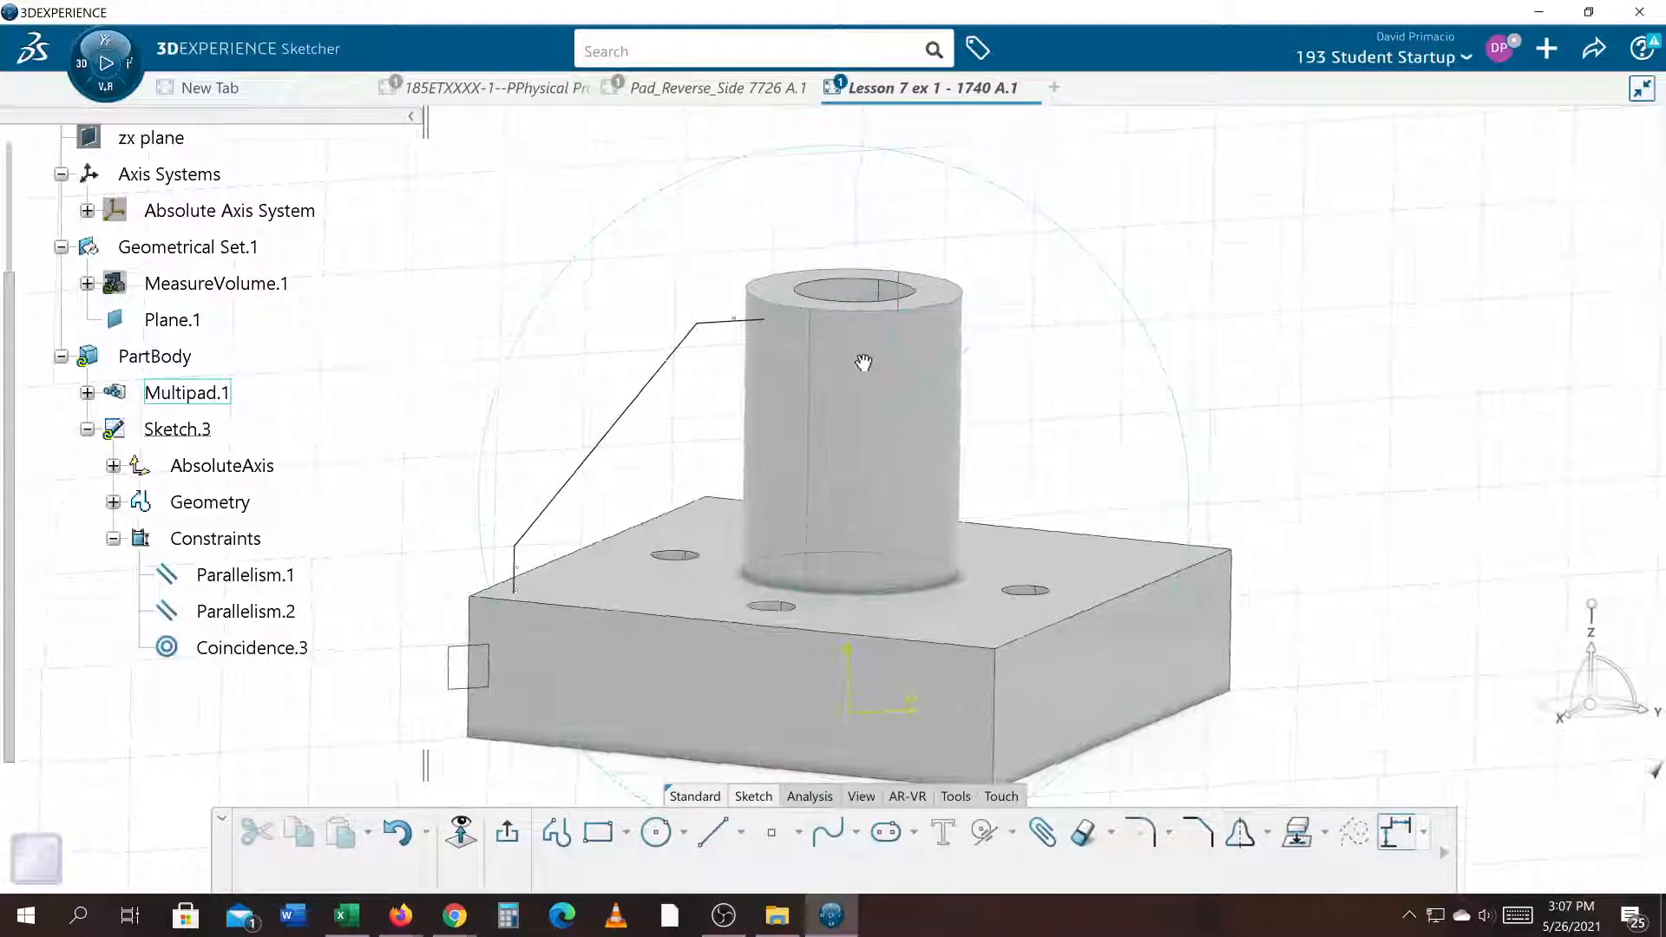
pyautogui.moveTo(863, 362); pyautogui.dragTo(748, 369, button='middle')
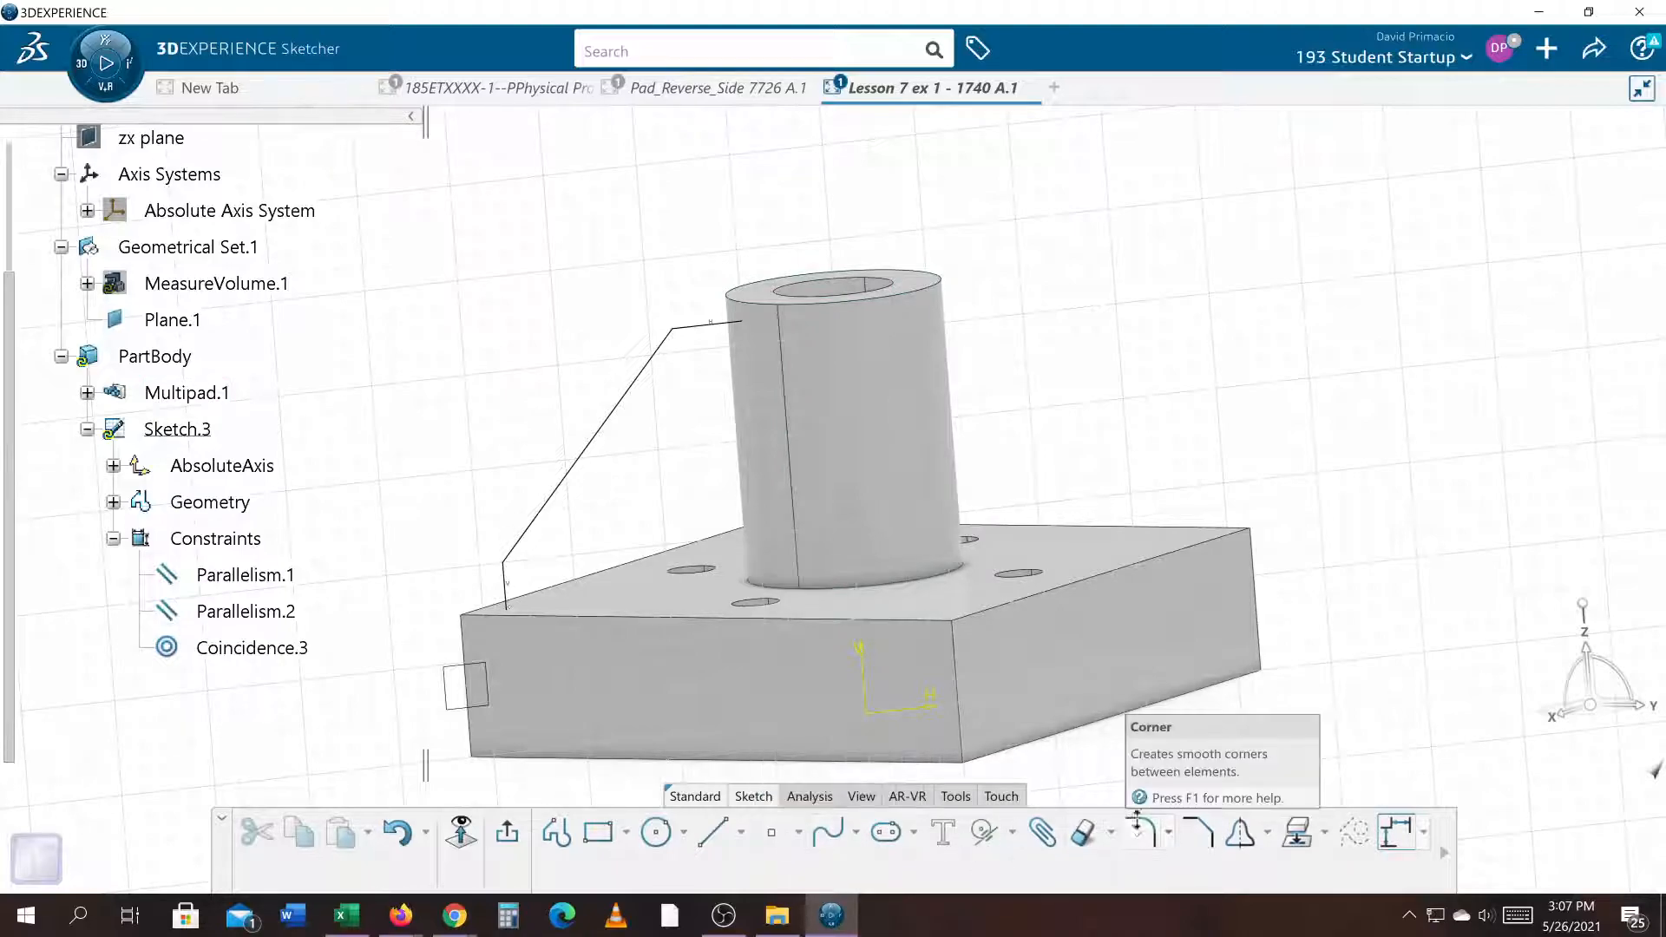
pyautogui.click(1320, 831)
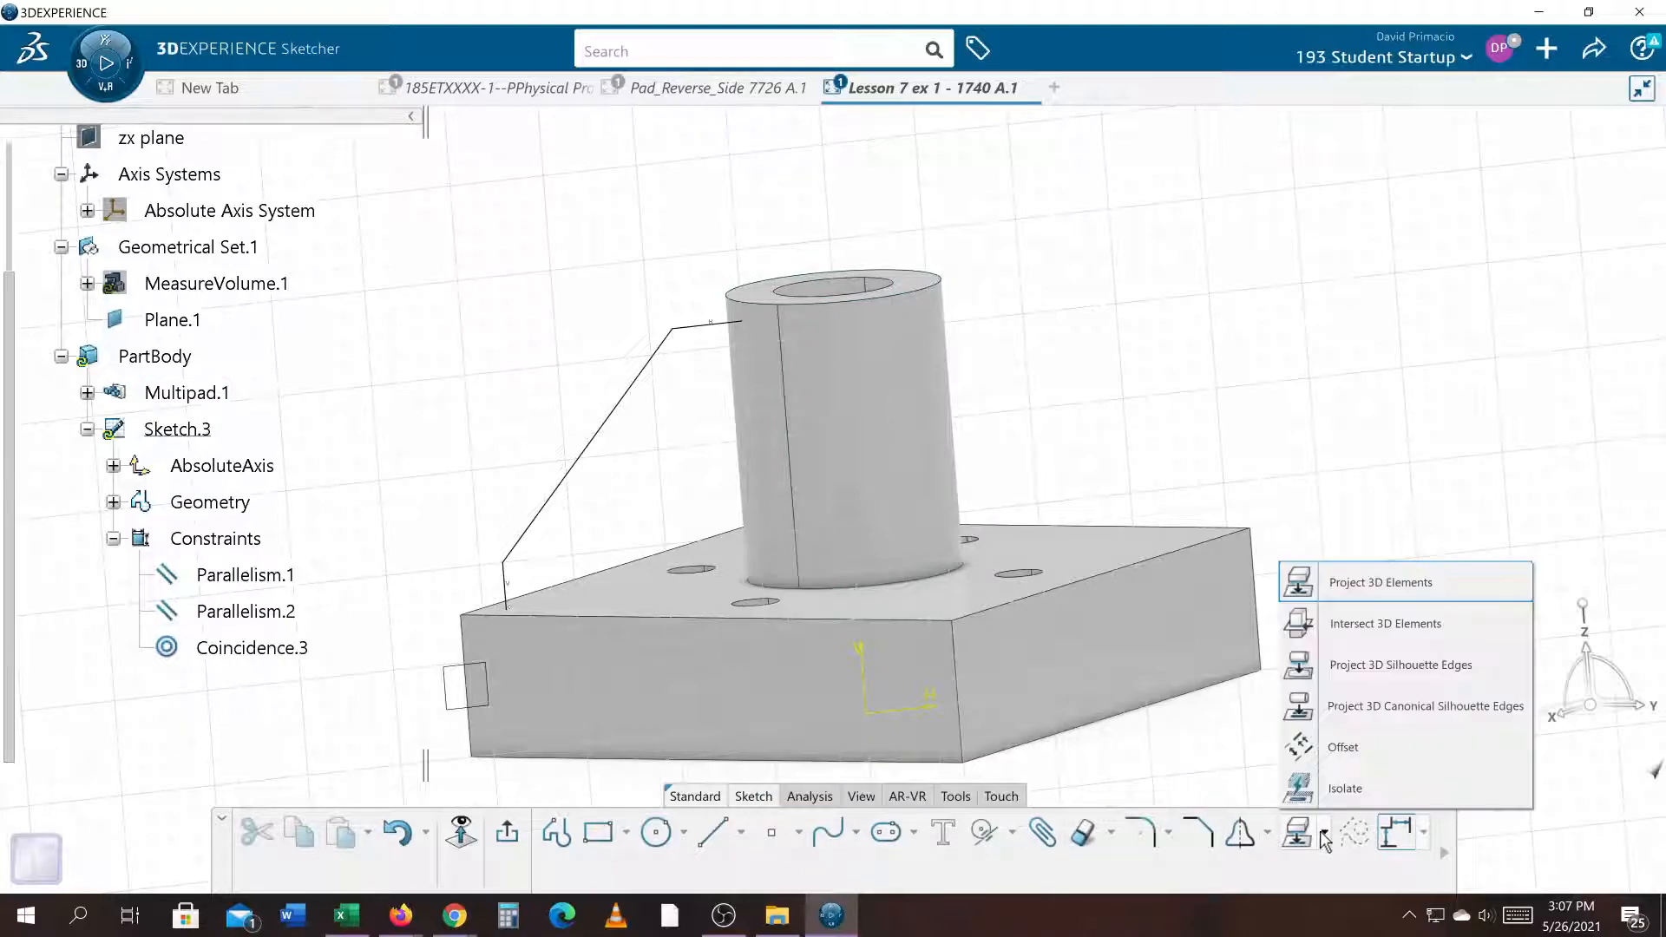
pyautogui.click(1380, 672)
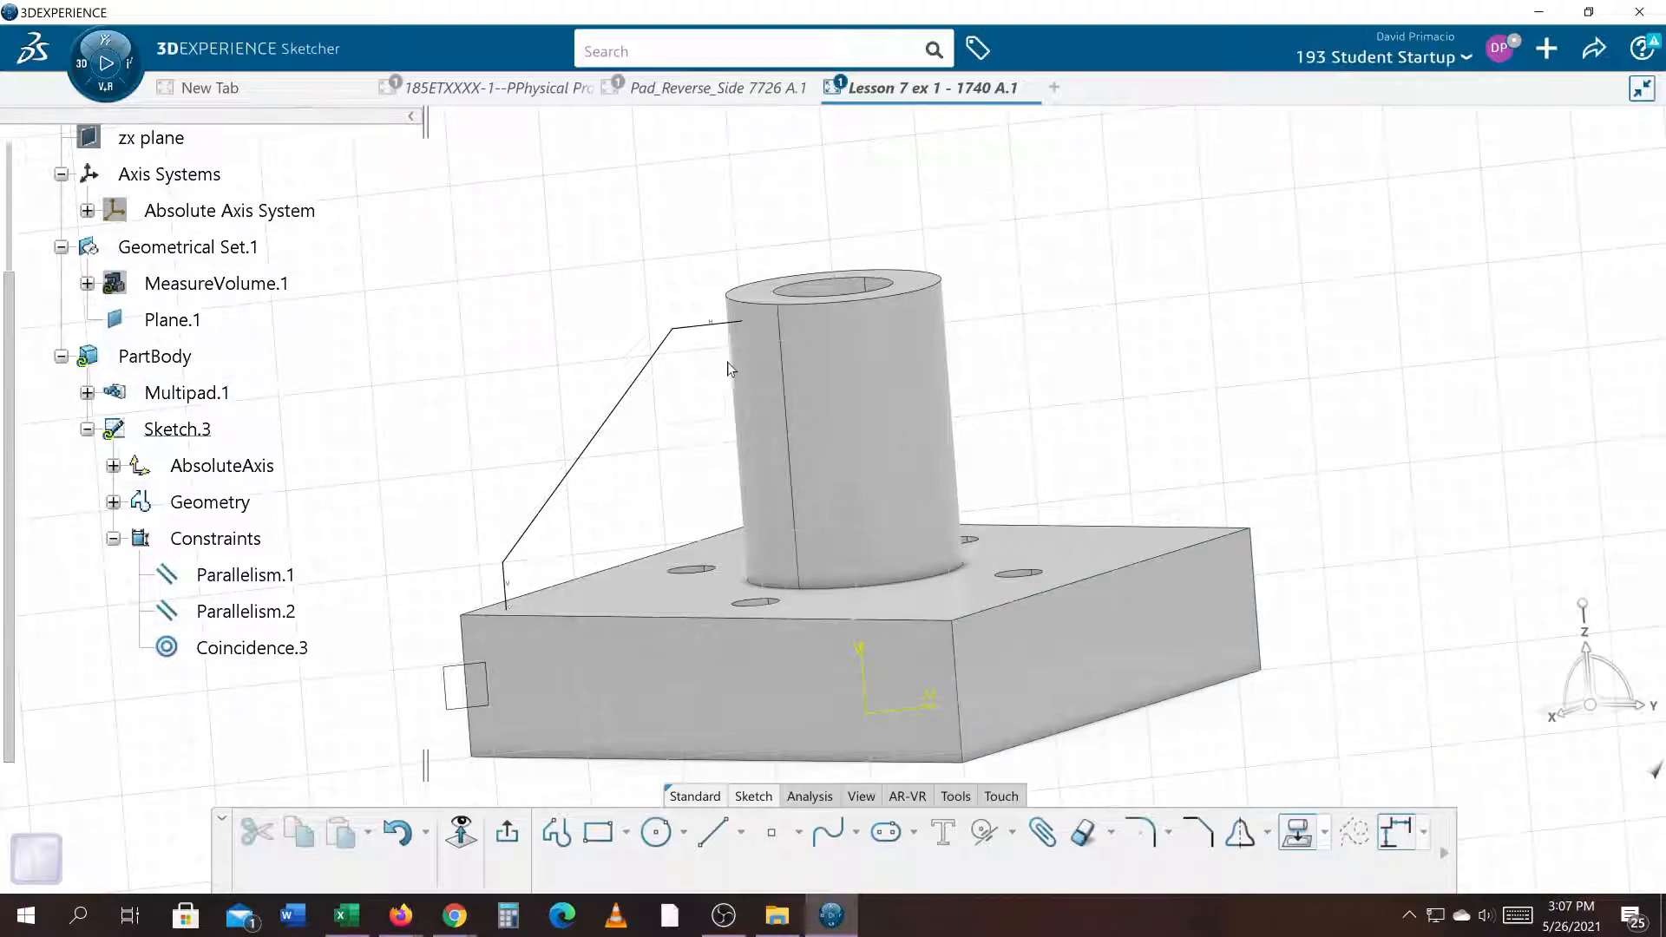
pyautogui.click(813, 570)
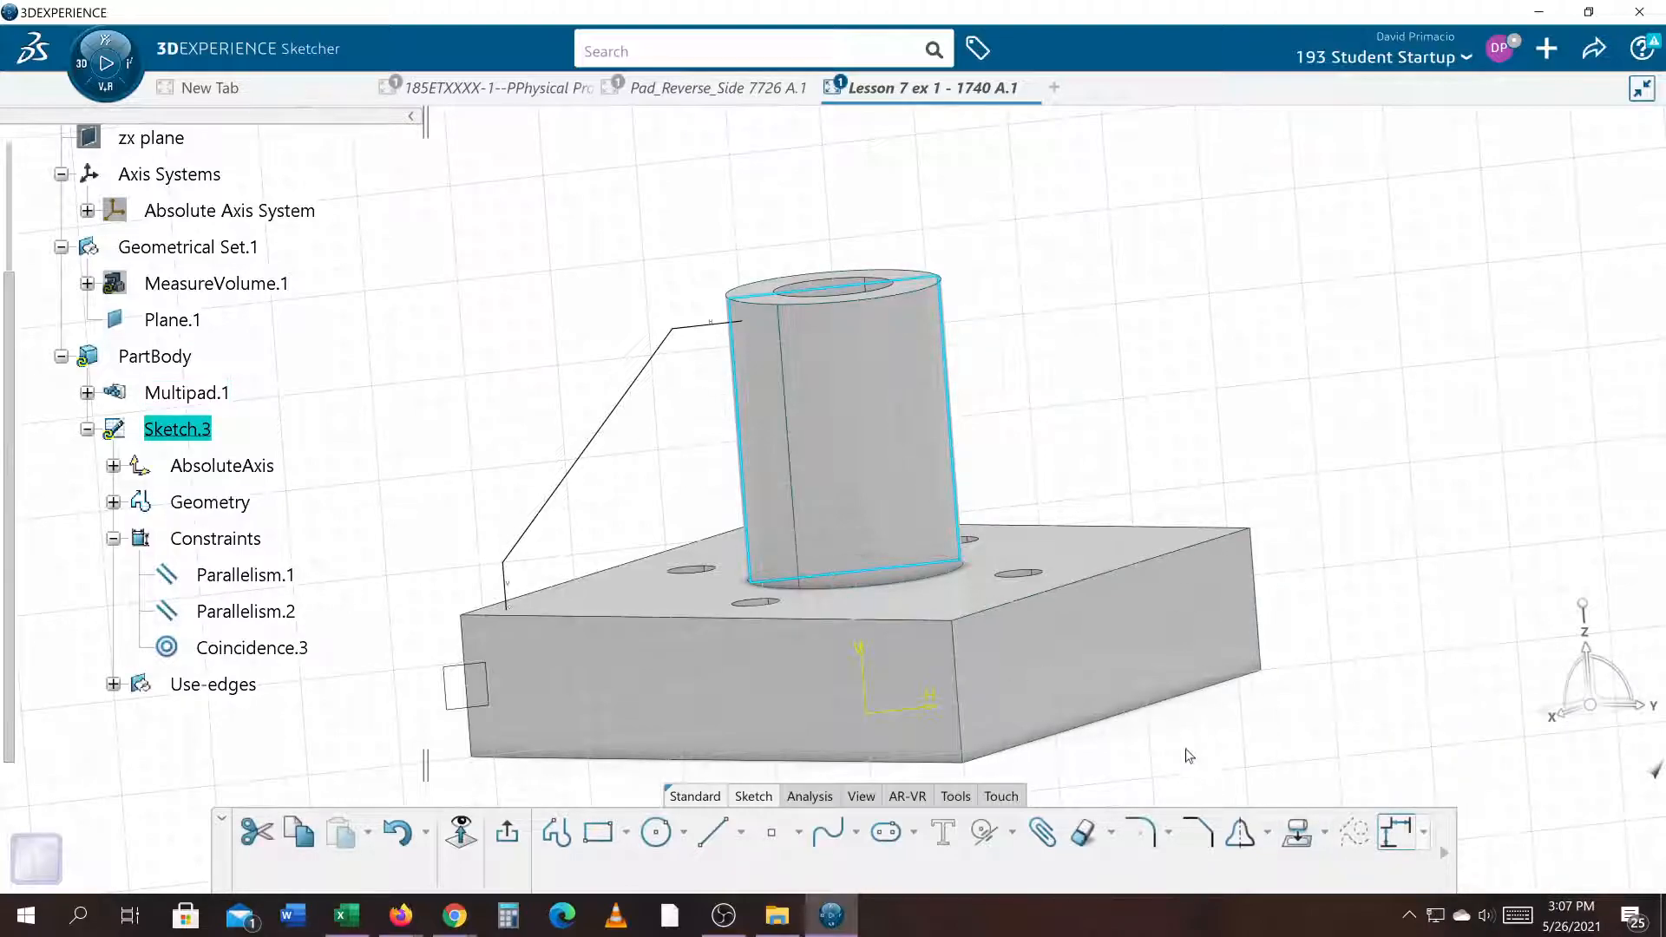
pyautogui.click(1354, 831)
# Make the profile's upper endpoint coincident with the cylinder's nearest projected silhouette edge using Contact Constraint
pyautogui.scroll(10, 881, 718)
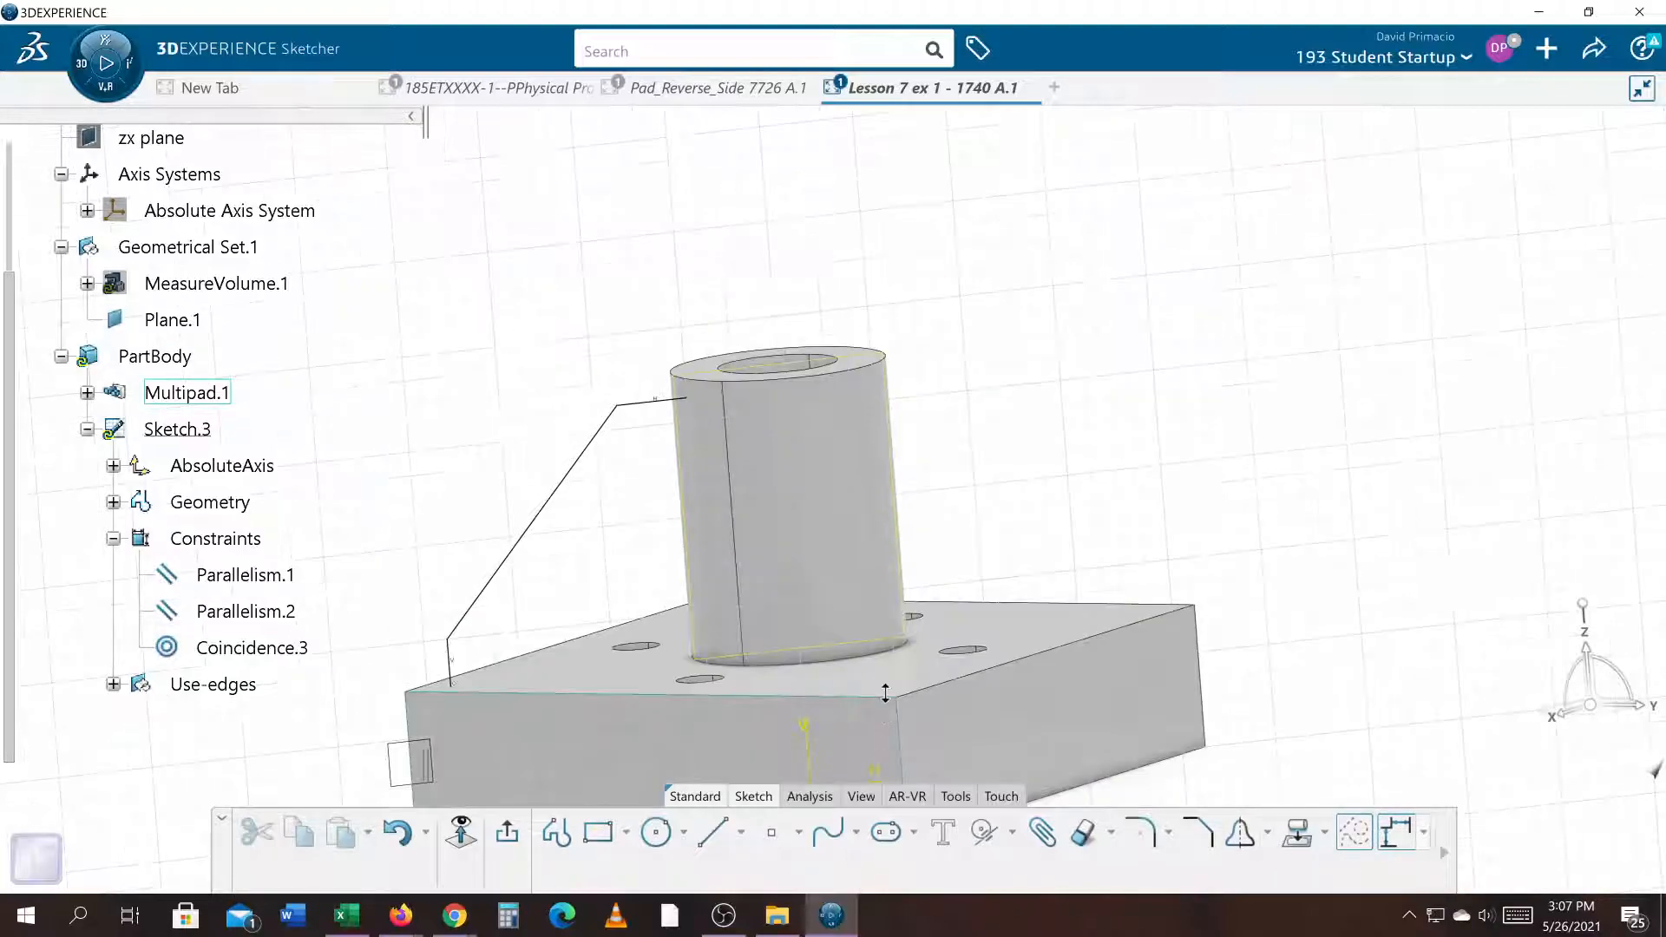
pyautogui.moveTo(532, 594); pyautogui.dragTo(1122, 546, button='middle')
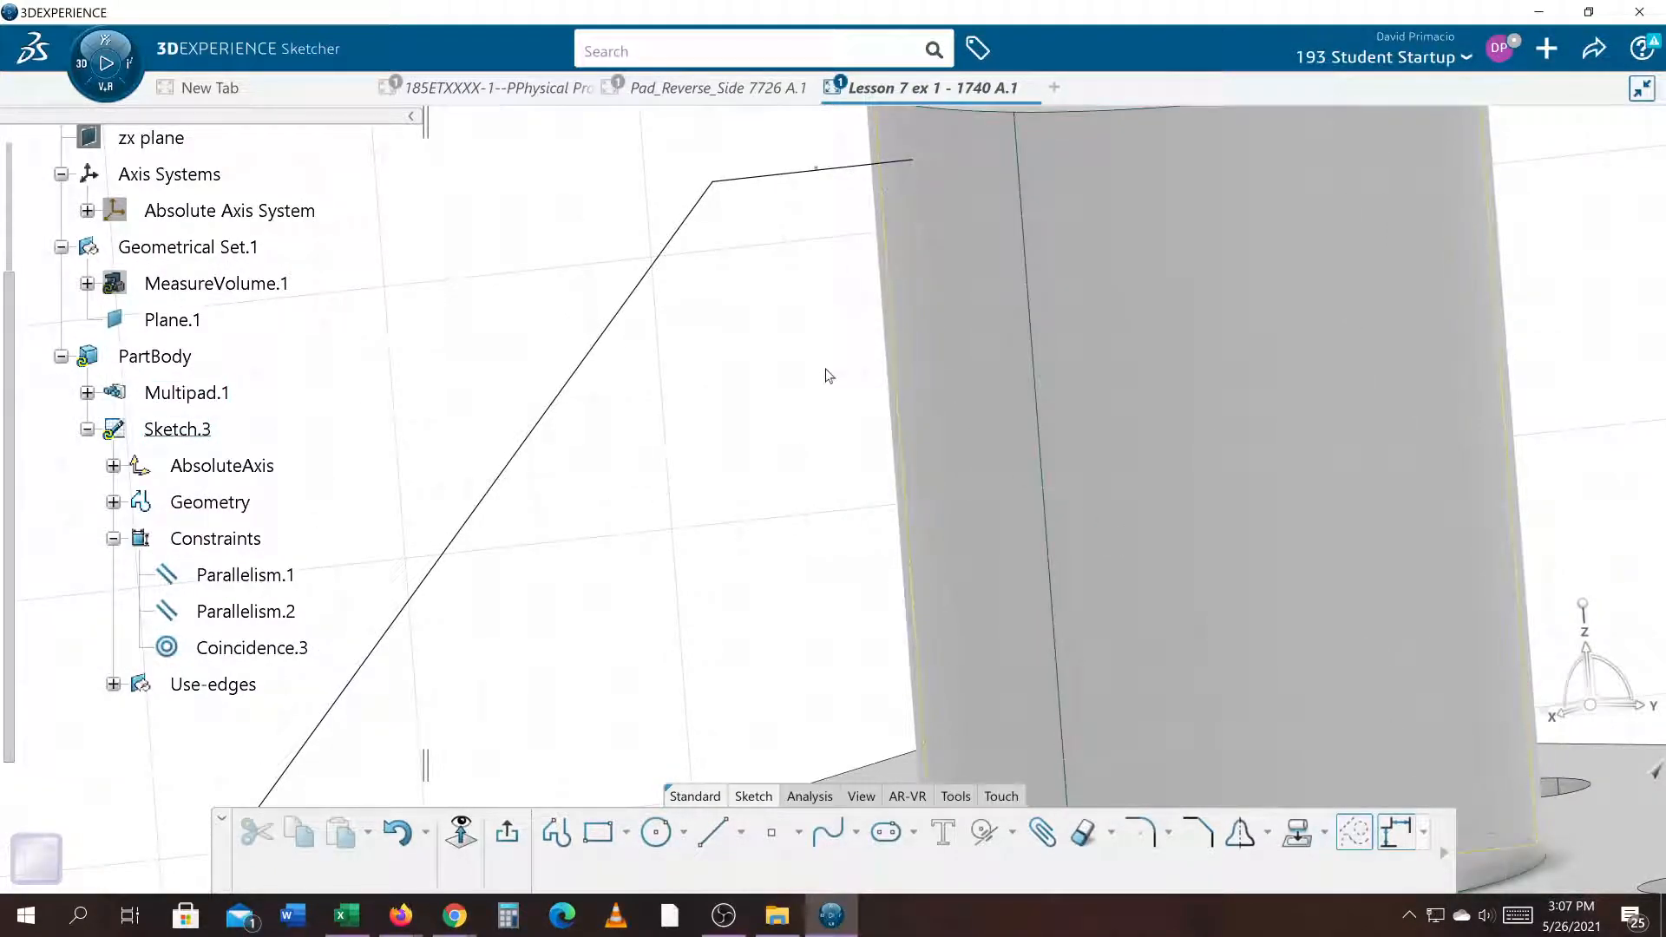
pyautogui.moveTo(771, 503); pyautogui.dragTo(689, 641, button='middle')
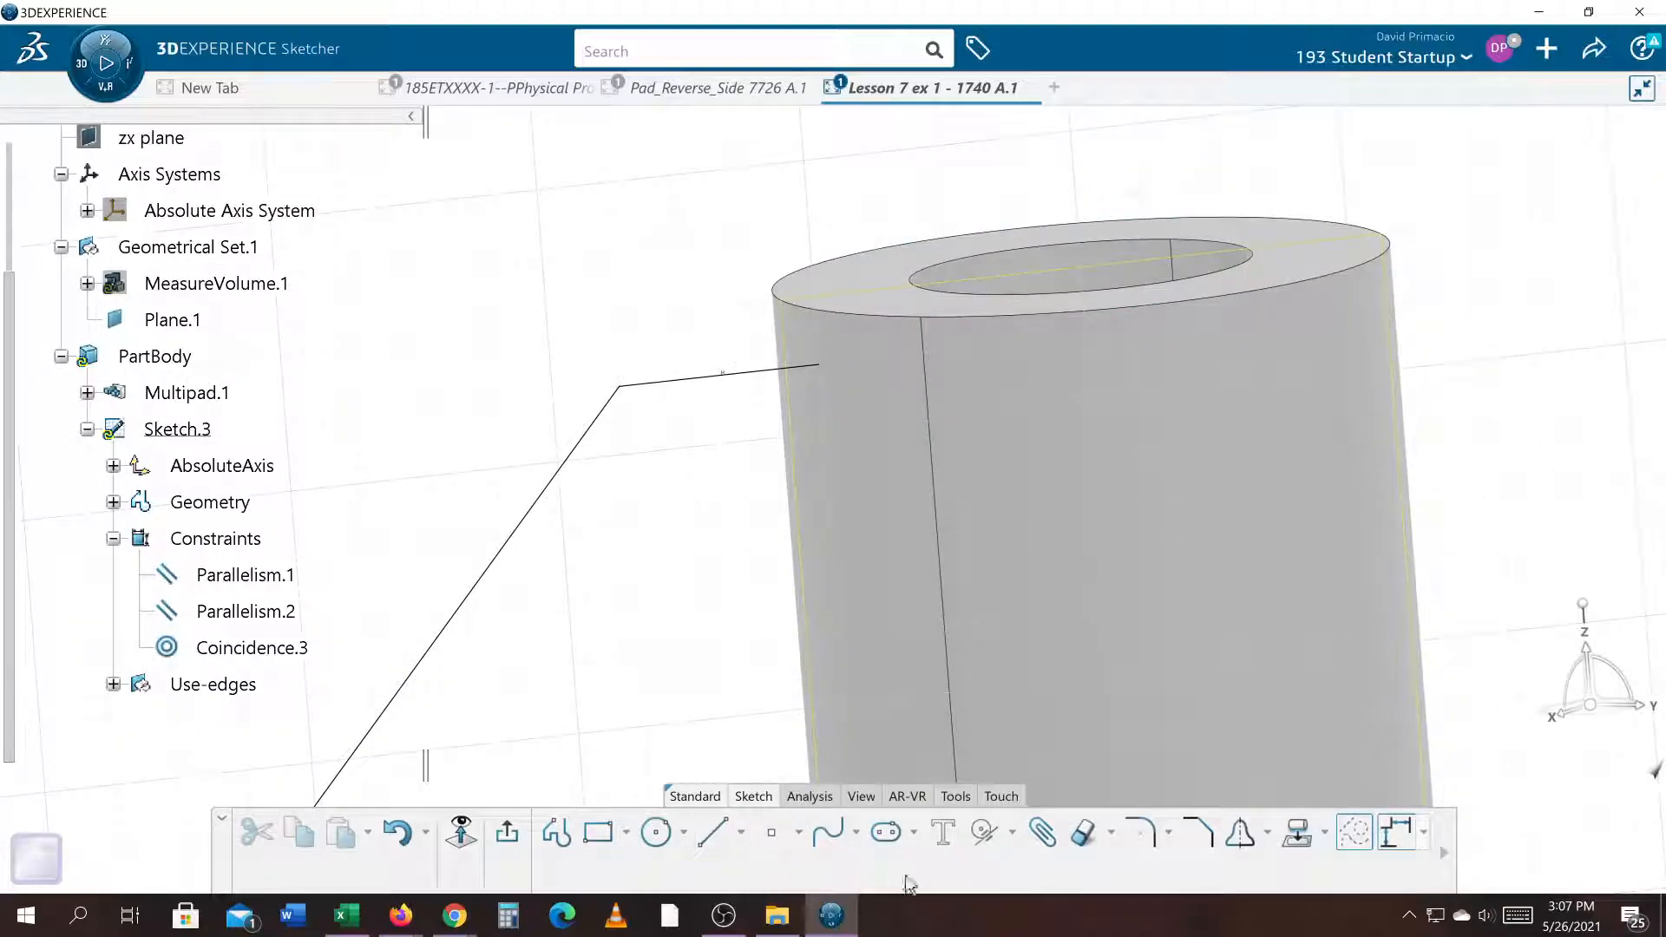
pyautogui.click(984, 833)
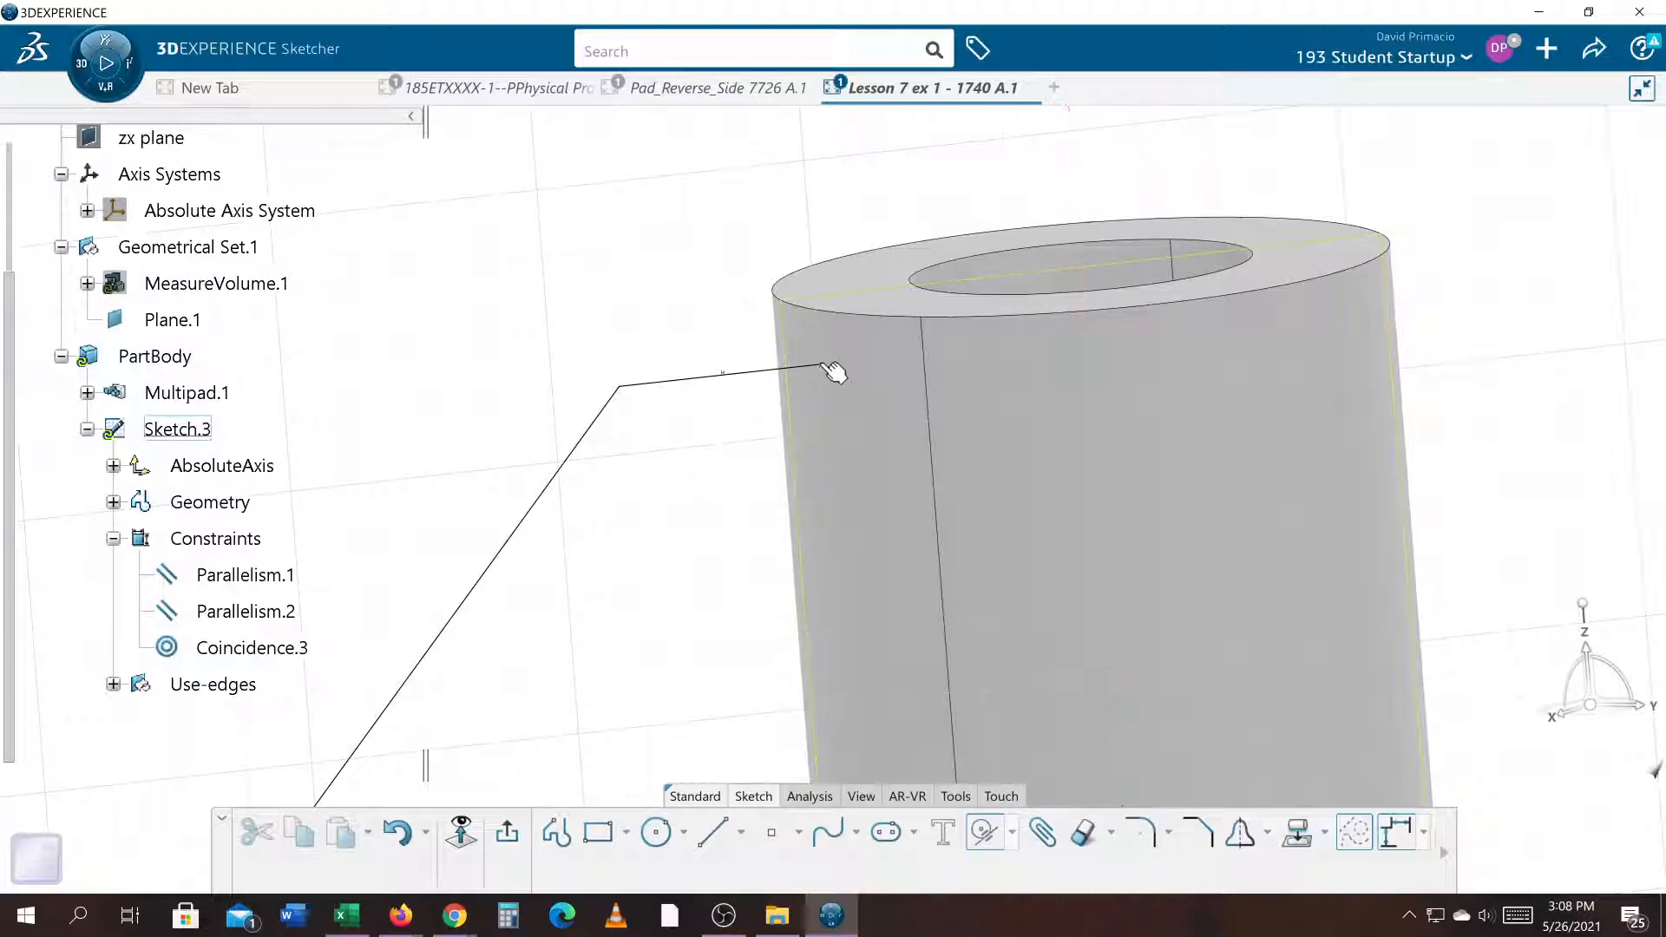
pyautogui.moveTo(822, 595); pyautogui.dragTo(815, 354, button='middle')
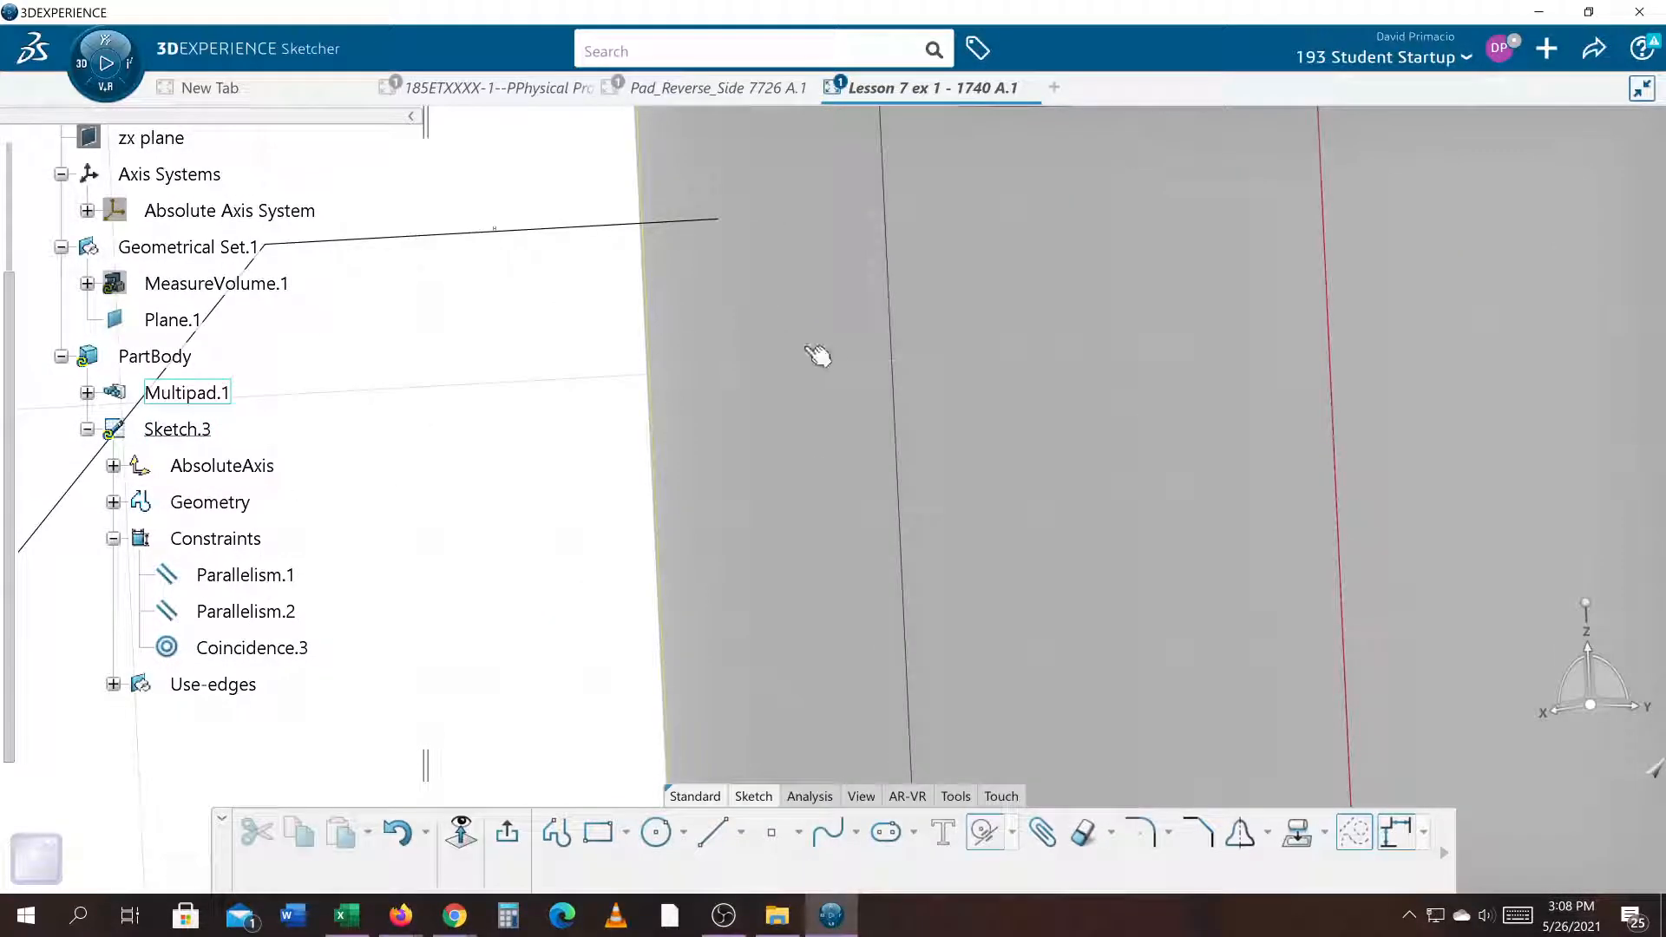
pyautogui.click(727, 224)
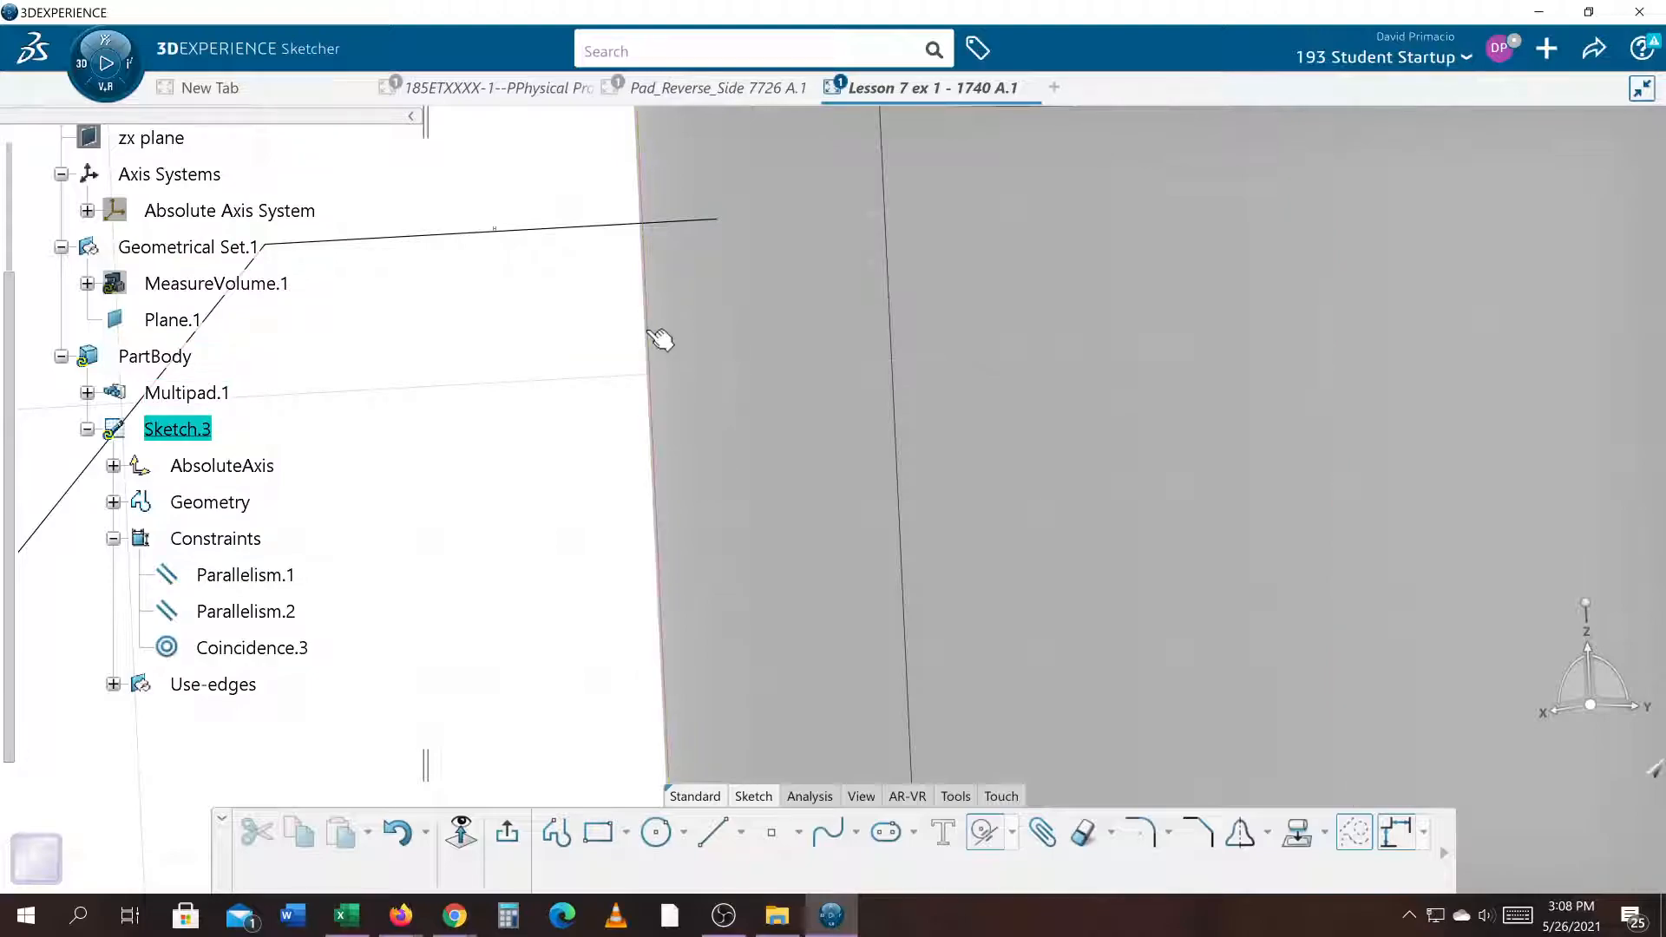
pyautogui.click(649, 331)
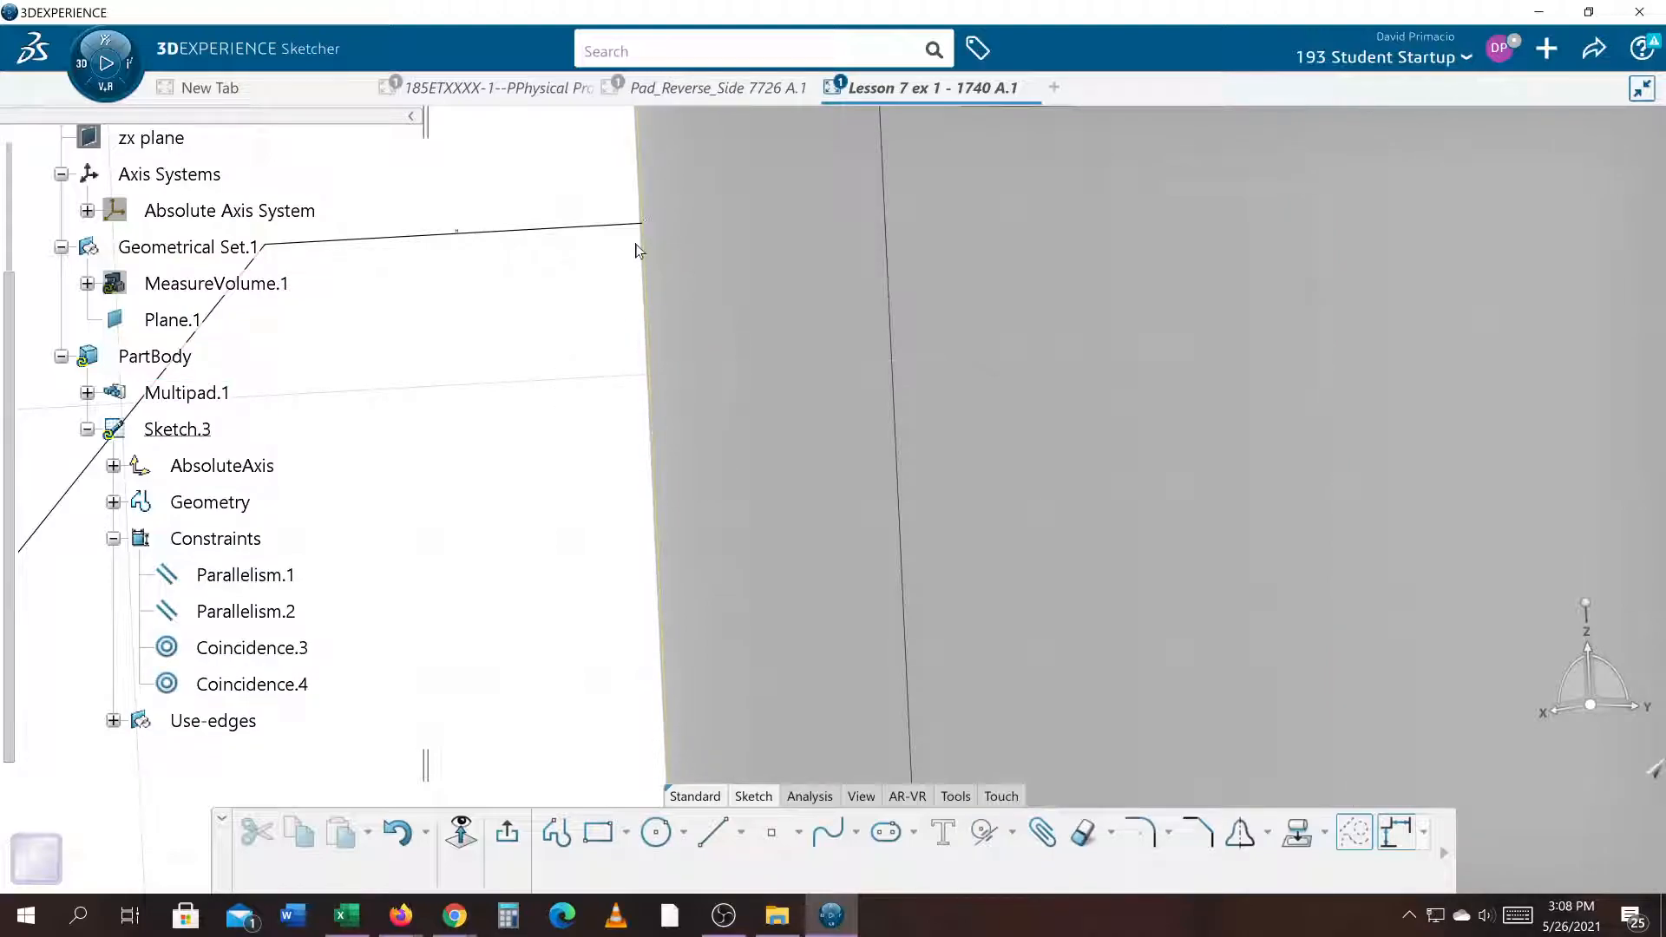
# Select the entire connected profile by running Auto Search from its sloped line
pyautogui.moveTo(570, 492); pyautogui.dragTo(787, 722, button='middle')
pyautogui.moveTo(564, 538); pyautogui.dragTo(521, 528, button='middle')
pyautogui.rightClick(673, 562)
pyautogui.moveTo(816, 544)
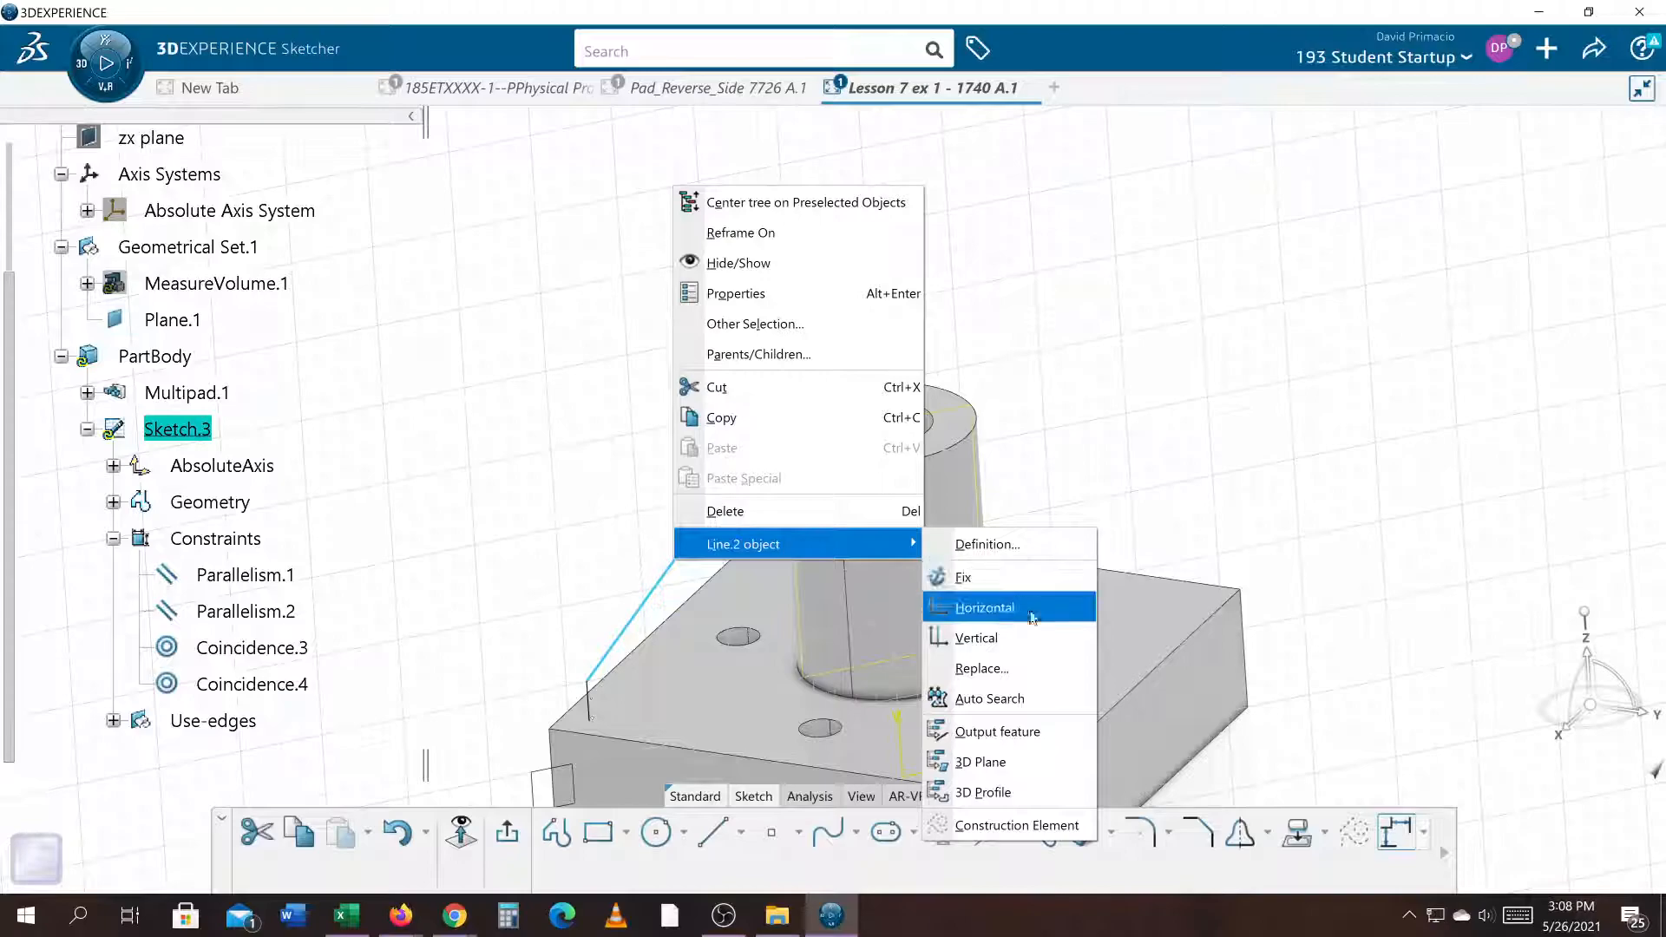
pyautogui.click(985, 698)
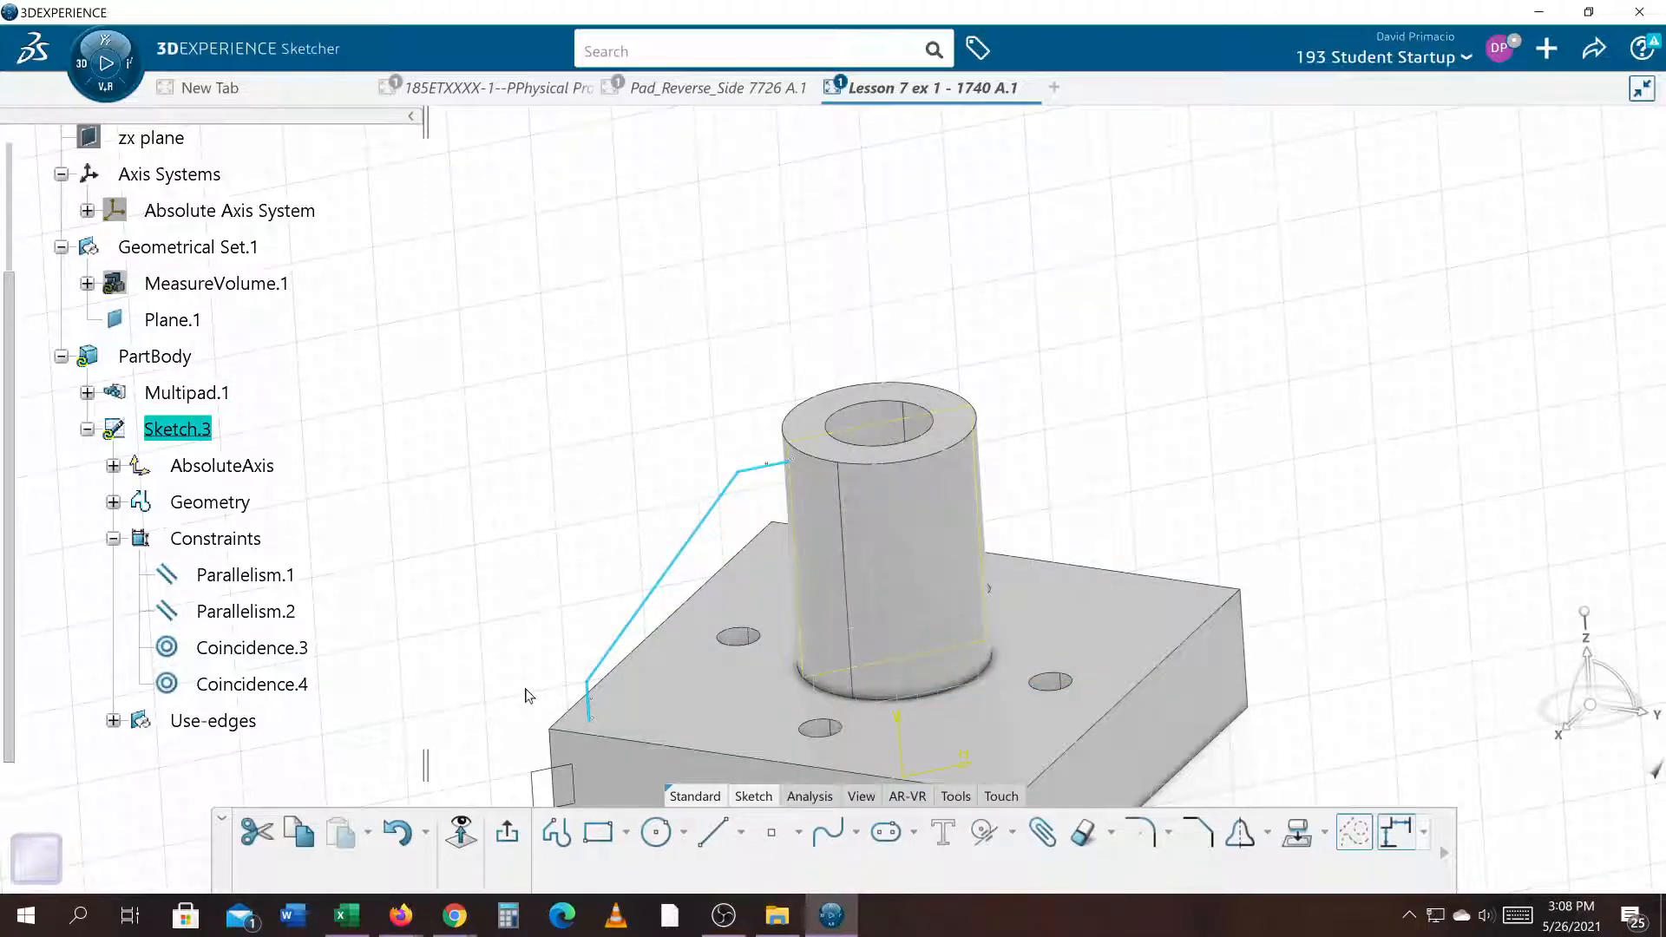
# Try Auto Constraint on the profile in Chained mode, referencing the projected silhouette and the base's top face, and undo it
pyautogui.click(1012, 834)
pyautogui.click(1059, 704)
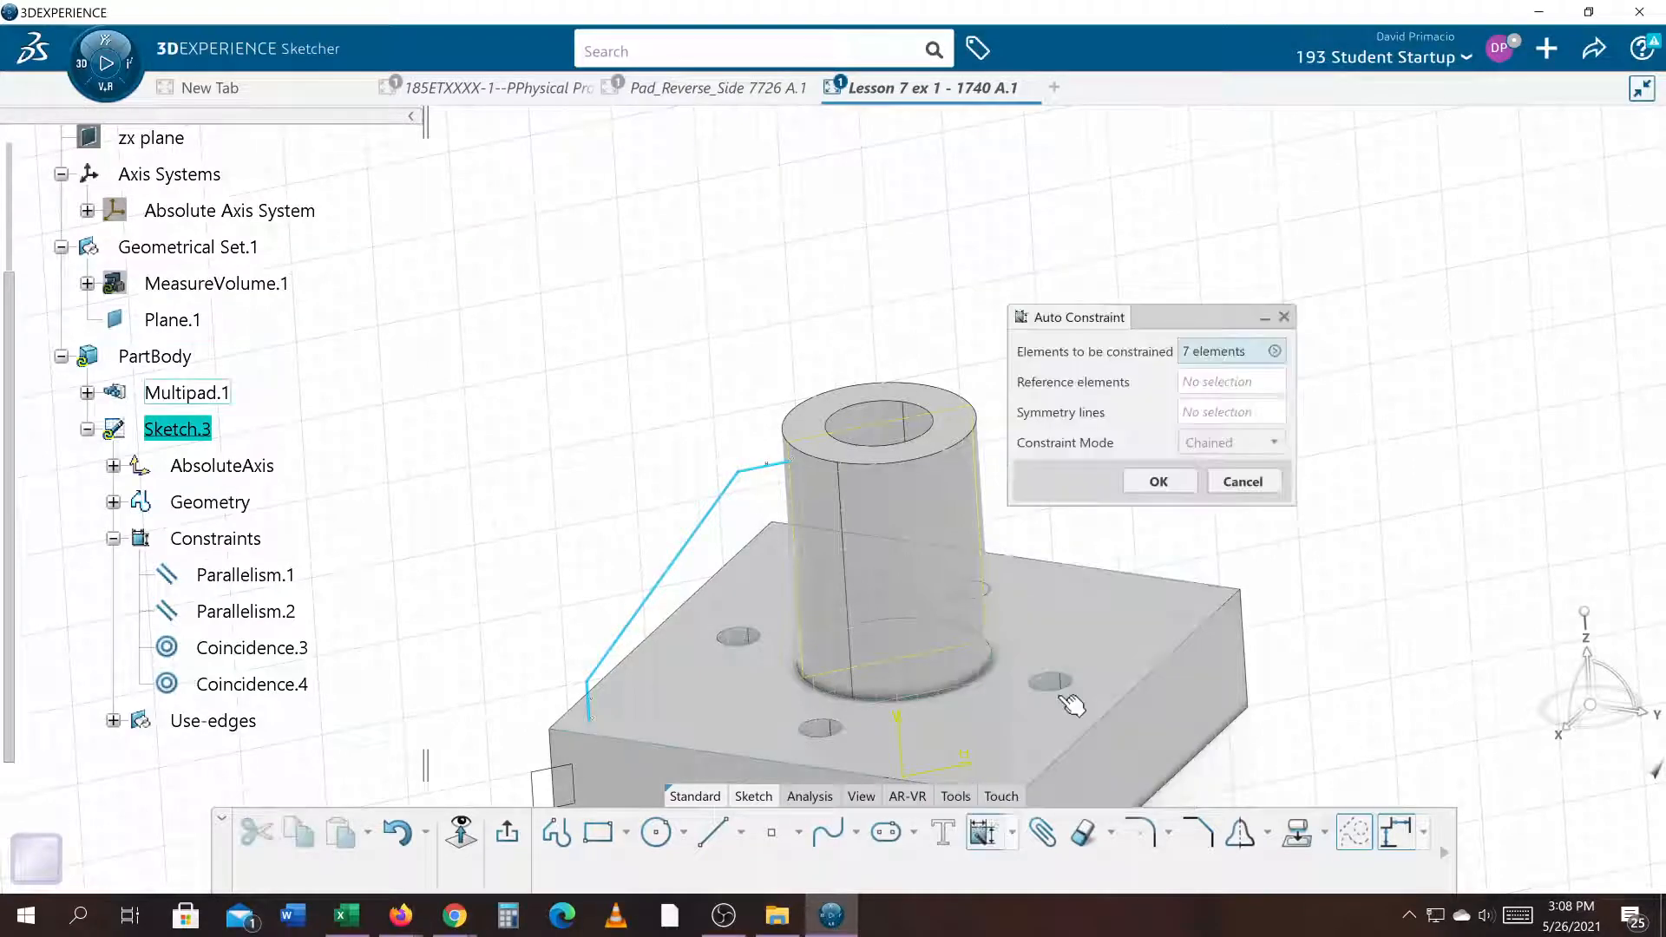
pyautogui.click(1196, 384)
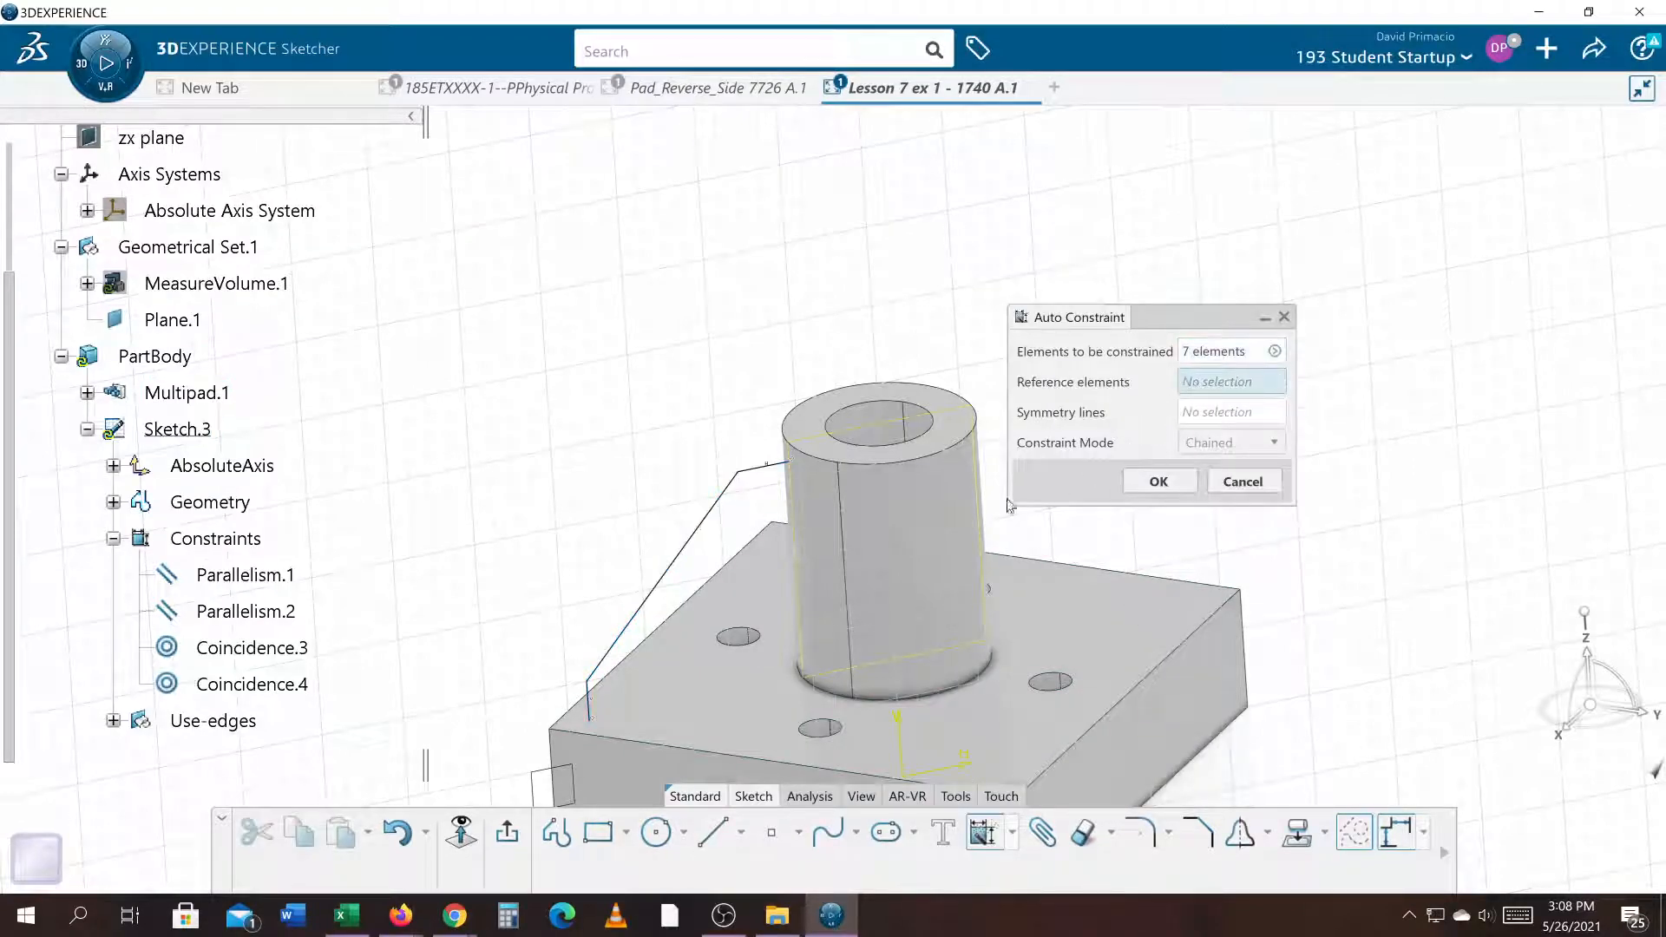
pyautogui.click(805, 544)
pyautogui.click(733, 716)
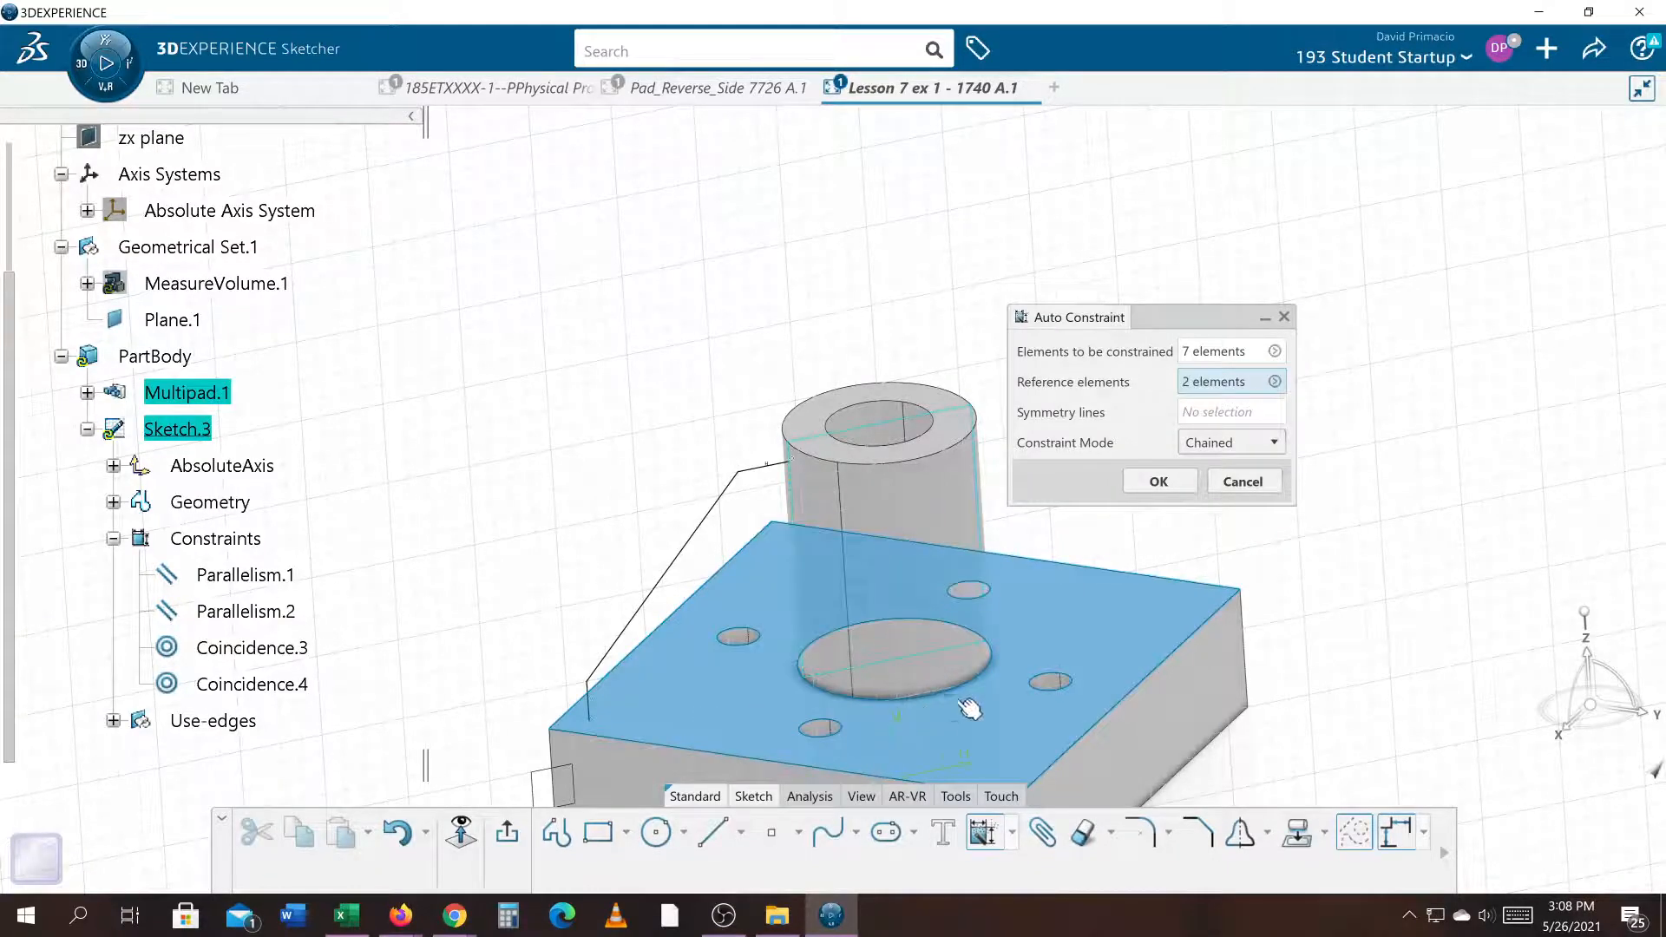
pyautogui.click(1213, 451)
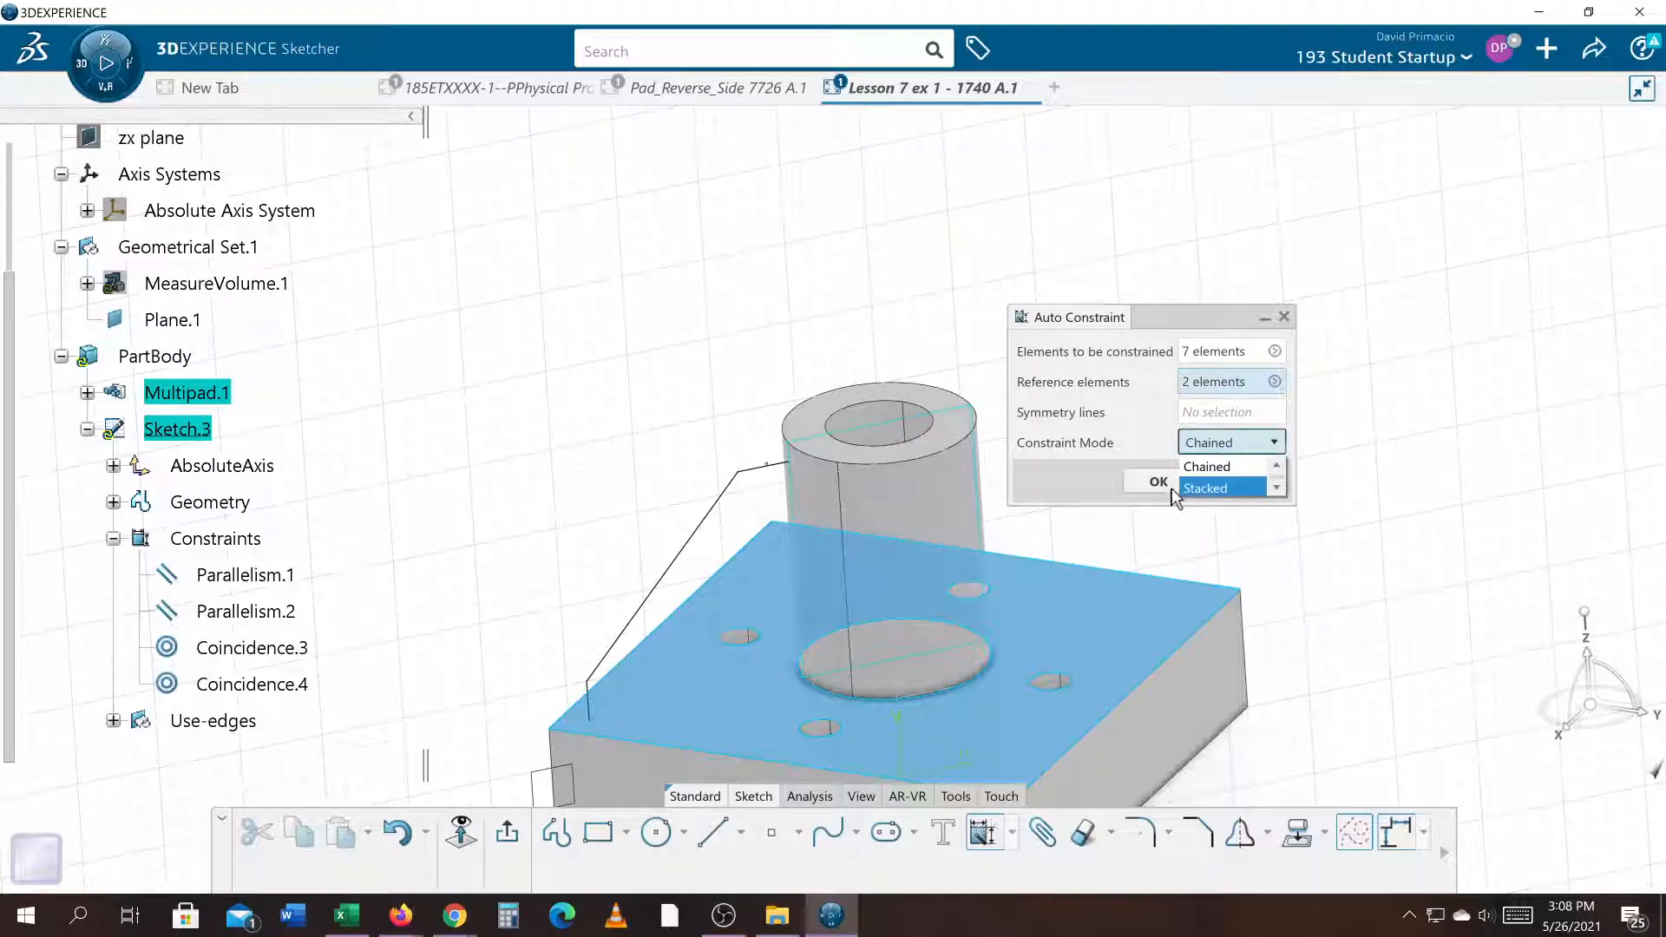
pyautogui.click(1206, 466)
pyautogui.click(1160, 483)
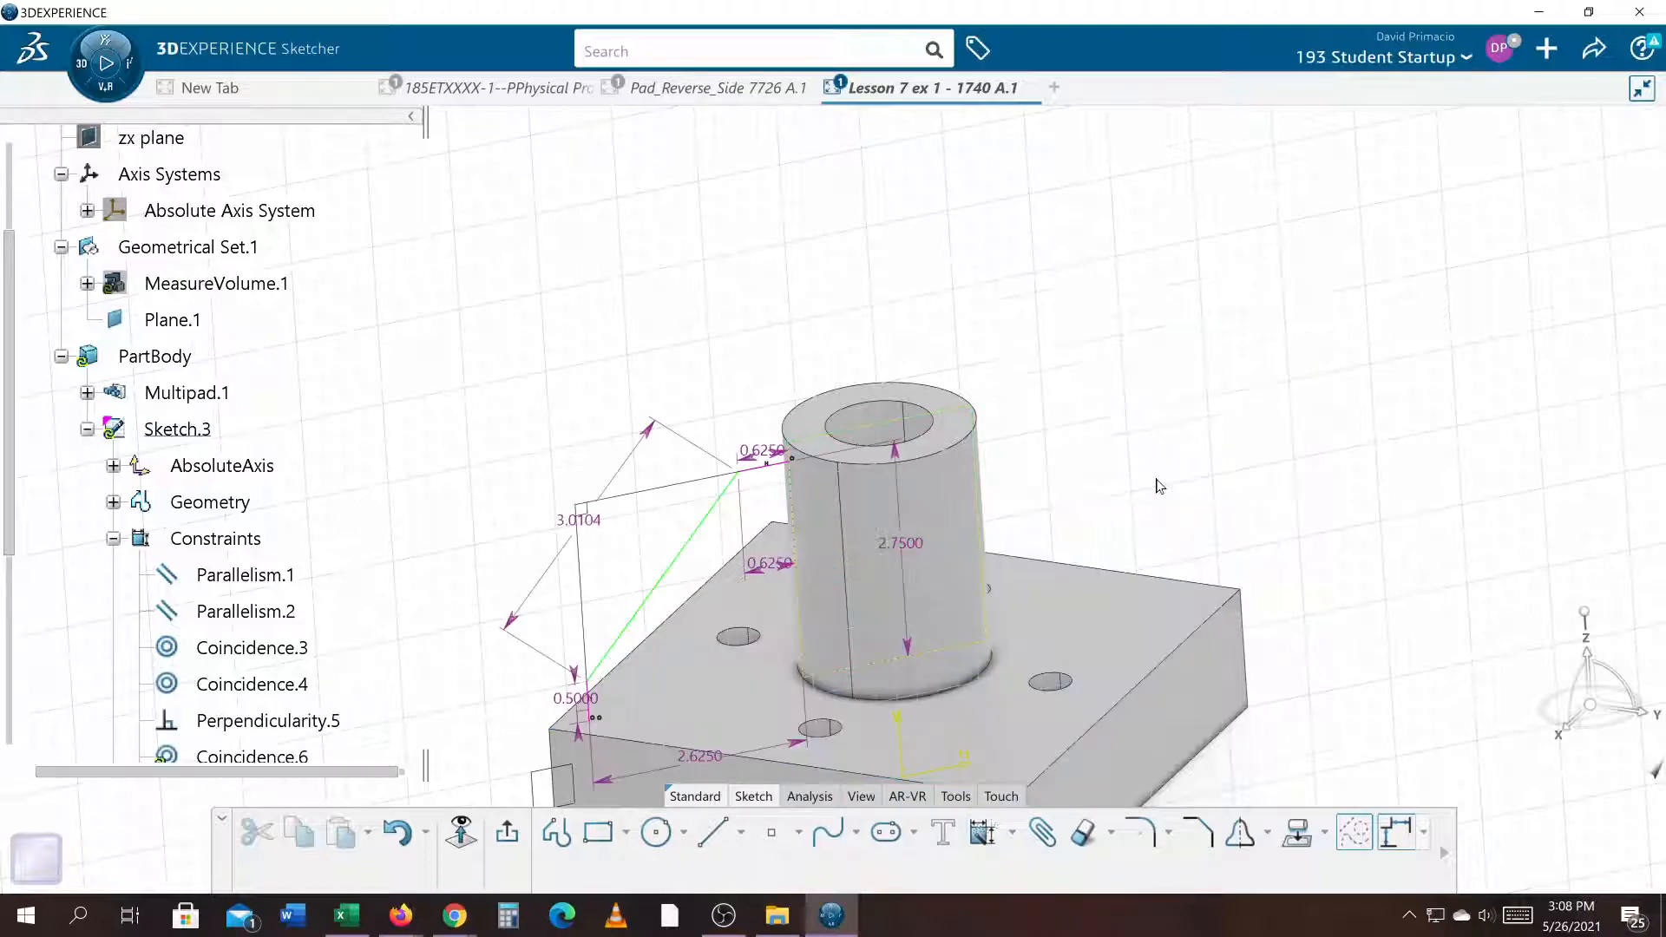
pyautogui.moveTo(715, 600); pyautogui.dragTo(708, 543, button='middle')
pyautogui.hotkey('ctrl', 'z')
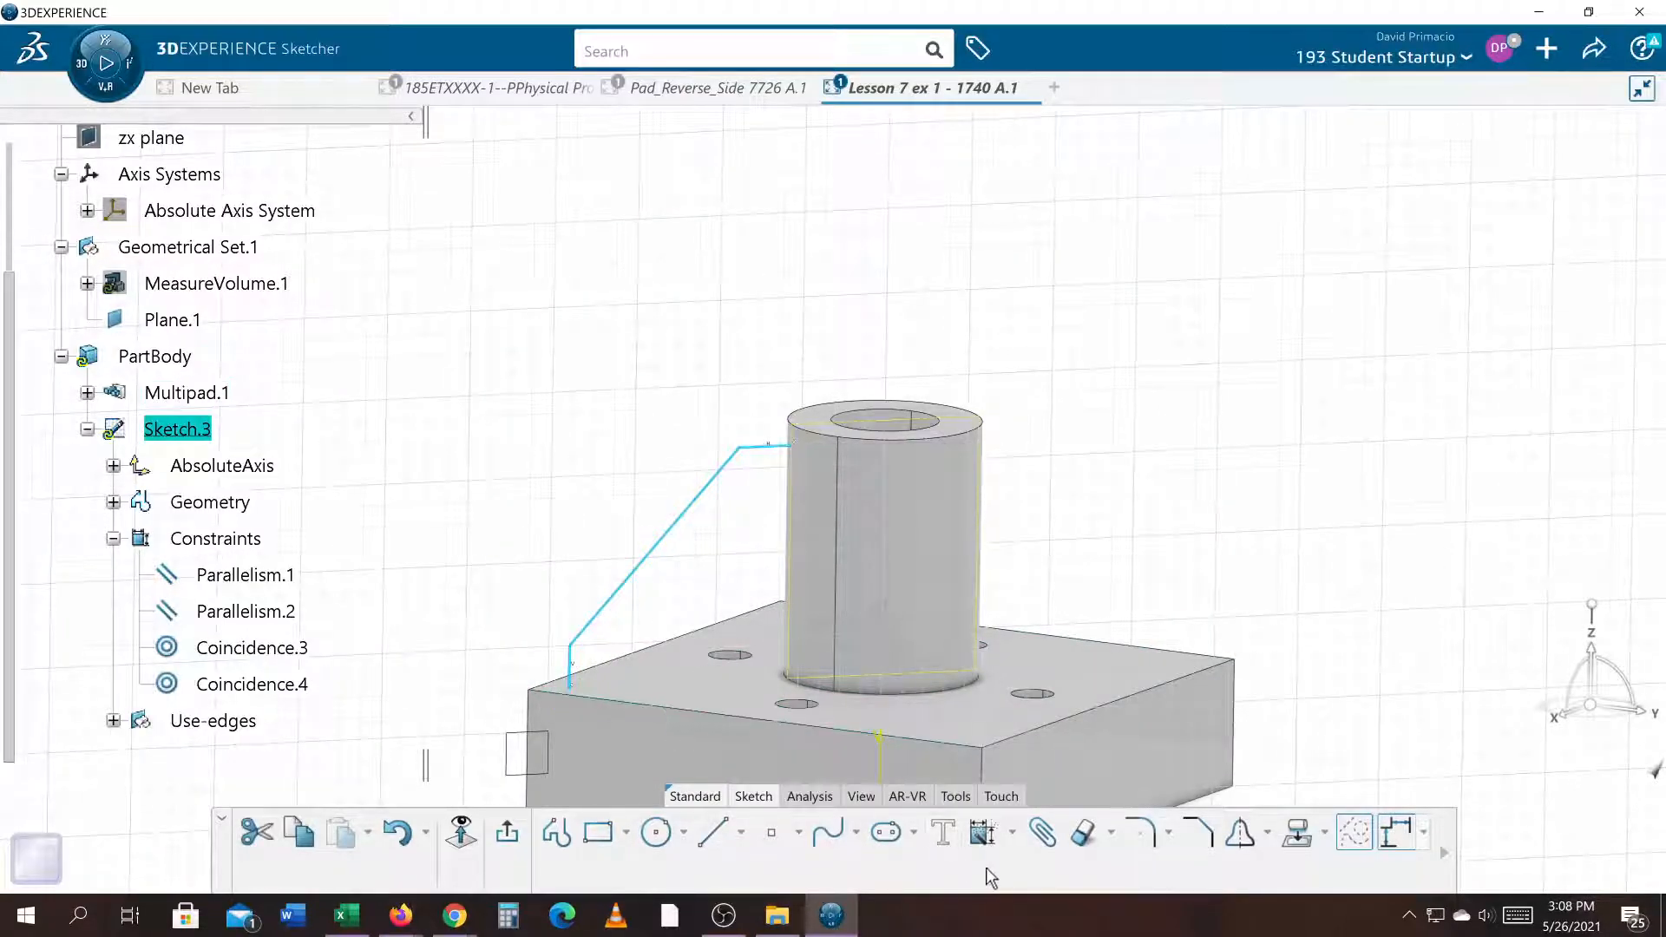
# Auto-constrain the selected profile in Stacked mode, using the base's top face and the cylinder's axis as reference elements
pyautogui.click(977, 844)
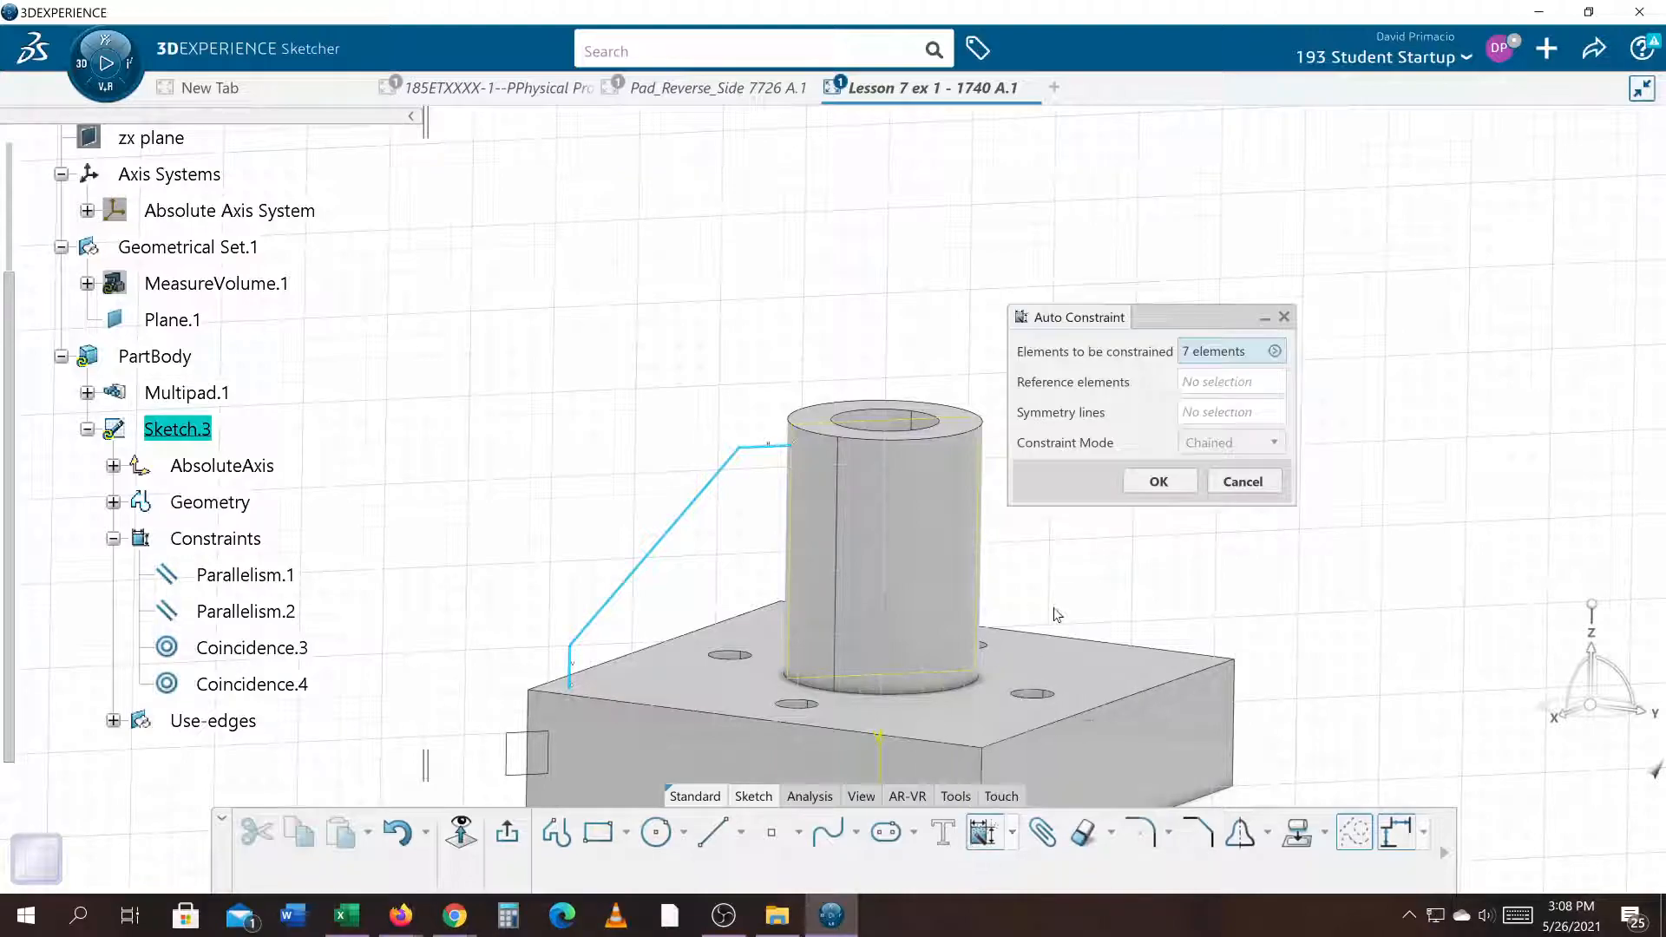
pyautogui.click(1184, 391)
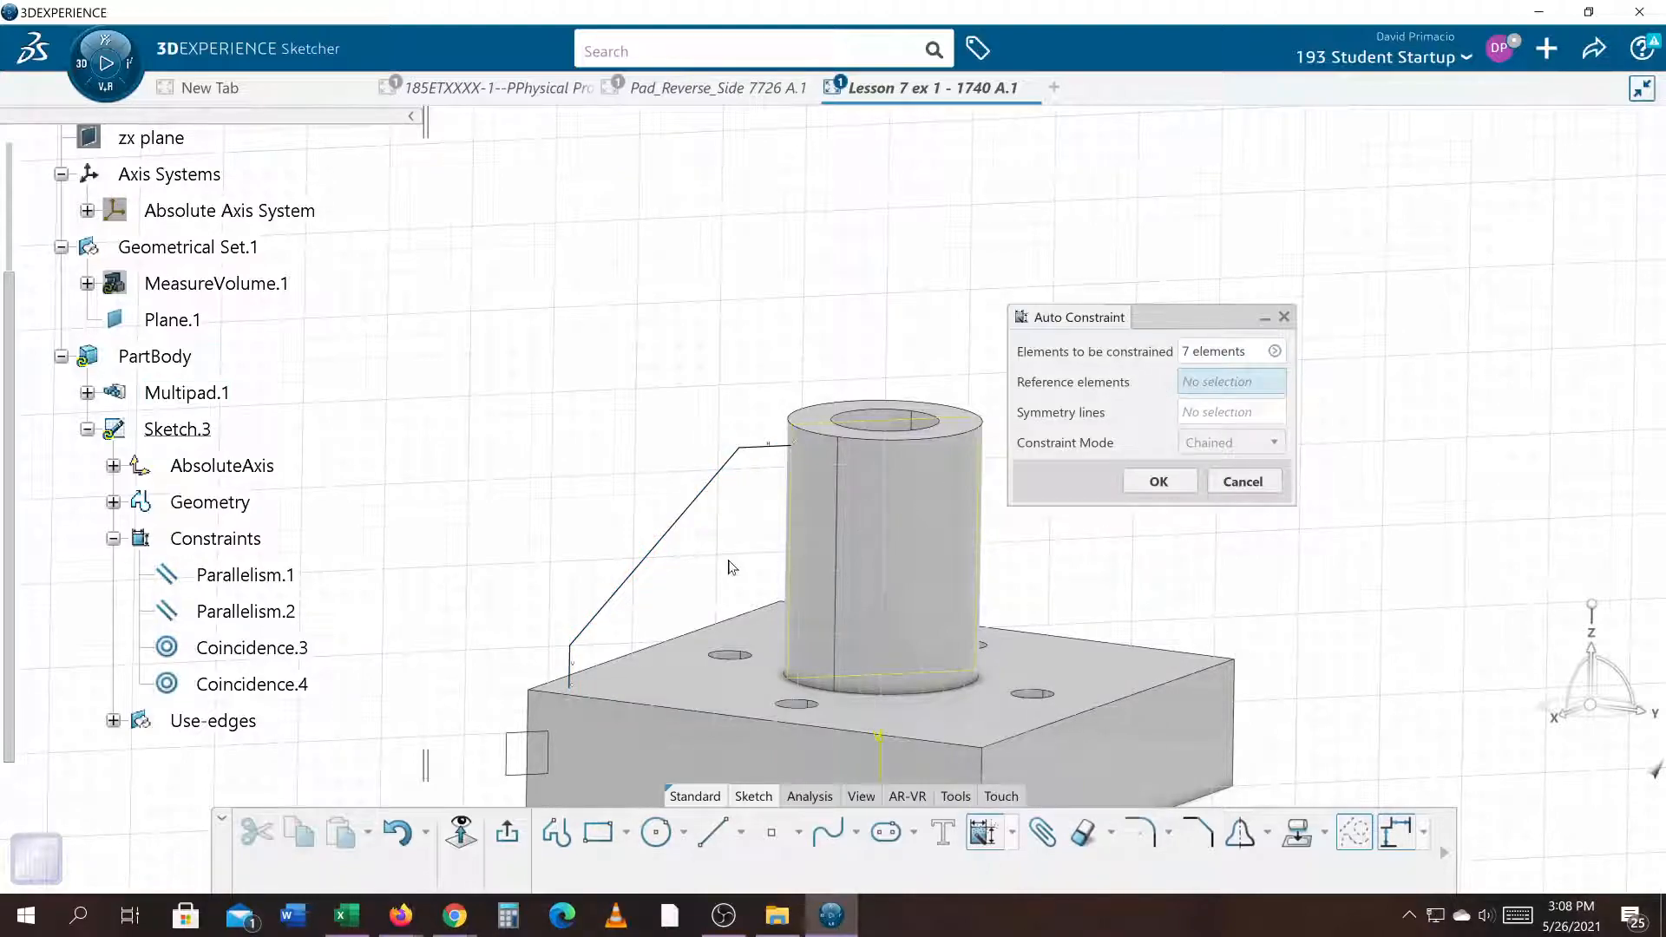
pyautogui.click(673, 699)
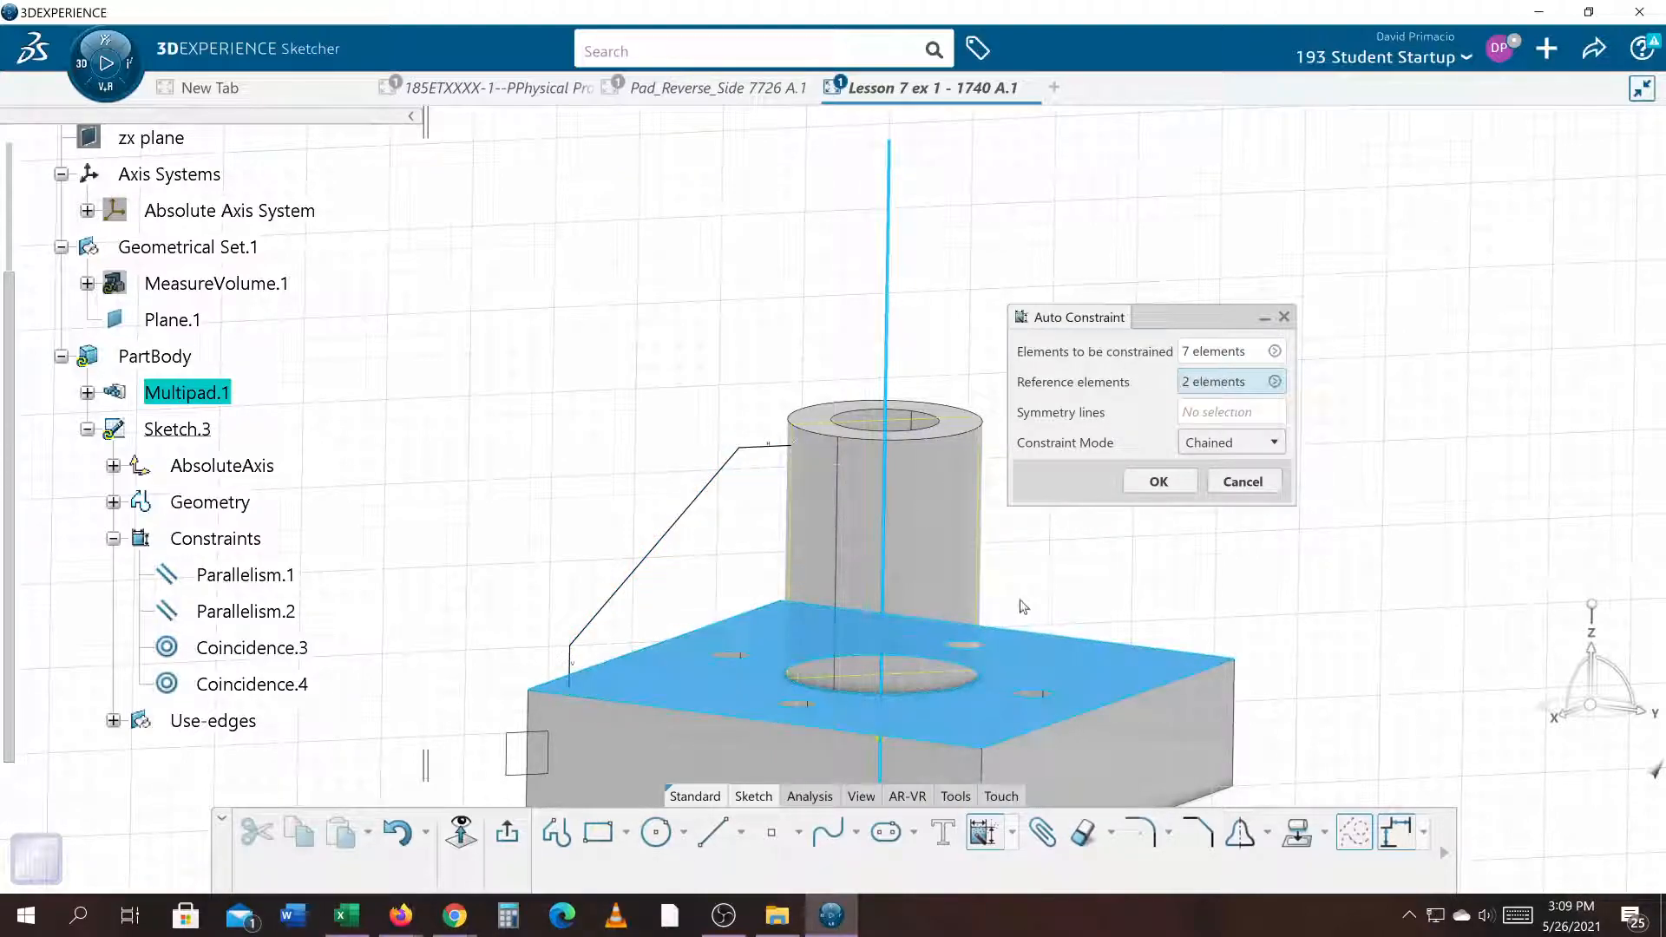
pyautogui.click(1249, 442)
pyautogui.click(1211, 487)
pyautogui.click(1143, 479)
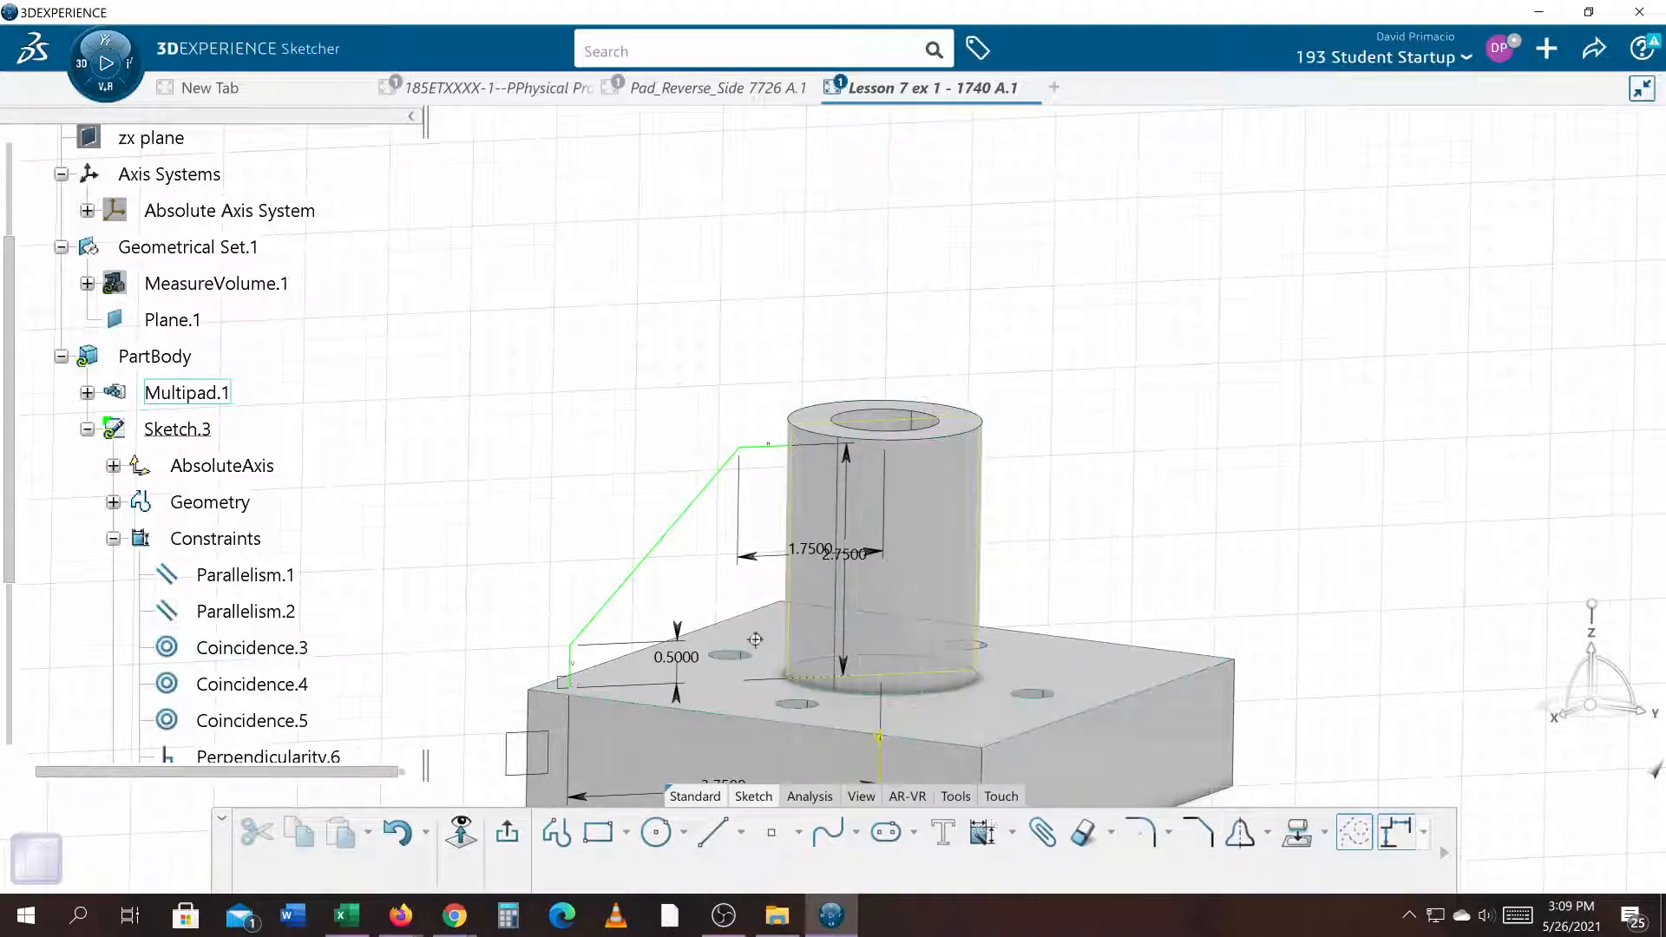
# Delete the 1.7500 dimension between the profile's upper corner and the cylinder's axis
pyautogui.moveTo(930, 548)
pyautogui.mouseDown(button='middle')
pyautogui.moveTo(923, 495)
pyautogui.moveTo(827, 510)
pyautogui.moveTo(757, 480)
pyautogui.mouseUp(button='middle')
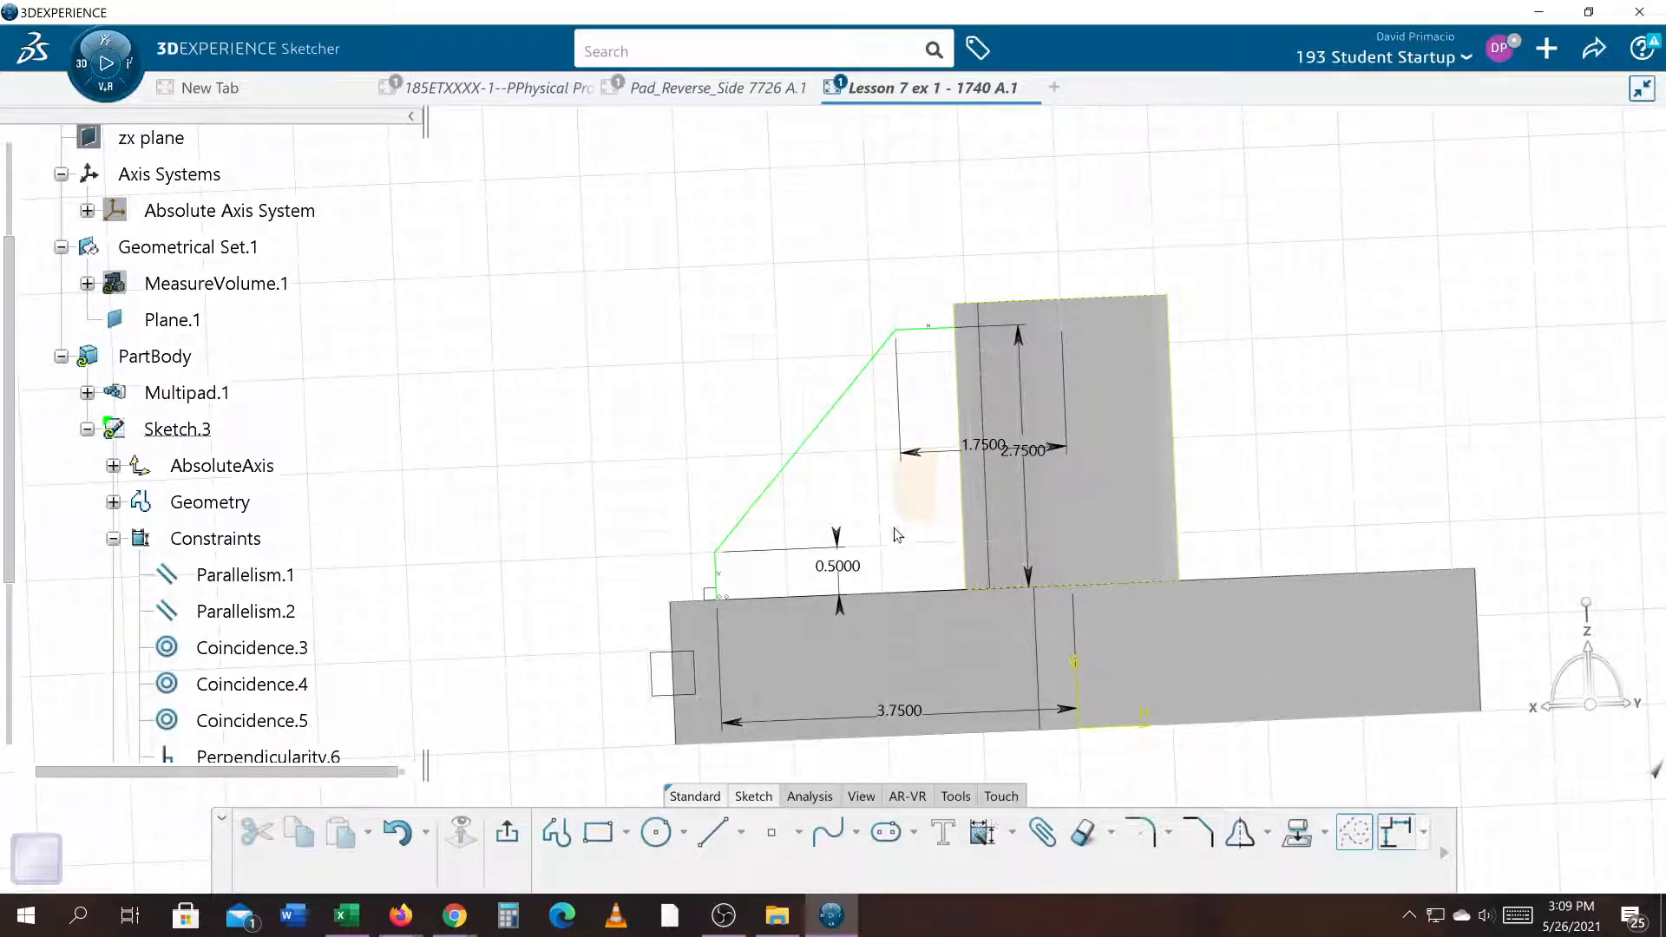
pyautogui.moveTo(922, 498); pyautogui.dragTo(1001, 556, button='middle')
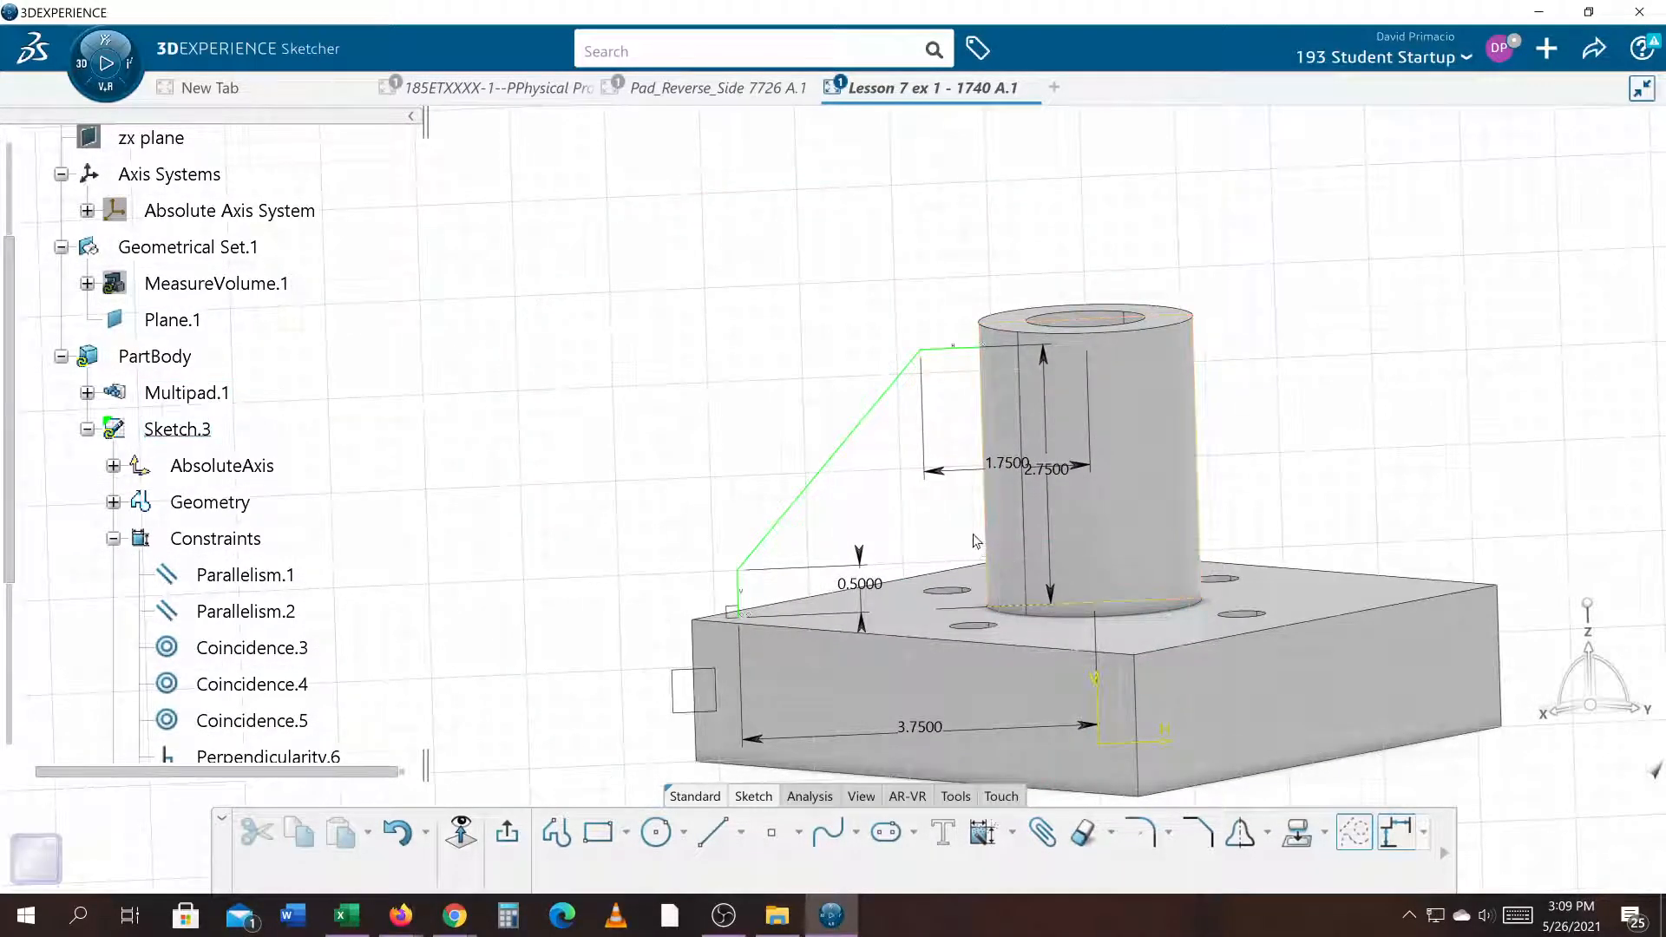
pyautogui.click(952, 477)
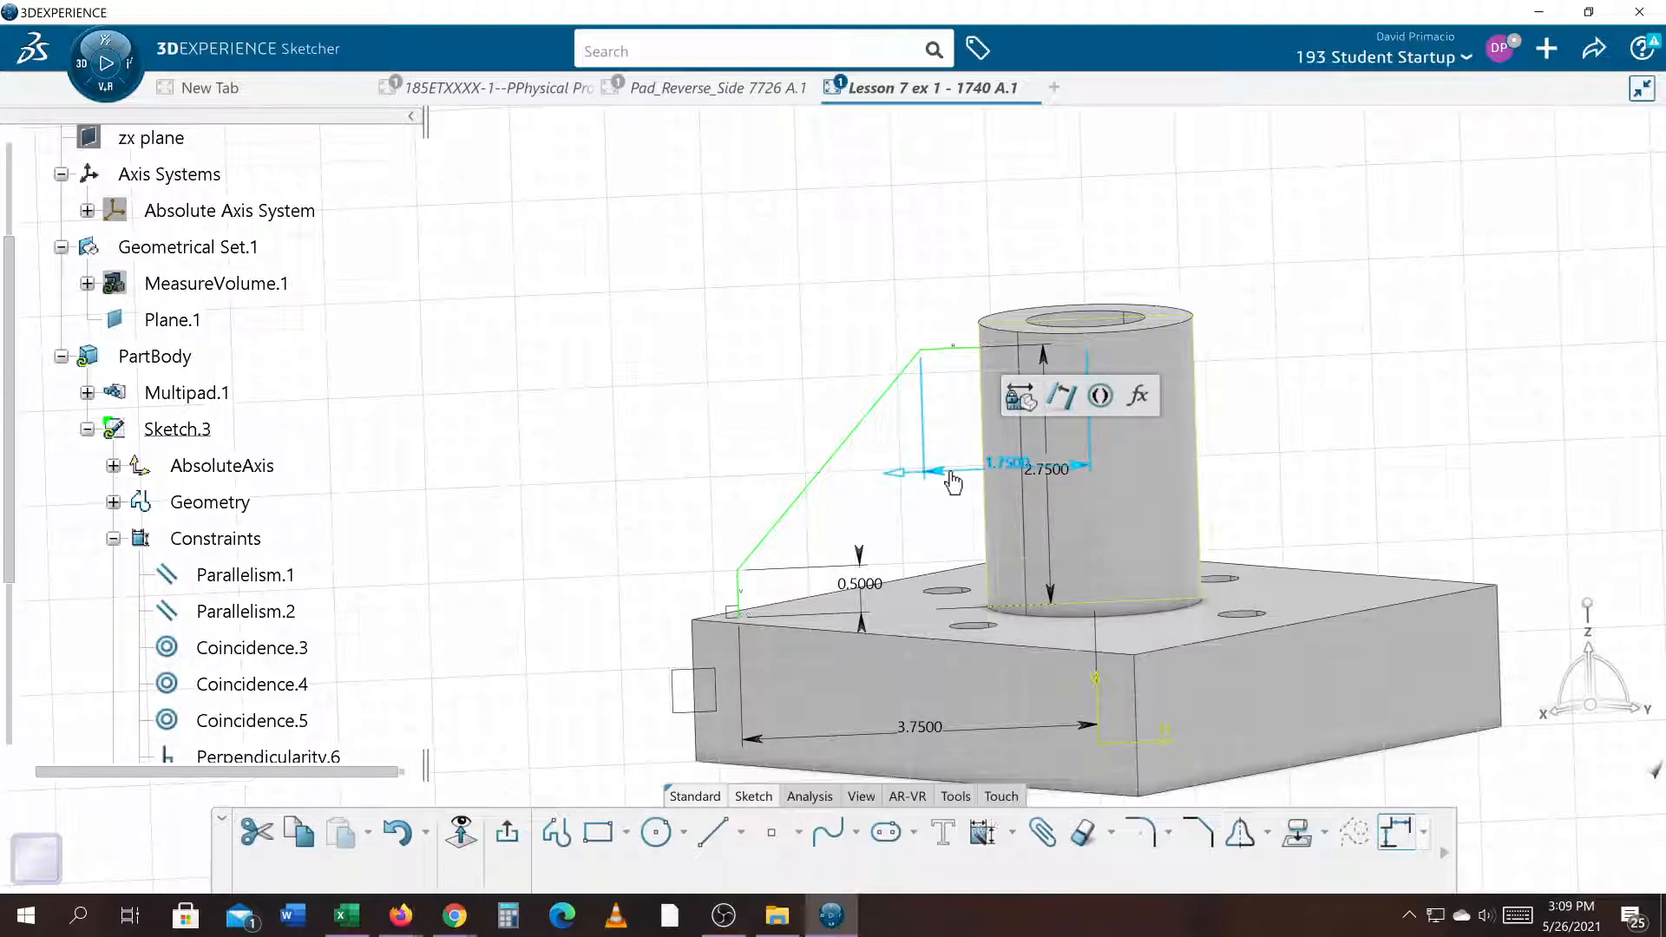
pyautogui.press('Delete')
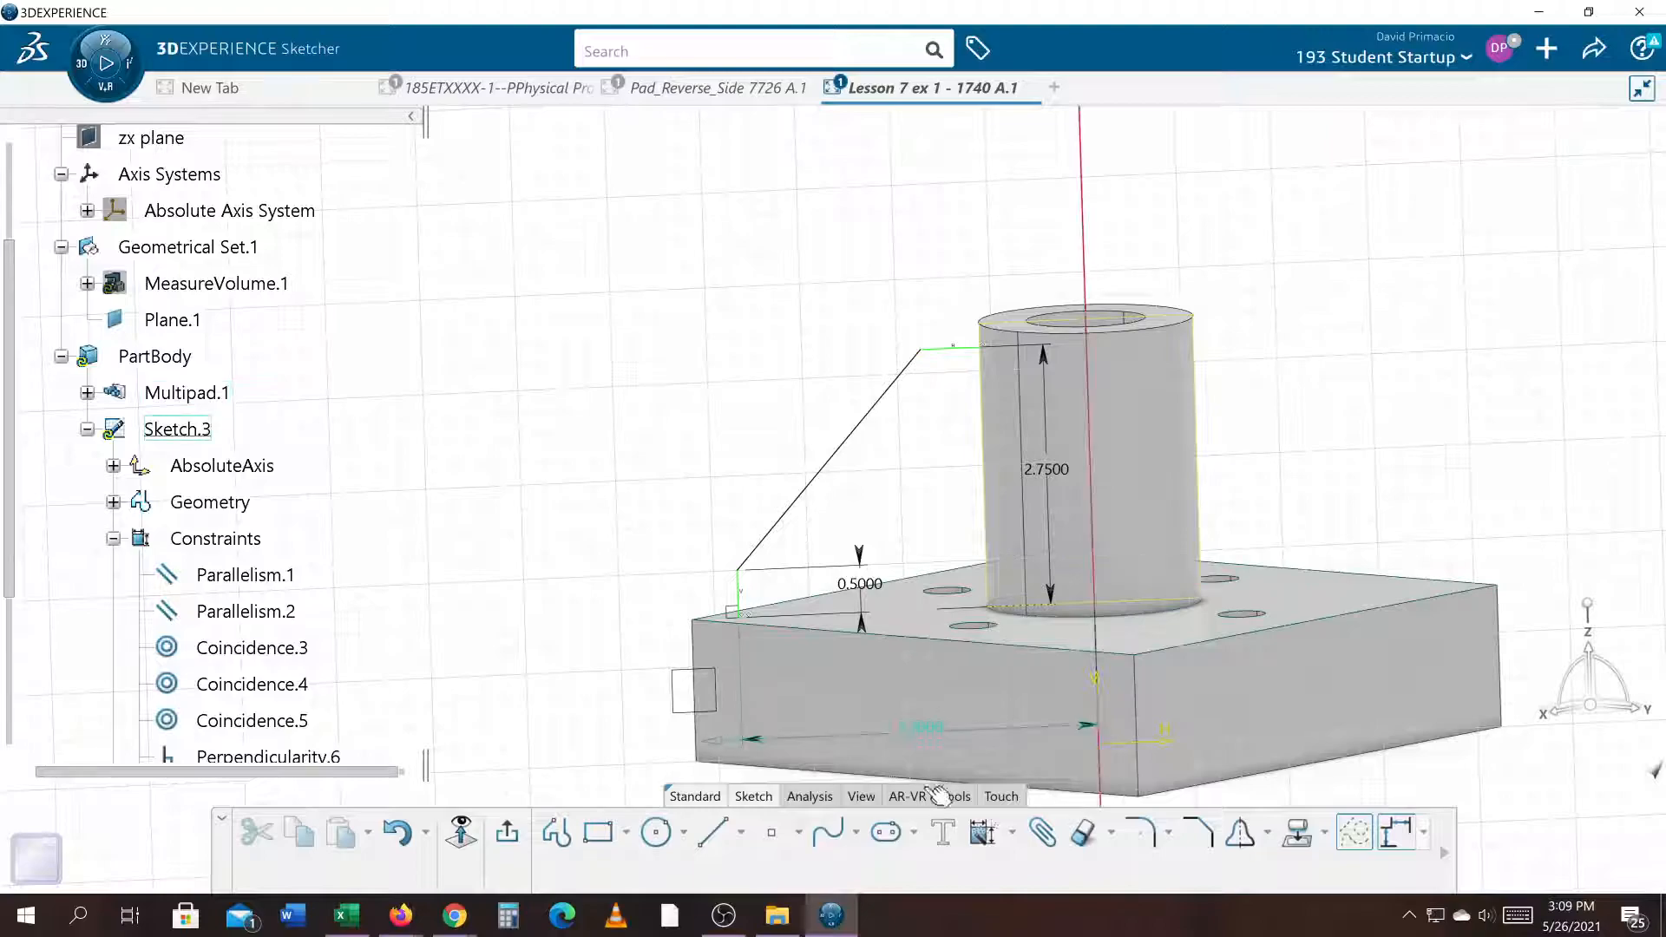
# Dimension the length of the profile's short top line and place the dimension above the sloped line
pyautogui.click(1009, 837)
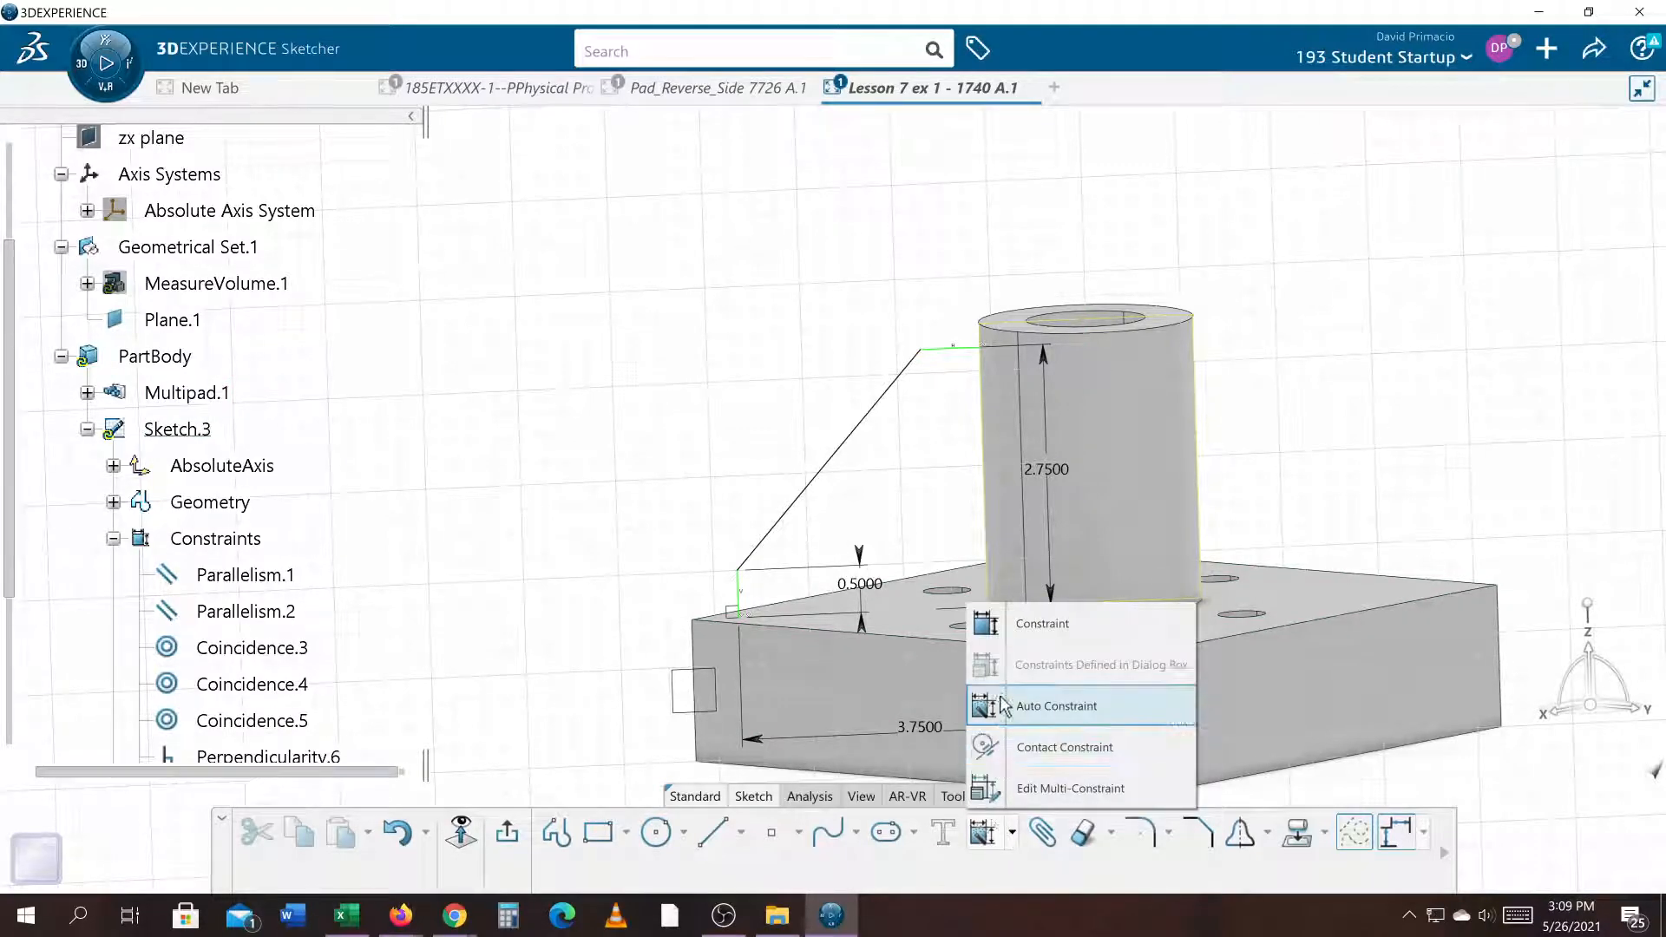
pyautogui.click(998, 623)
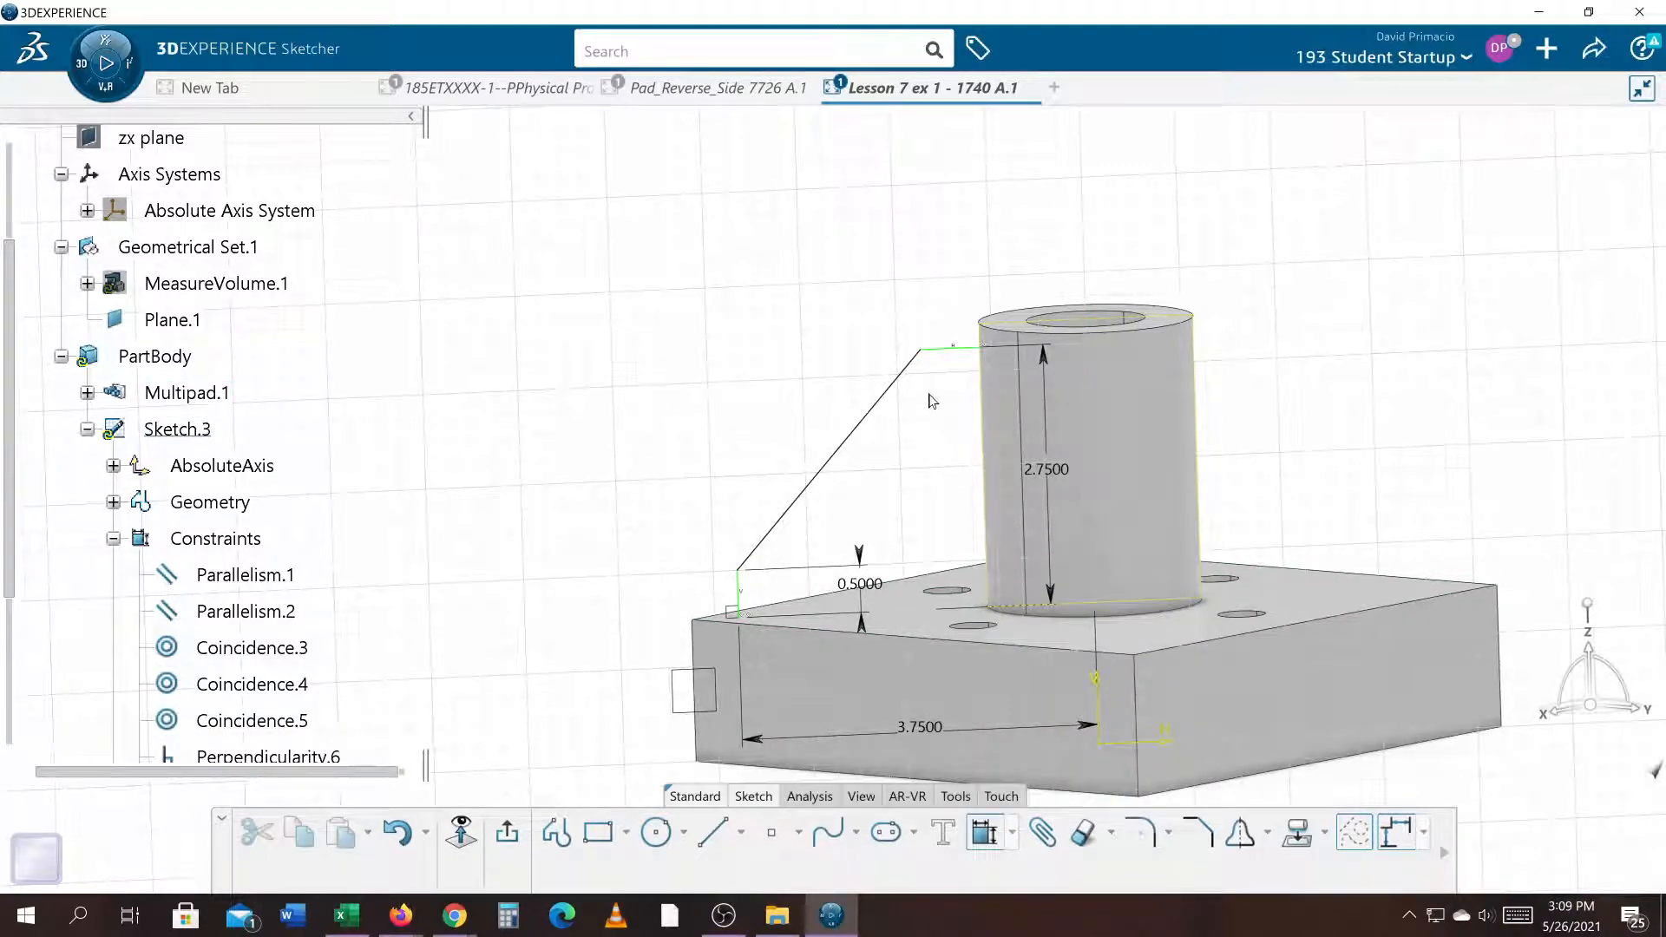
pyautogui.click(938, 353)
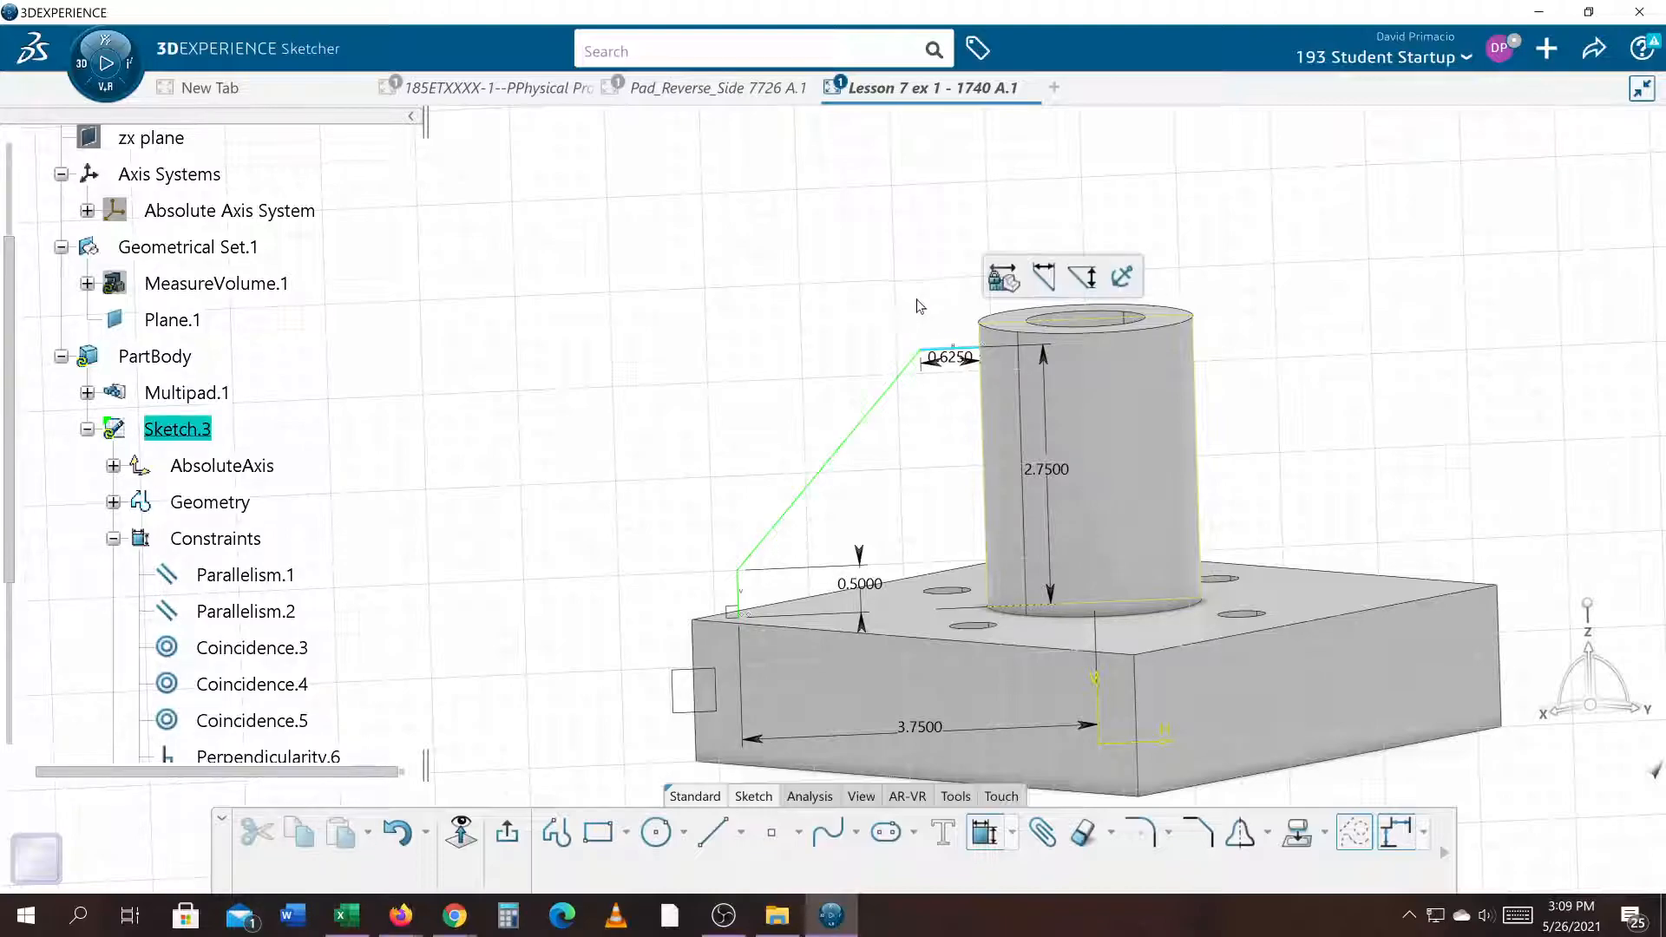
pyautogui.click(818, 290)
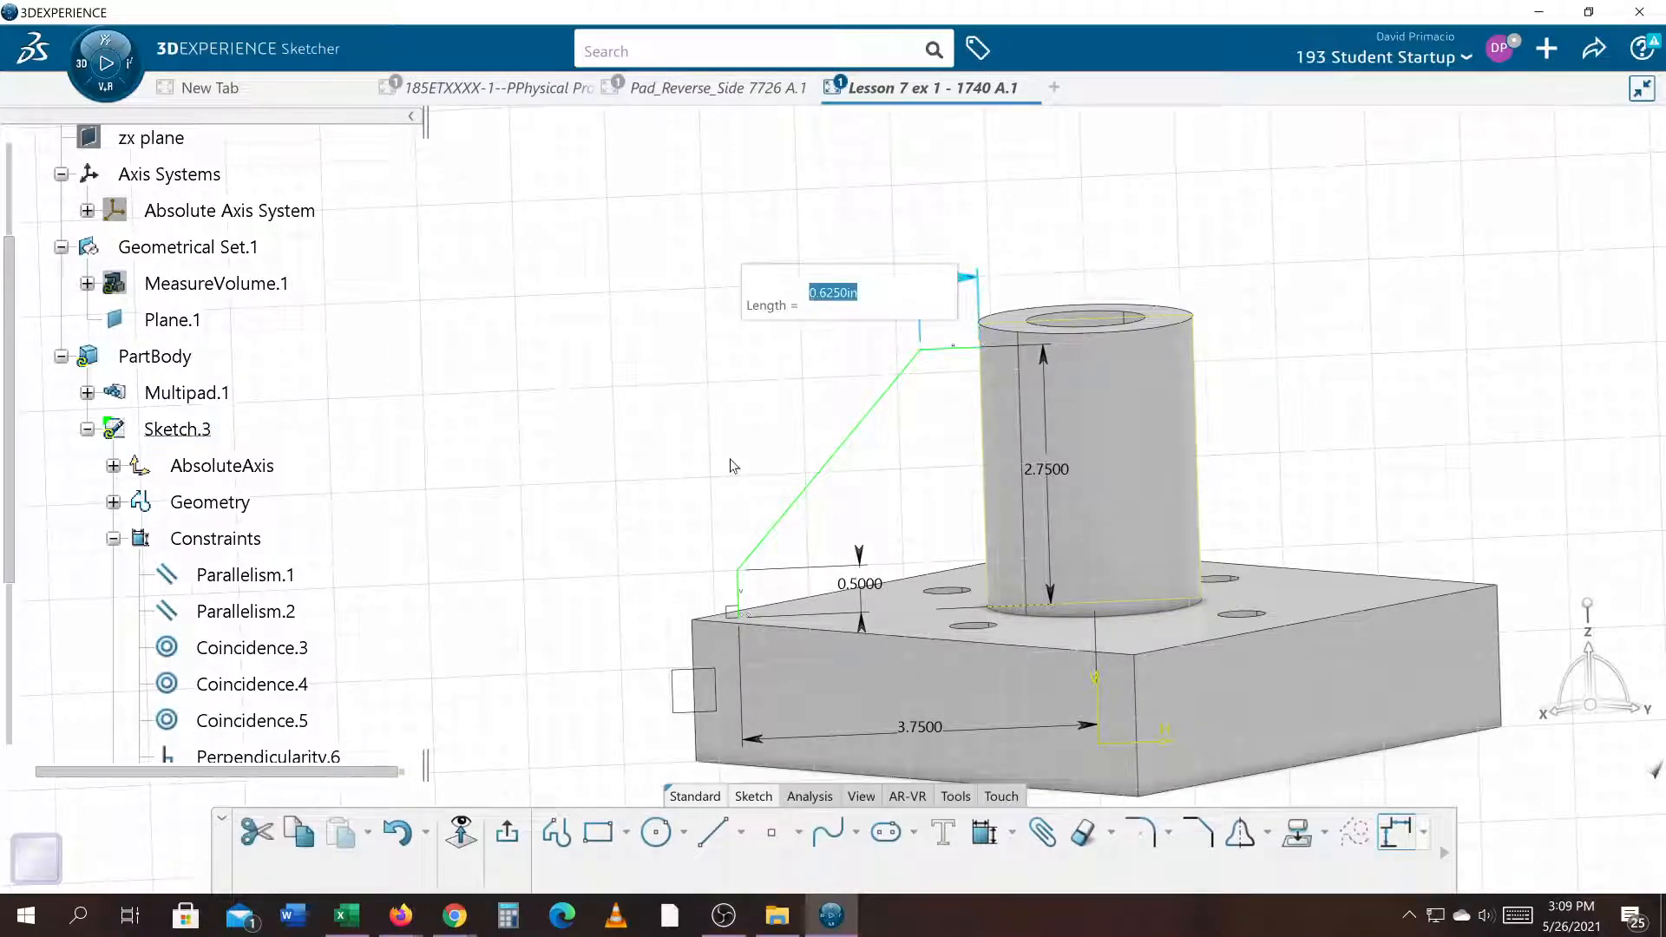
# Link the top line's length by formula to the 0.5000 dimension of the profile's short vertical line
pyautogui.write('=')
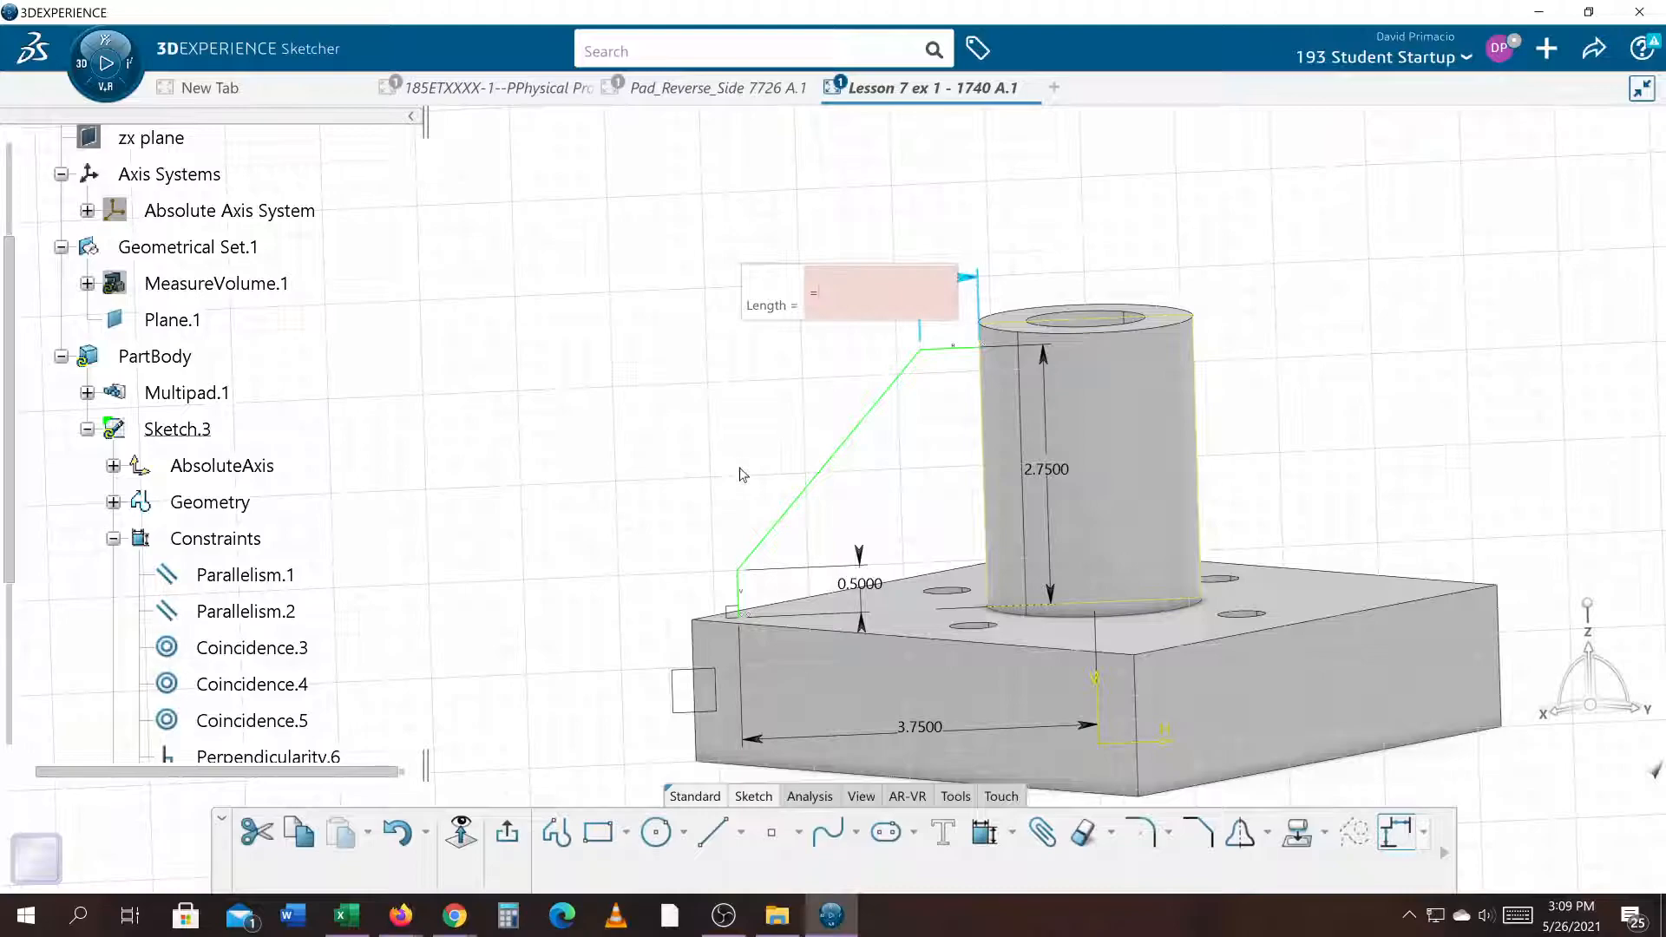
pyautogui.click(857, 560)
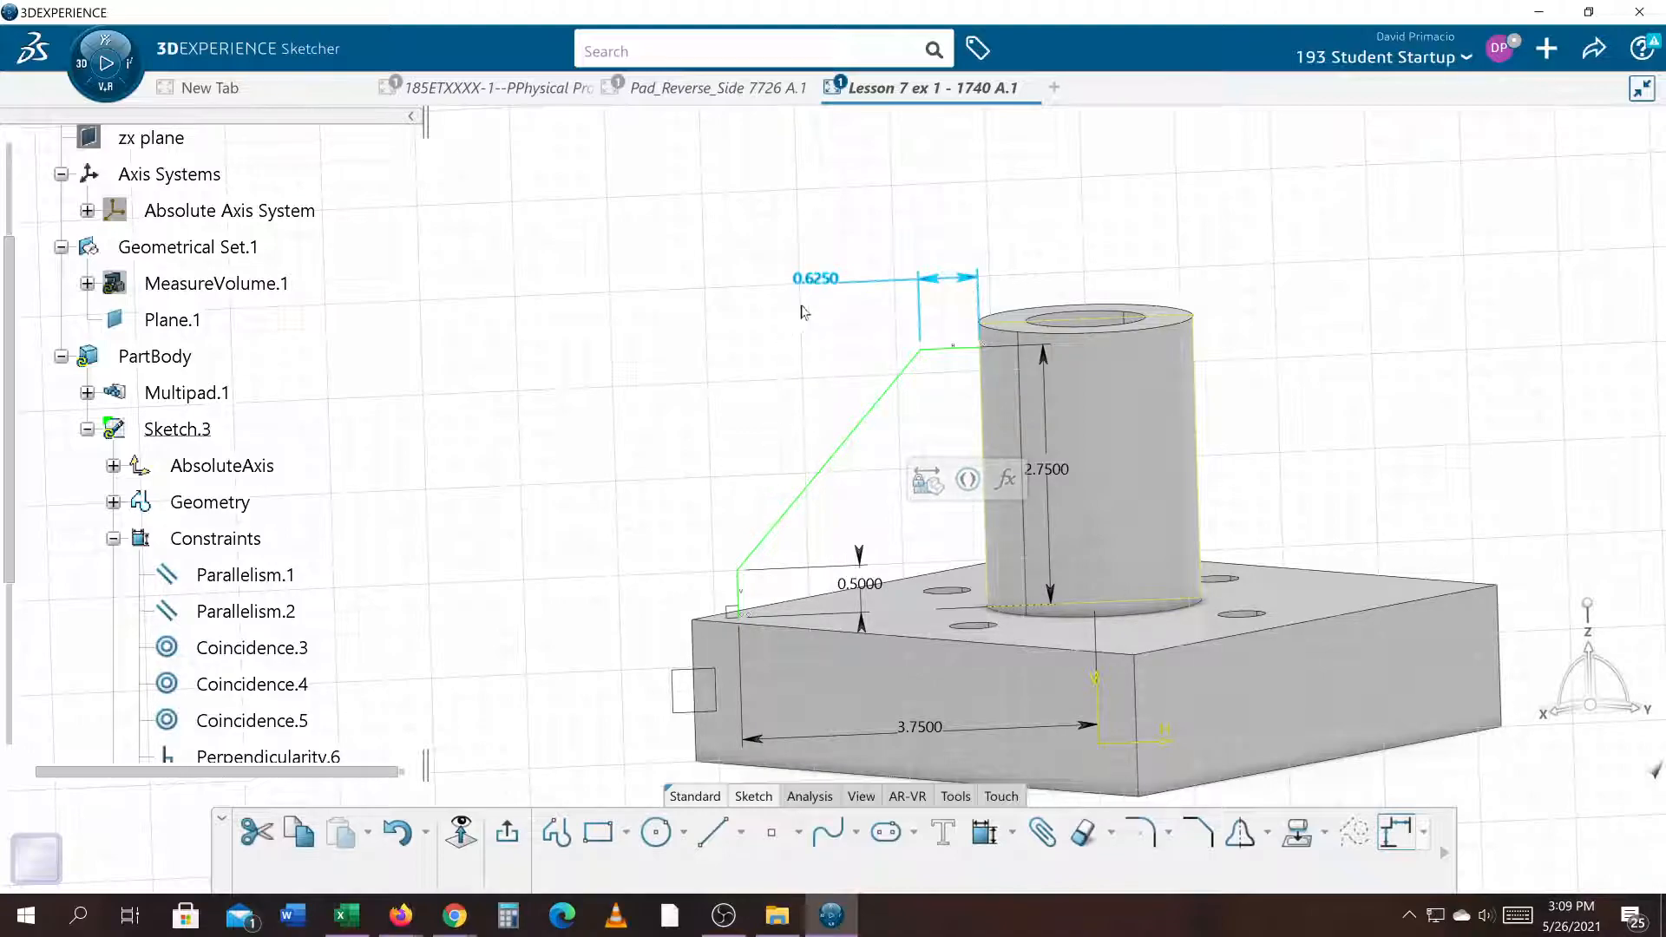
pyautogui.doubleClick(807, 293)
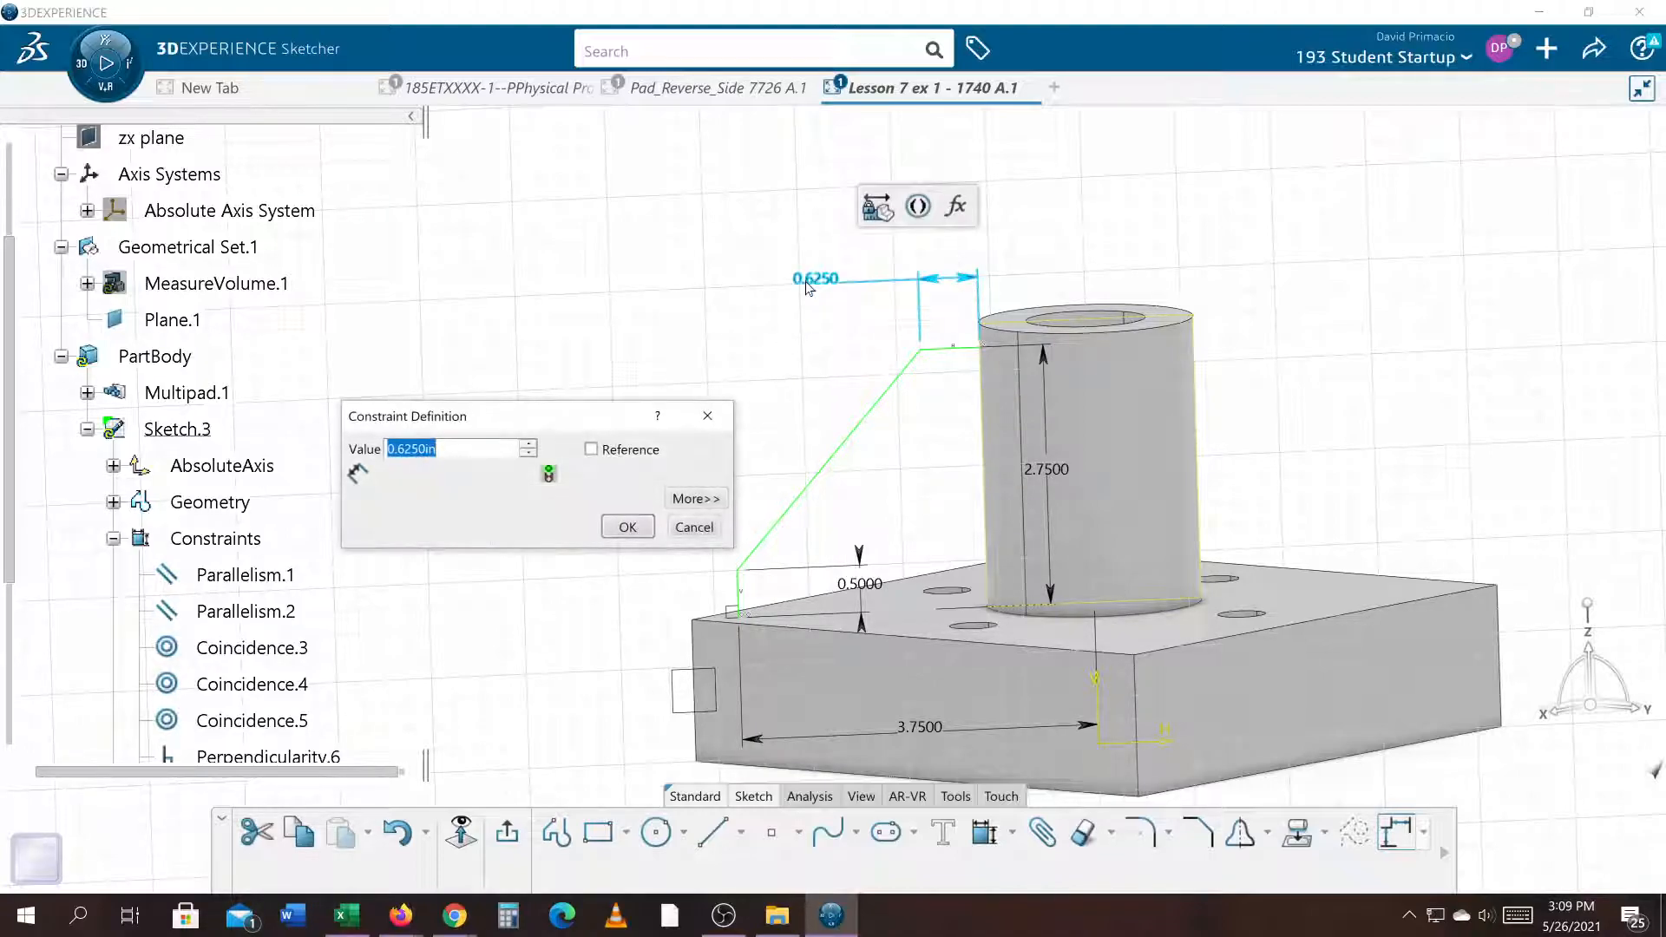
pyautogui.write('=')
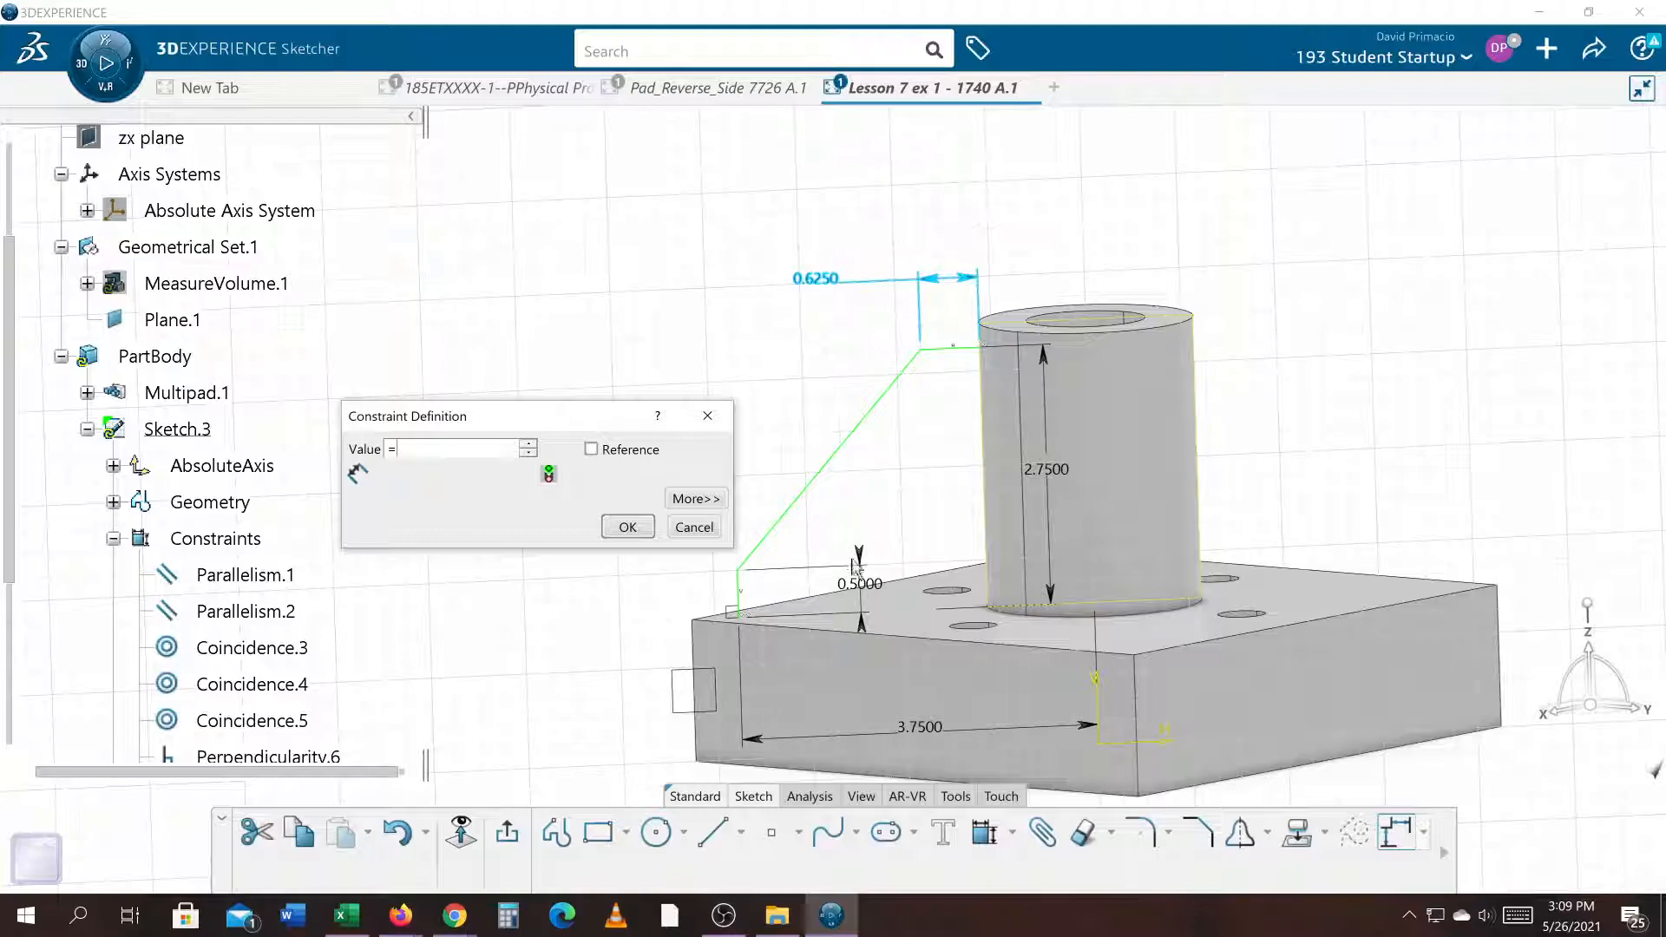
pyautogui.click(859, 592)
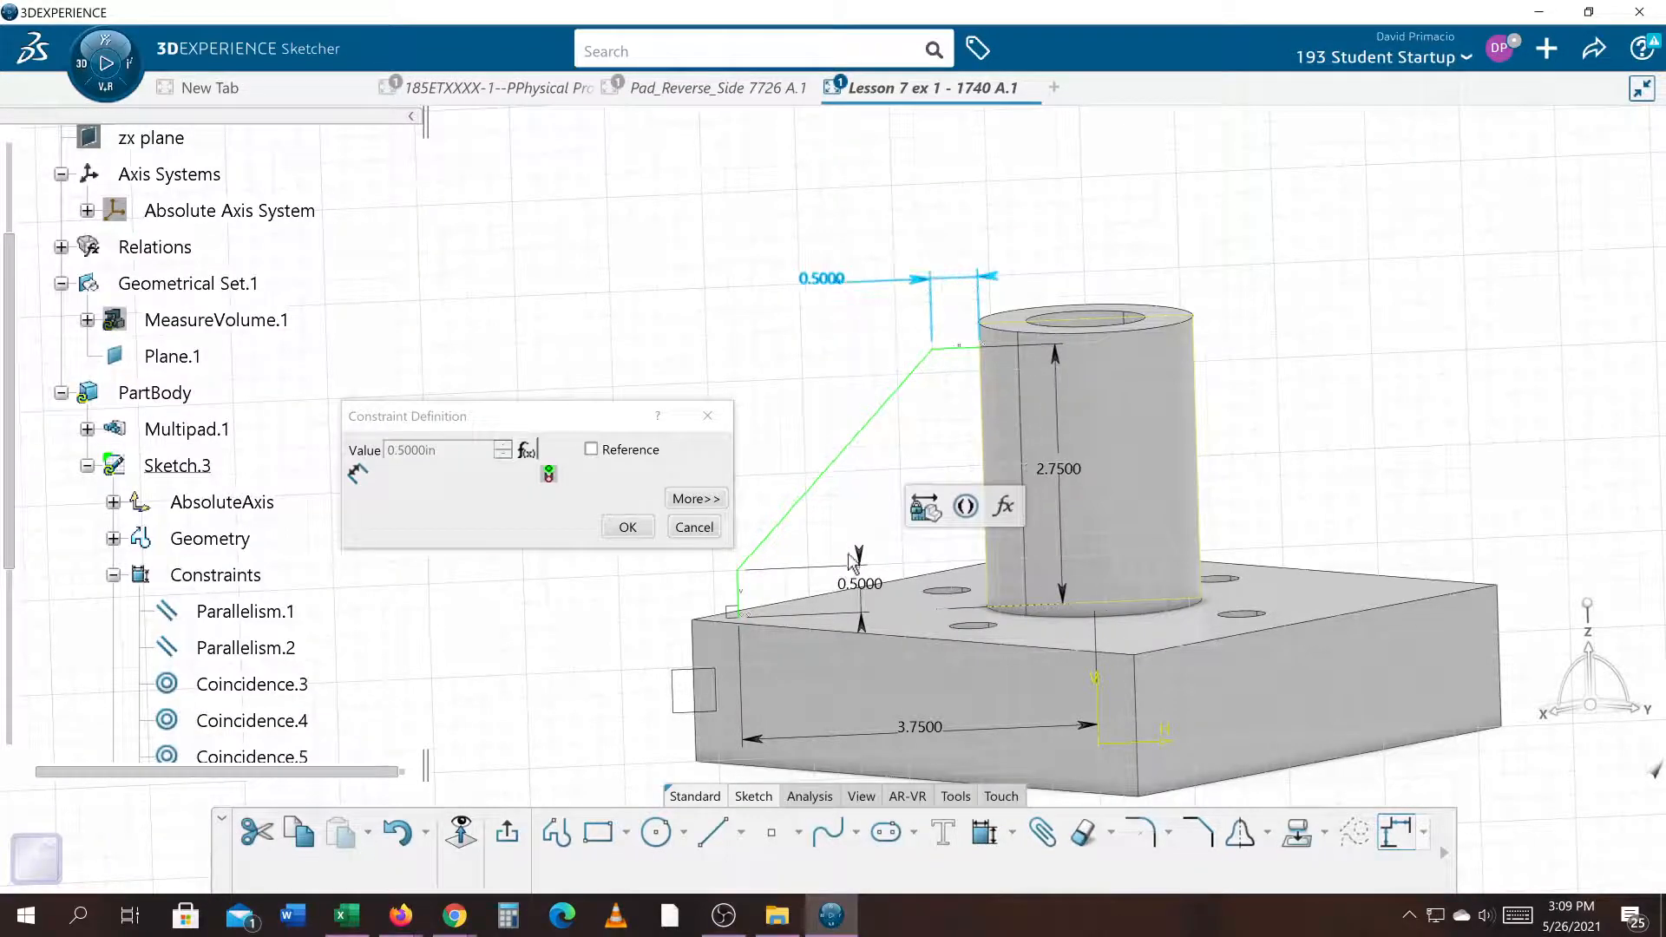
pyautogui.click(628, 527)
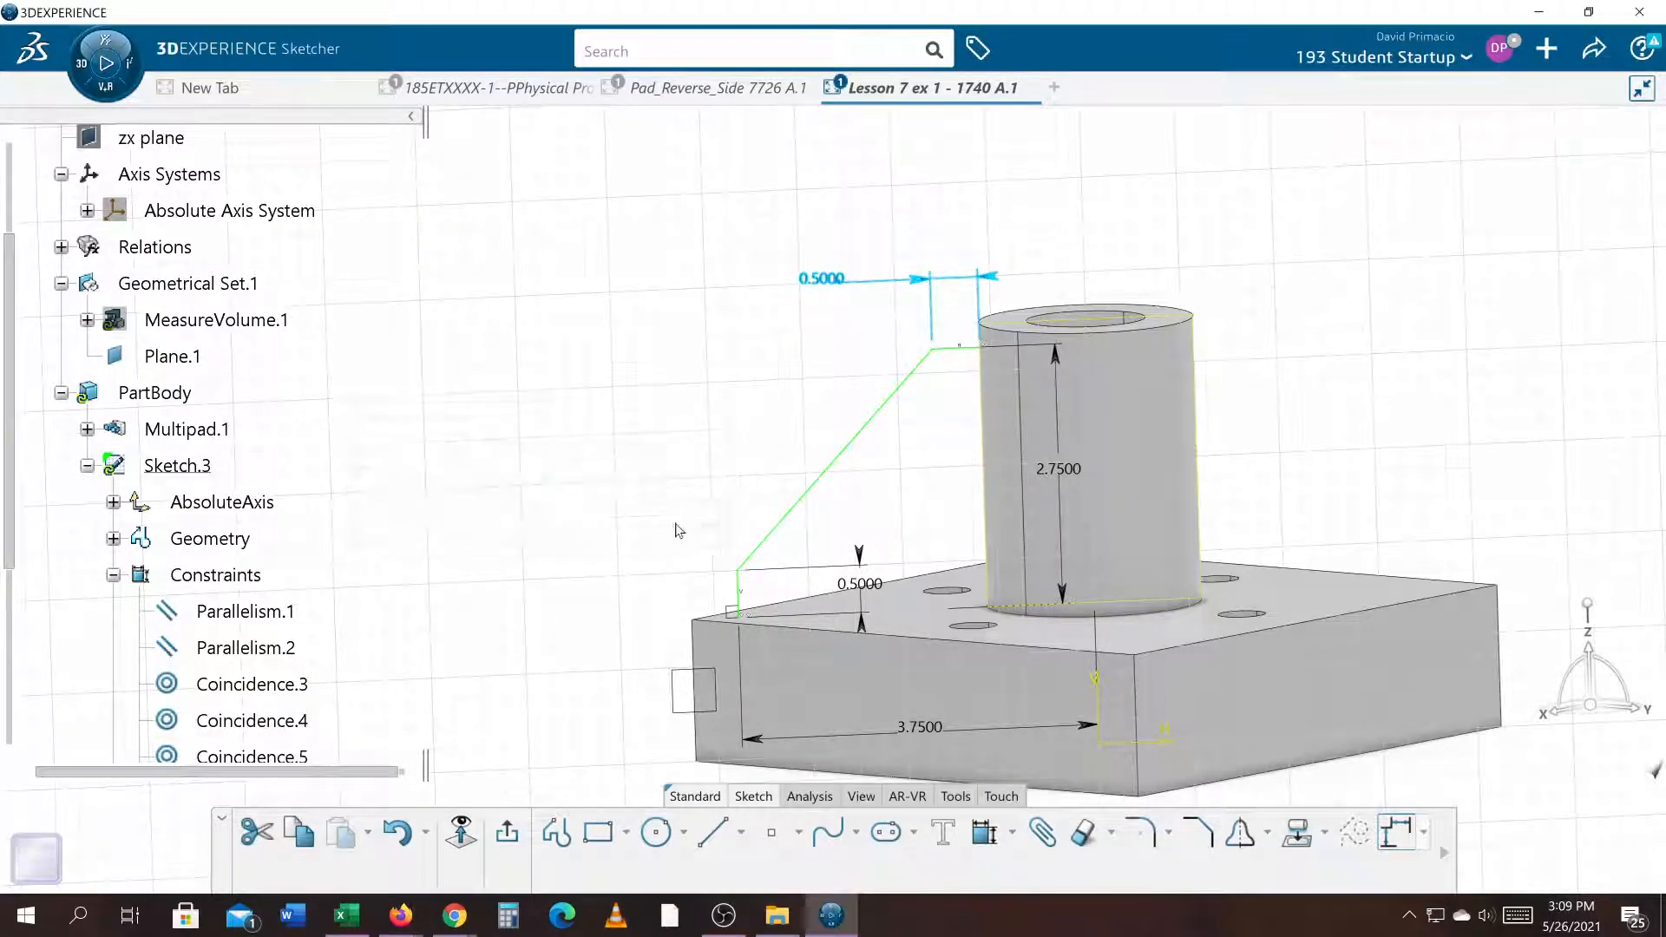
# Delete the 3.7500 dimension between the profile's short vertical line and the cylinder's axis
pyautogui.moveTo(825, 568); pyautogui.dragTo(773, 531, button='middle')
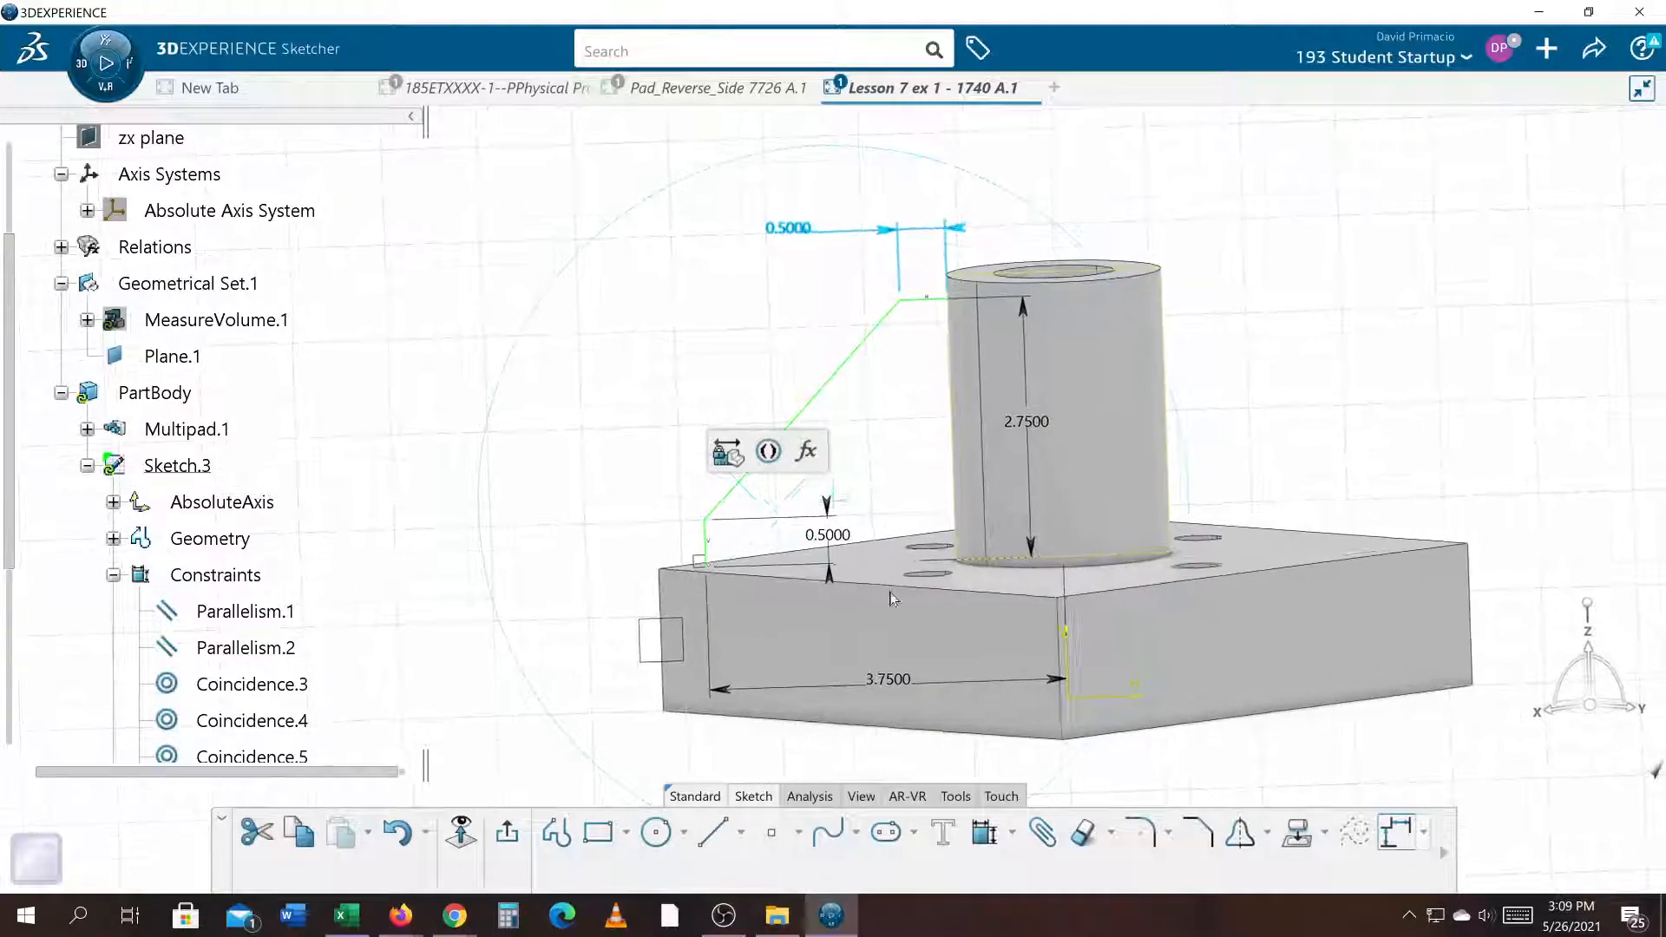
pyautogui.moveTo(894, 597); pyautogui.dragTo(892, 591, button='middle')
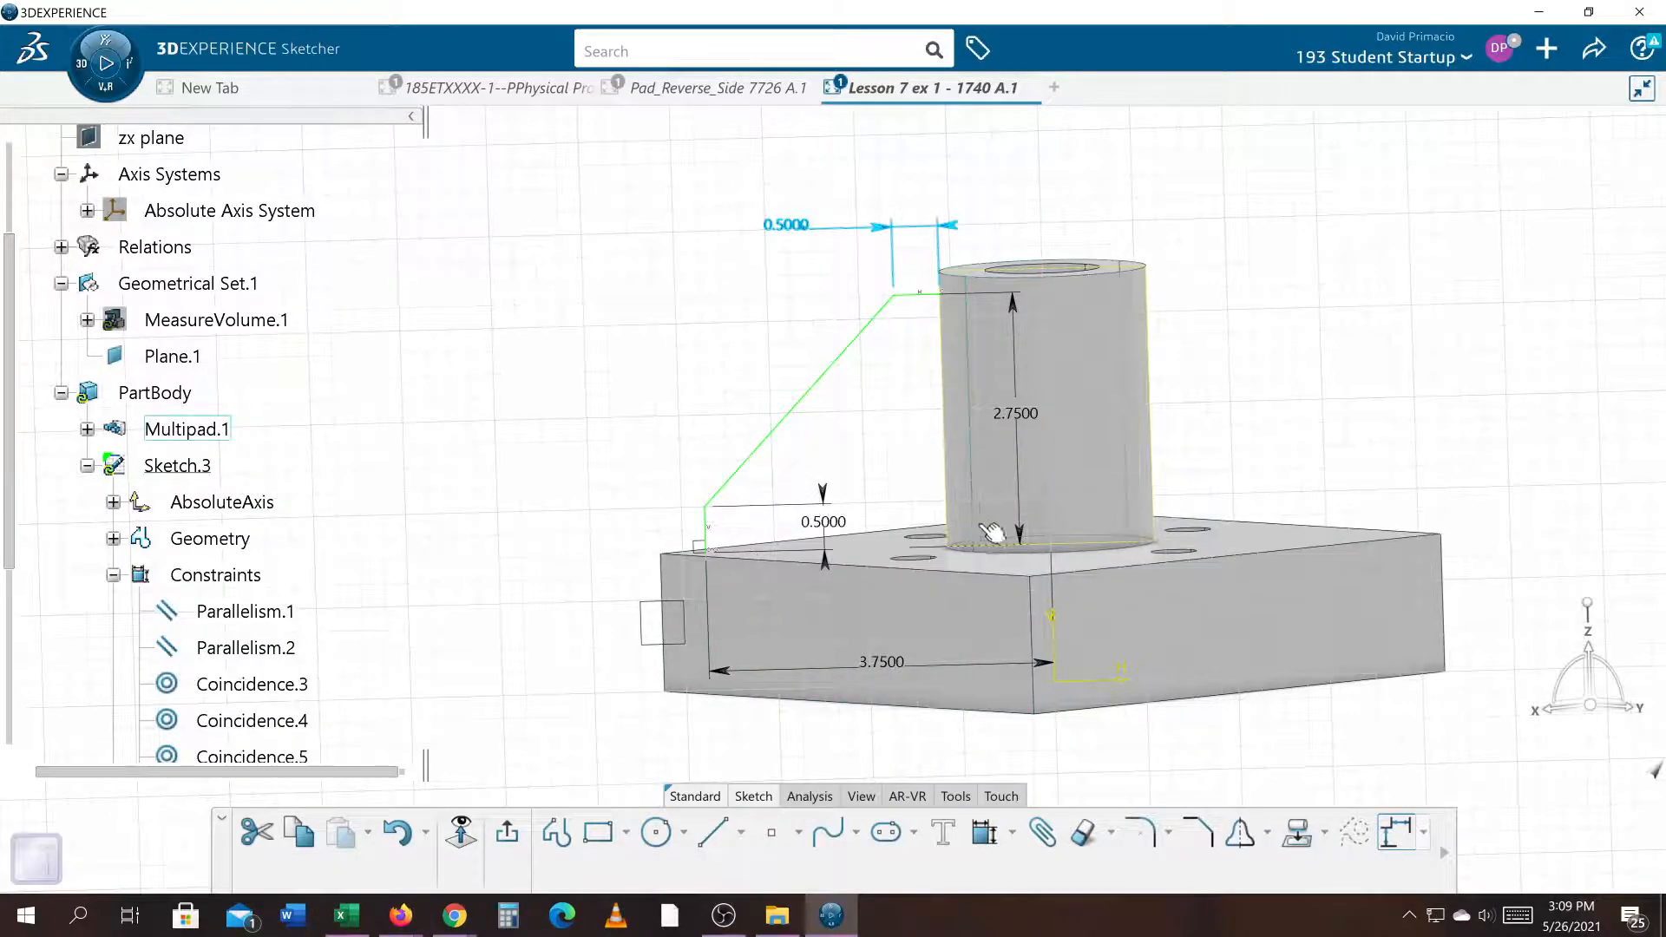
pyautogui.click(949, 668)
pyautogui.press('Delete')
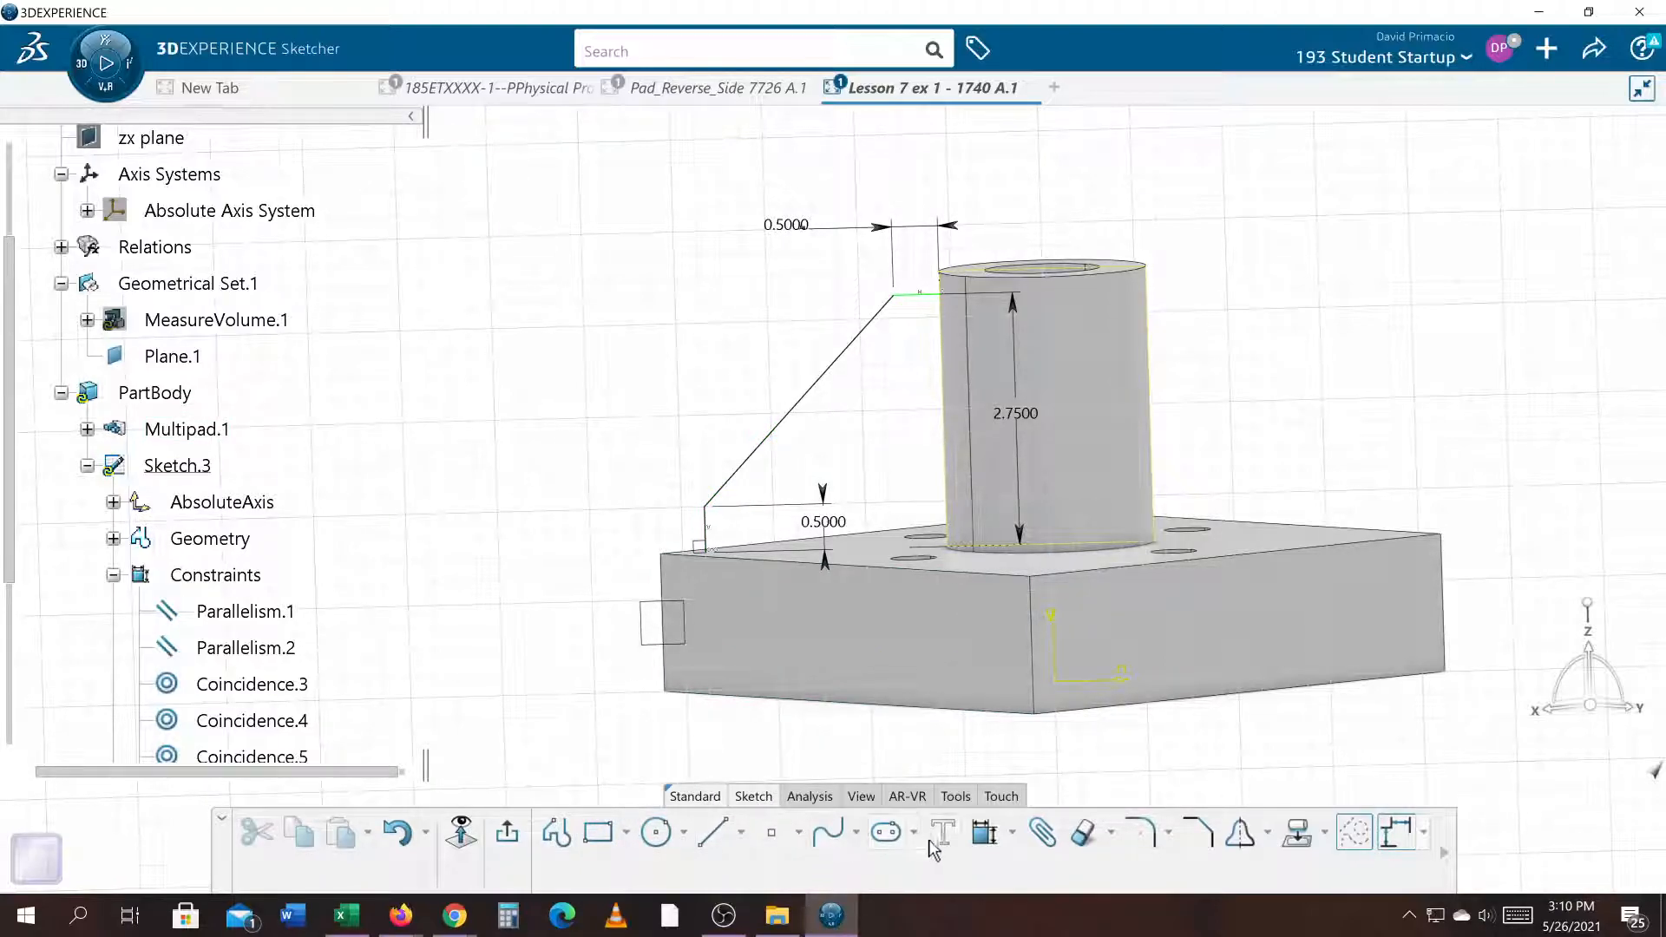
# Dimension the short vertical line from the base block's nearest vertical edge and set the distance to 0.5 in
pyautogui.click(978, 838)
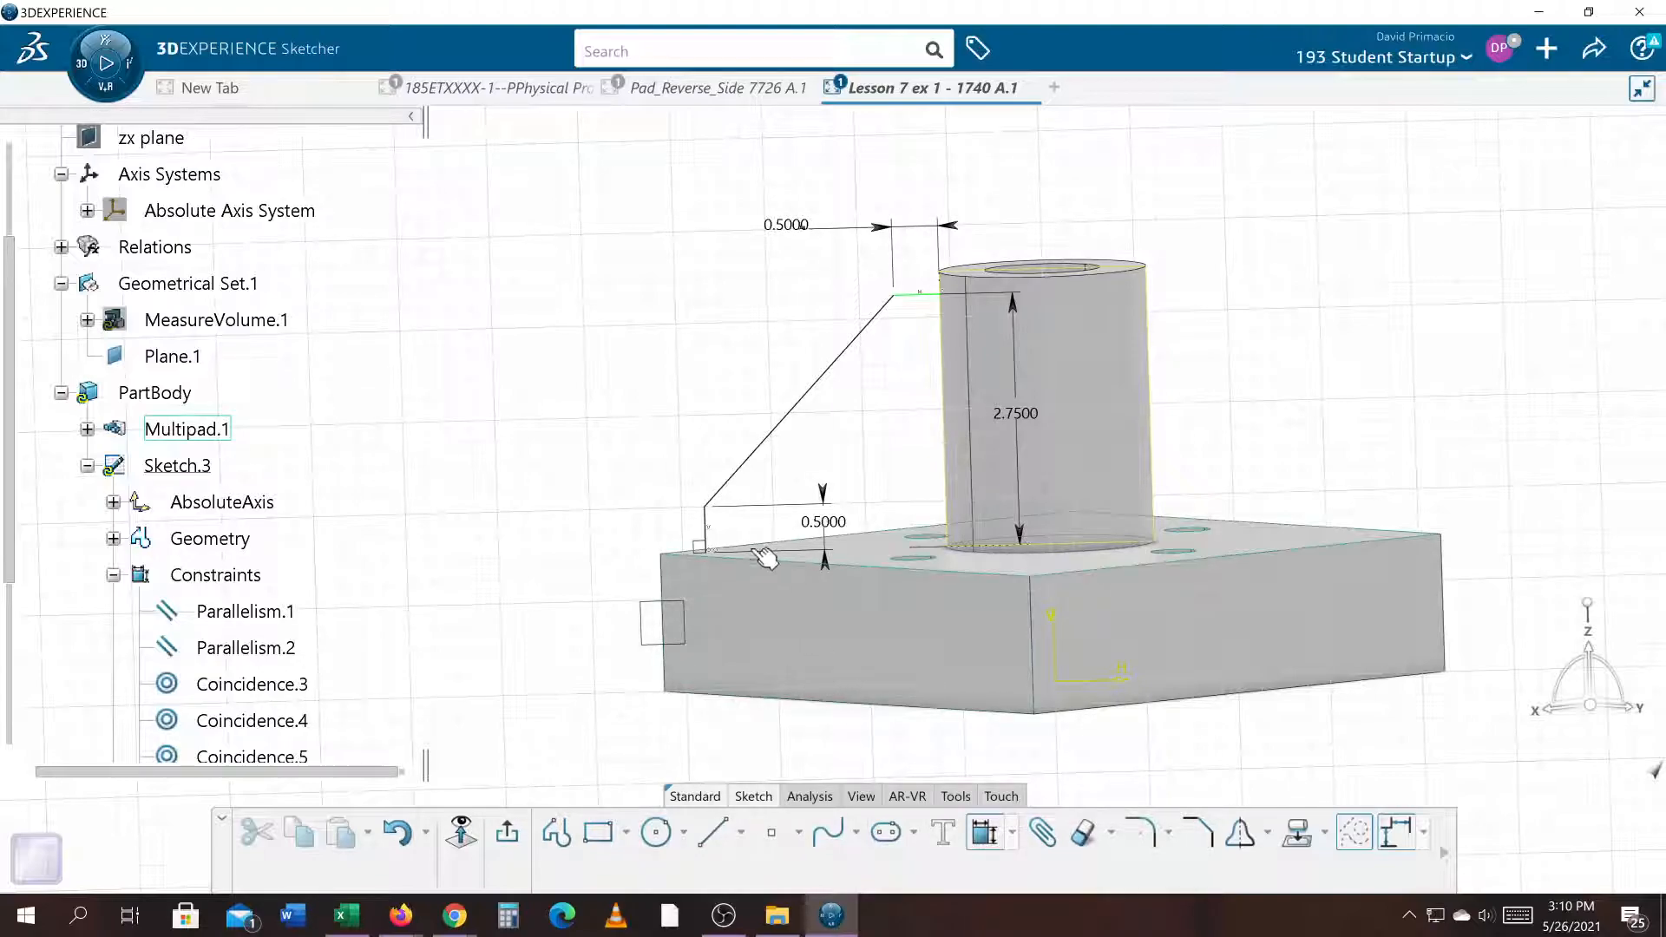
pyautogui.click(706, 527)
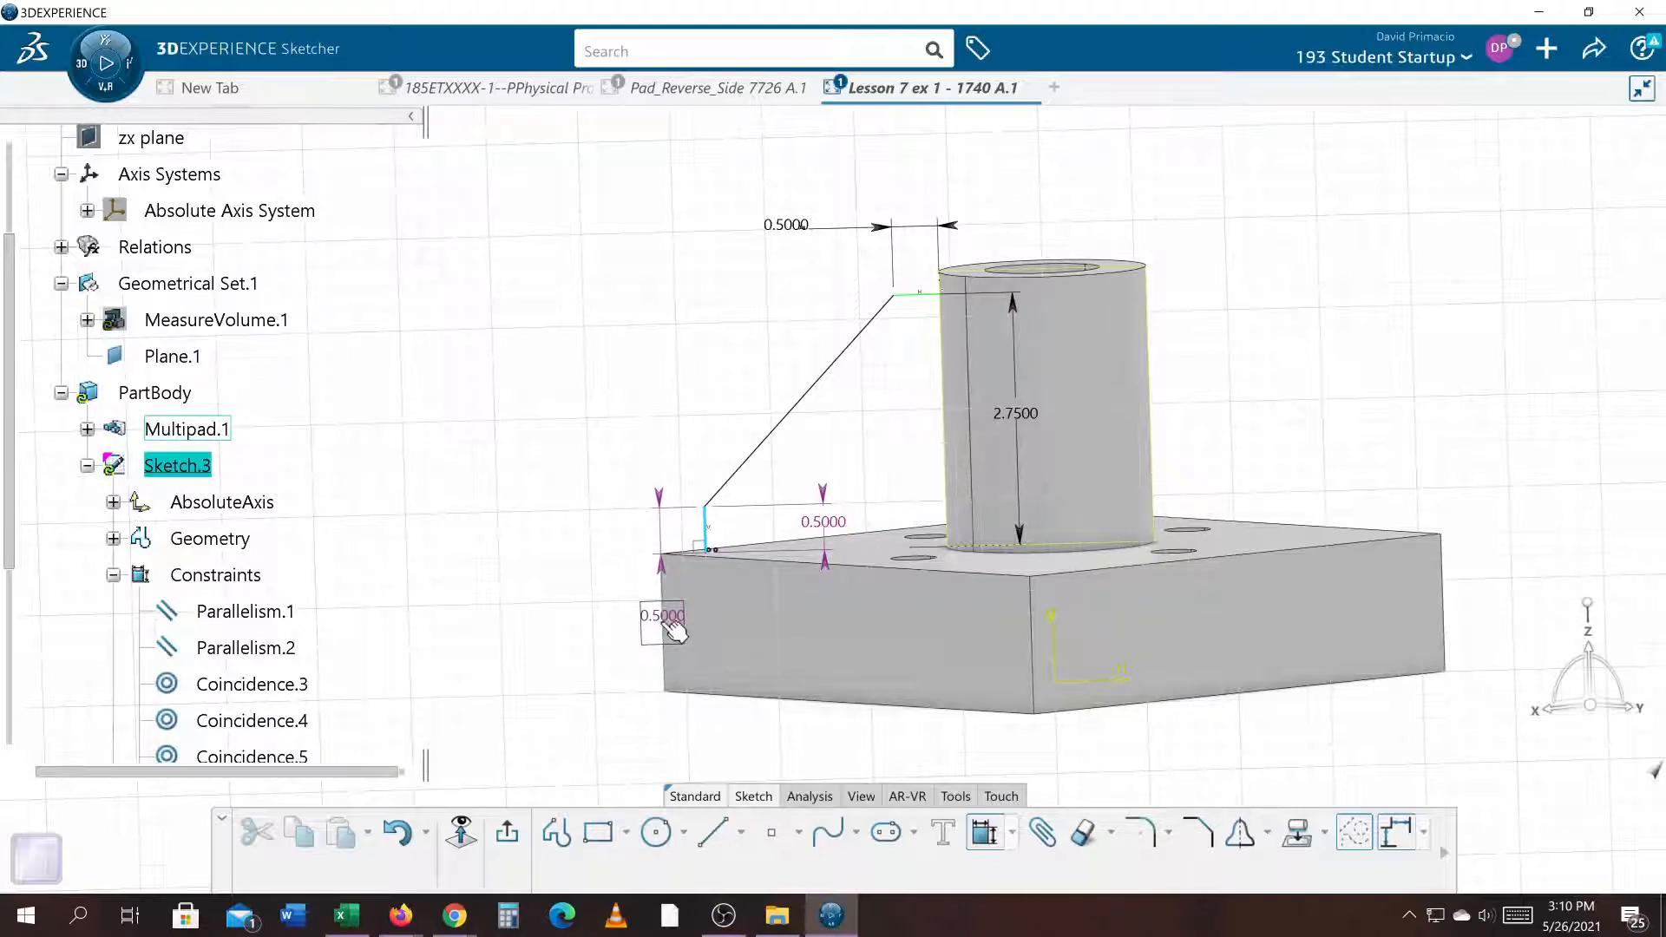
pyautogui.click(663, 646)
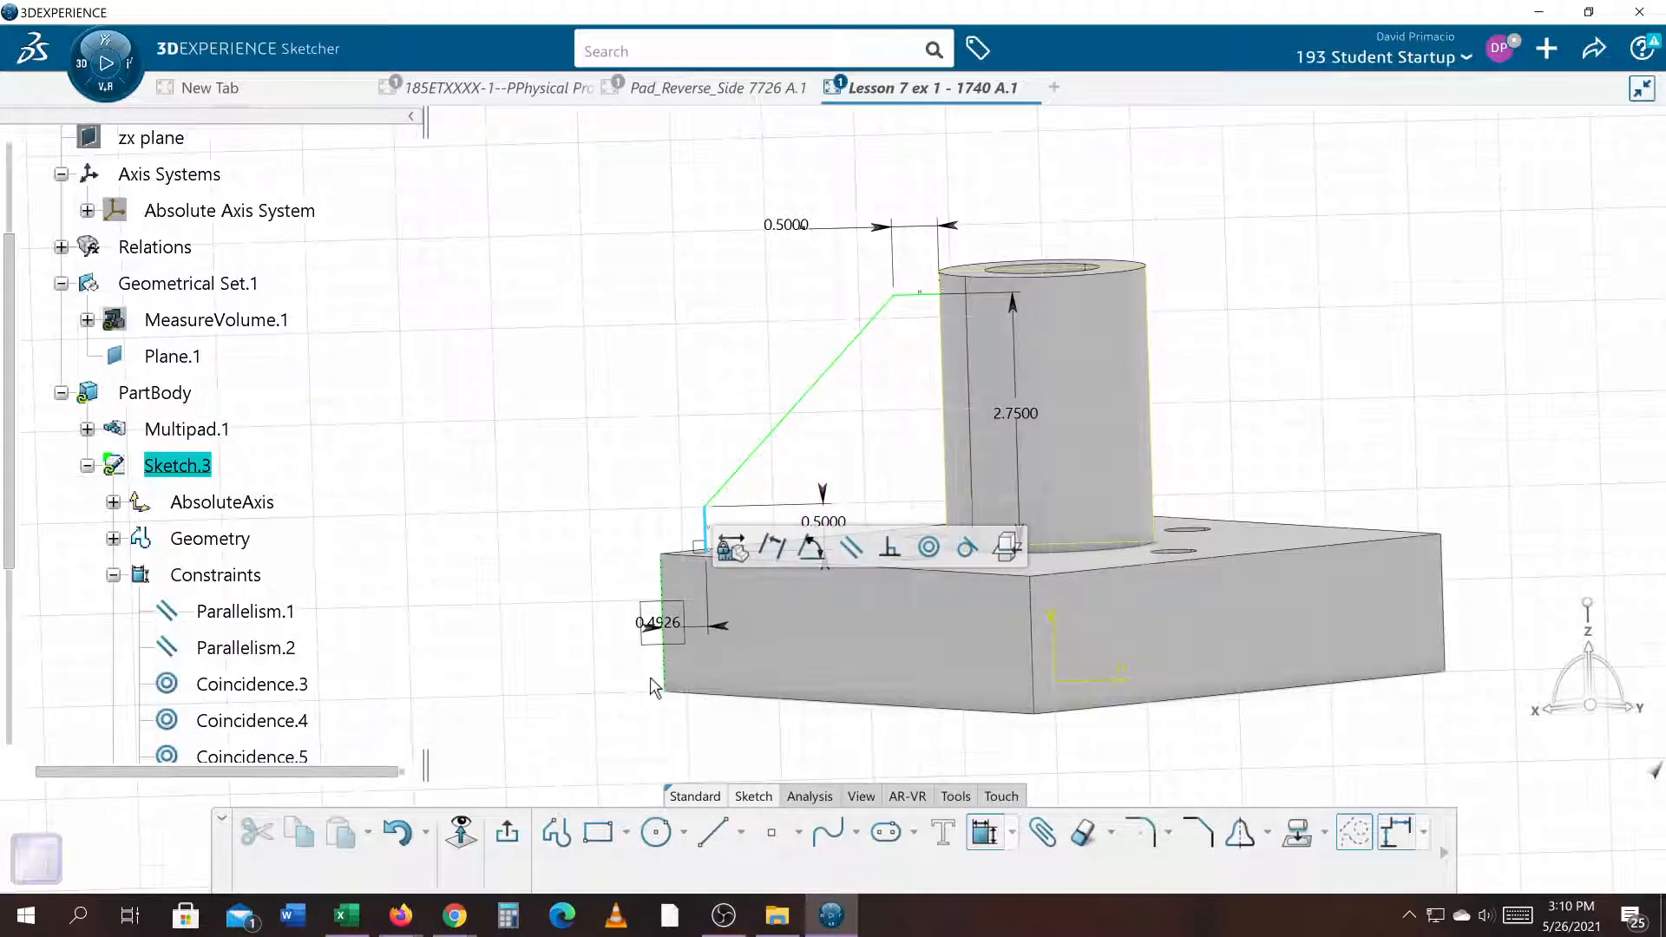
pyautogui.click(564, 718)
pyautogui.write('.5')
pyautogui.press('Return')
pyautogui.click(732, 757)
# View the sketch plane straight on and reposition the short vertical line's height dimension outside the profile, beyond the base block's edge
pyautogui.moveTo(769, 732); pyautogui.dragTo(846, 677, button='middle')
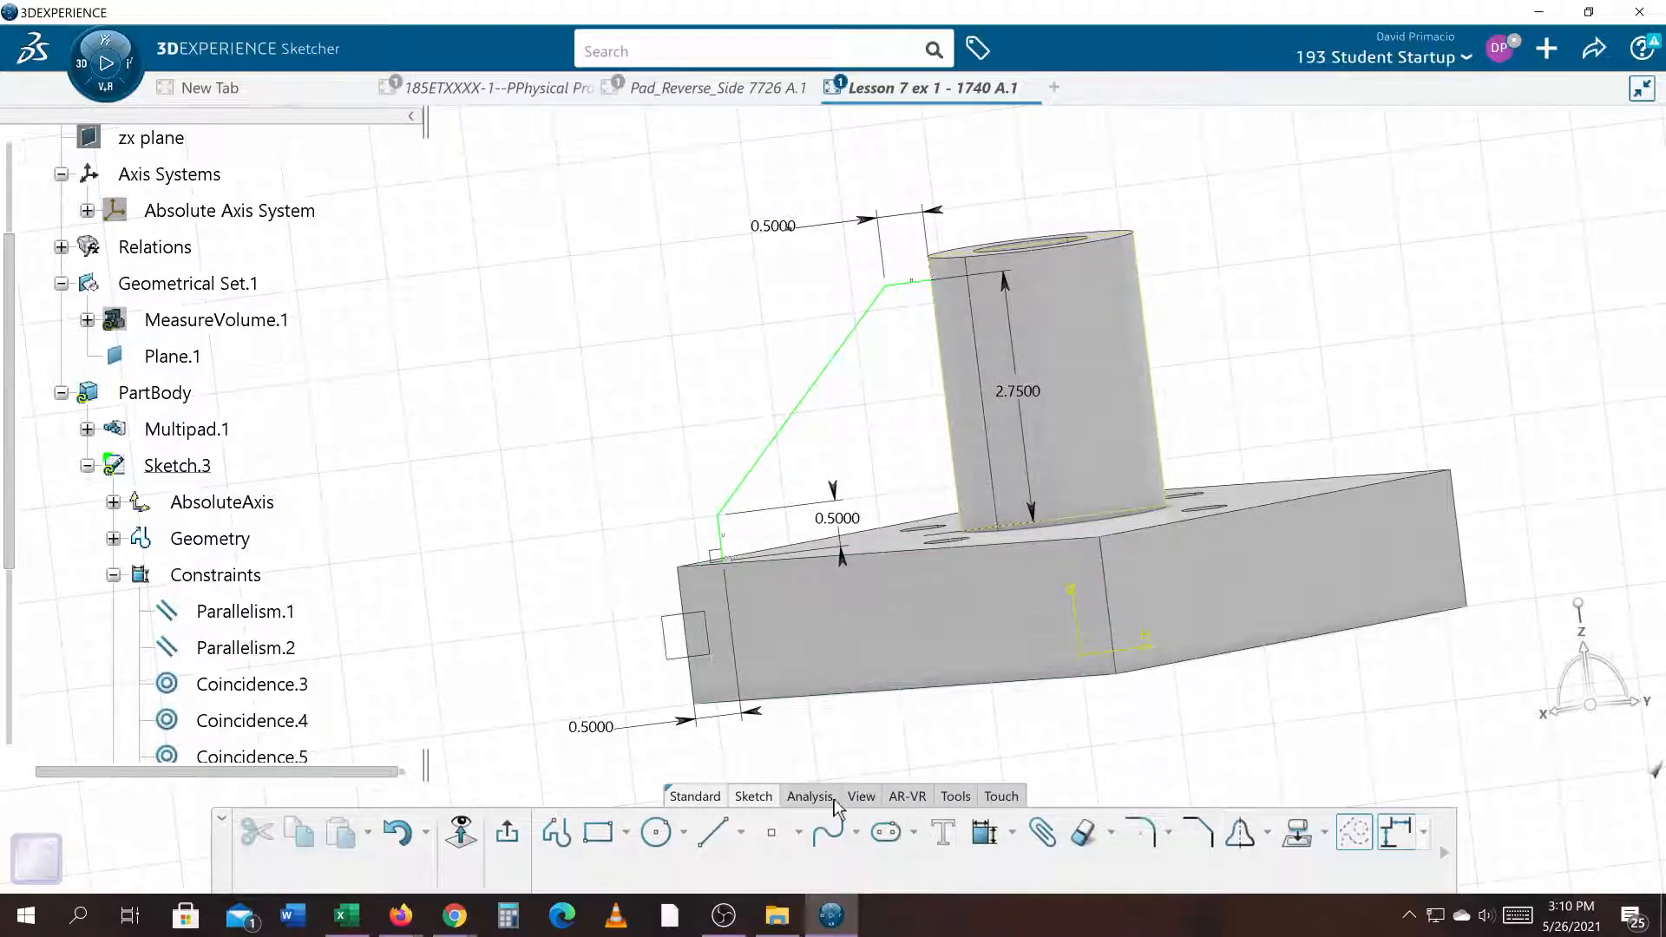
pyautogui.click(861, 796)
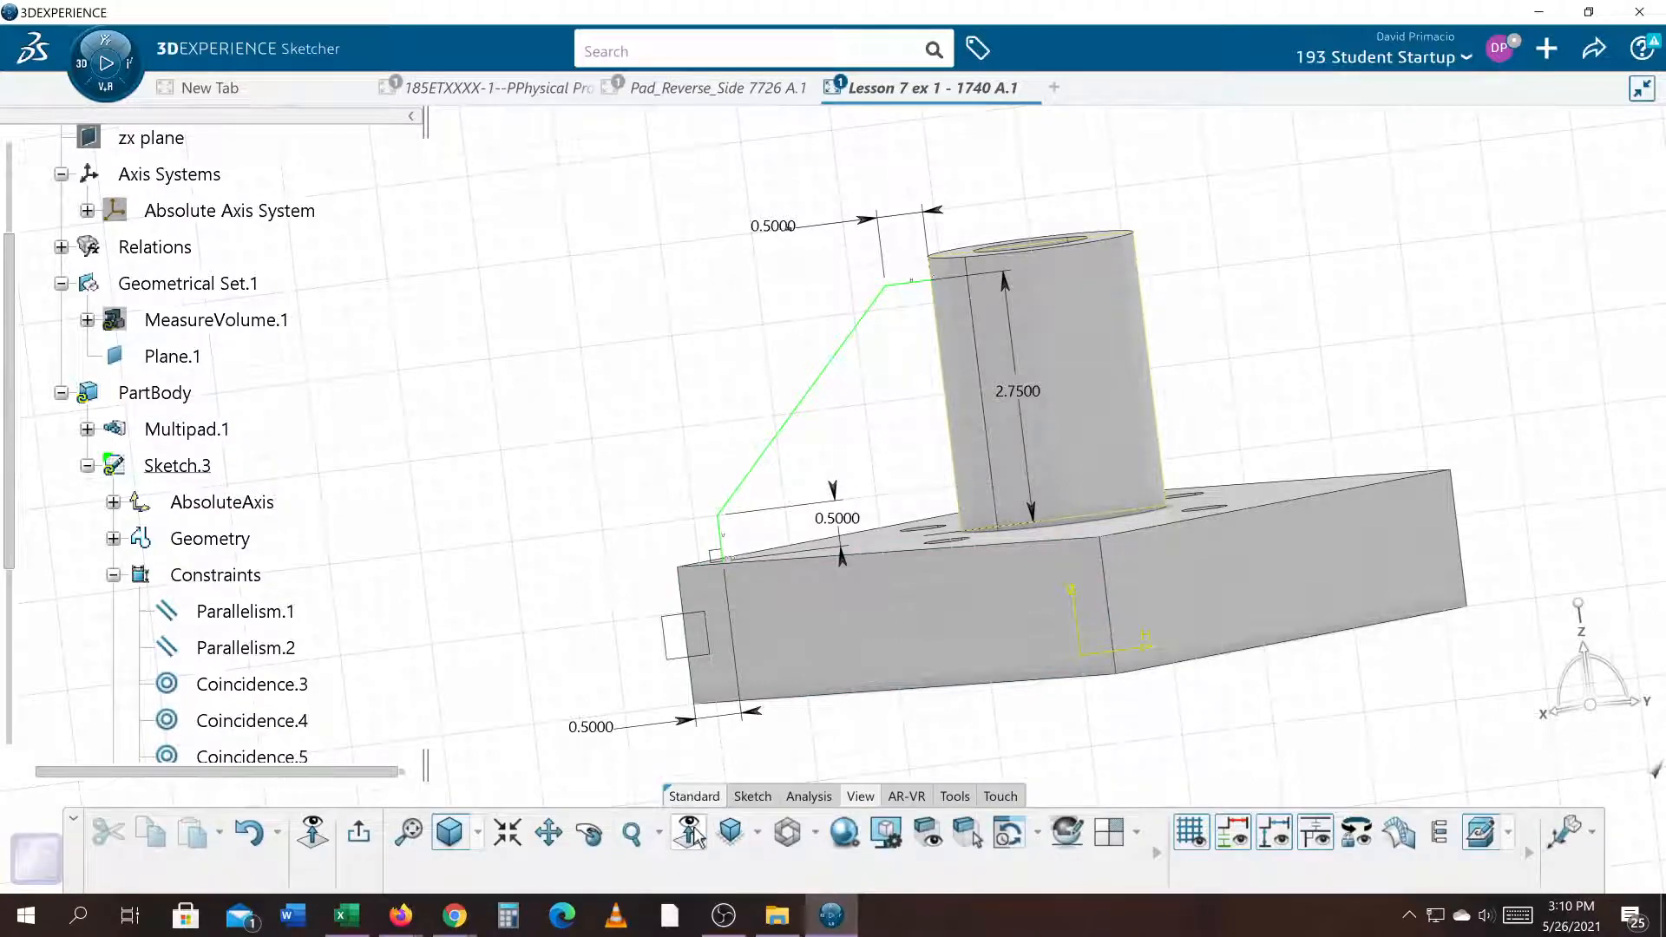
pyautogui.click(692, 833)
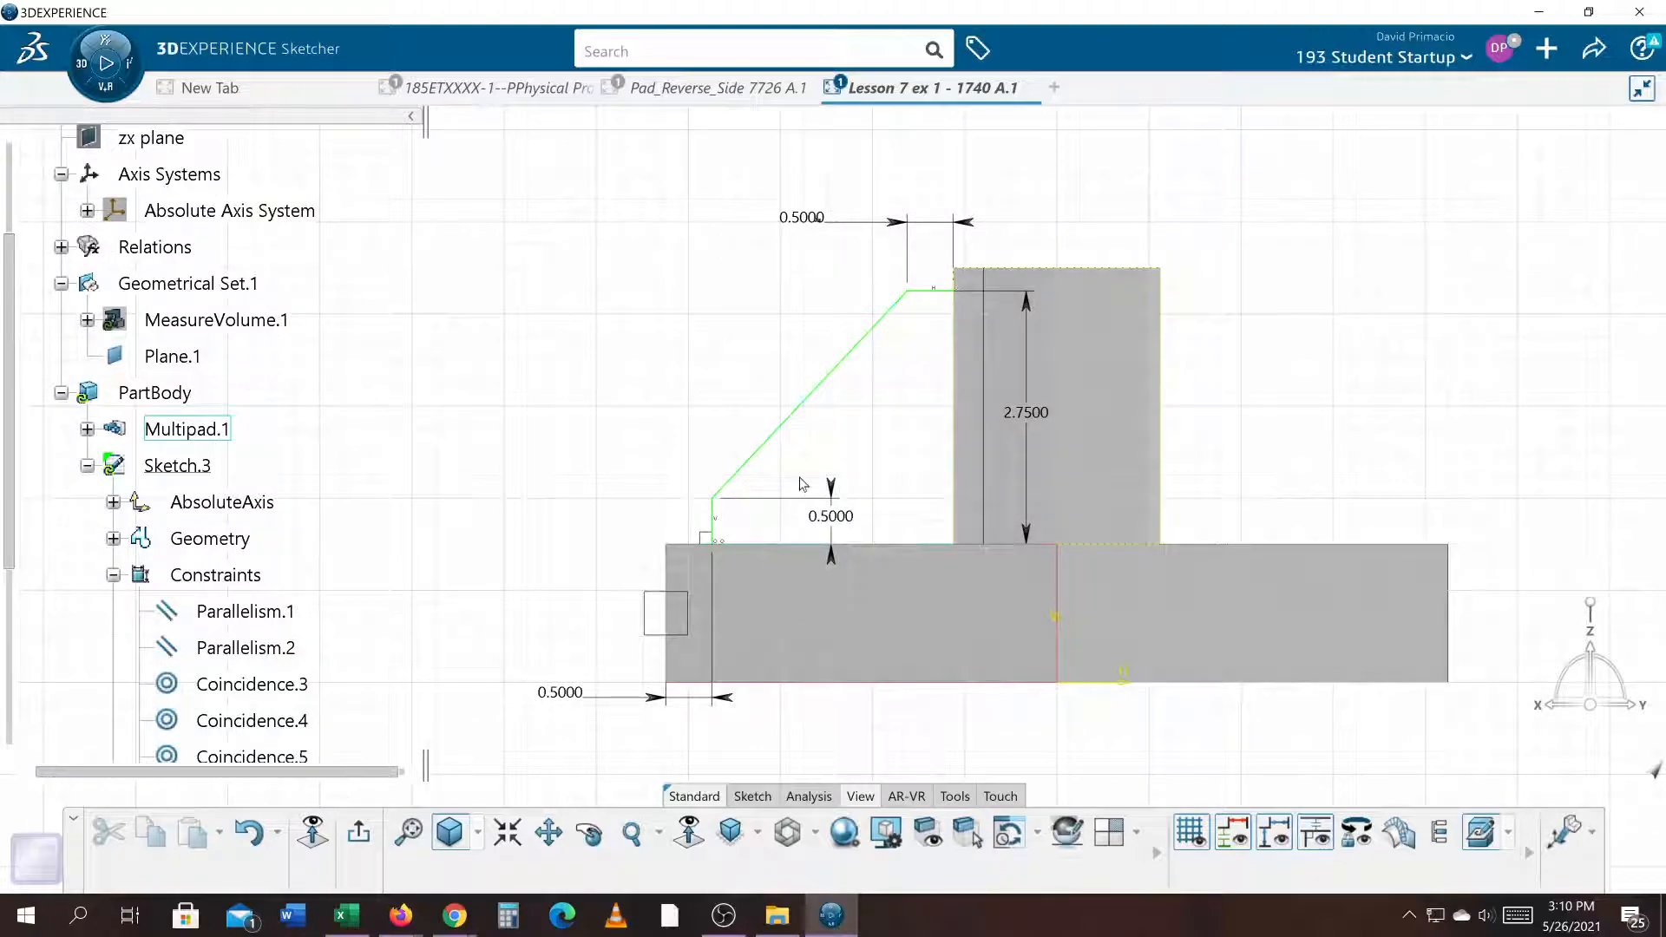
pyautogui.moveTo(840, 475); pyautogui.dragTo(600, 501)
pyautogui.hotkey('ctrl', 'z')
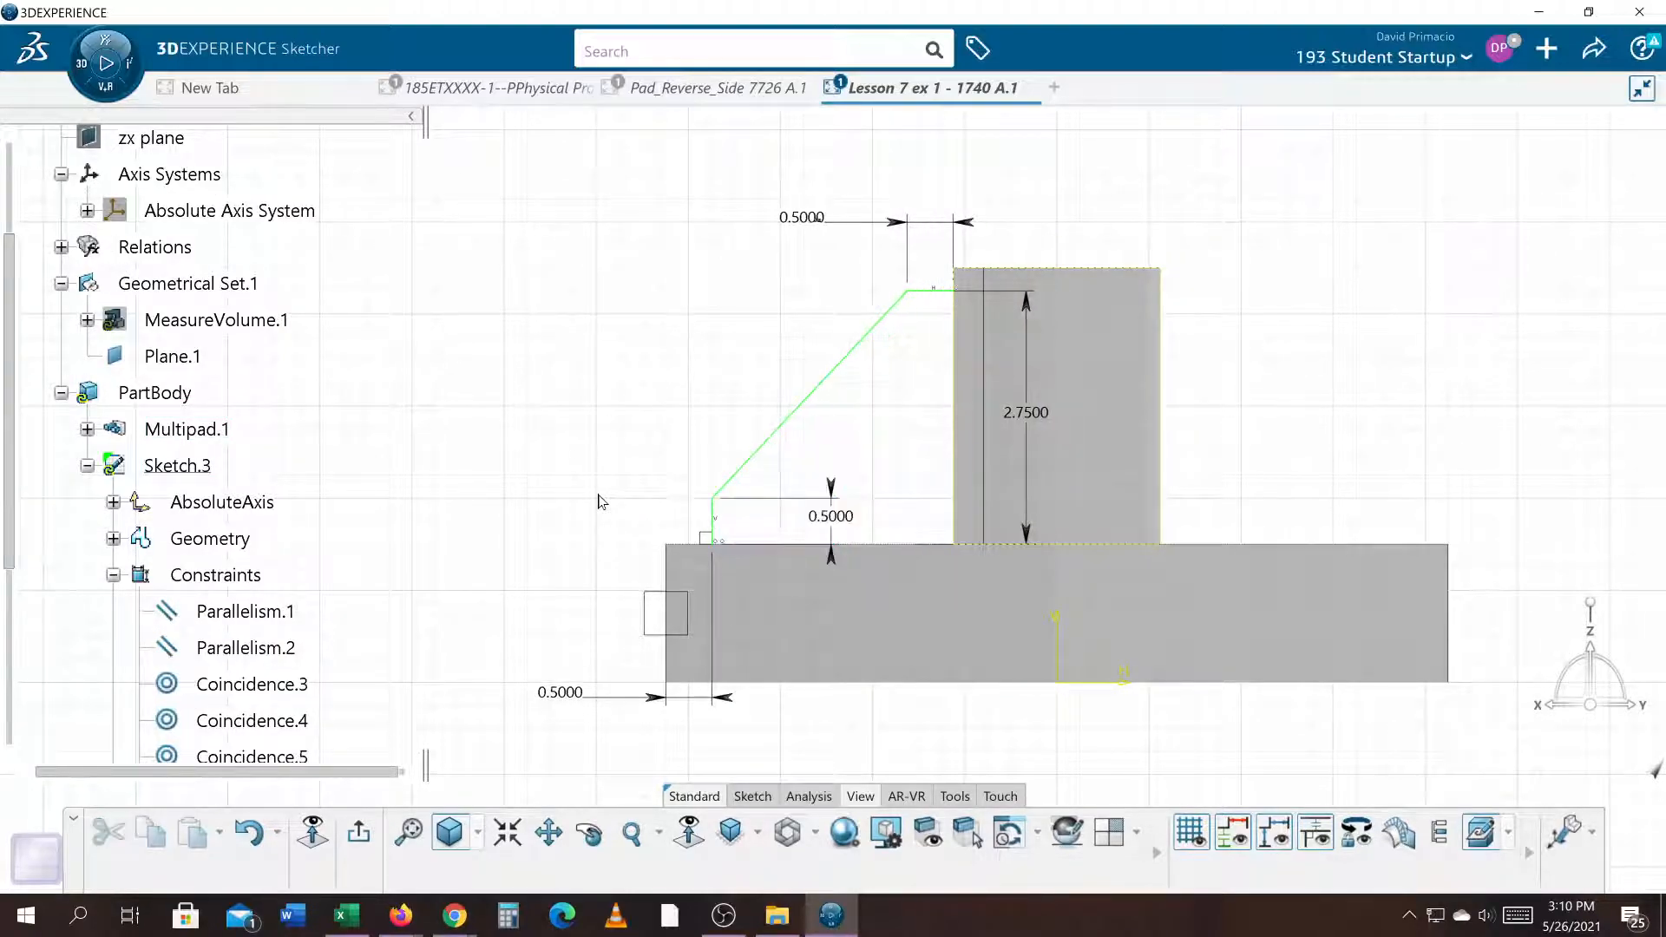
pyautogui.click(731, 521)
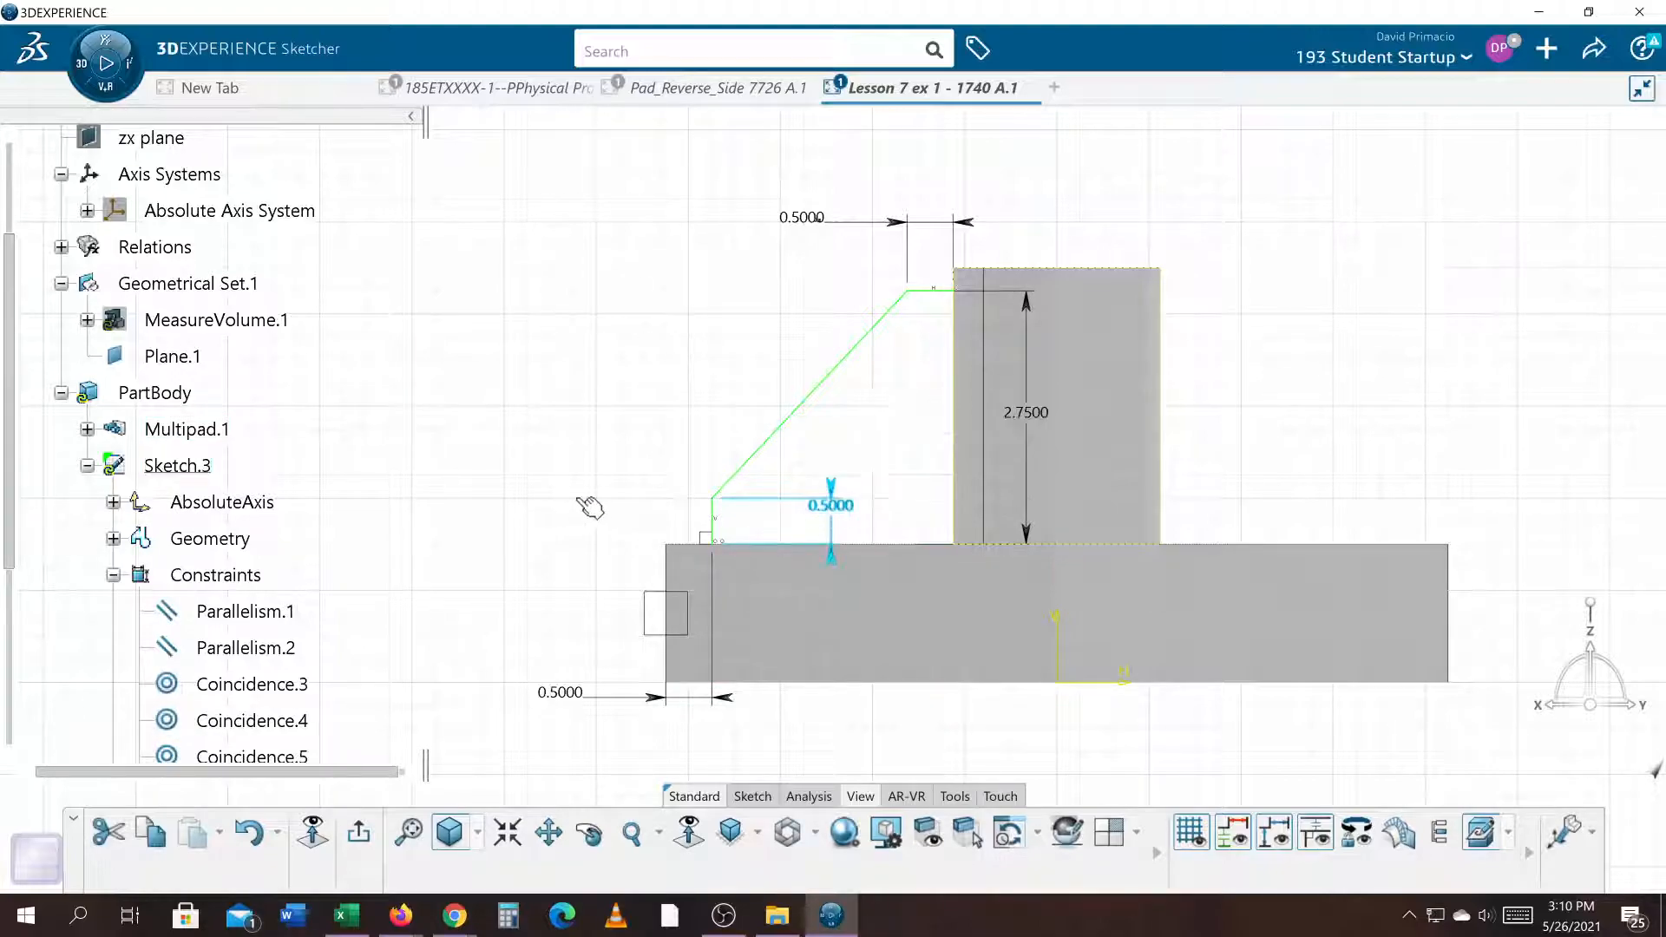
pyautogui.moveTo(613, 532); pyautogui.dragTo(606, 519)
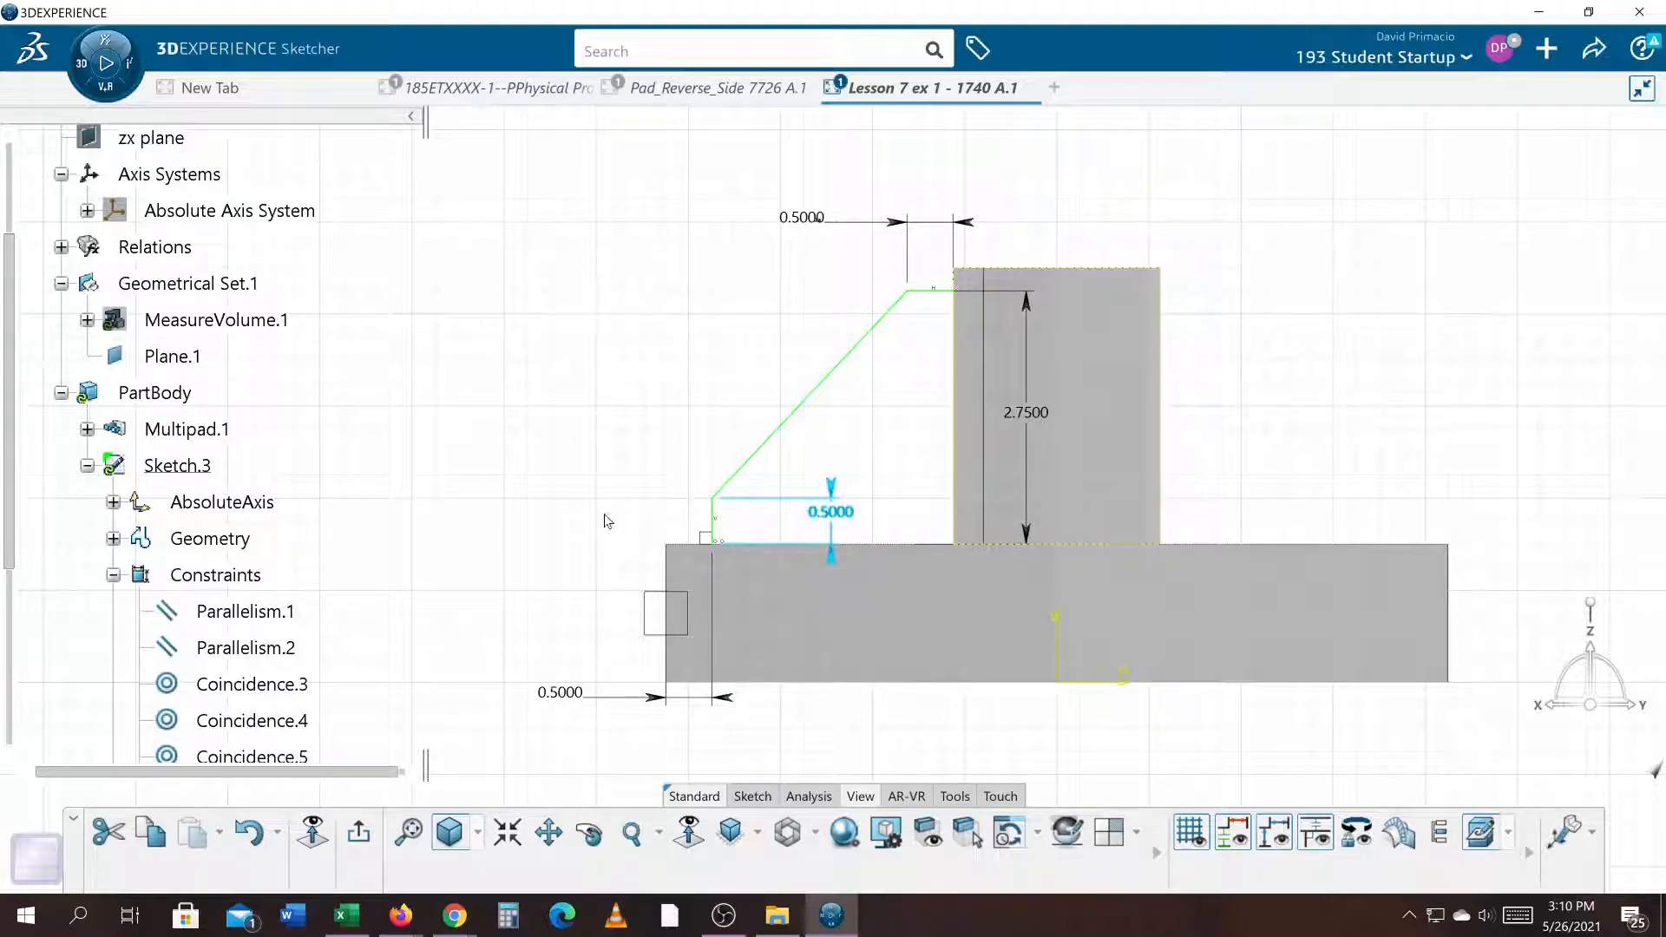
pyautogui.moveTo(836, 543); pyautogui.dragTo(606, 524)
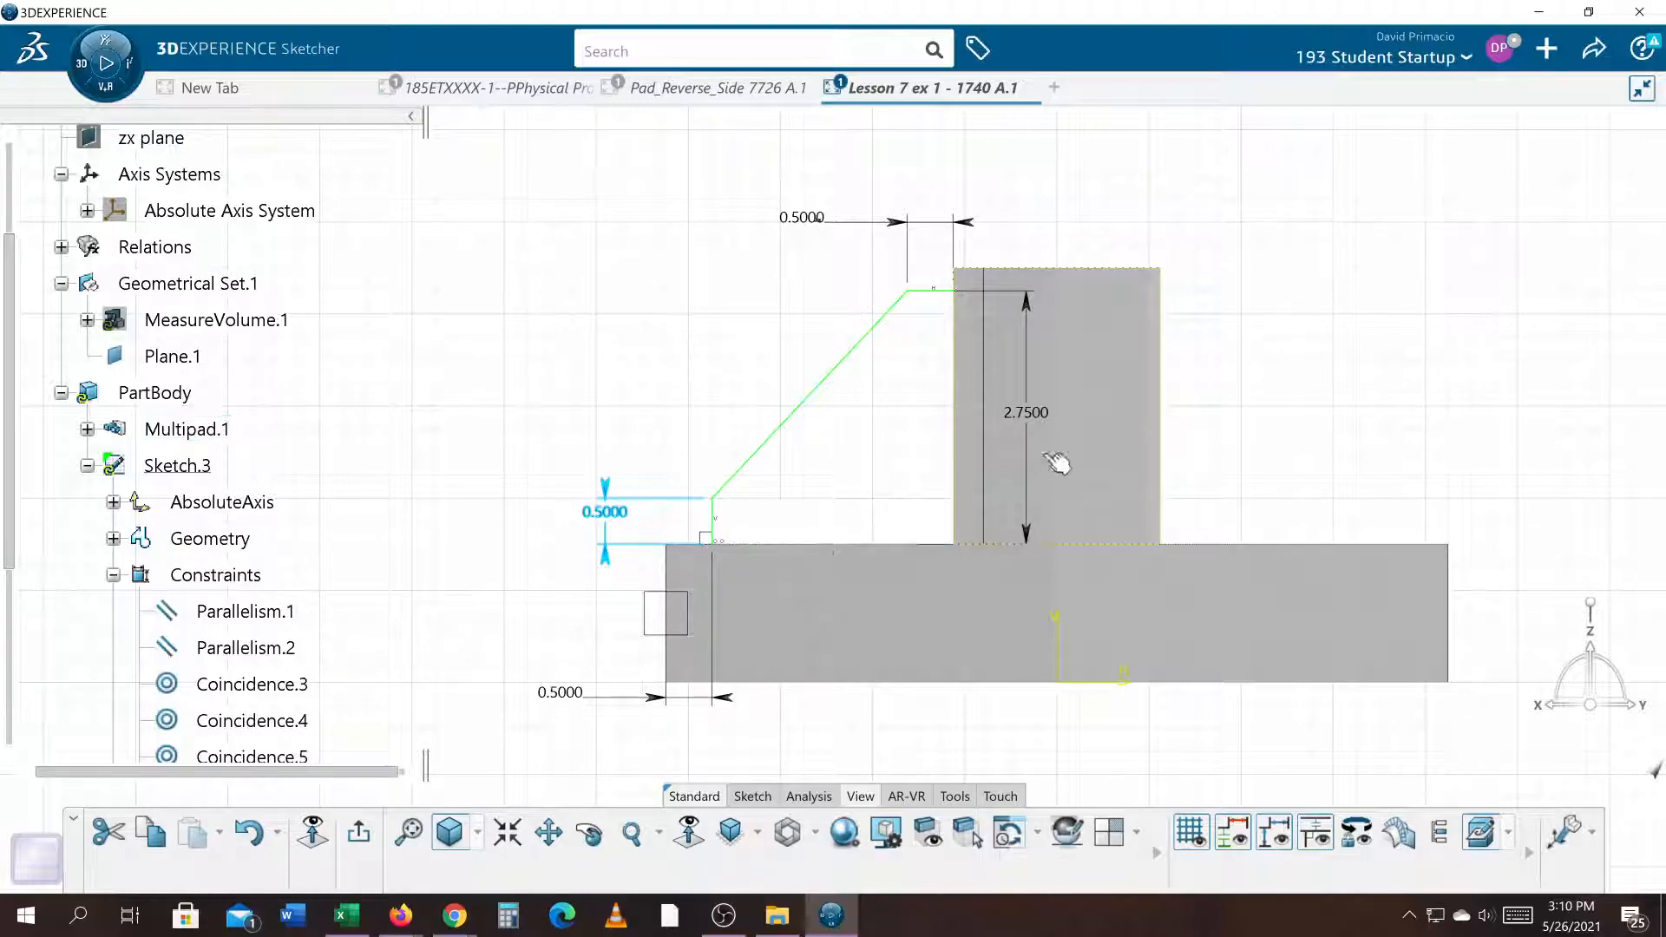
# Replace the profile's 2.7500 height dimension with a dimension from its short top line to the cylinder's top edge
pyautogui.click(1029, 375)
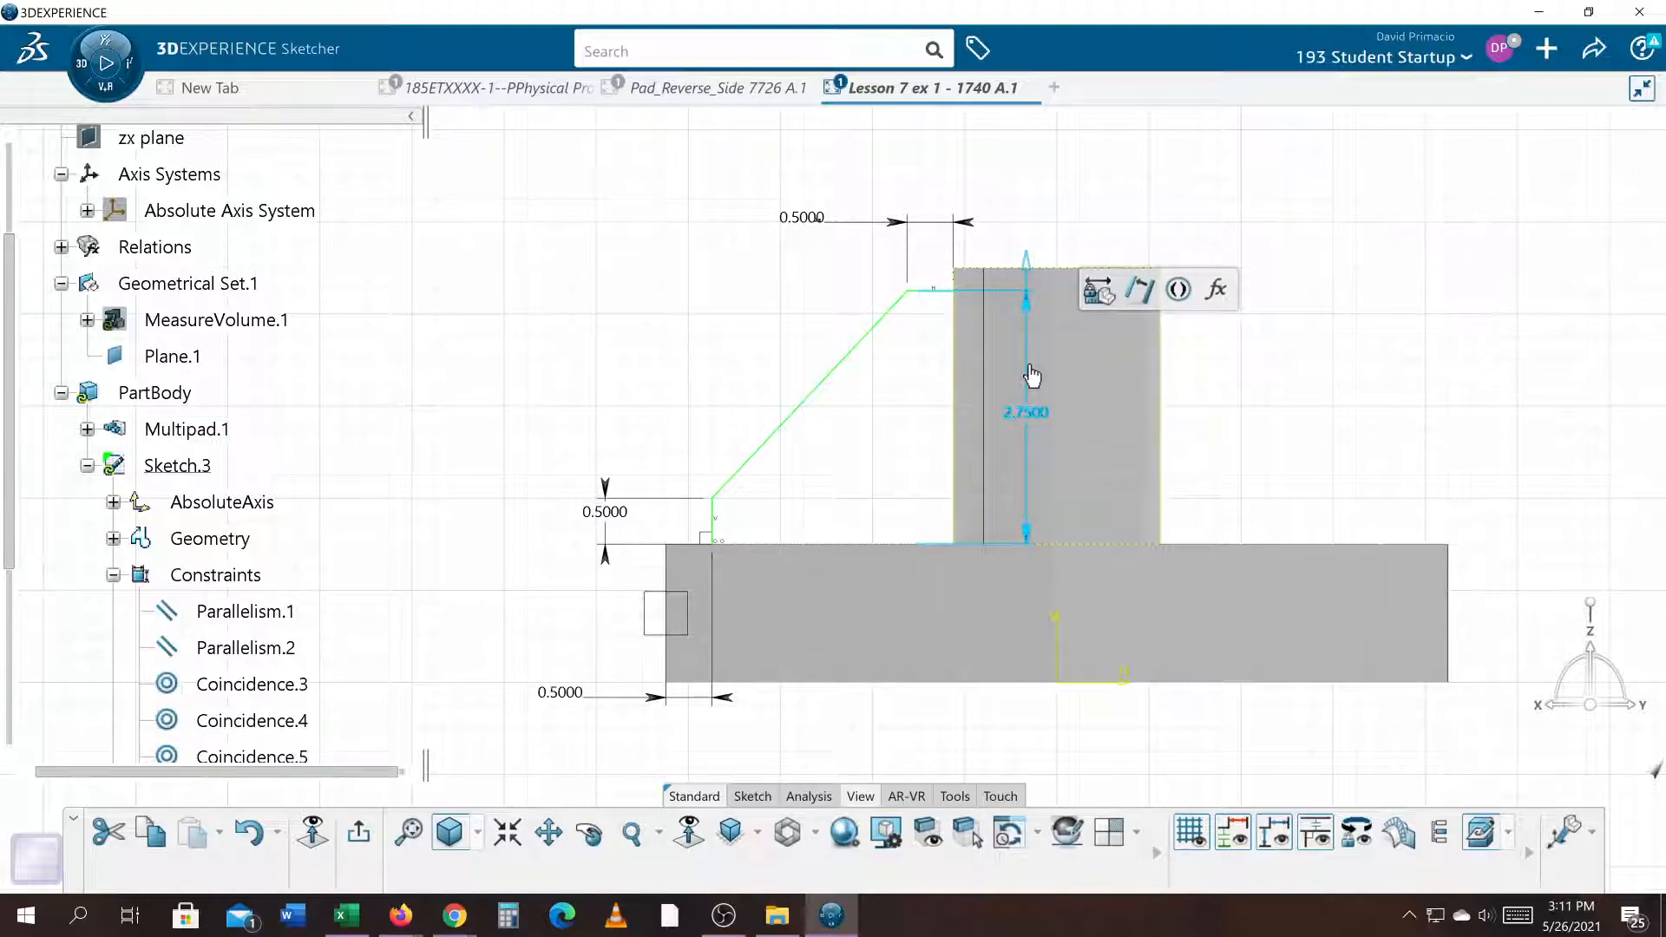
pyautogui.press('Delete')
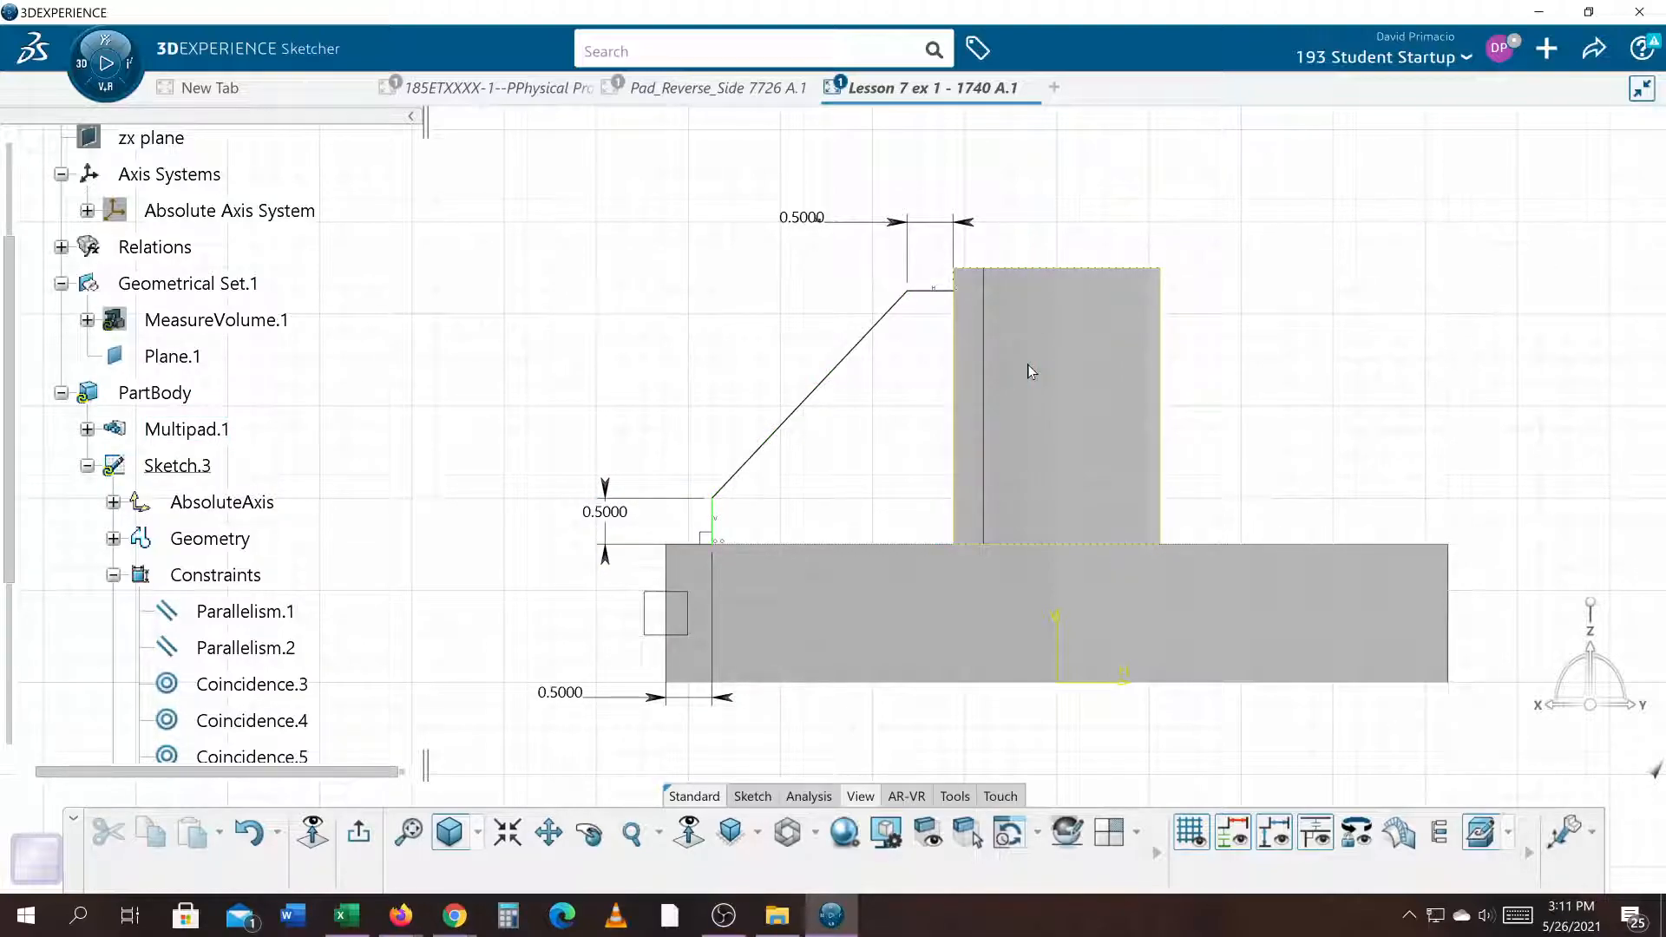
pyautogui.moveTo(885, 402); pyautogui.dragTo(911, 542, button='middle')
pyautogui.click(773, 796)
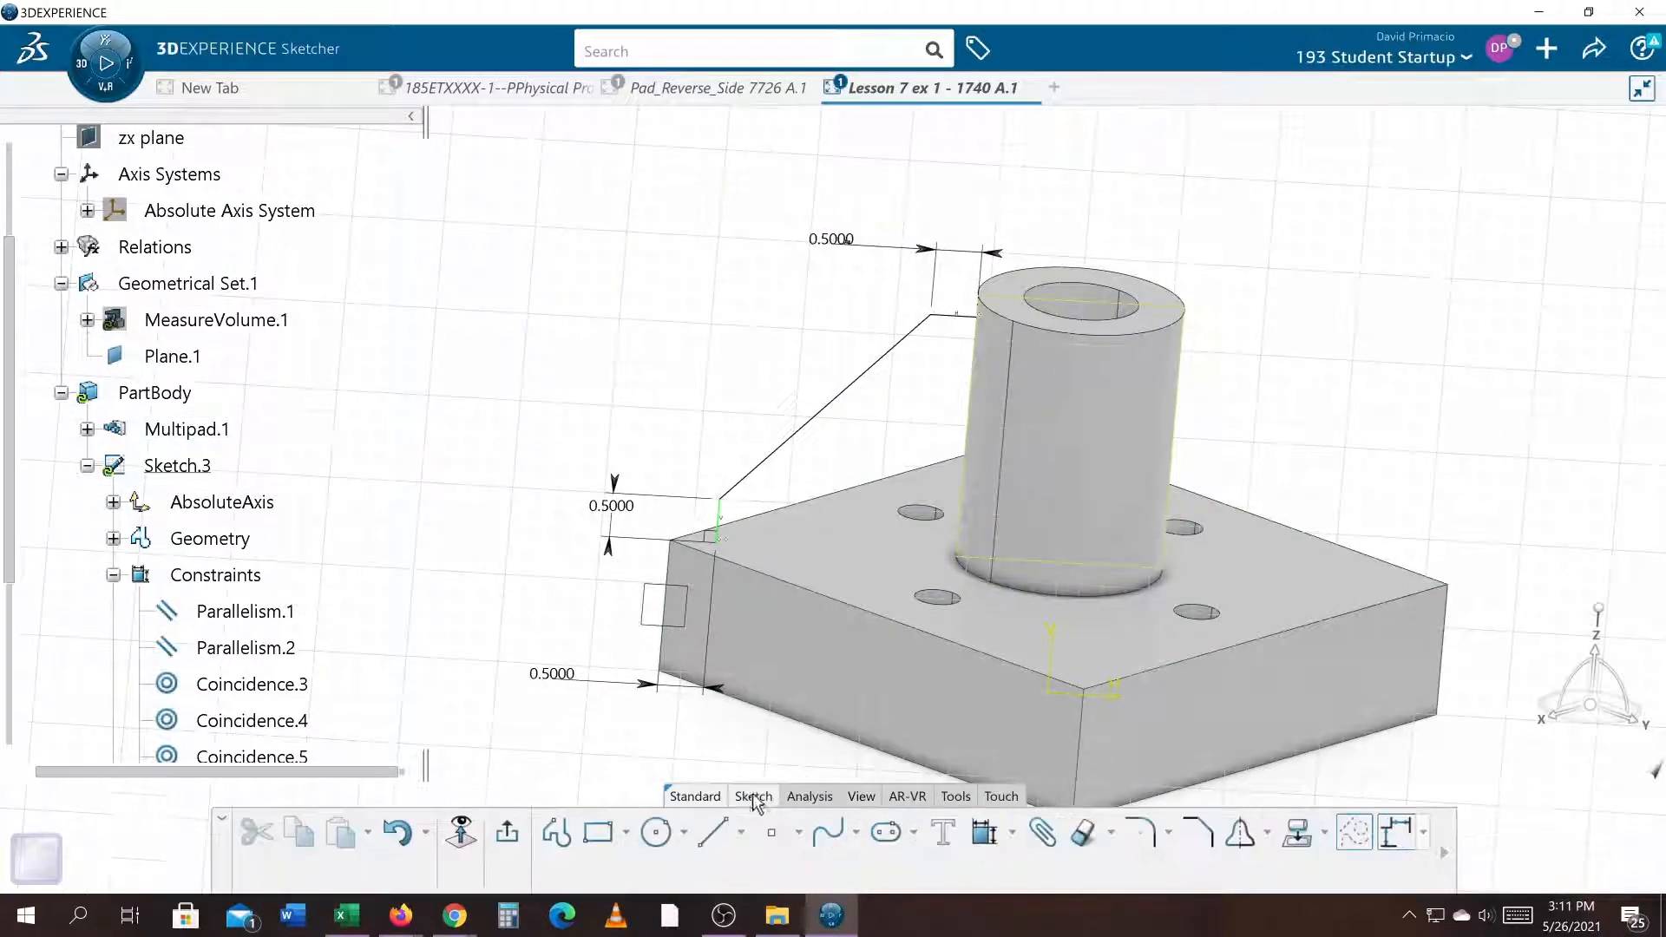
pyautogui.click(986, 840)
pyautogui.click(952, 316)
pyautogui.click(1031, 300)
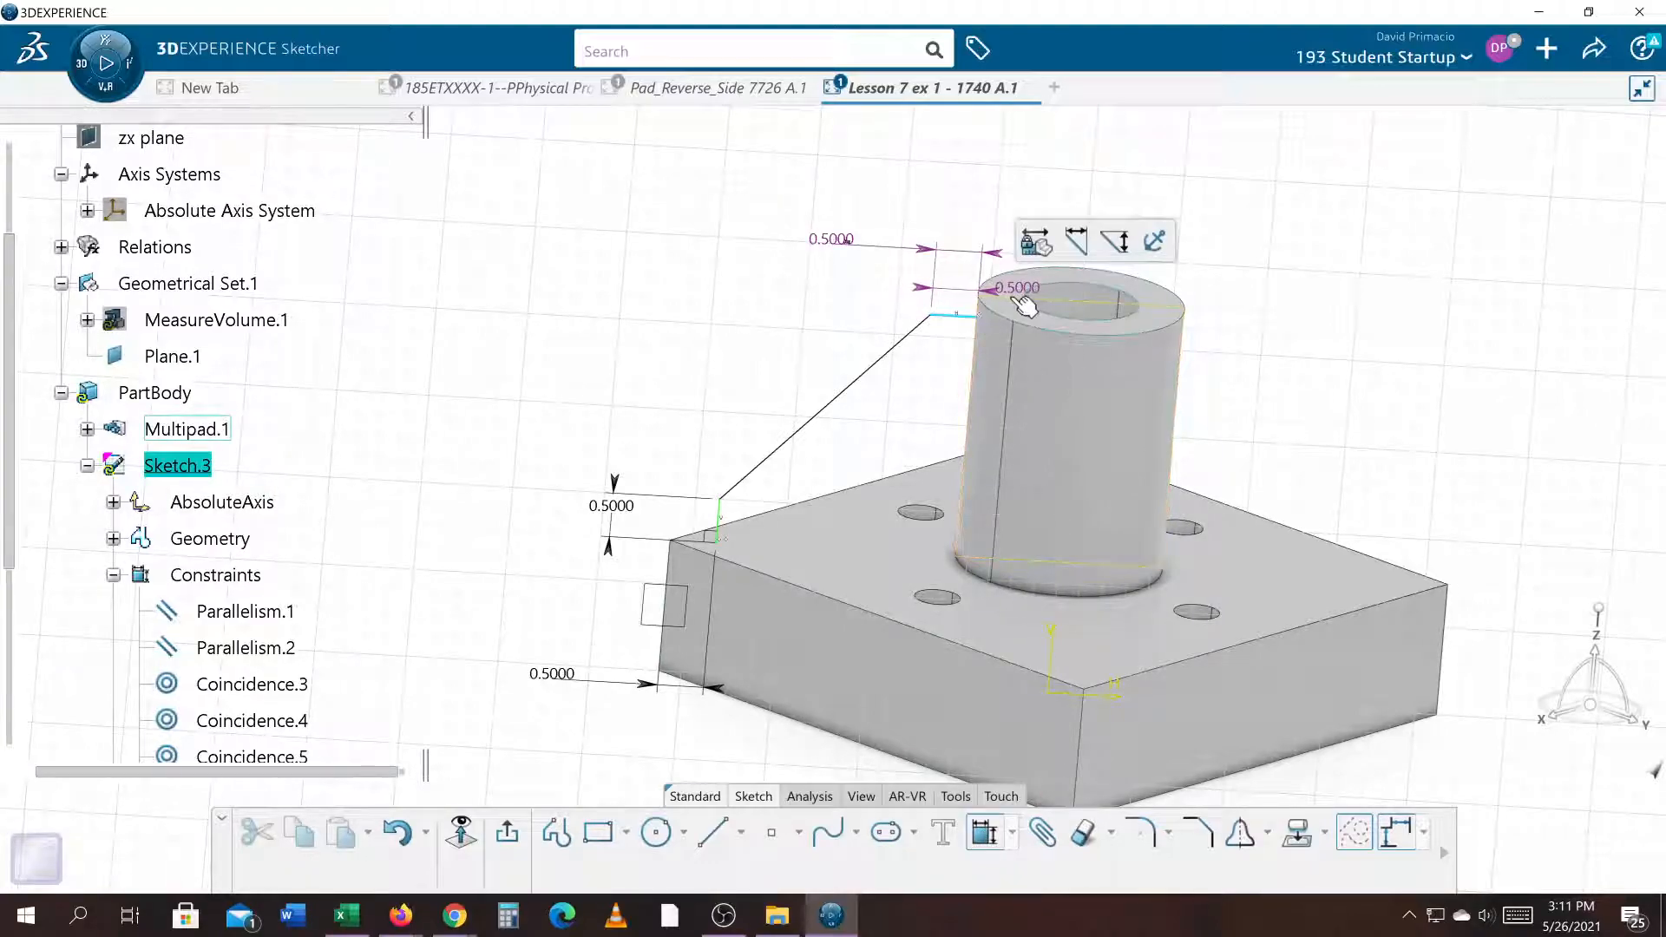
pyautogui.click(1014, 306)
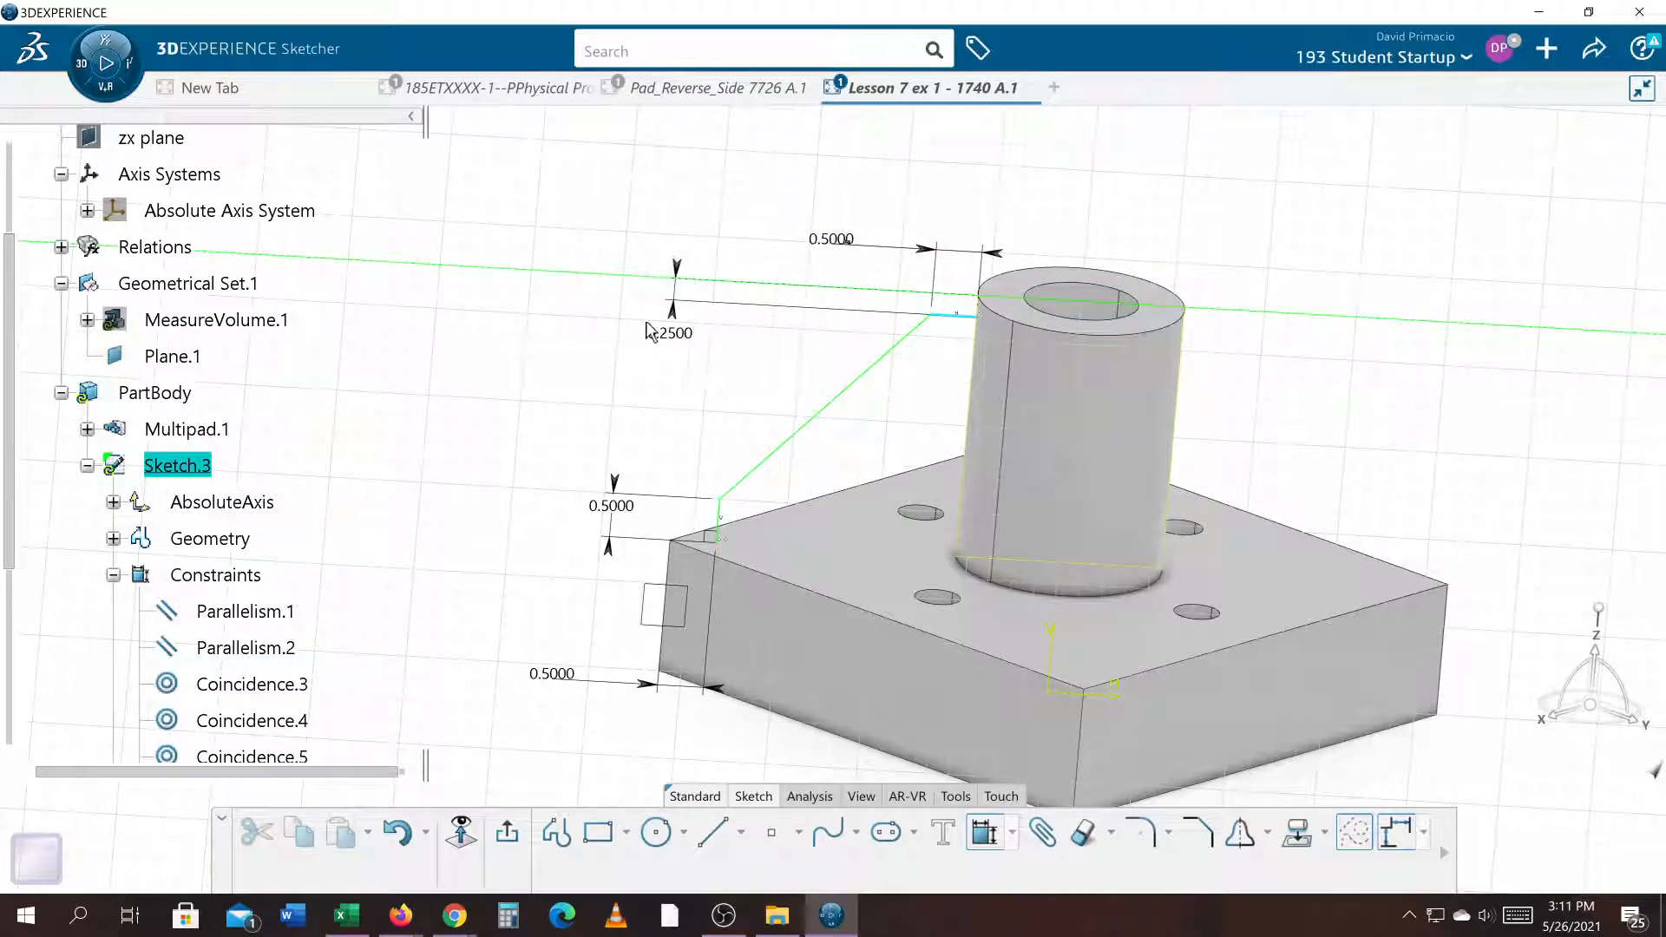
pyautogui.click(649, 218)
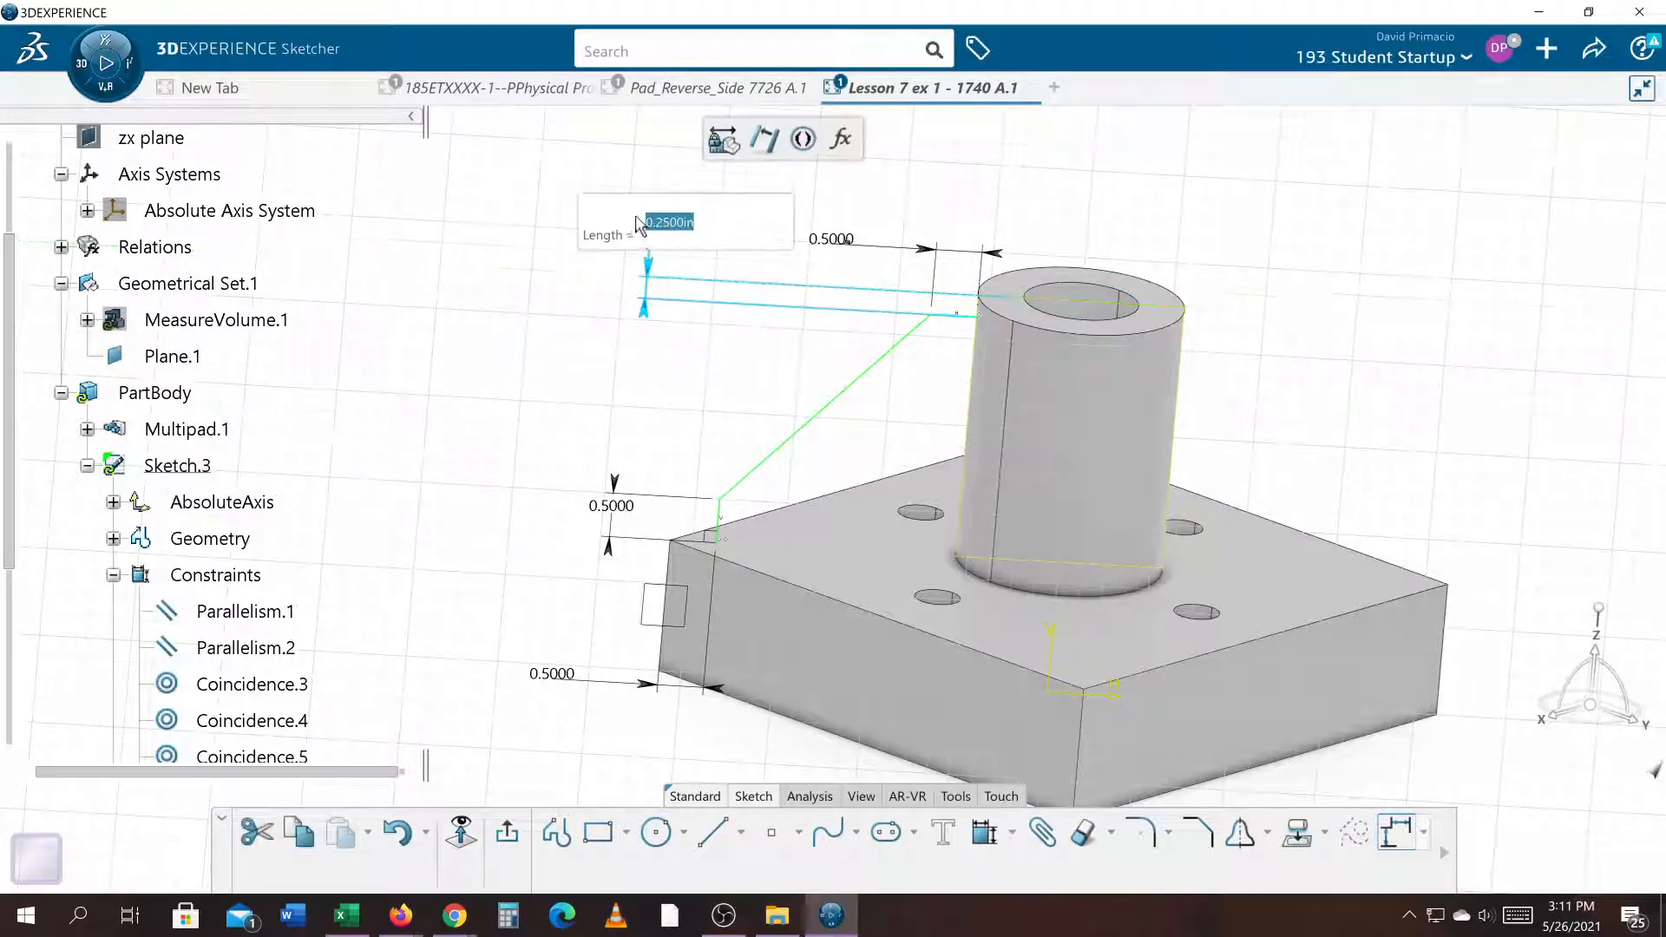
# Link the top line's distance below the cylinder's top by formula to the 0.5000 offset from the base block's edge
pyautogui.write('=')
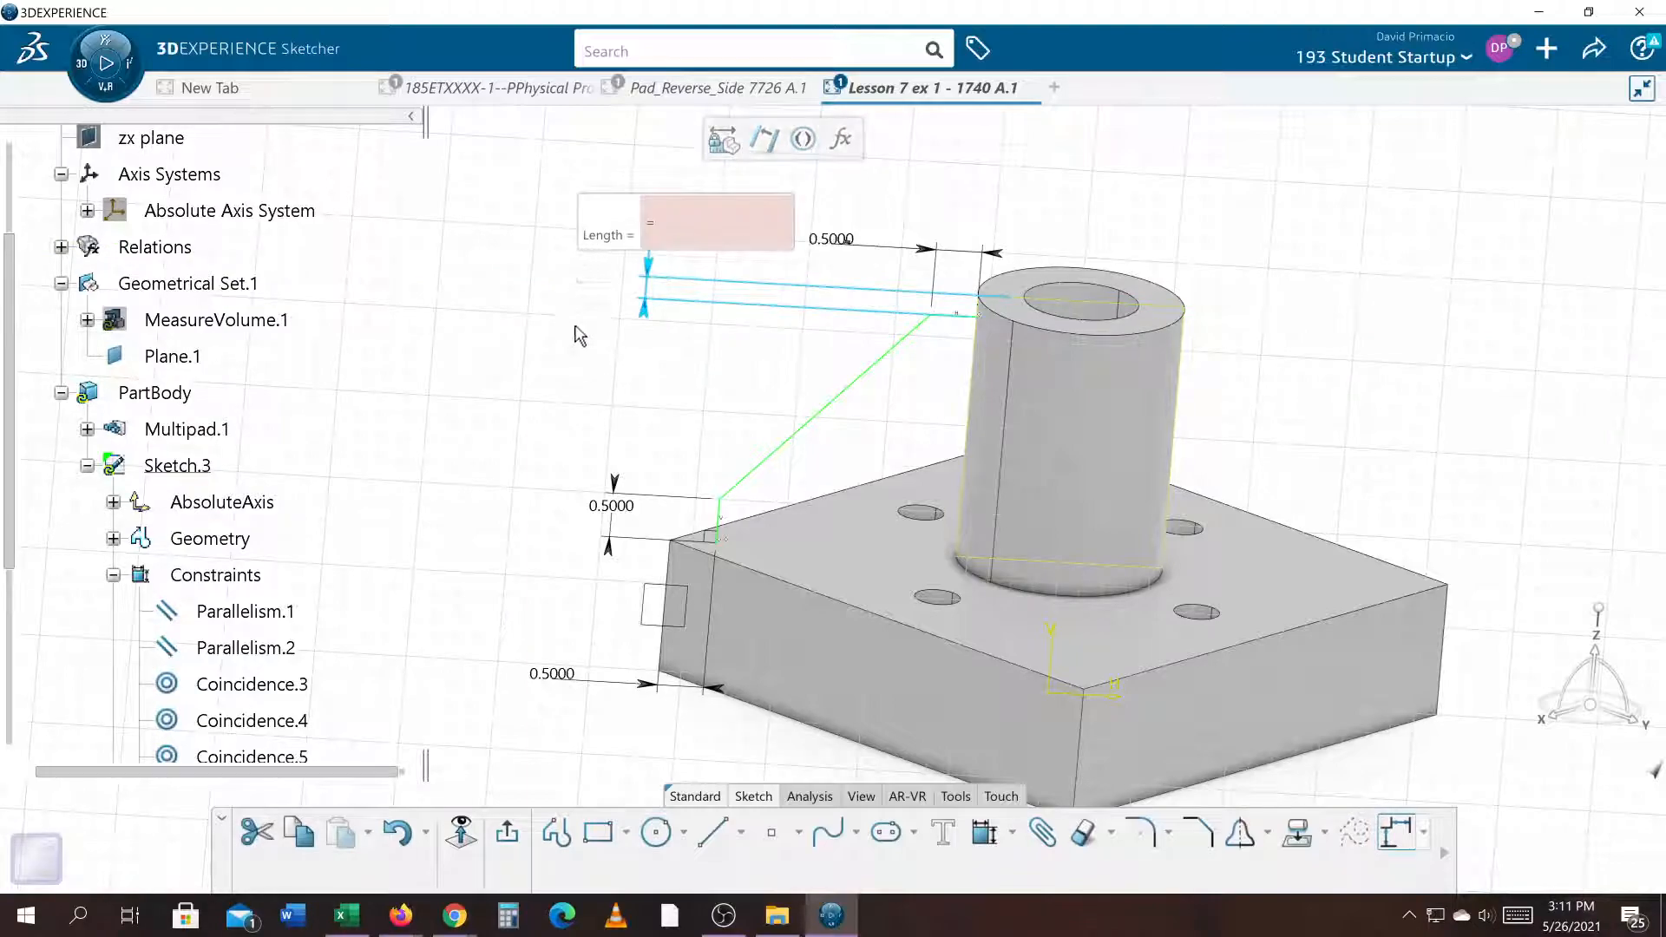
pyautogui.click(555, 679)
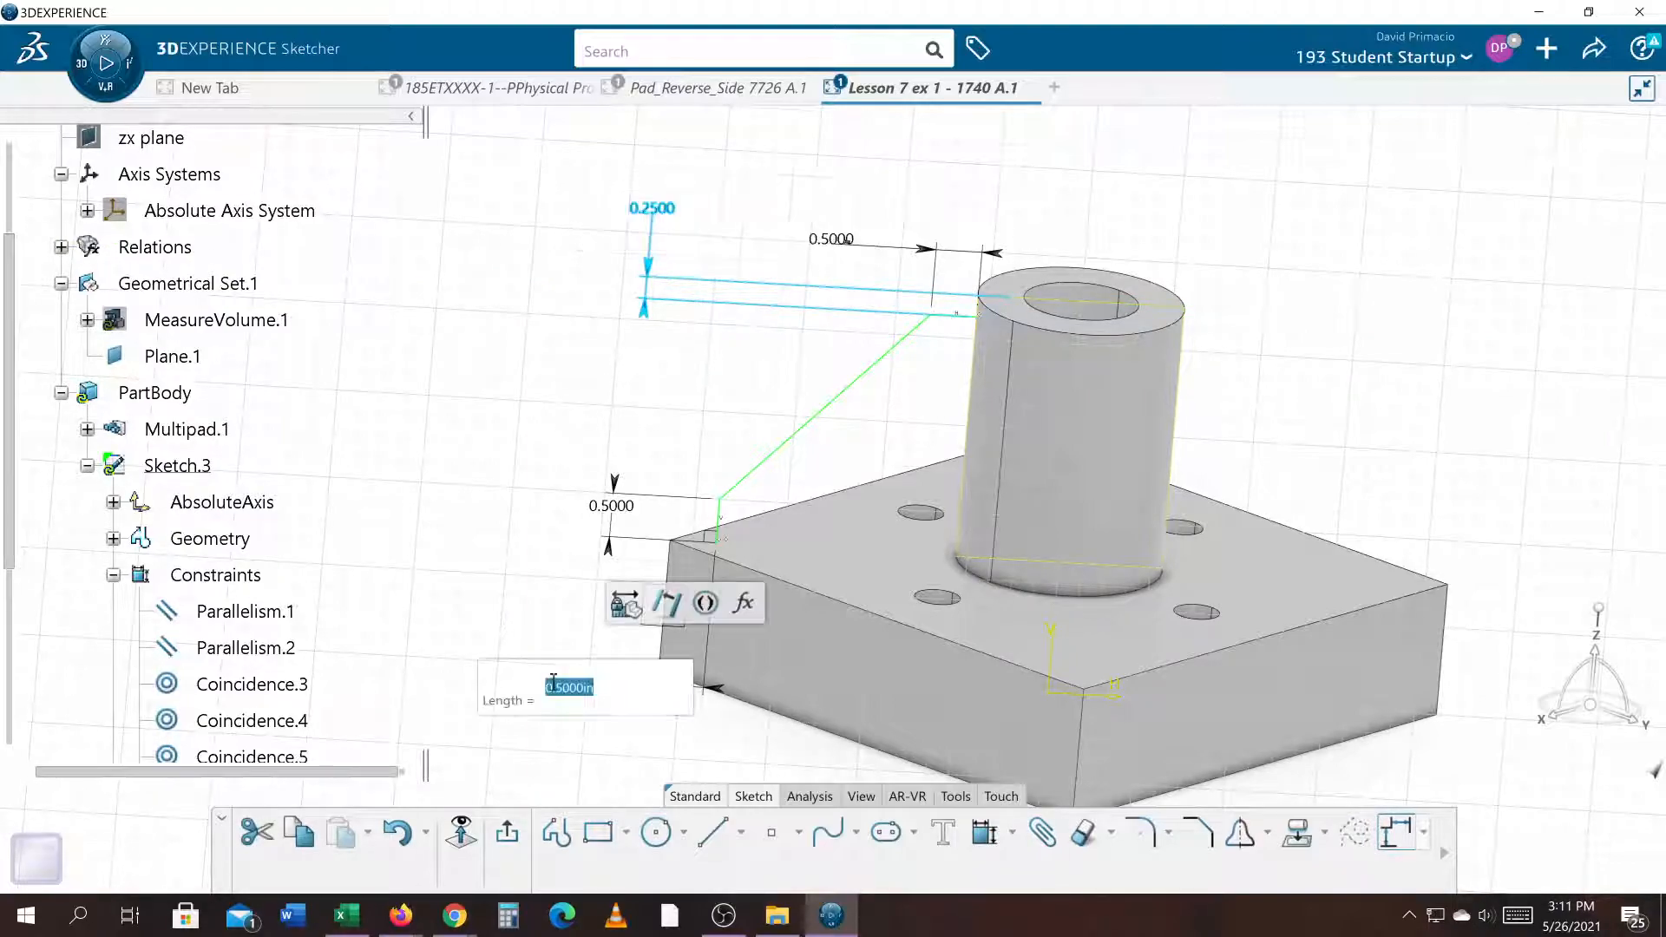
pyautogui.doubleClick(640, 217)
pyautogui.write('=')
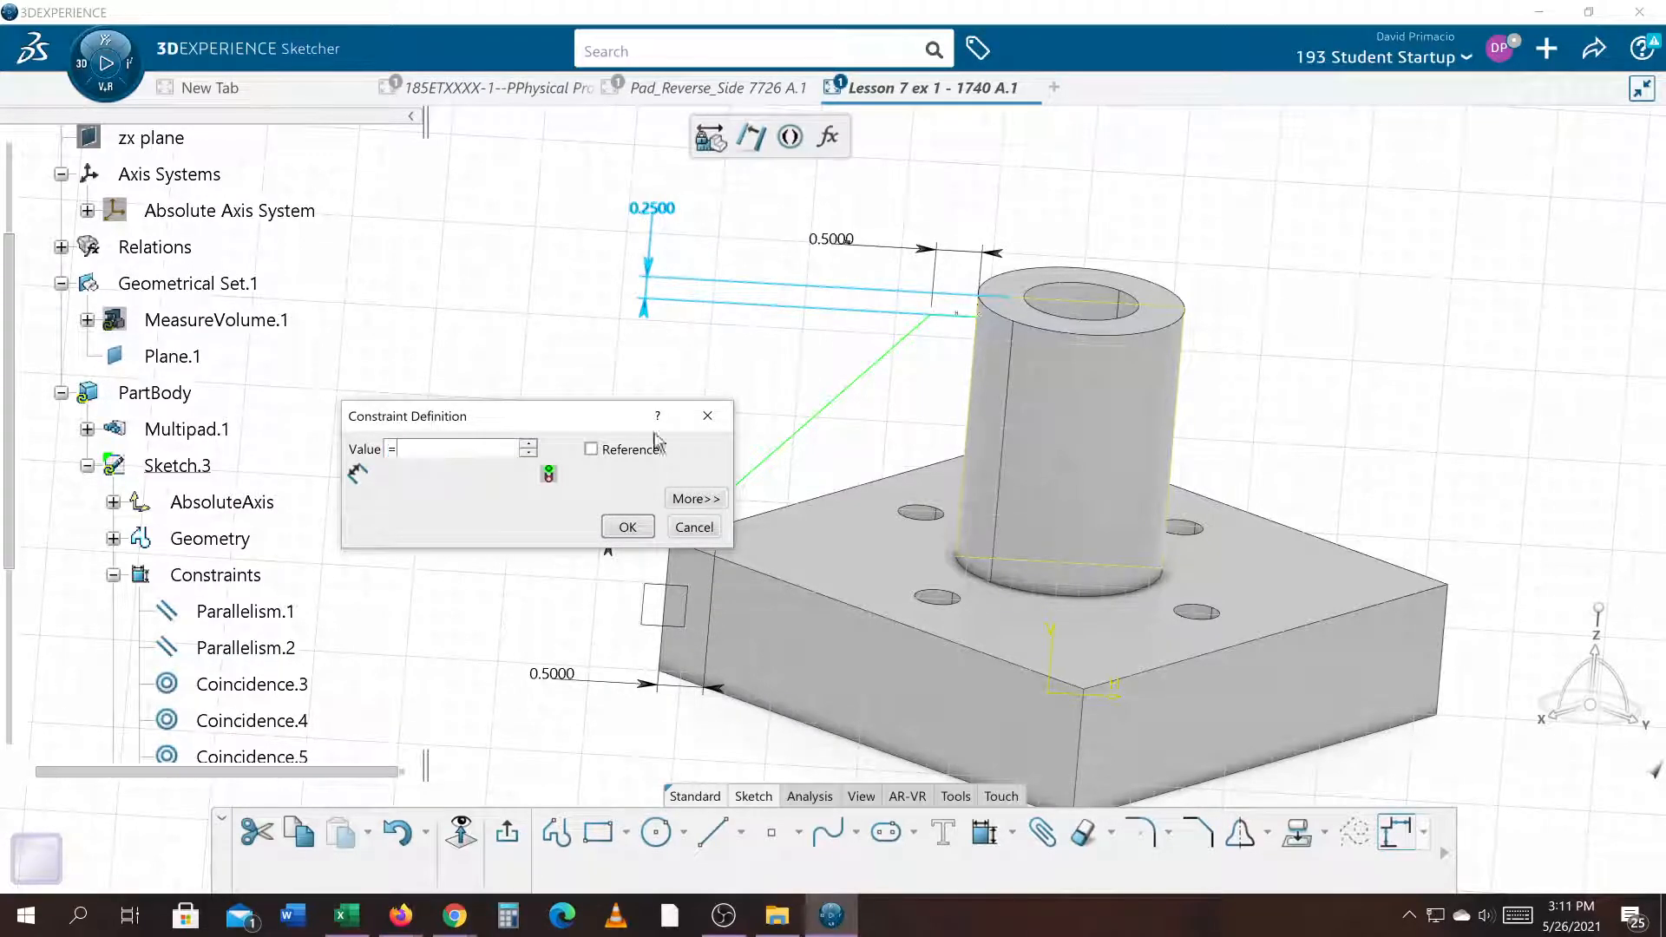
pyautogui.click(553, 679)
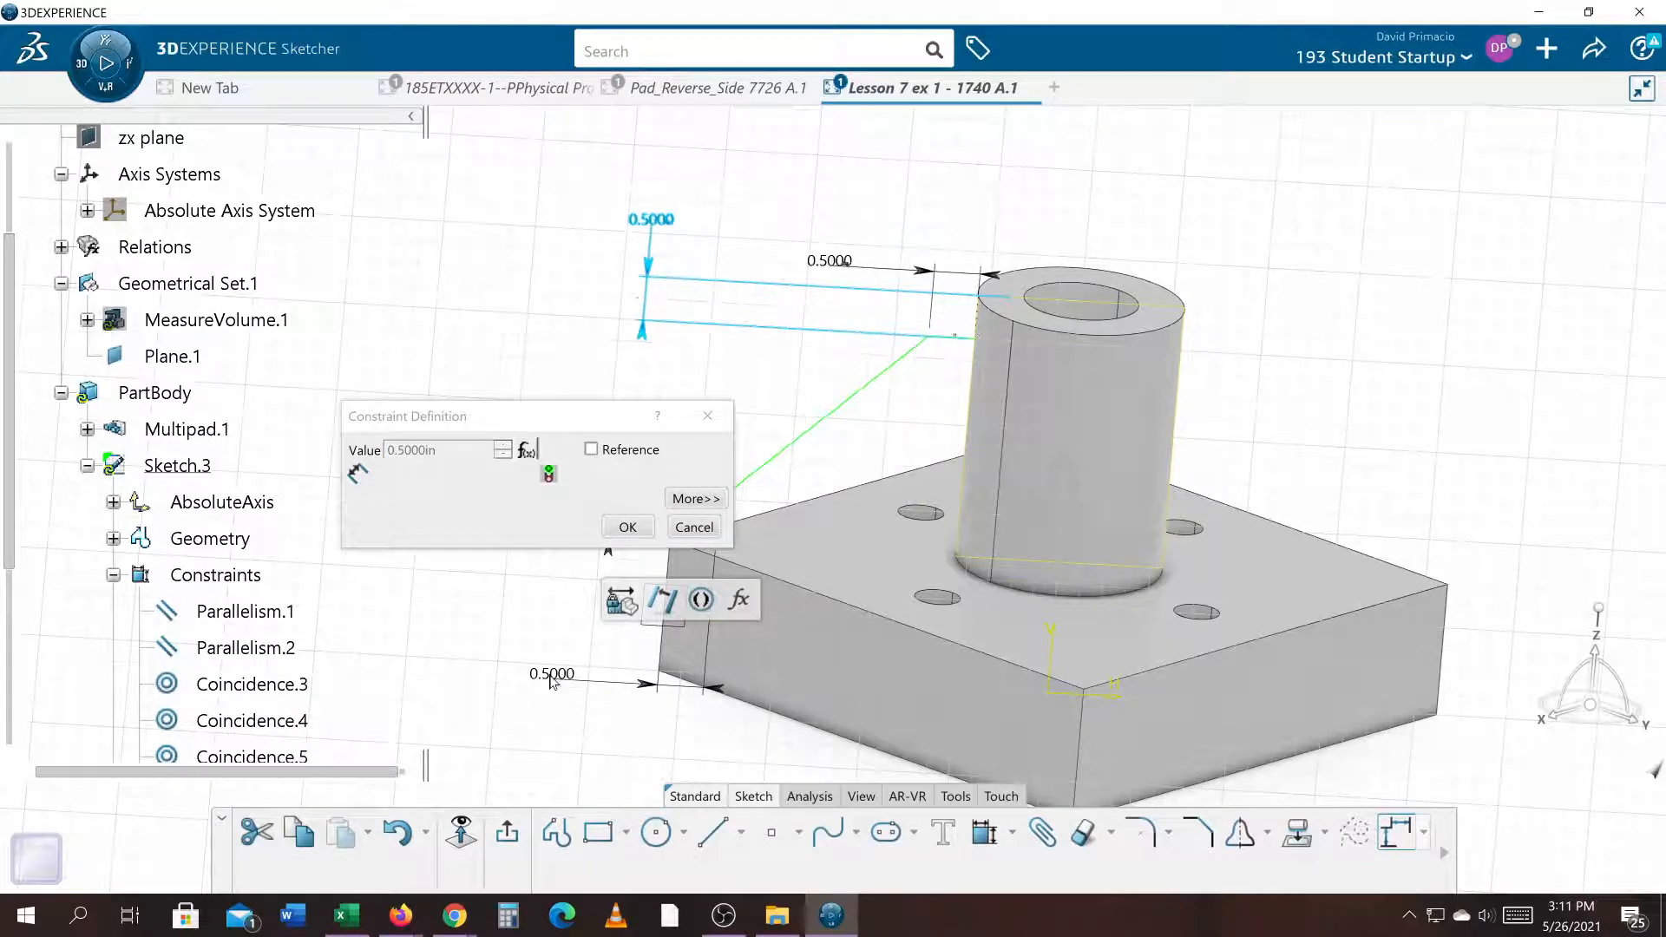
pyautogui.click(650, 533)
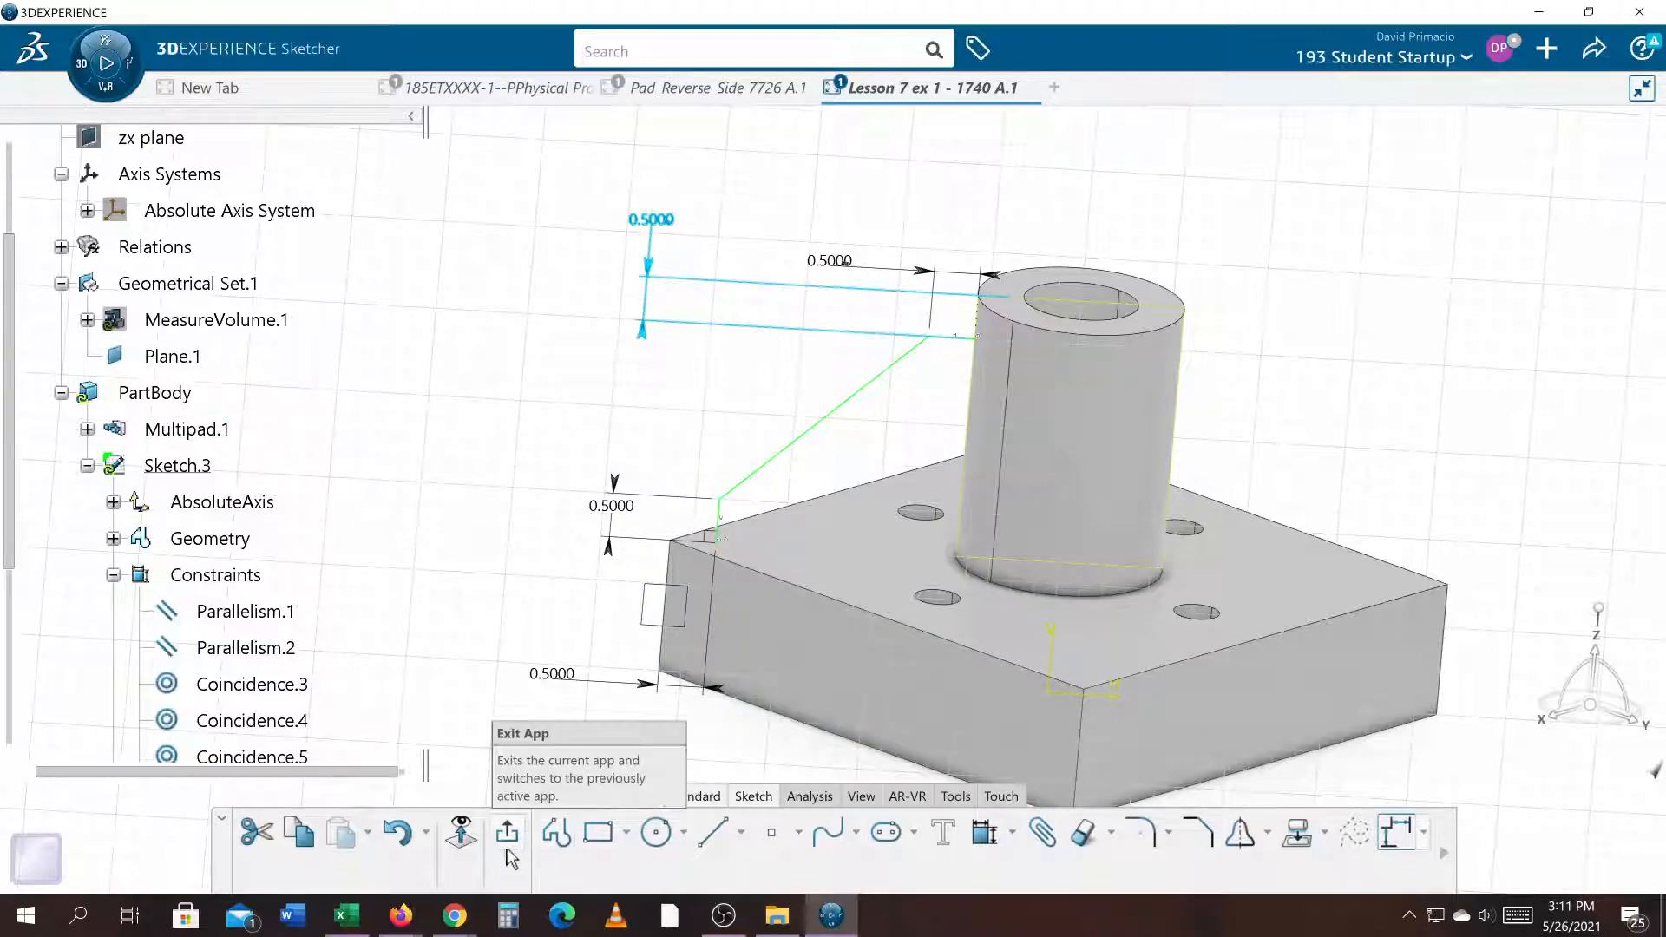
pyautogui.moveTo(1056, 725)
pyautogui.mouseDown(button='middle')
pyautogui.moveTo(997, 691)
pyautogui.moveTo(1024, 675)
pyautogui.moveTo(1012, 646)
pyautogui.mouseUp(button='middle')
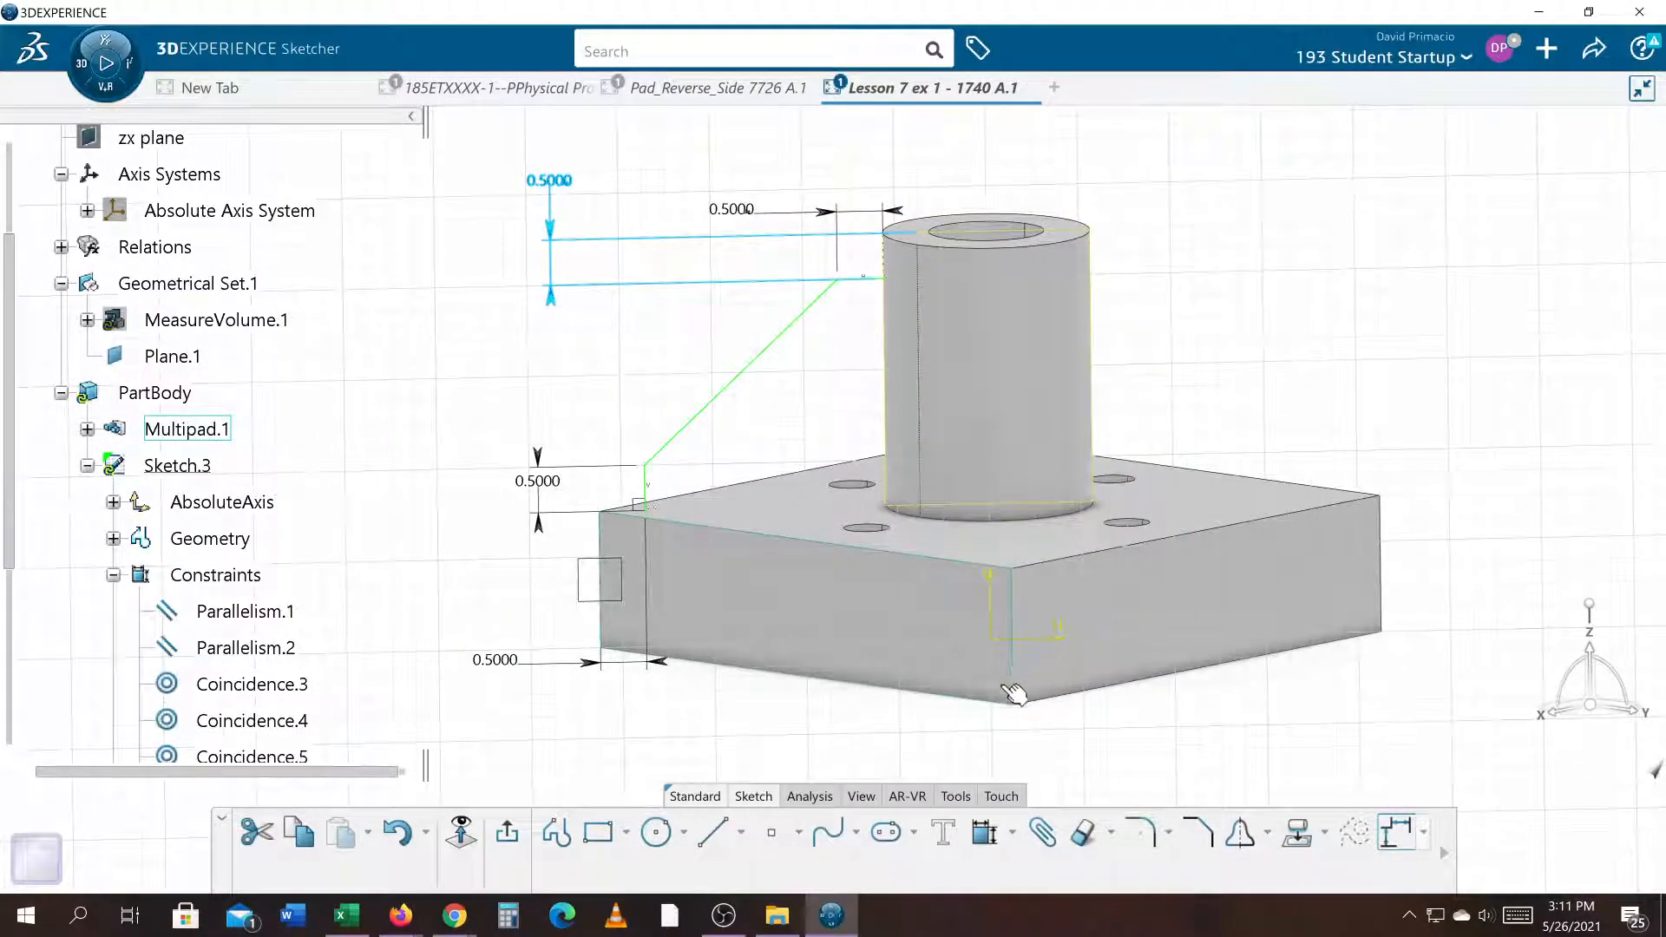
# View the sketch straight on, exit the finished profile sketch and show the part in isometric view
pyautogui.click(859, 797)
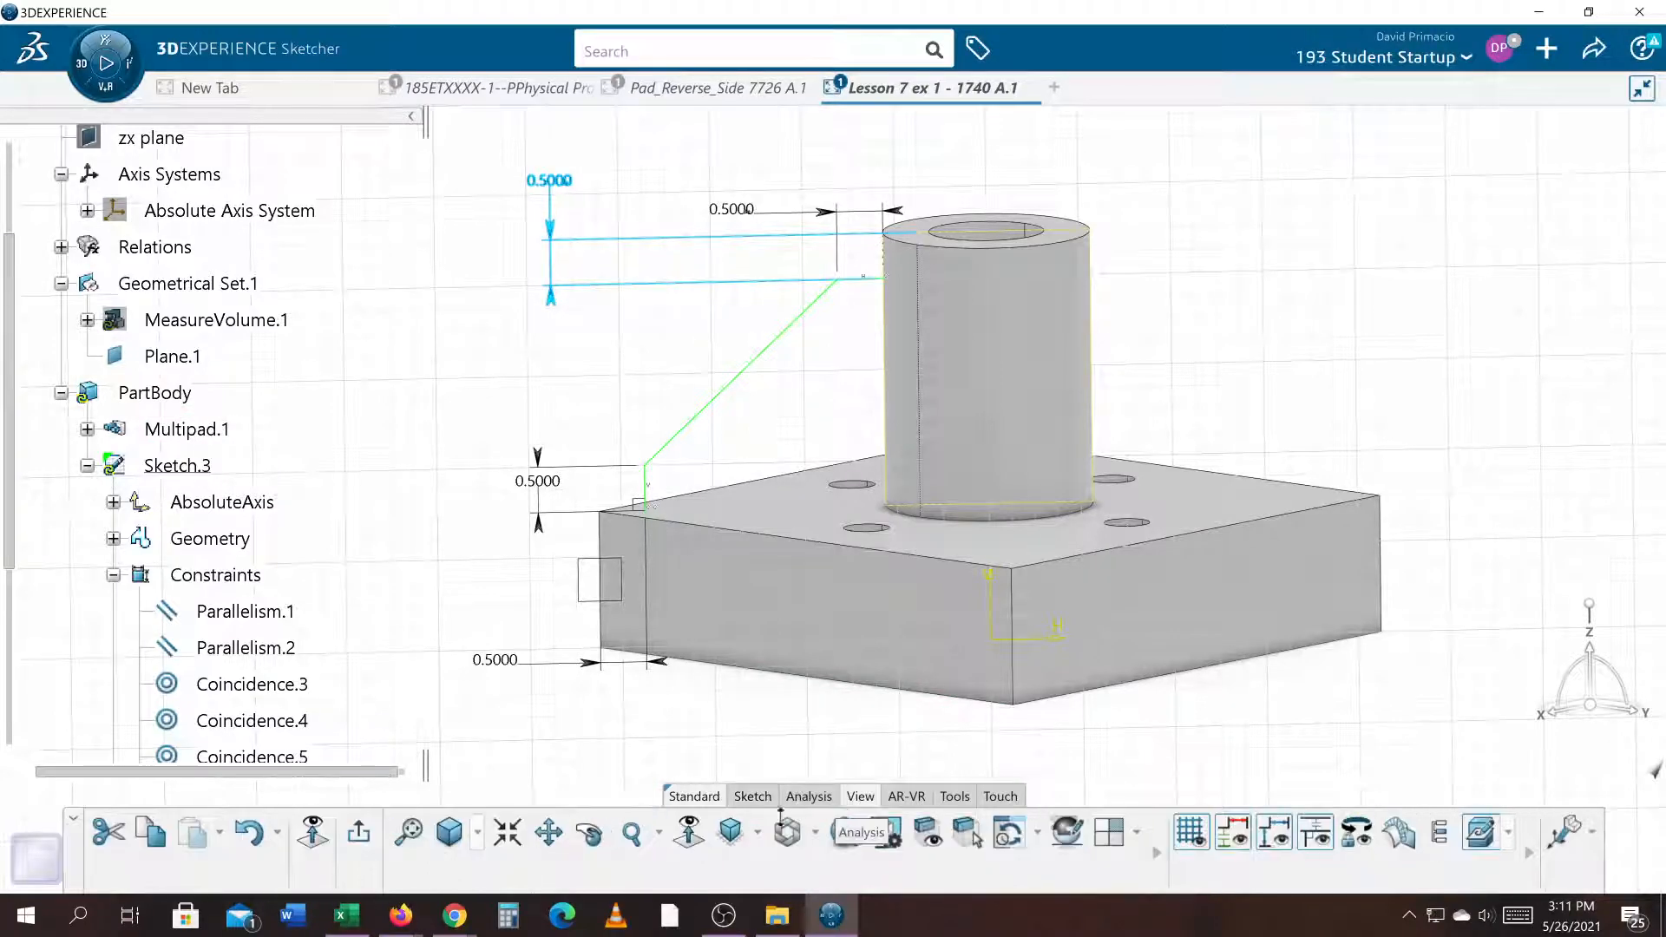
pyautogui.click(690, 833)
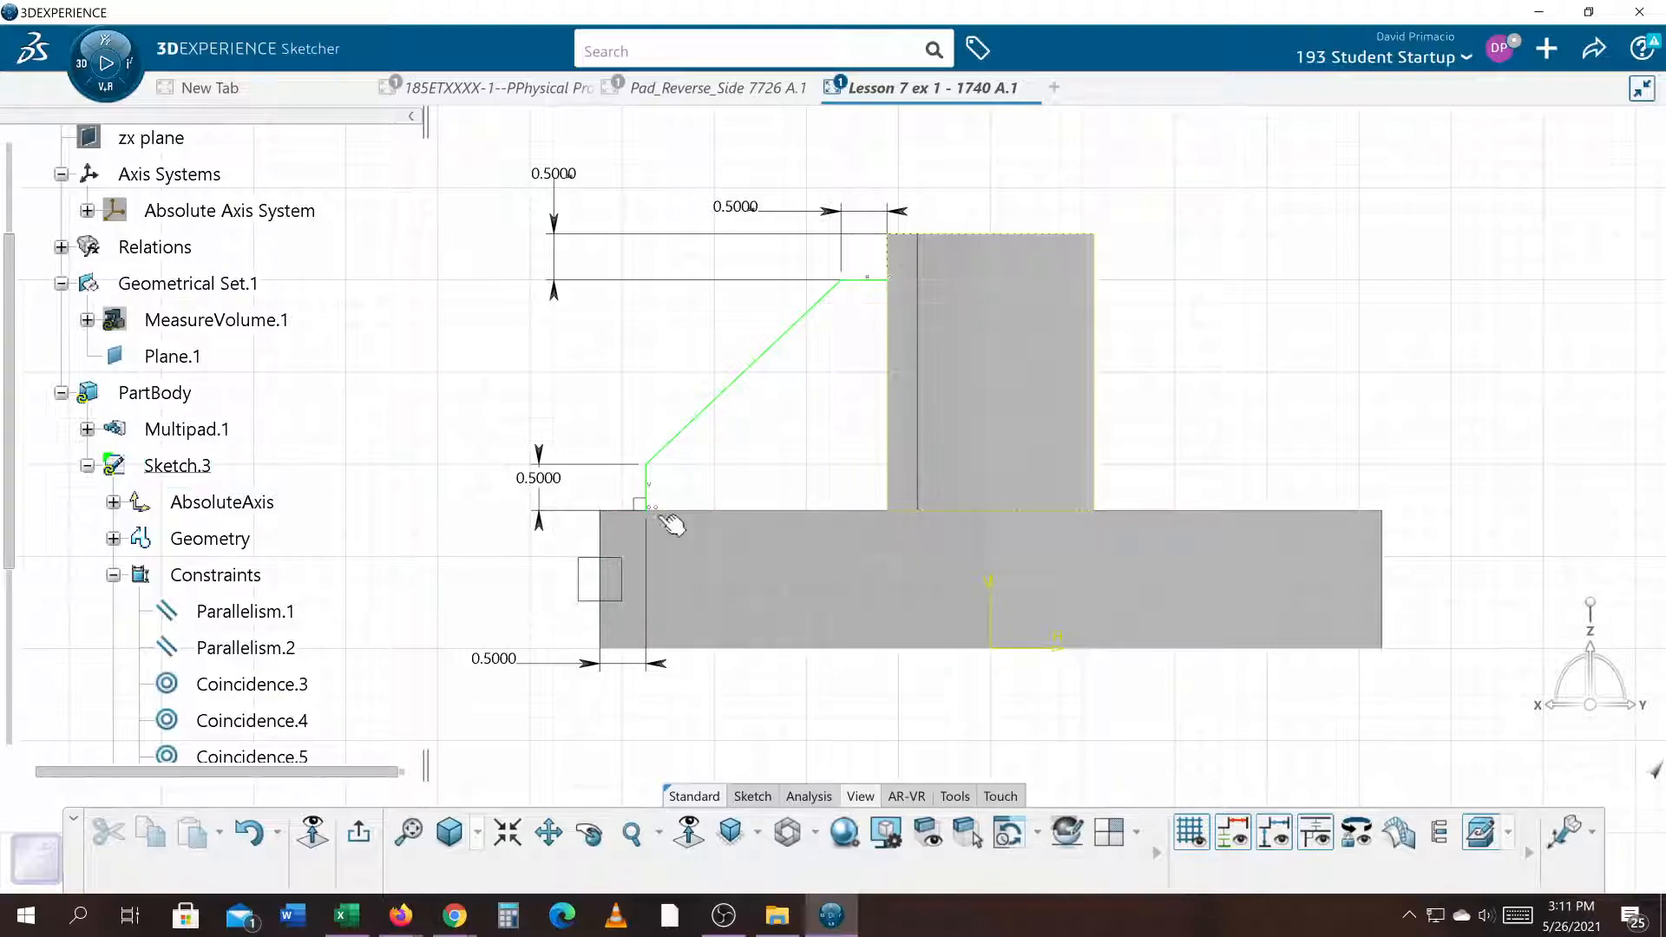
pyautogui.click(359, 834)
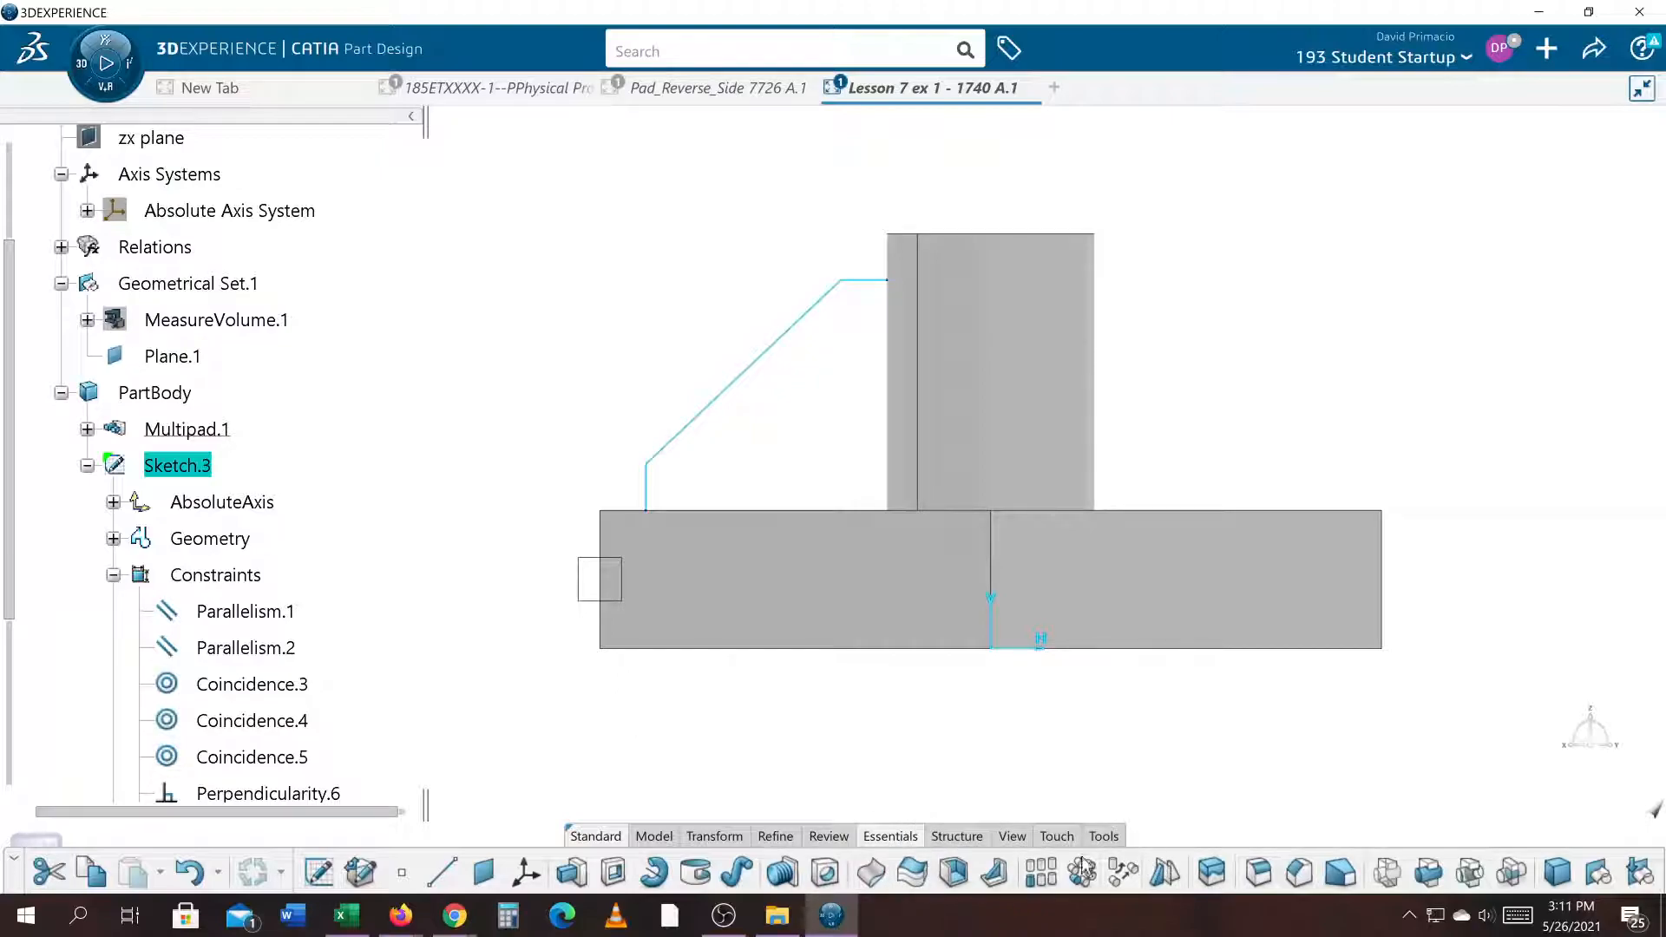
pyautogui.click(1012, 837)
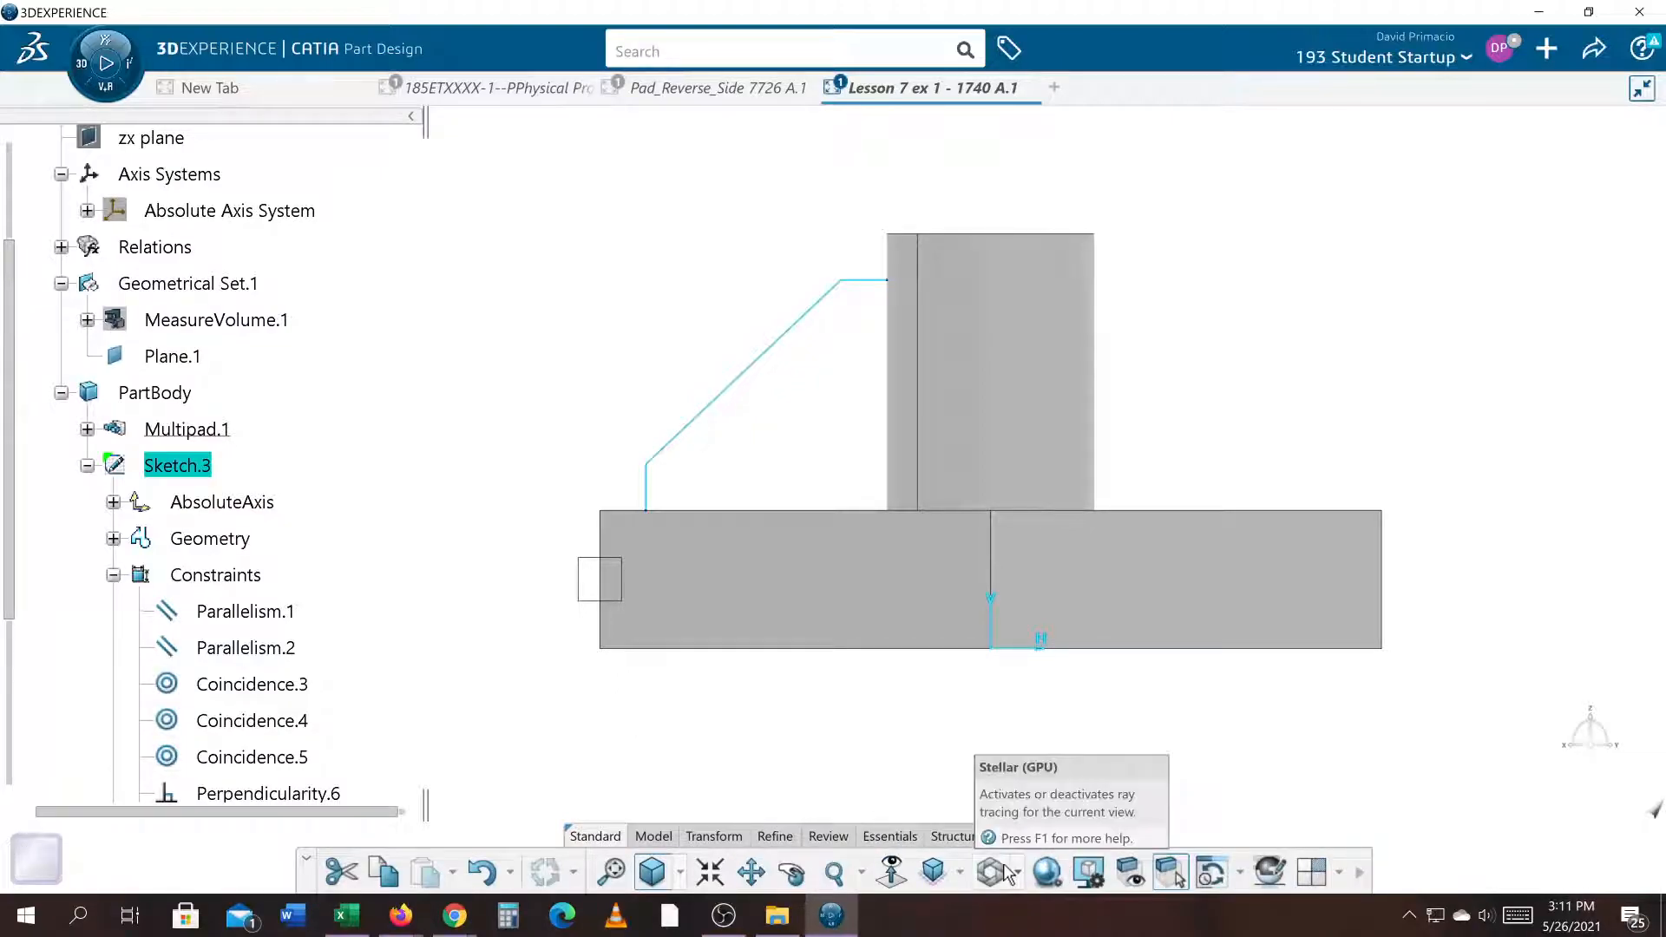
pyautogui.click(934, 872)
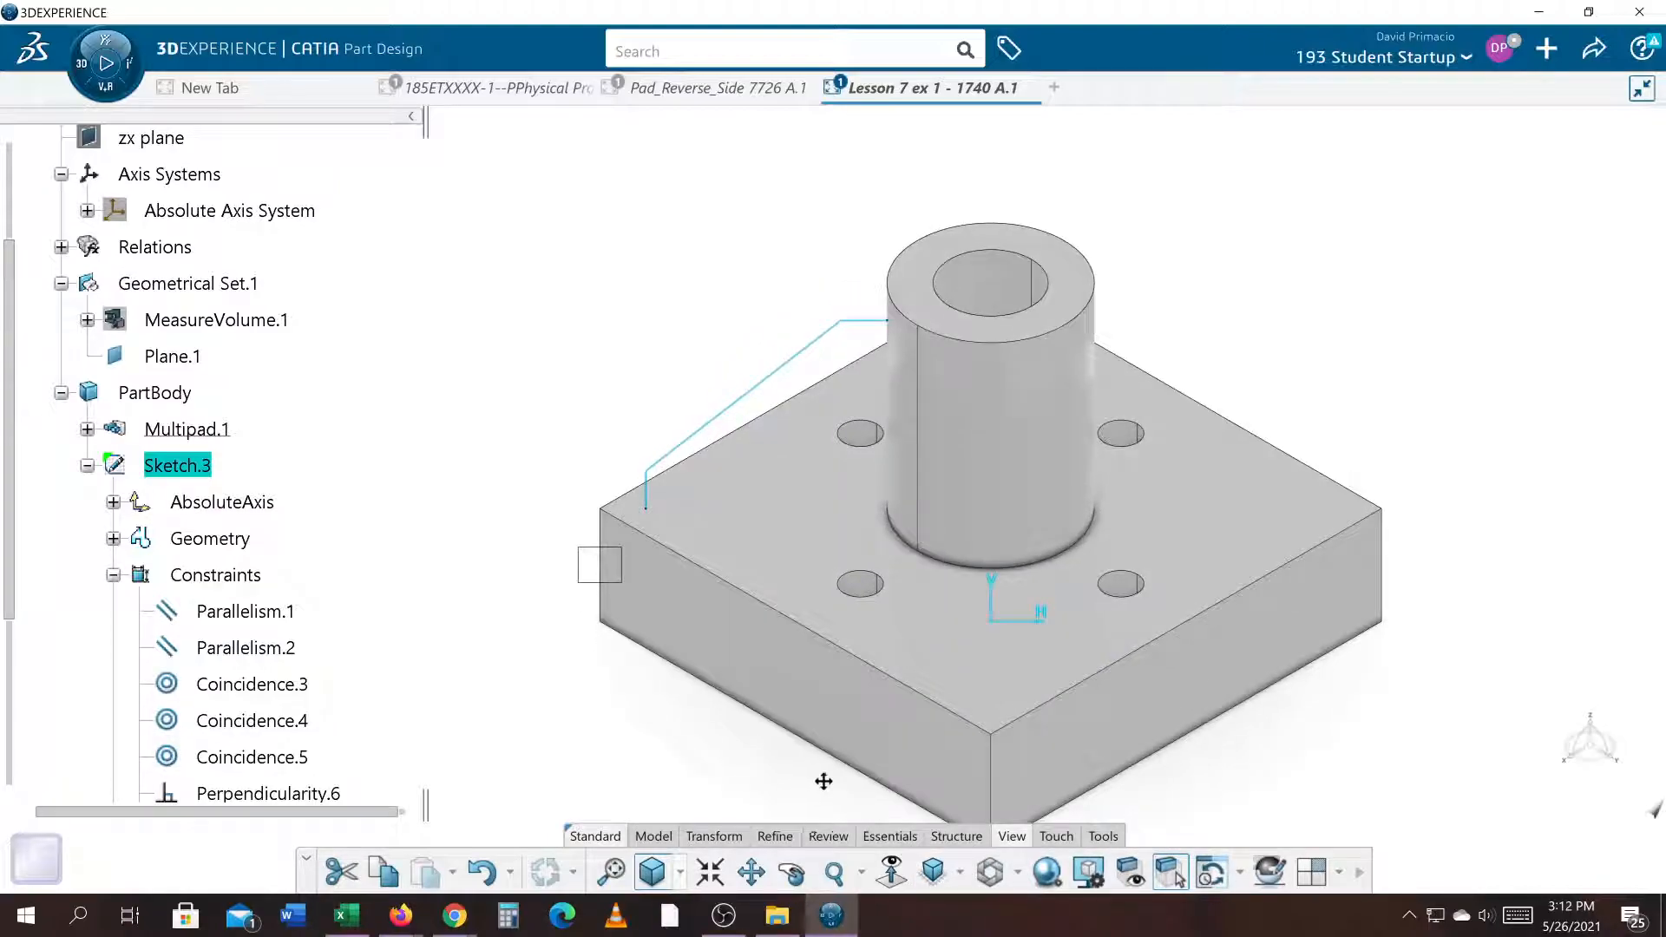
pyautogui.moveTo(912, 723); pyautogui.dragTo(945, 691, button='middle')
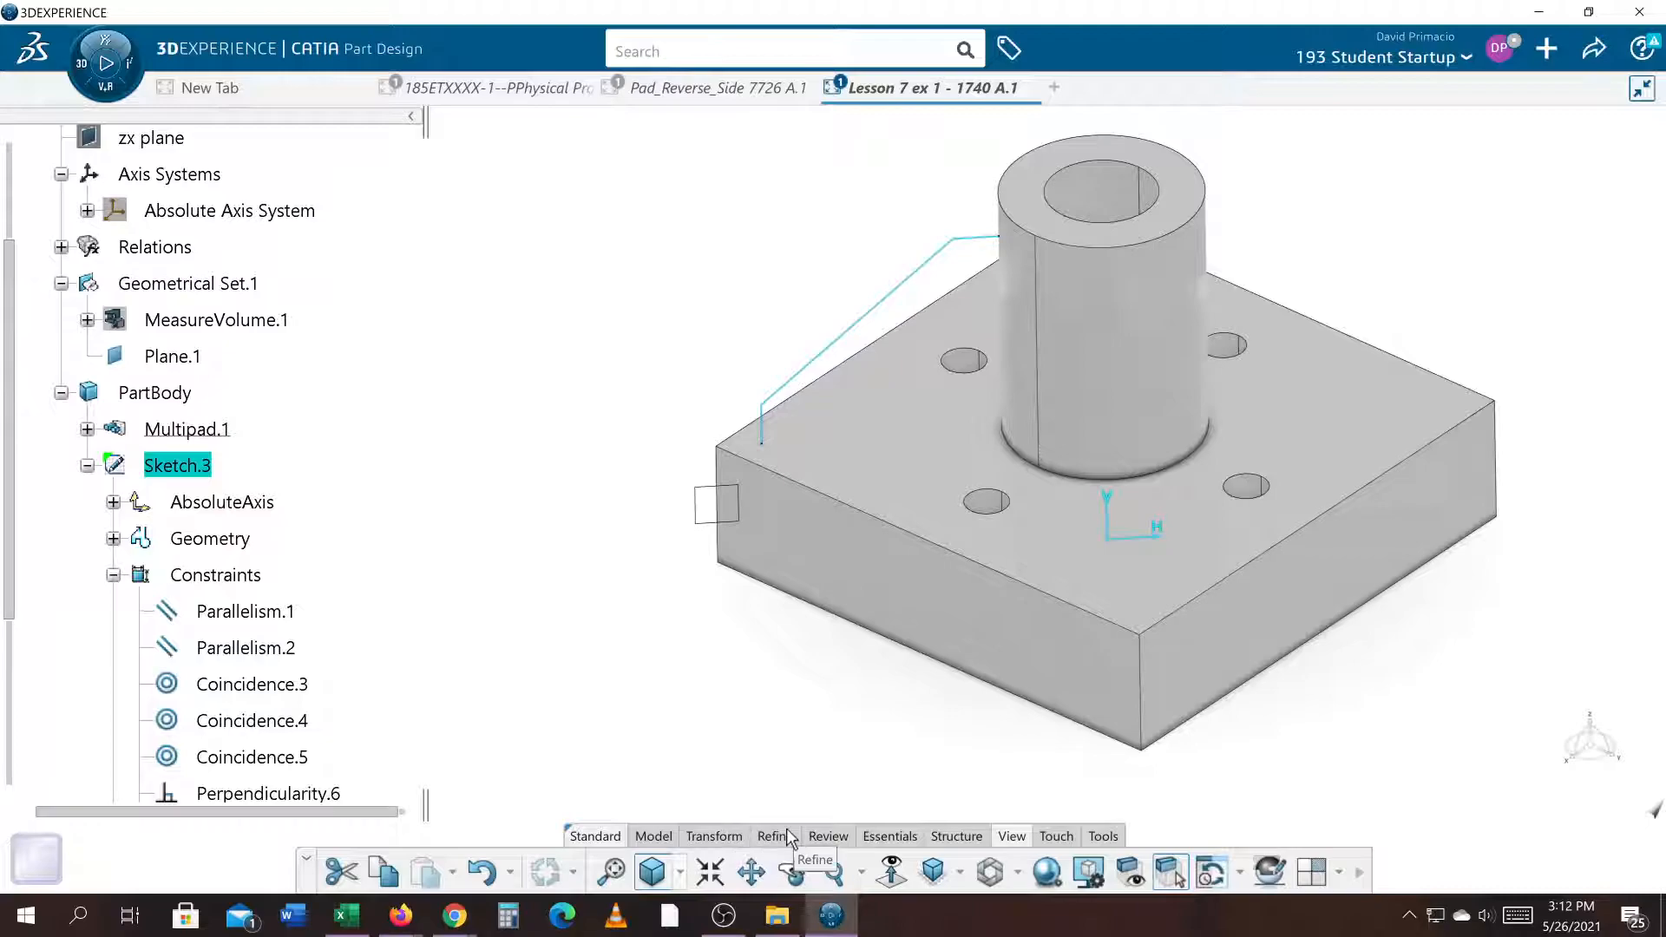
# Create a Stiffener from the open profile sketch with Neutral Fiber on and a thickness of 0.25 in
pyautogui.click(653, 836)
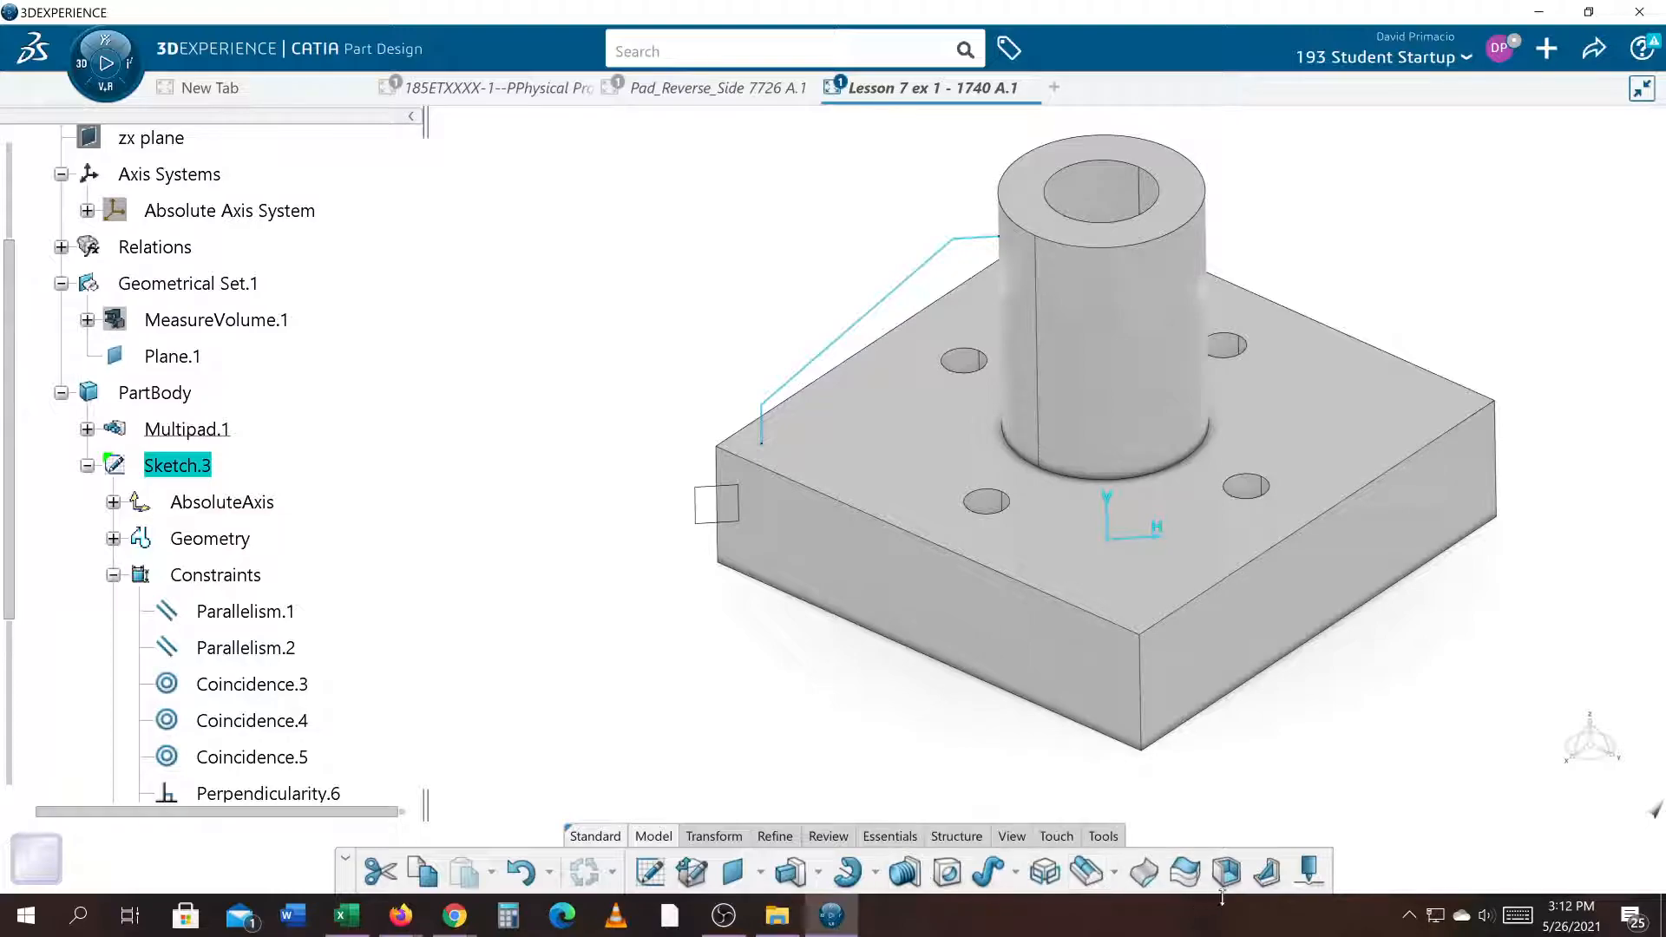
pyautogui.click(1268, 871)
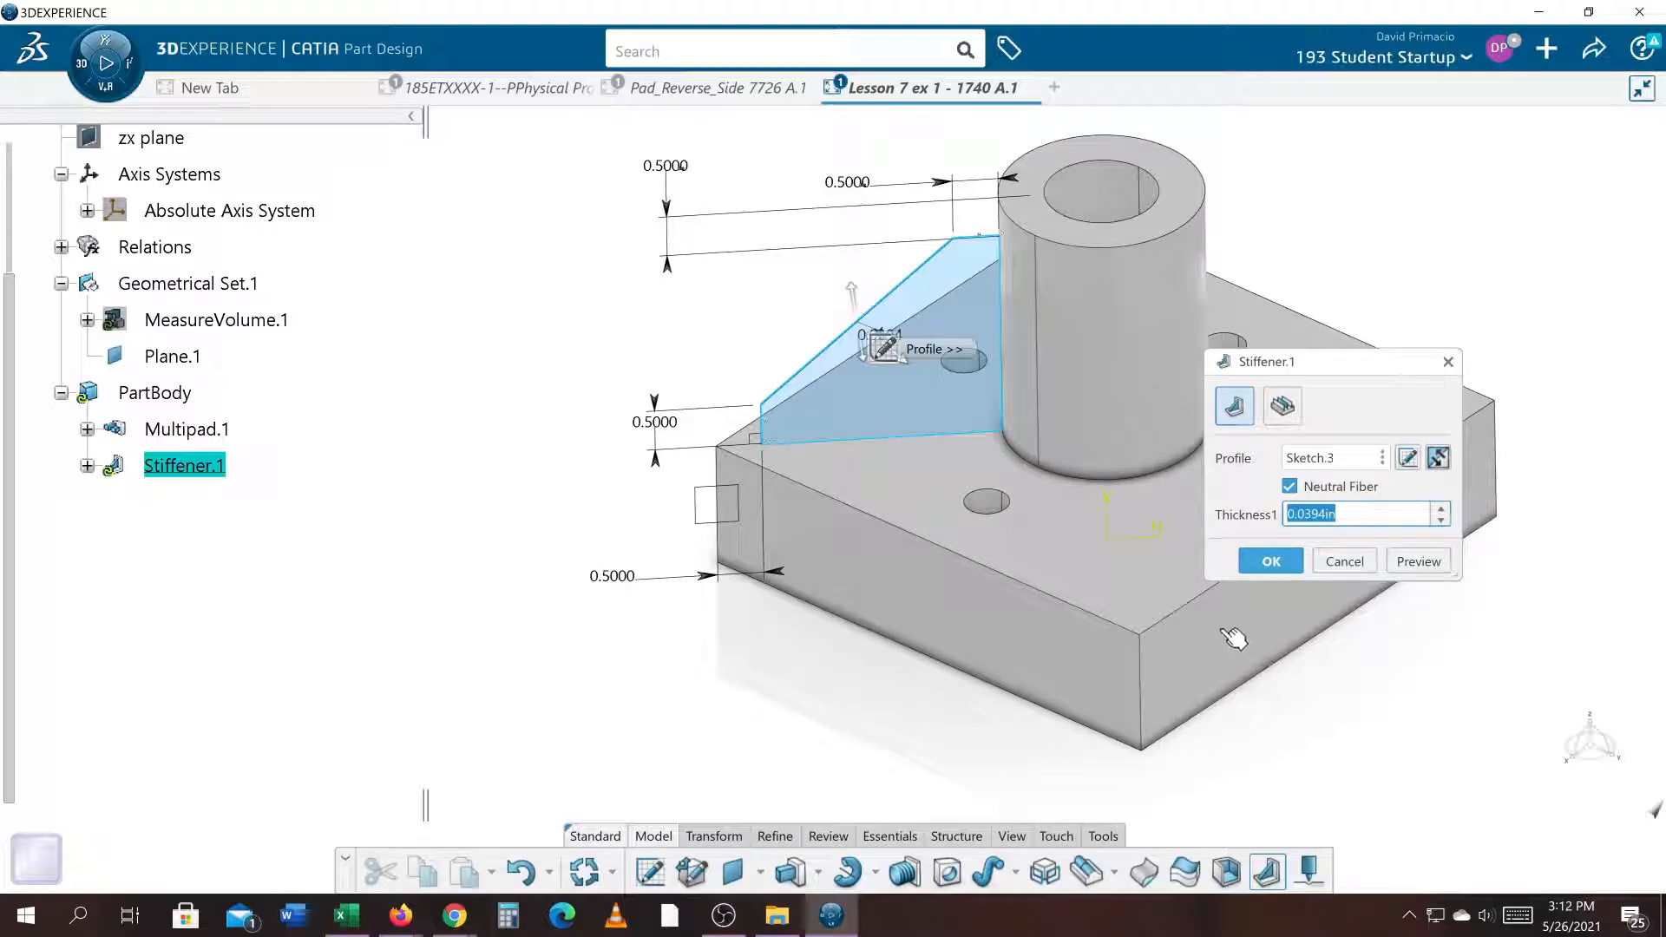
pyautogui.write('.25')
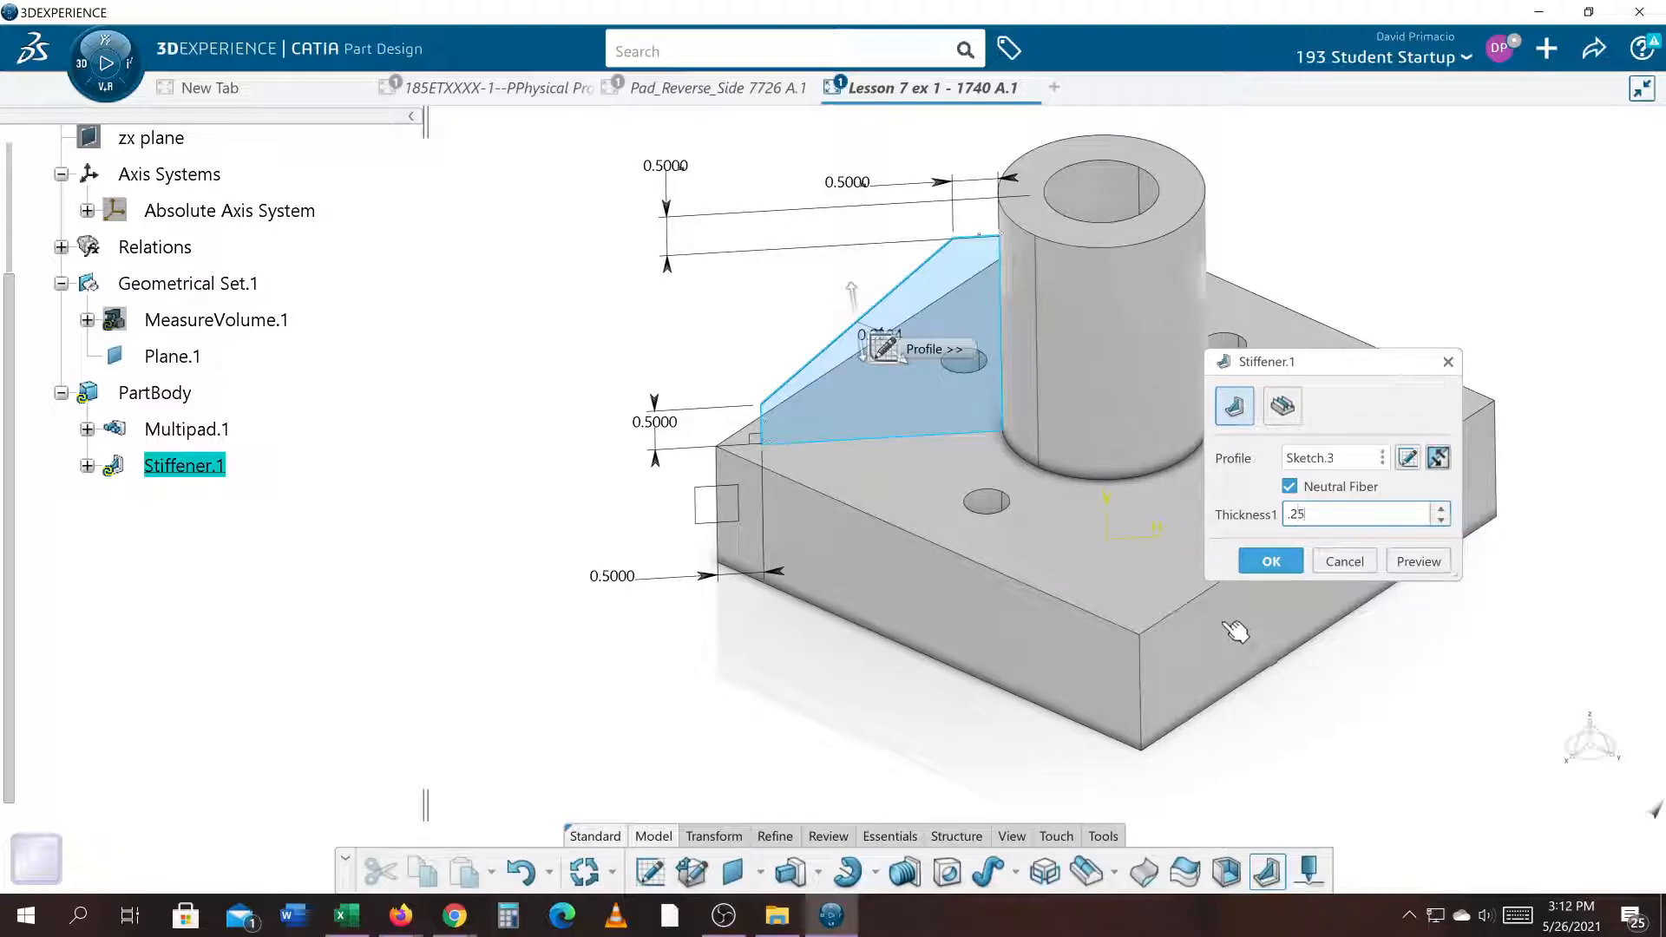
pyautogui.click(1418, 561)
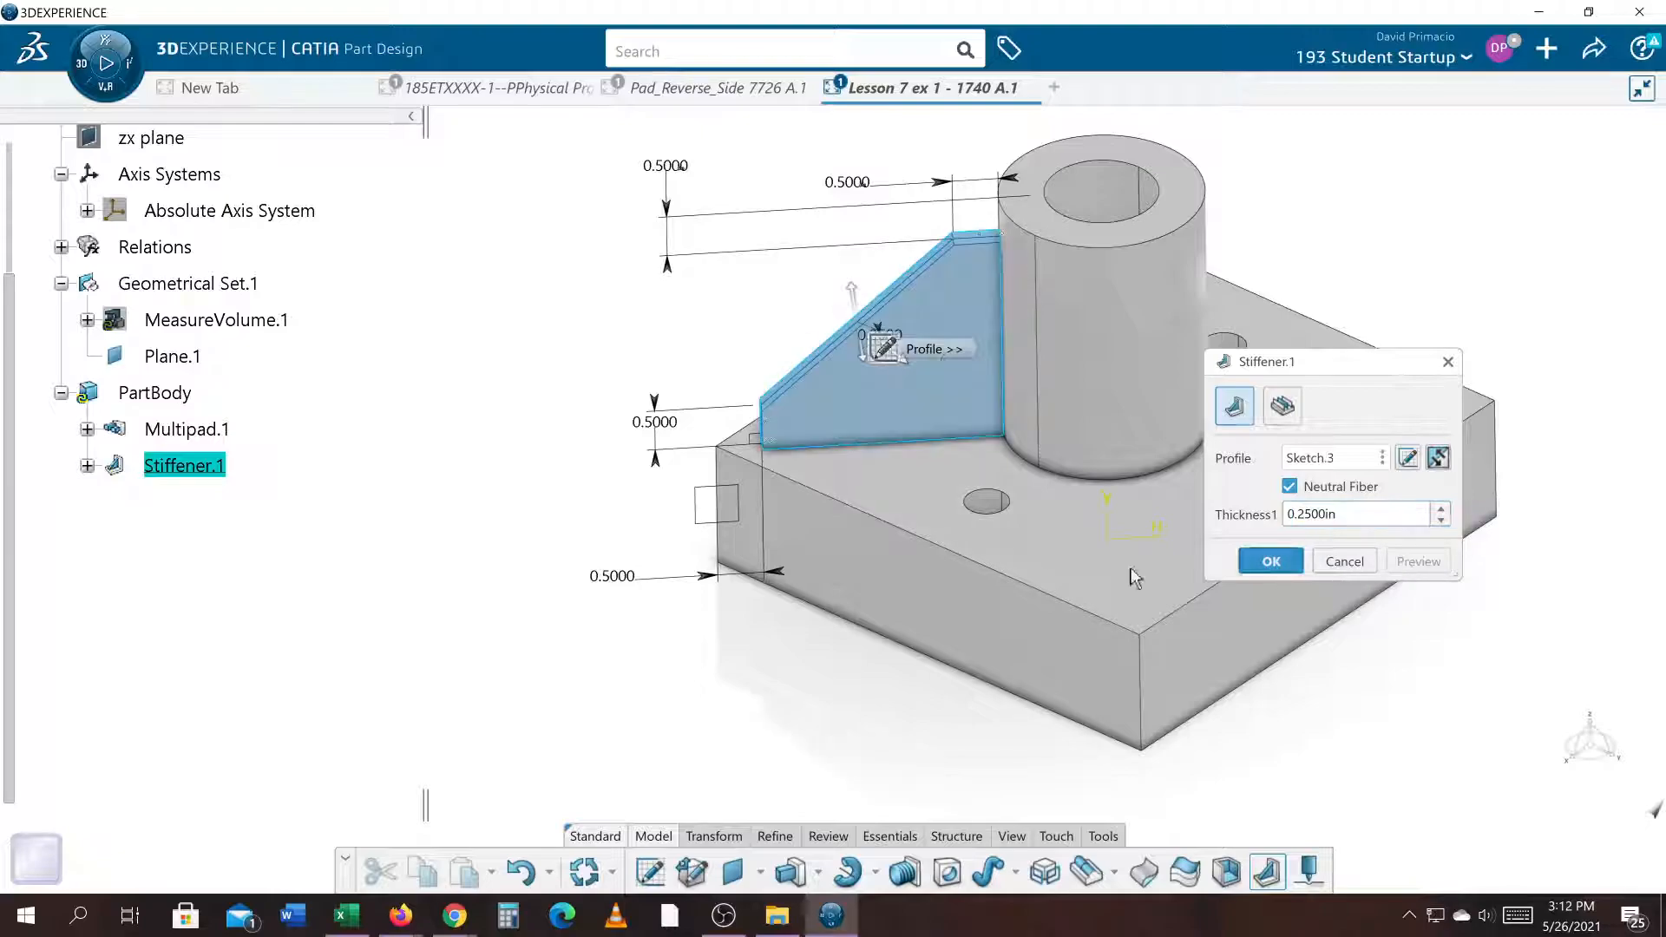
pyautogui.moveTo(764, 638); pyautogui.dragTo(1098, 603, button='middle')
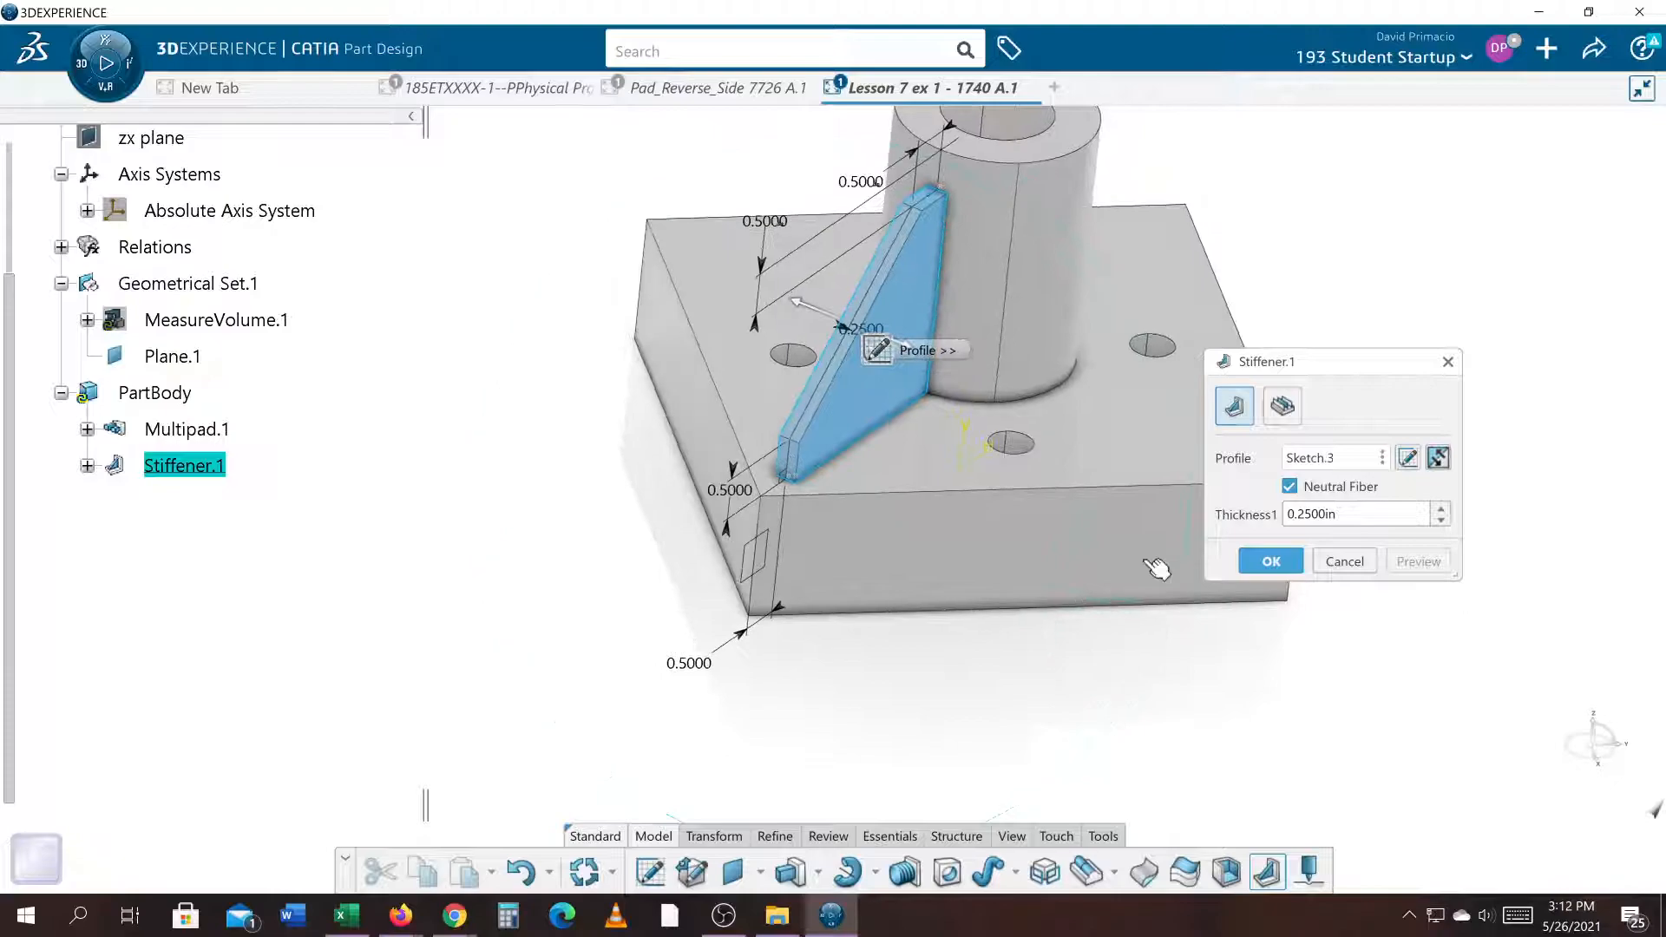
pyautogui.click(1292, 568)
# Test the stiffener's link to the cylinder by setting the Multipad's domain 7 first limit to 6 in, and undo the change
pyautogui.moveTo(841, 733); pyautogui.dragTo(708, 759, button='middle')
pyautogui.click(1104, 365)
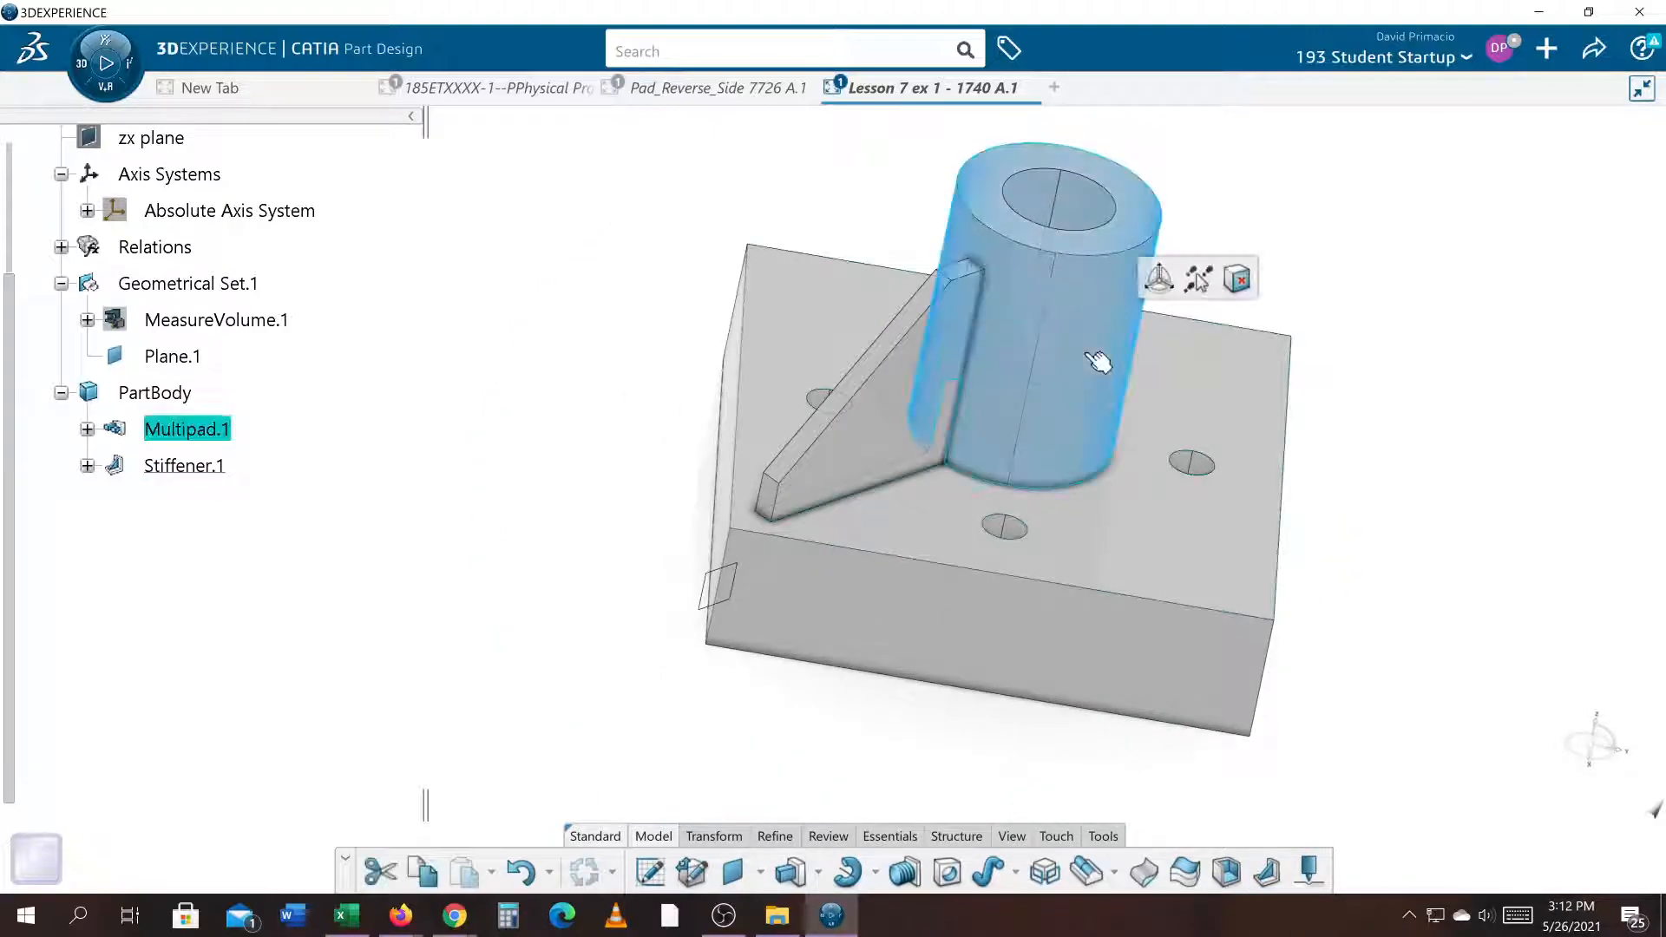
pyautogui.doubleClick(1090, 358)
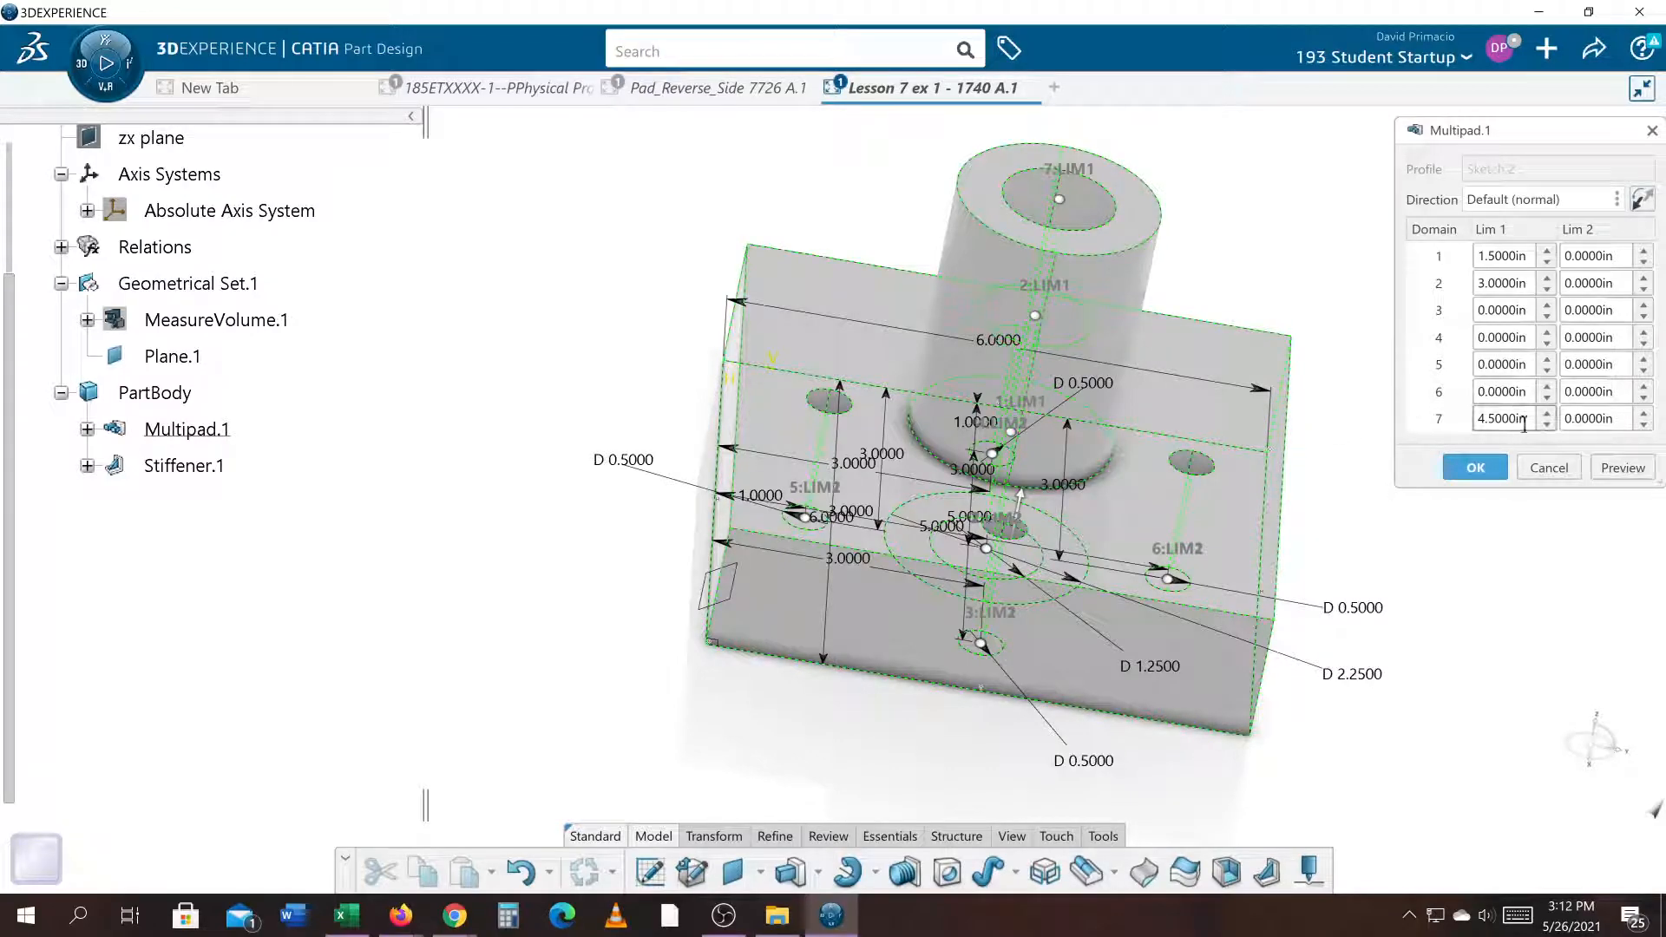
pyautogui.moveTo(1527, 418); pyautogui.dragTo(1418, 433)
pyautogui.write('6')
pyautogui.press('Return')
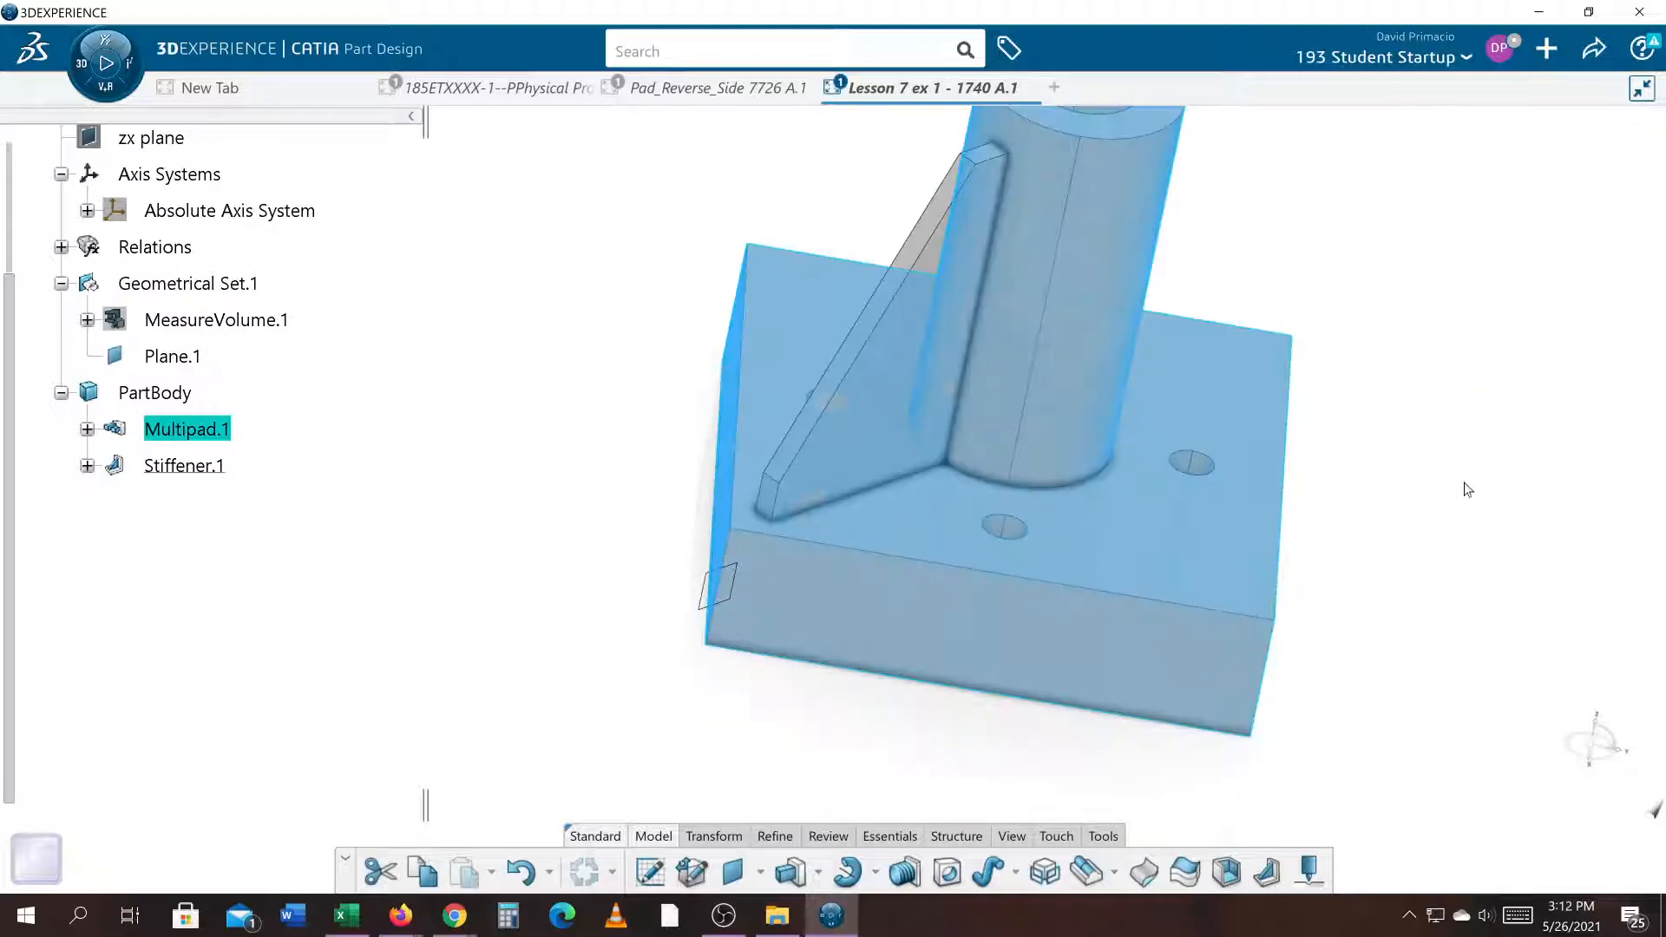
pyautogui.moveTo(1146, 469); pyautogui.dragTo(874, 652, button='middle')
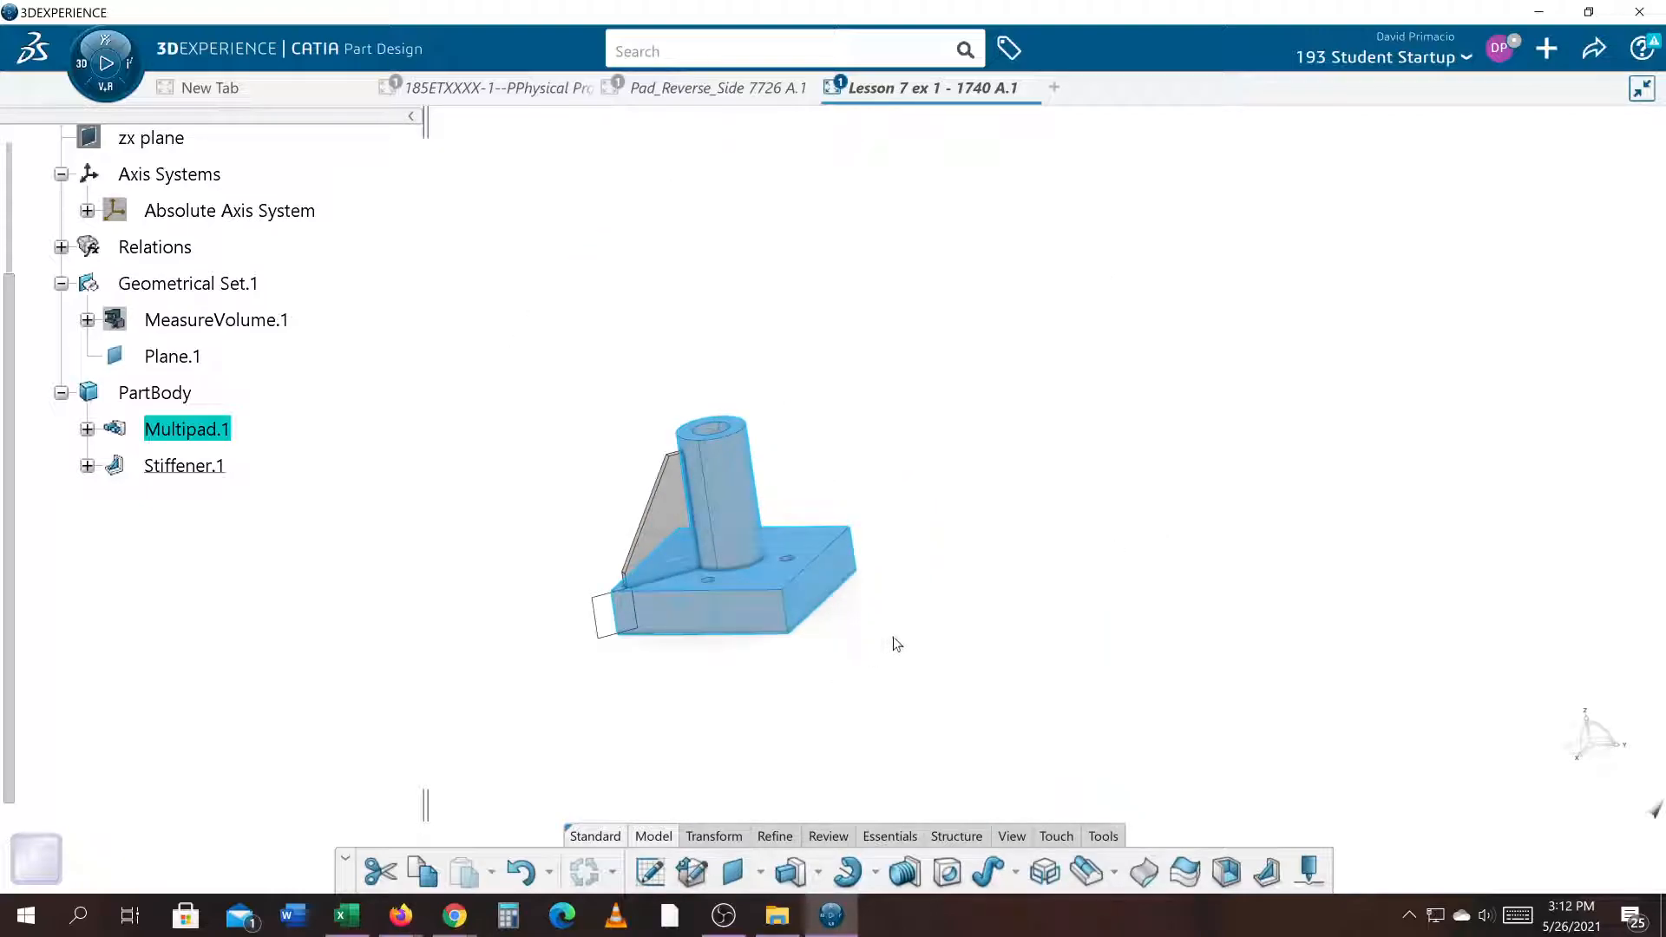
pyautogui.click(903, 639)
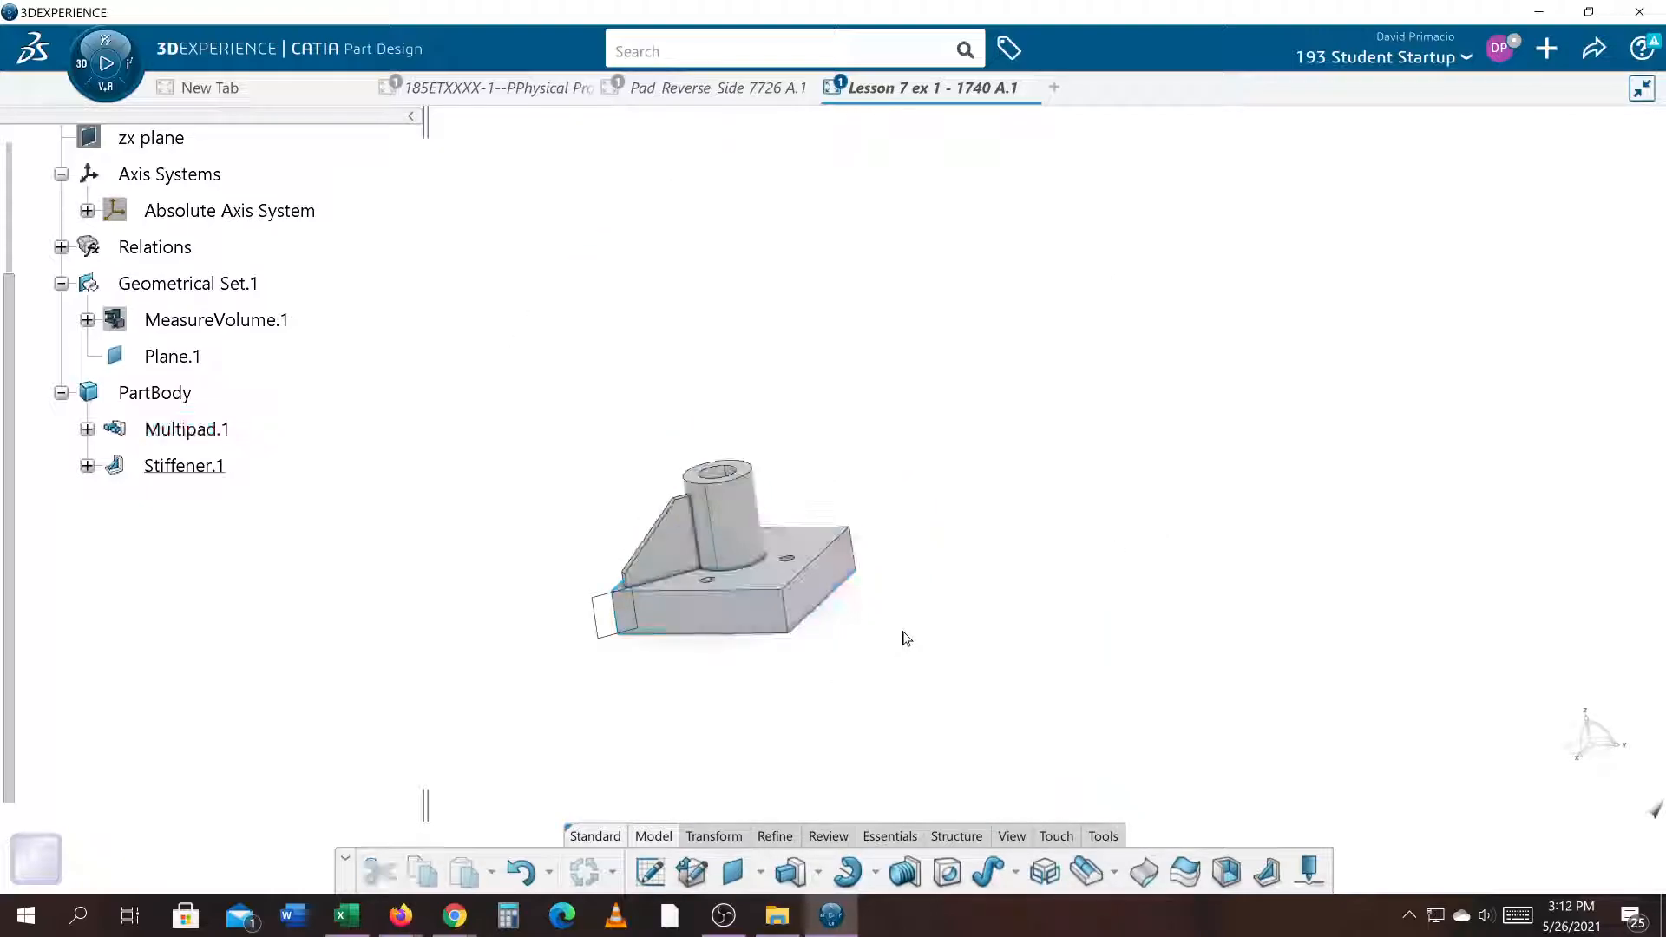
# Set up a Circular Pattern of the stiffener around the cylinder's outer face with 3 instances at 90° angular spacing
pyautogui.moveTo(777, 646); pyautogui.dragTo(829, 584, button='middle')
pyautogui.moveTo(1220, 634); pyautogui.dragTo(1175, 639, button='middle')
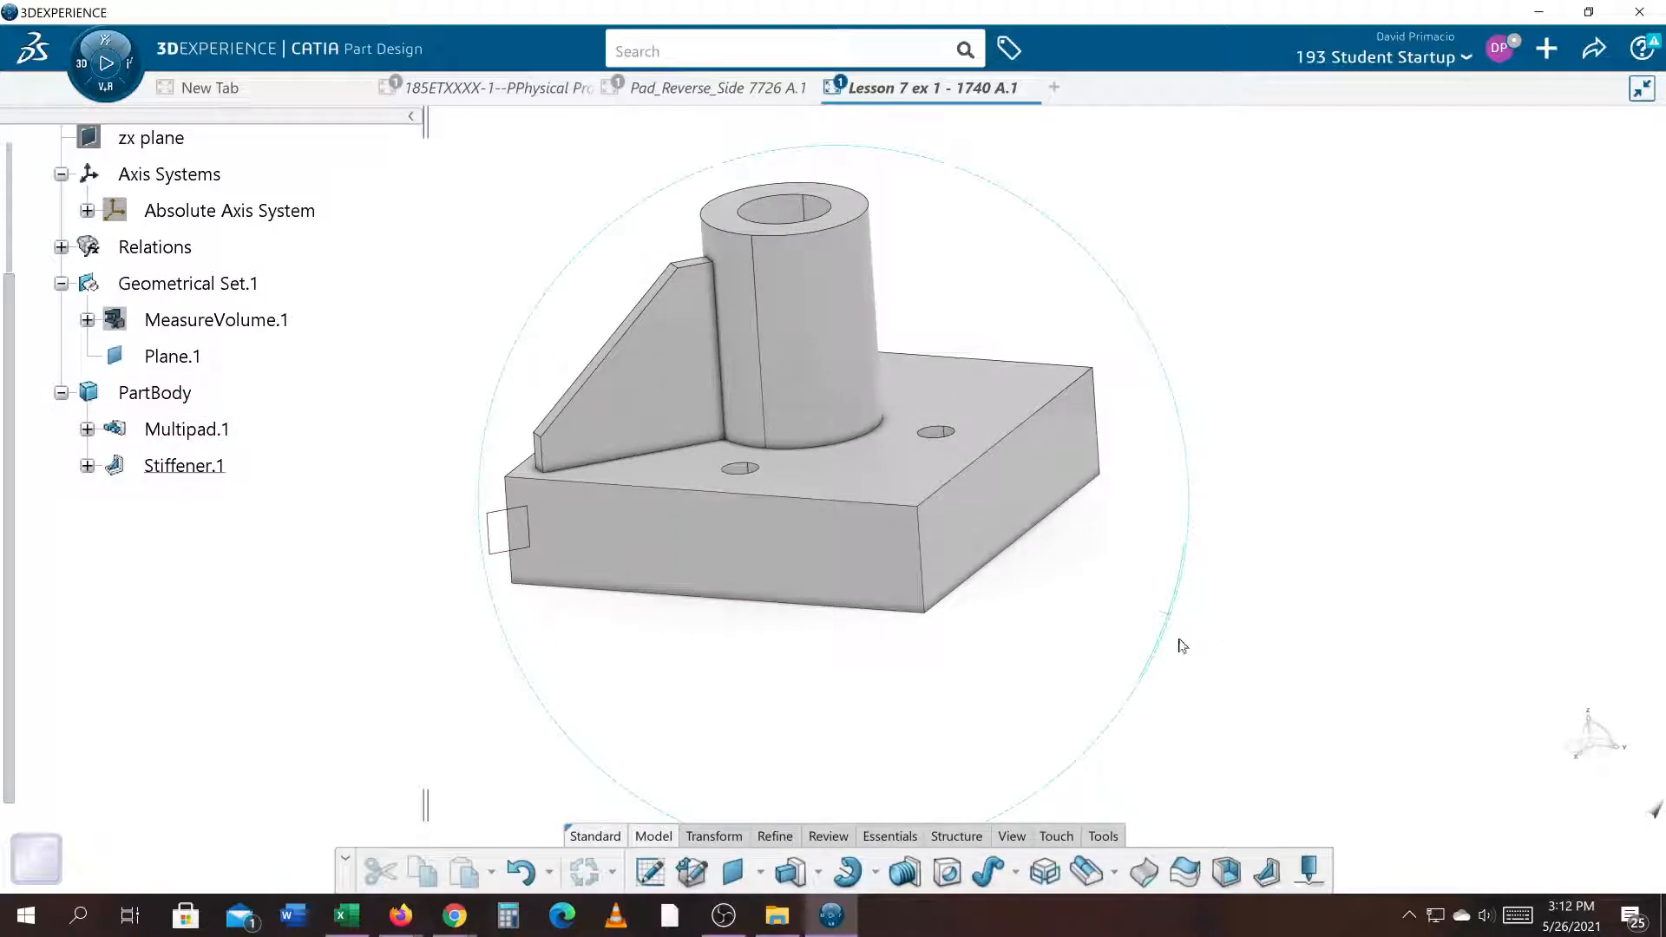
pyautogui.click(186, 466)
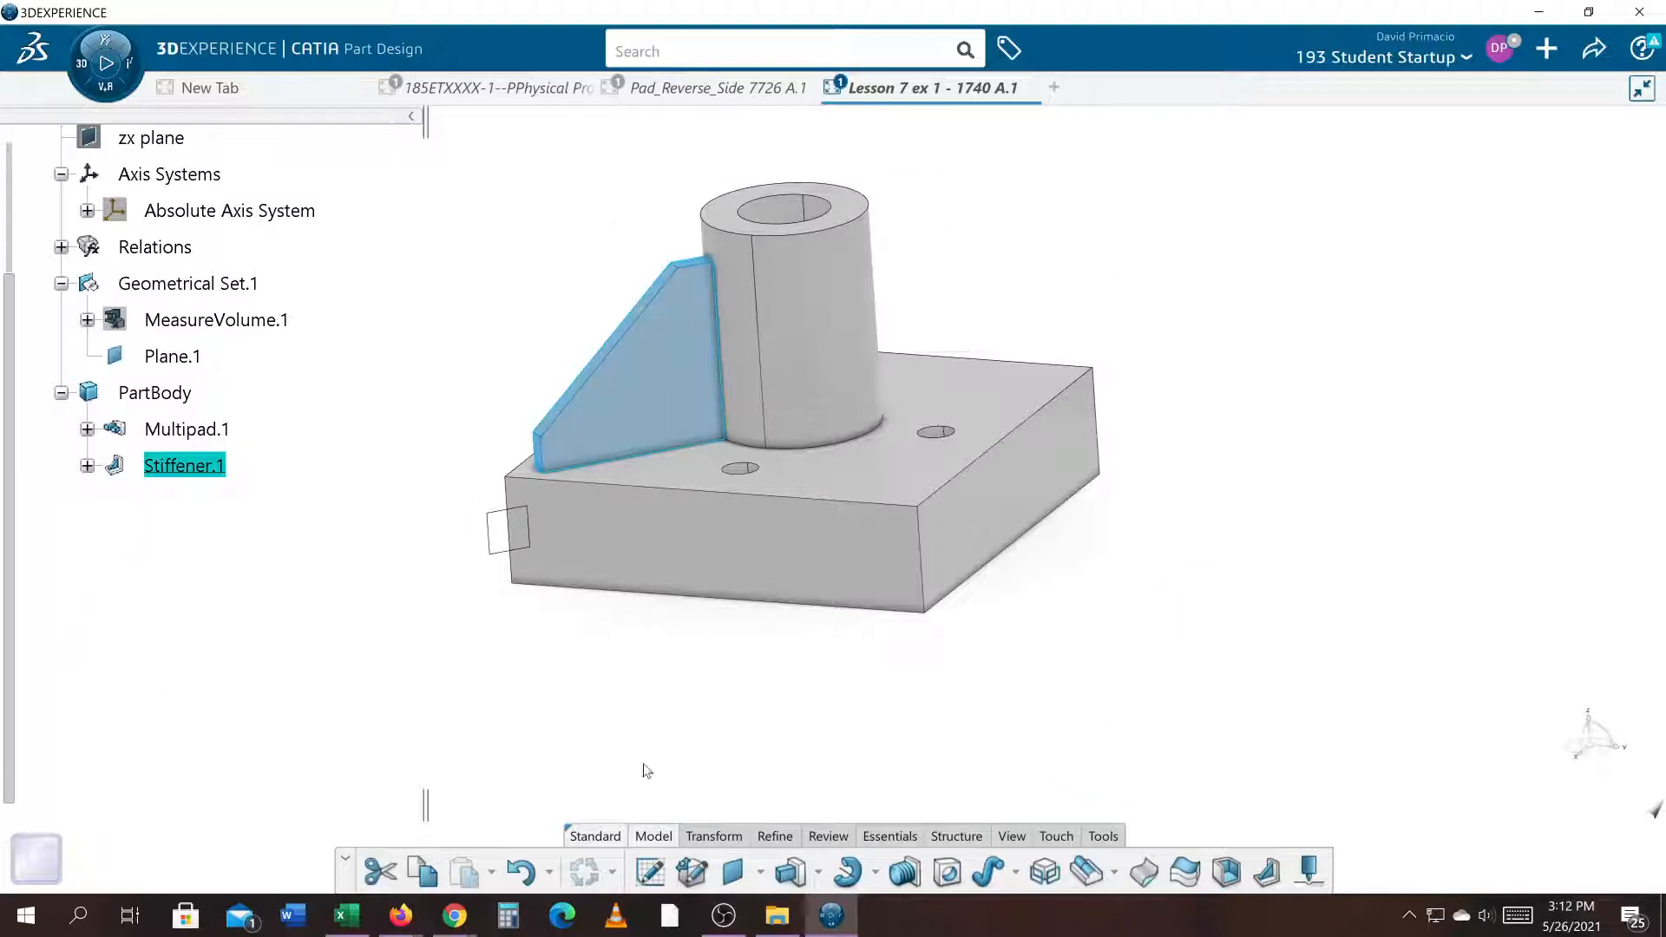
pyautogui.click(717, 837)
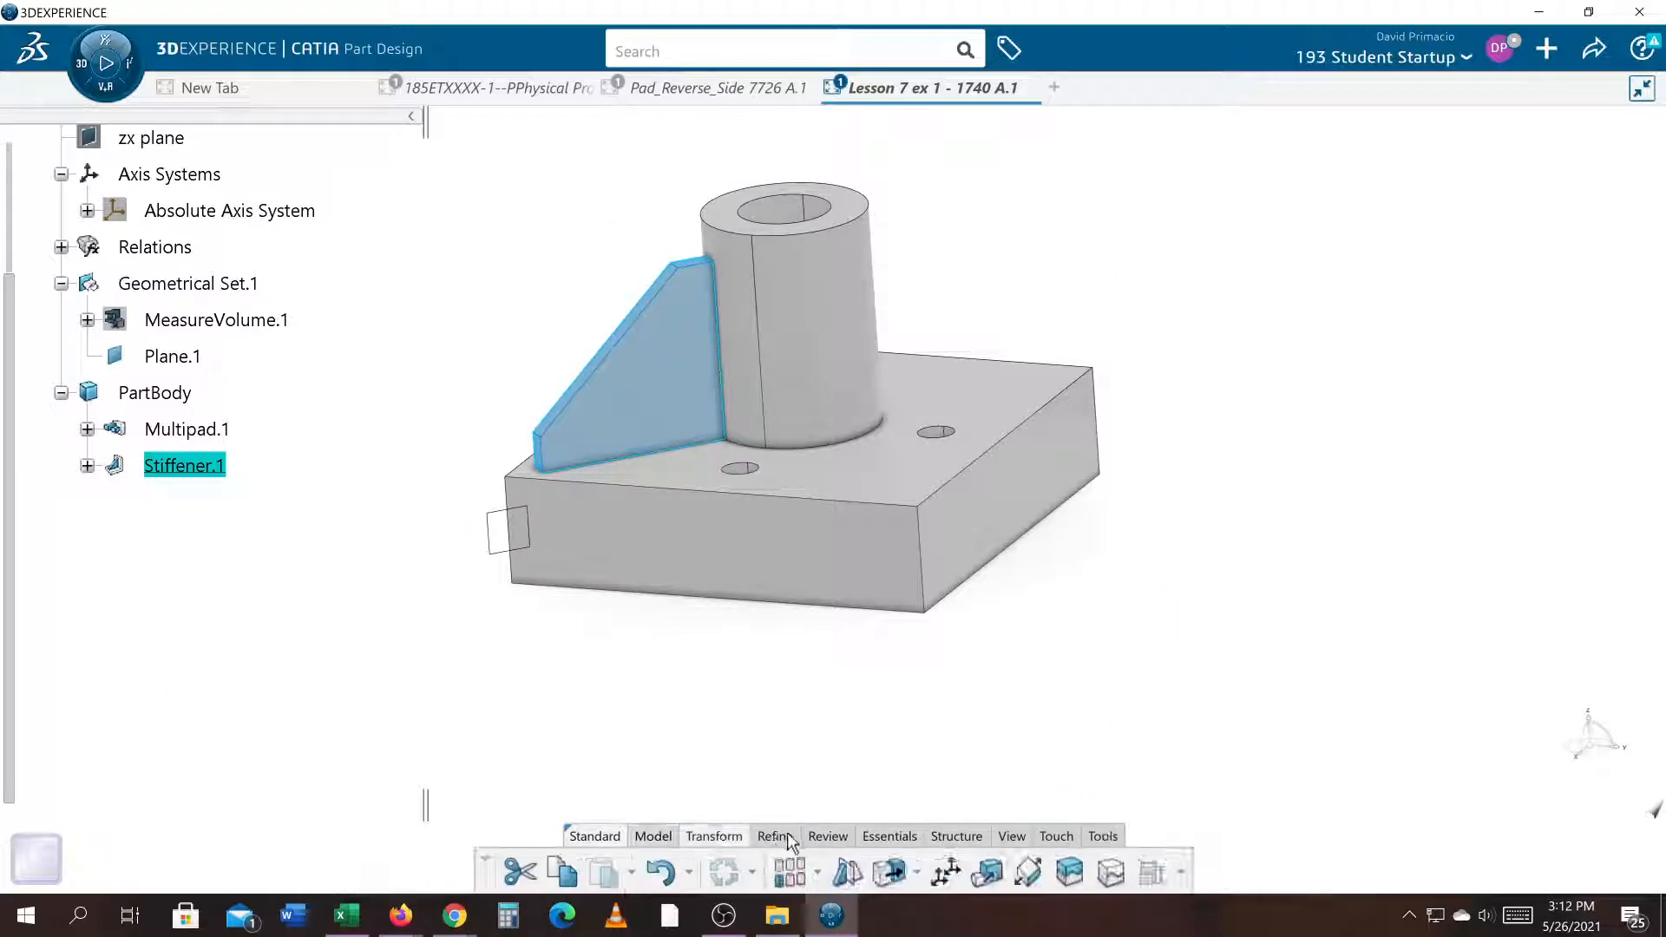
pyautogui.click(817, 879)
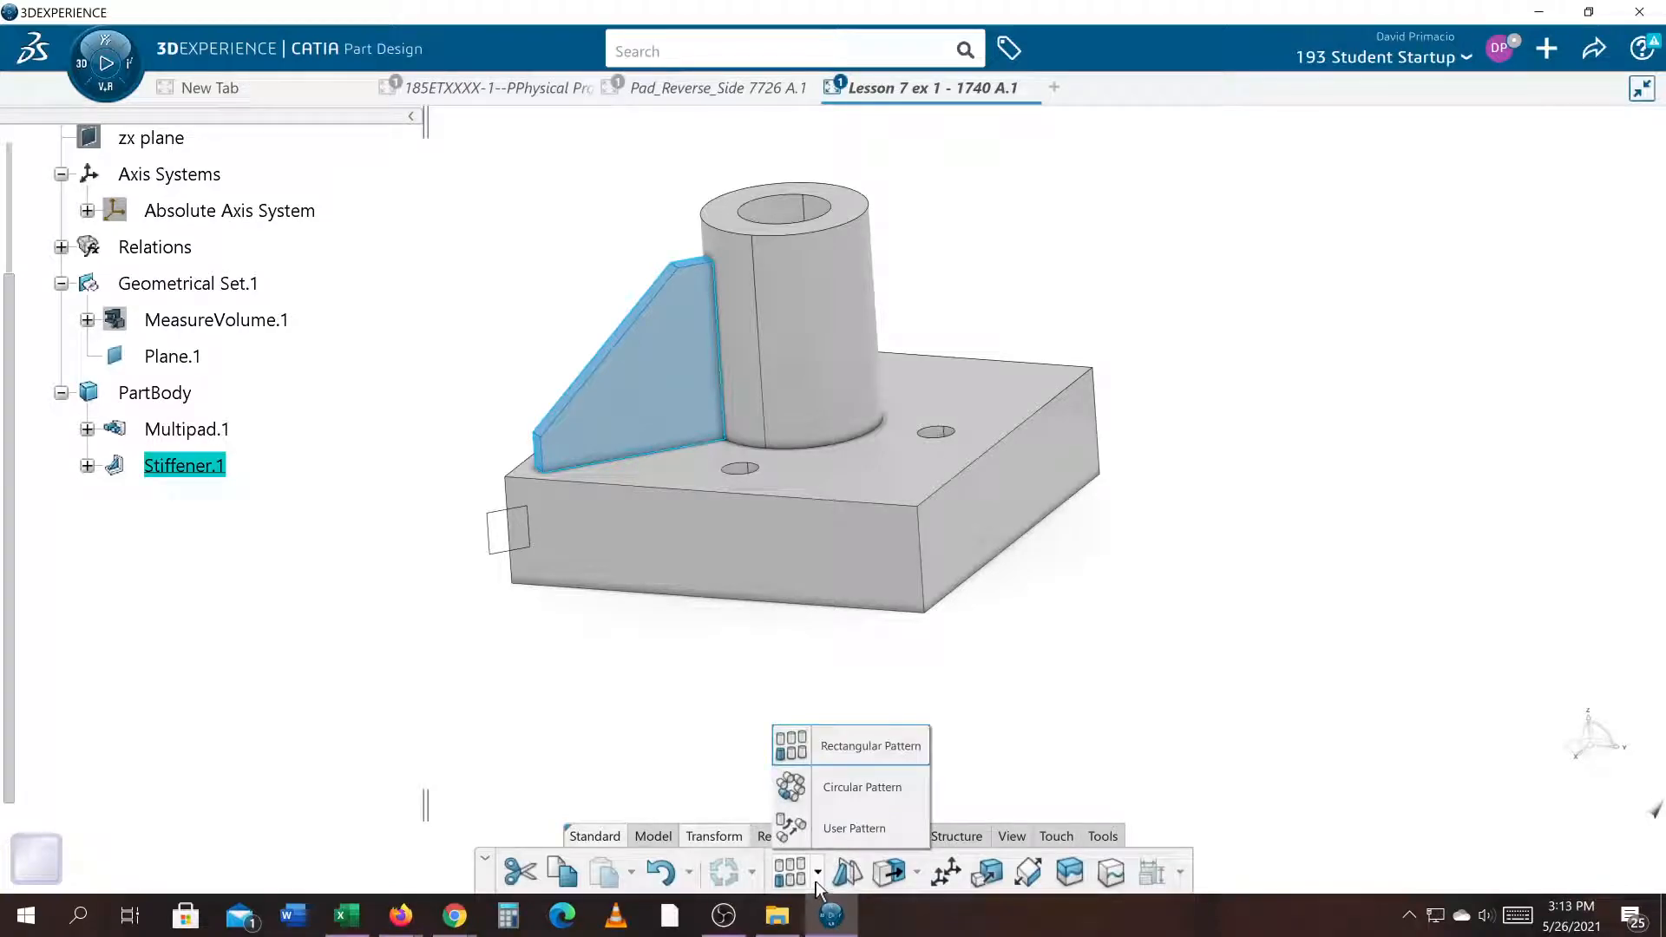
pyautogui.click(851, 788)
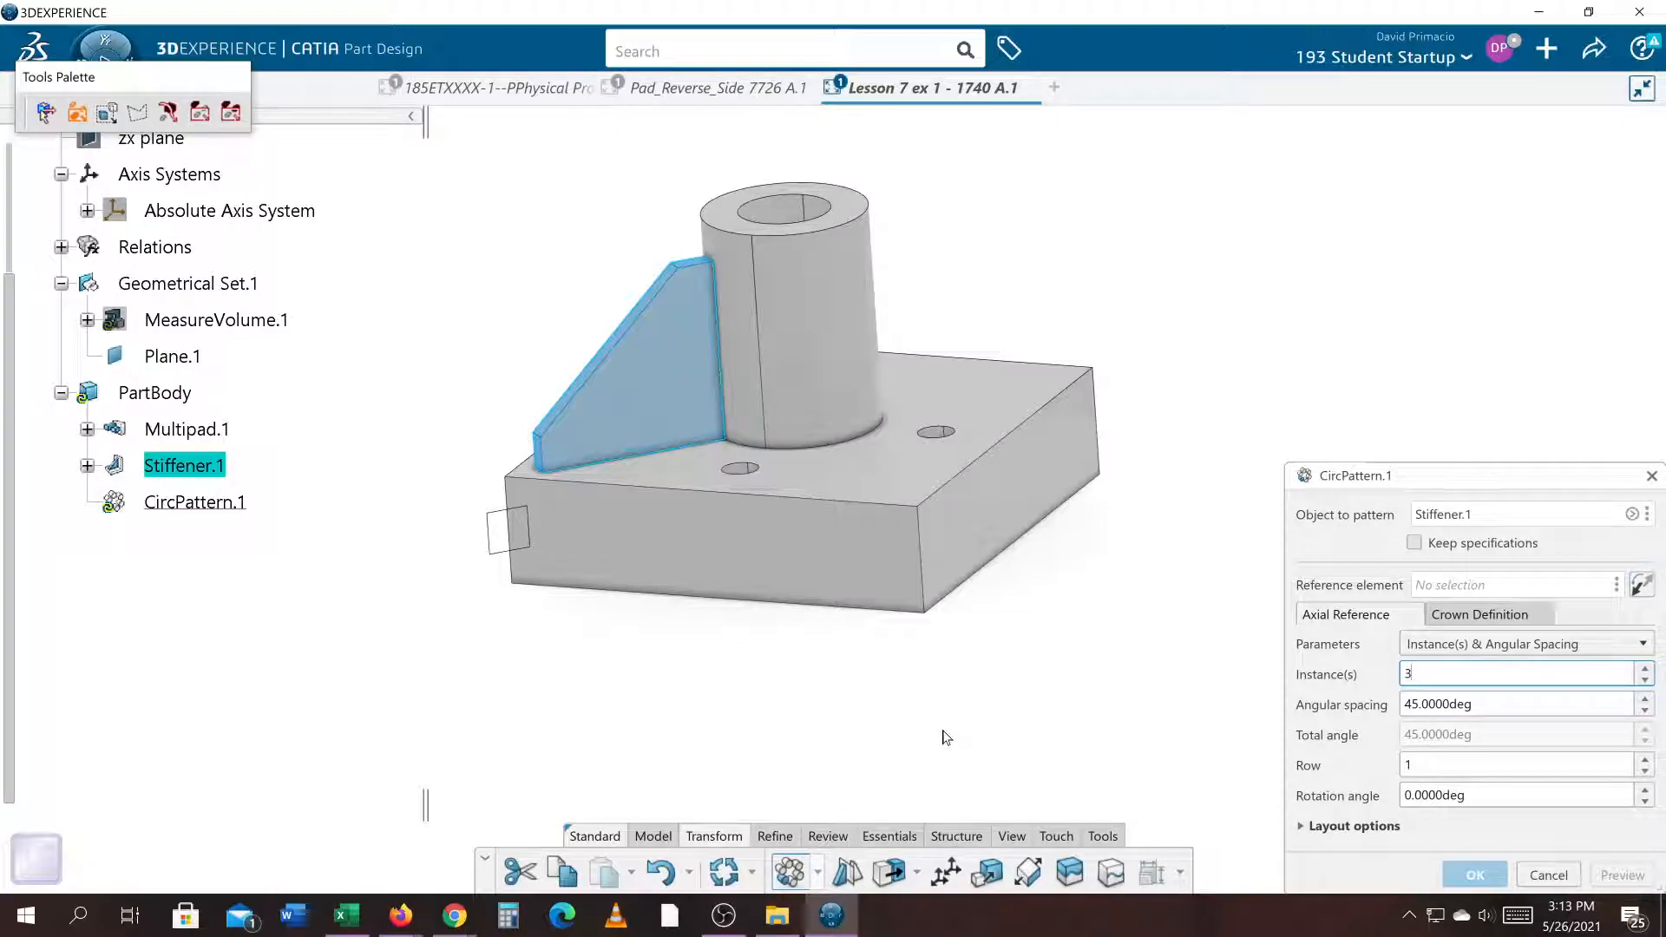
pyautogui.press('Tab')
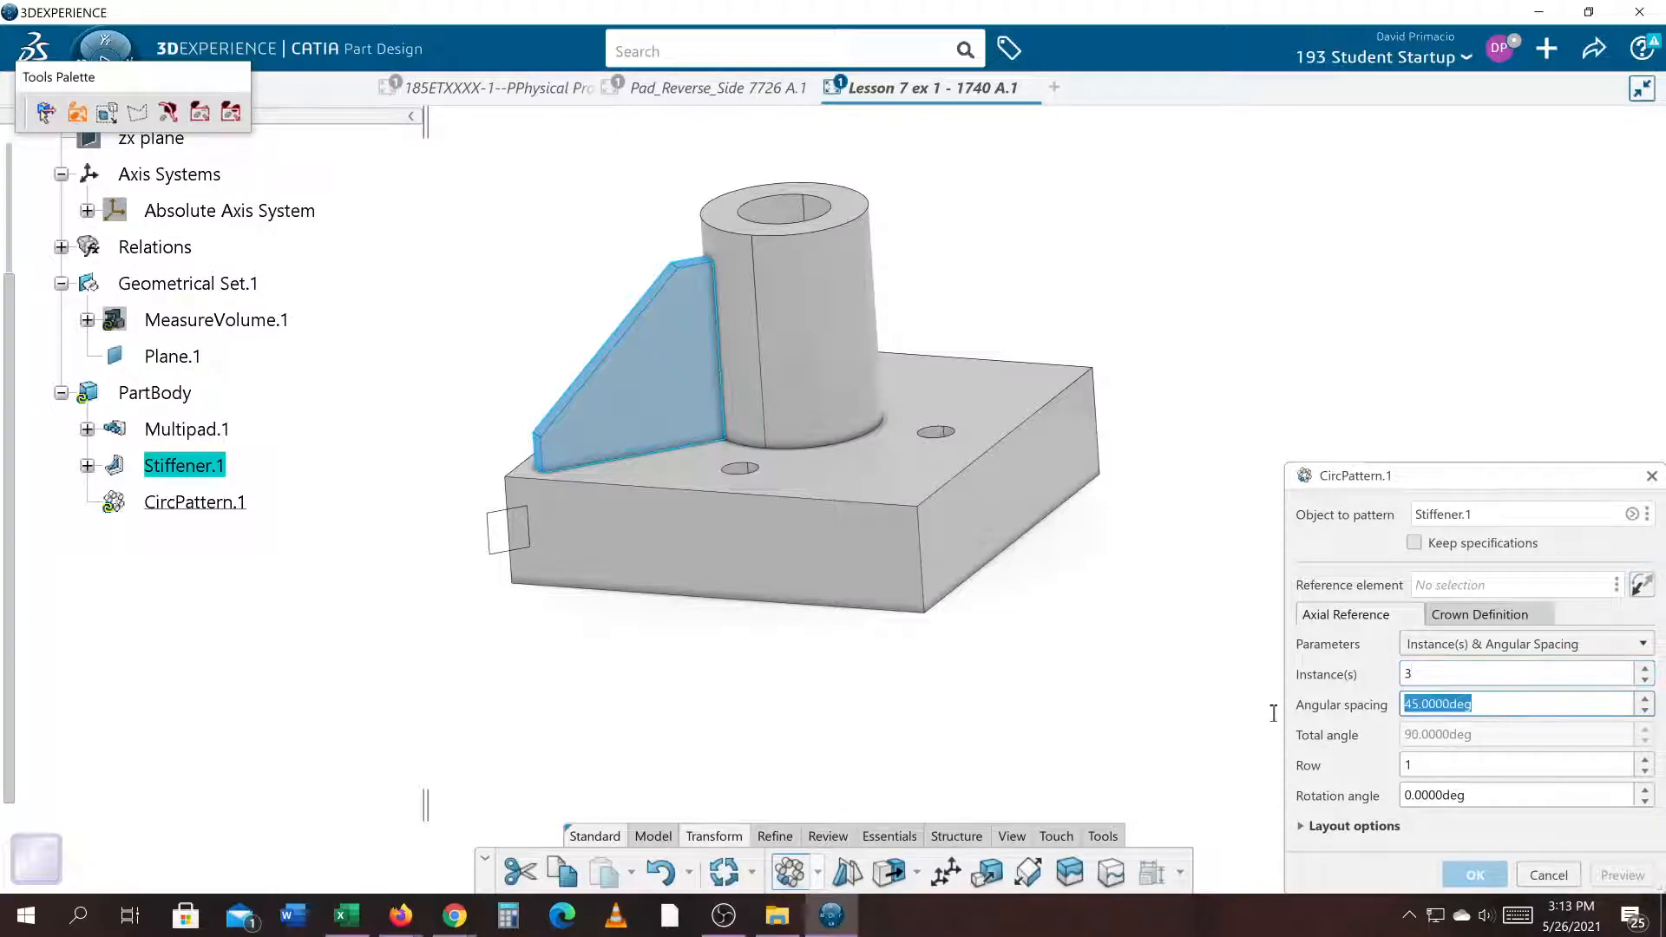
pyautogui.write('90')
pyautogui.click(1433, 590)
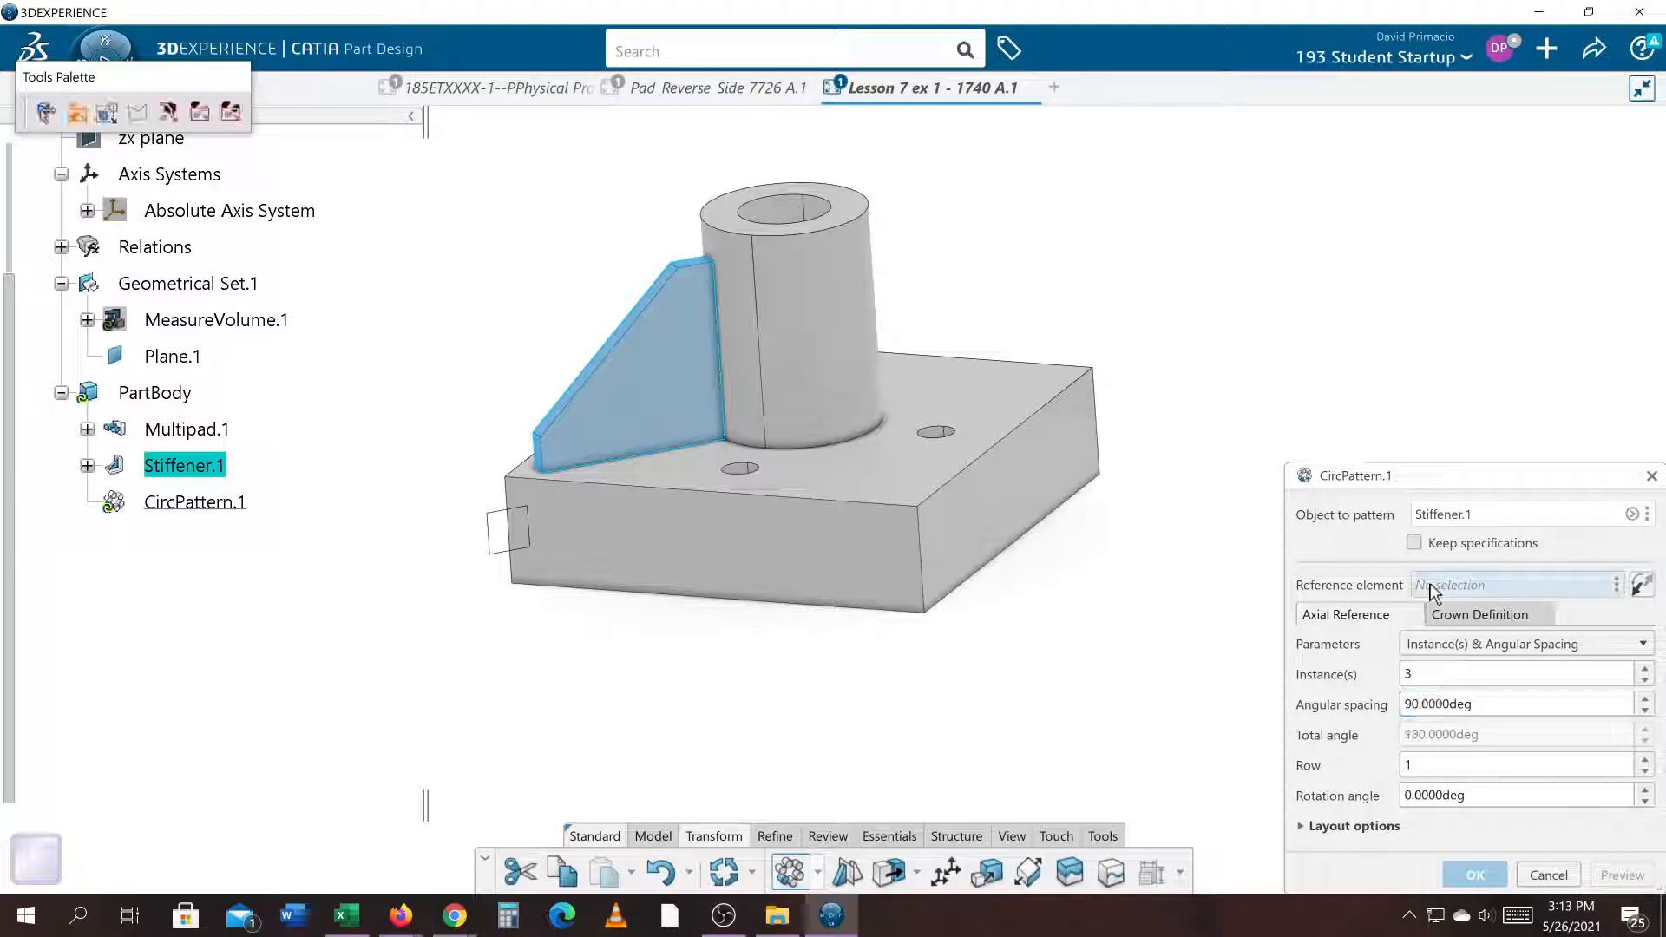
pyautogui.click(869, 308)
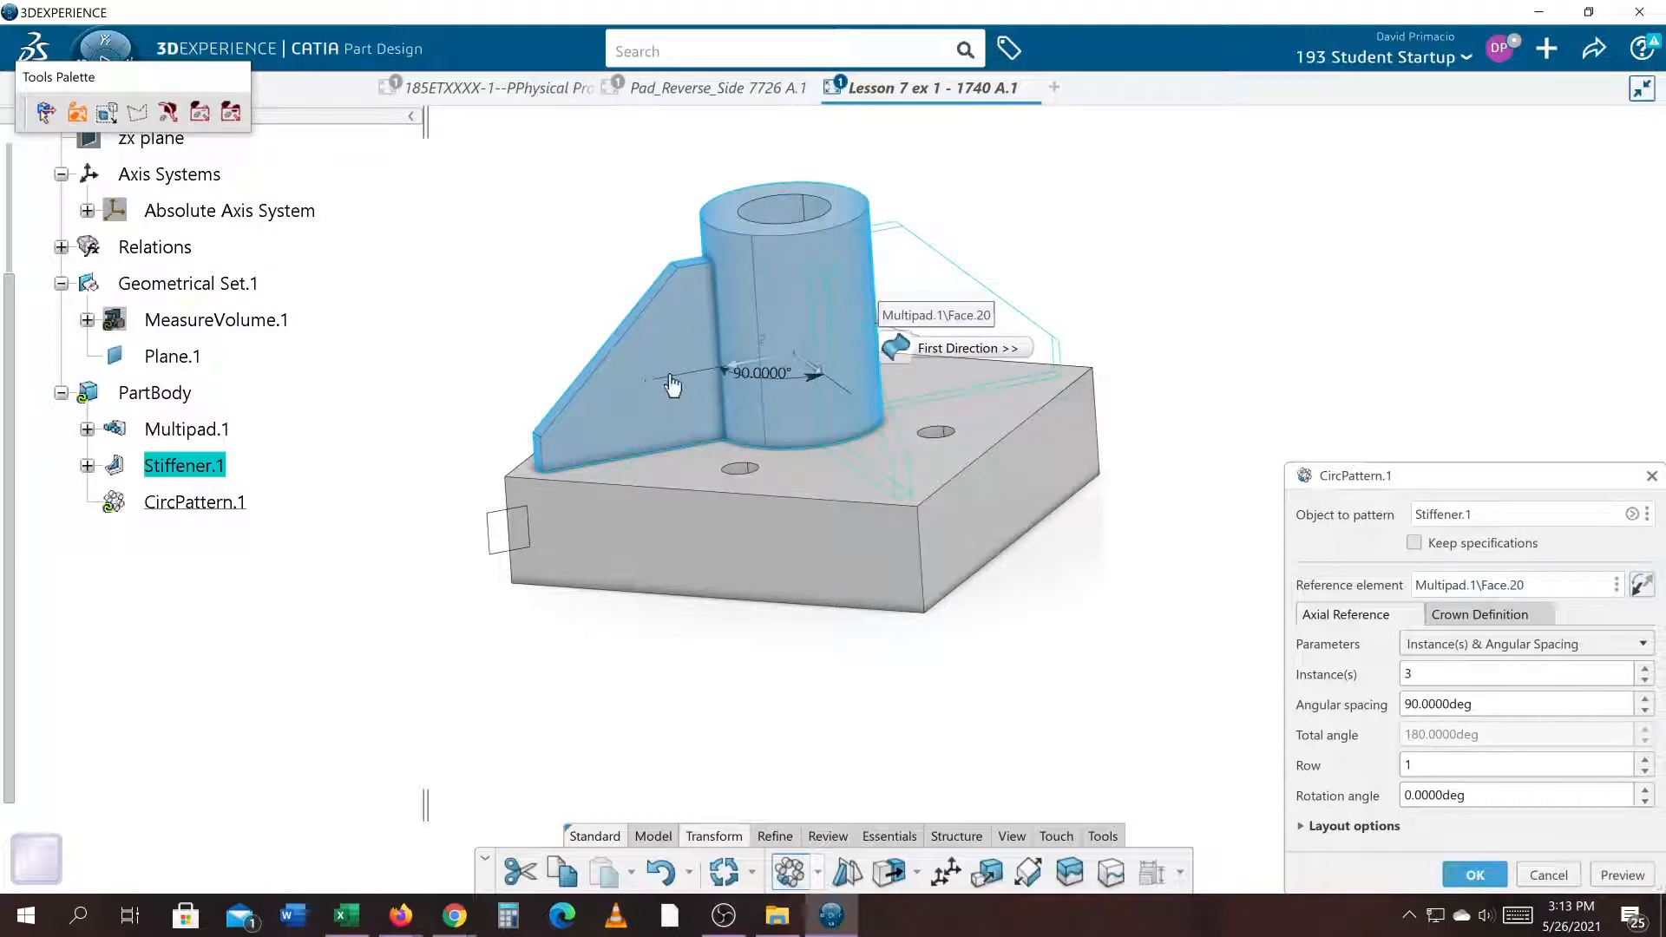
# Preview the stiffener pattern from several sides, raise the number of instances to 4 and accept the pattern
pyautogui.moveTo(541, 725); pyautogui.dragTo(856, 692, button='middle')
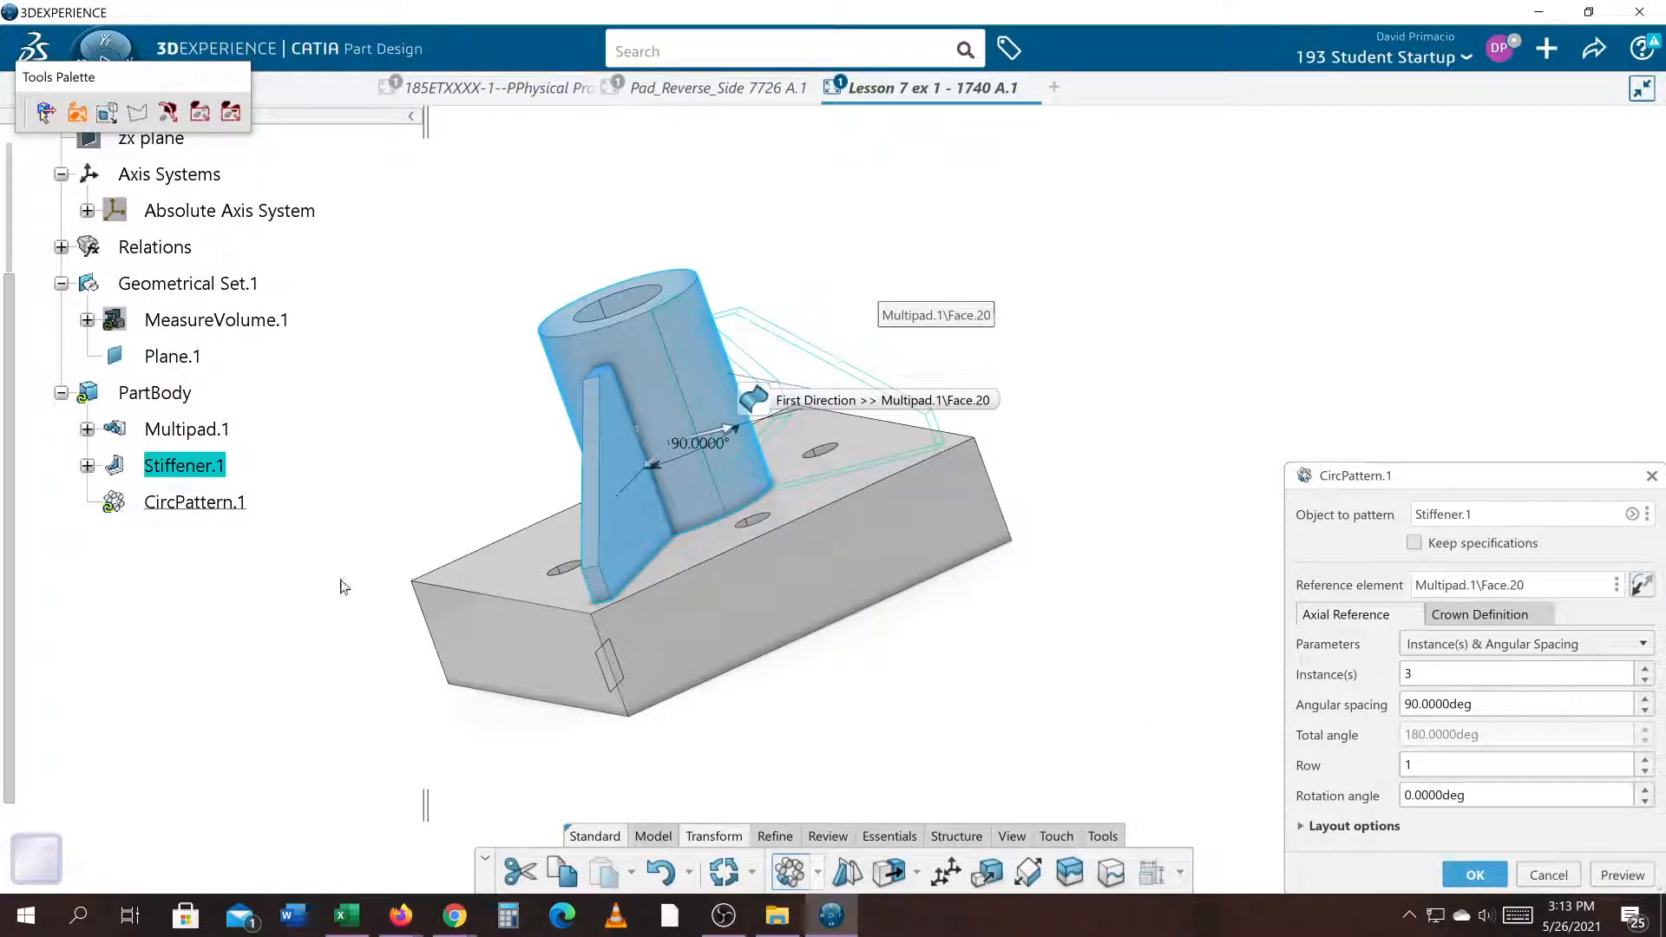
pyautogui.moveTo(348, 699); pyautogui.dragTo(968, 631, button='middle')
pyautogui.moveTo(972, 548); pyautogui.dragTo(971, 540, button='middle')
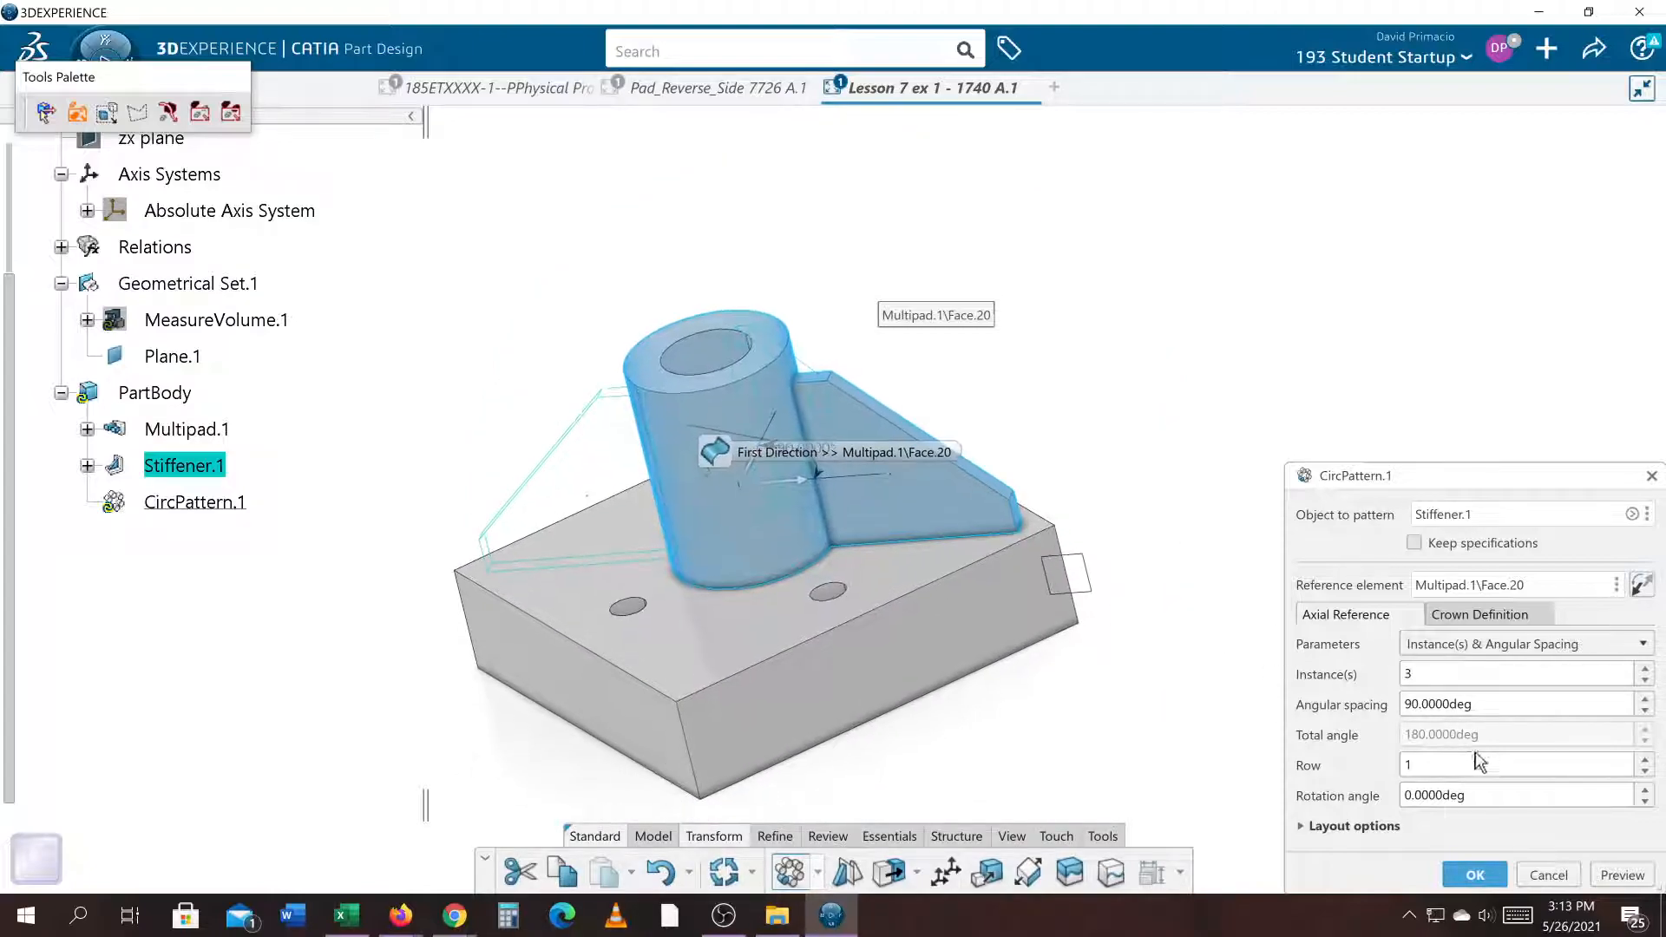
pyautogui.click(1599, 869)
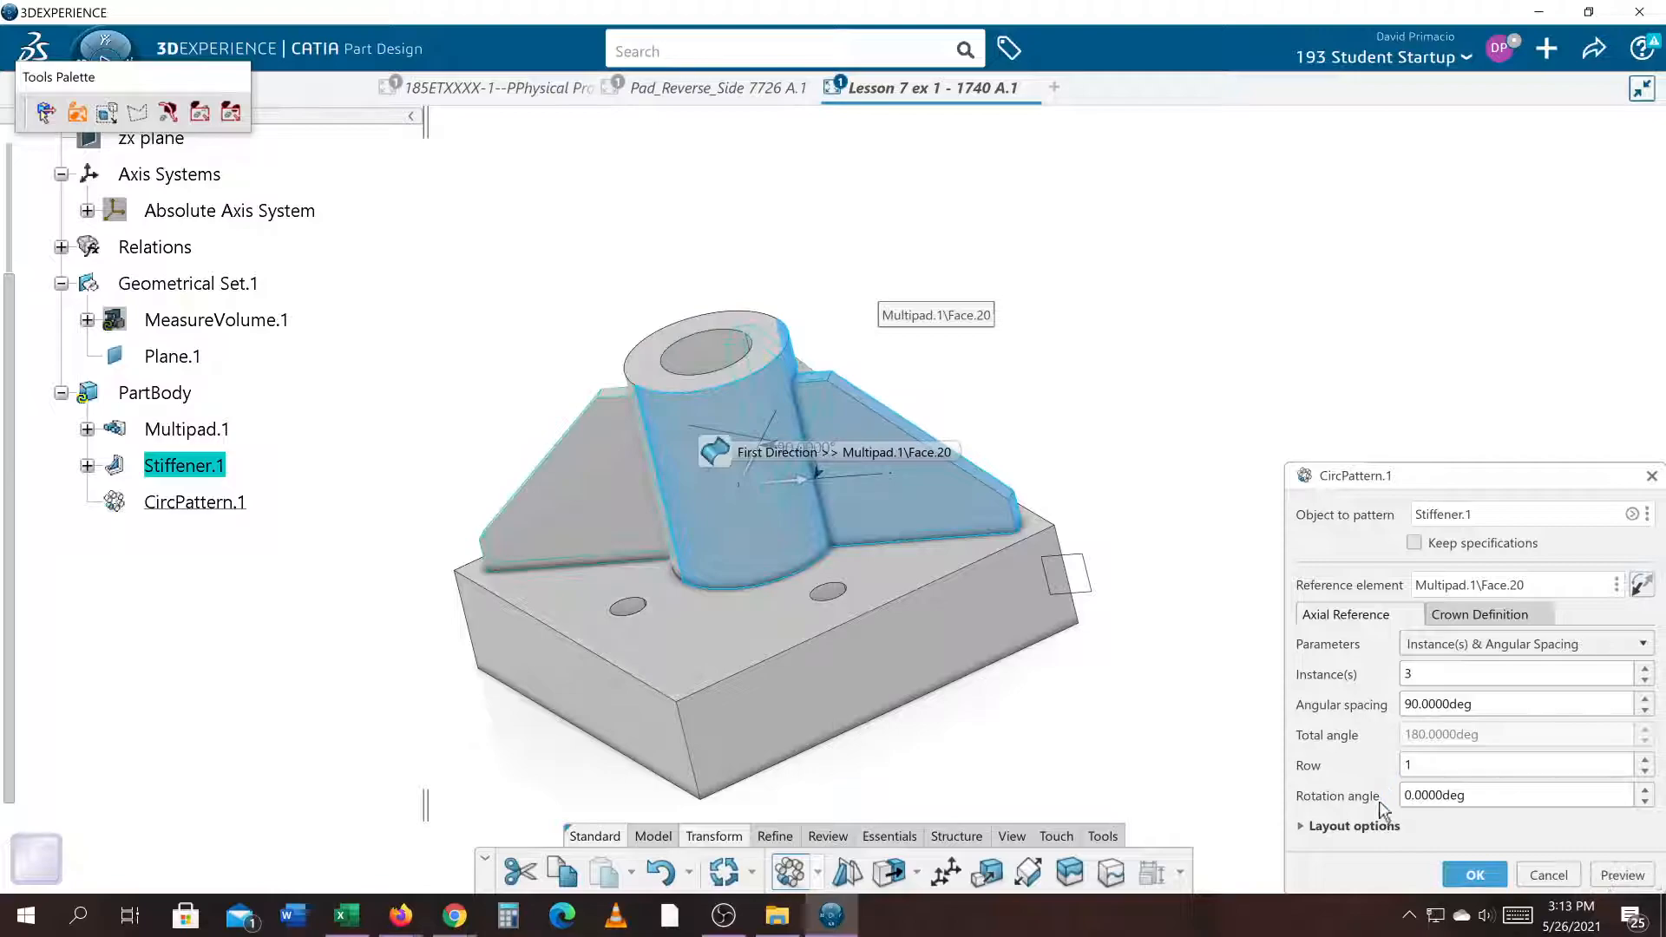
pyautogui.moveTo(1061, 709); pyautogui.dragTo(876, 765, button='middle')
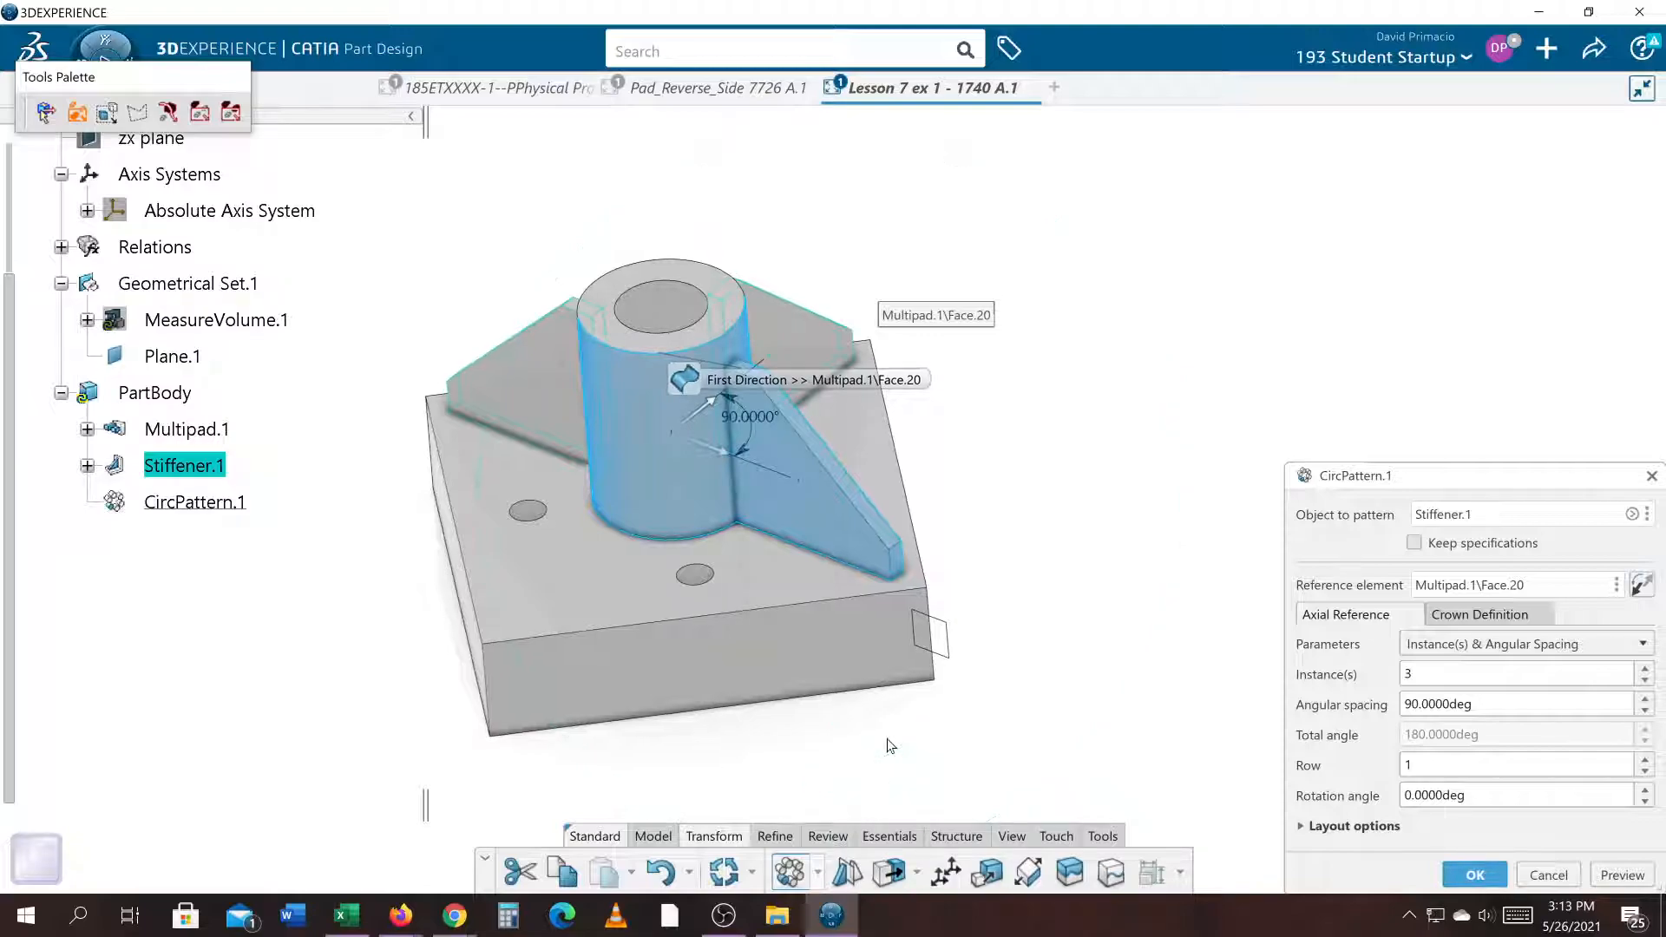
pyautogui.moveTo(1436, 675); pyautogui.dragTo(1359, 685)
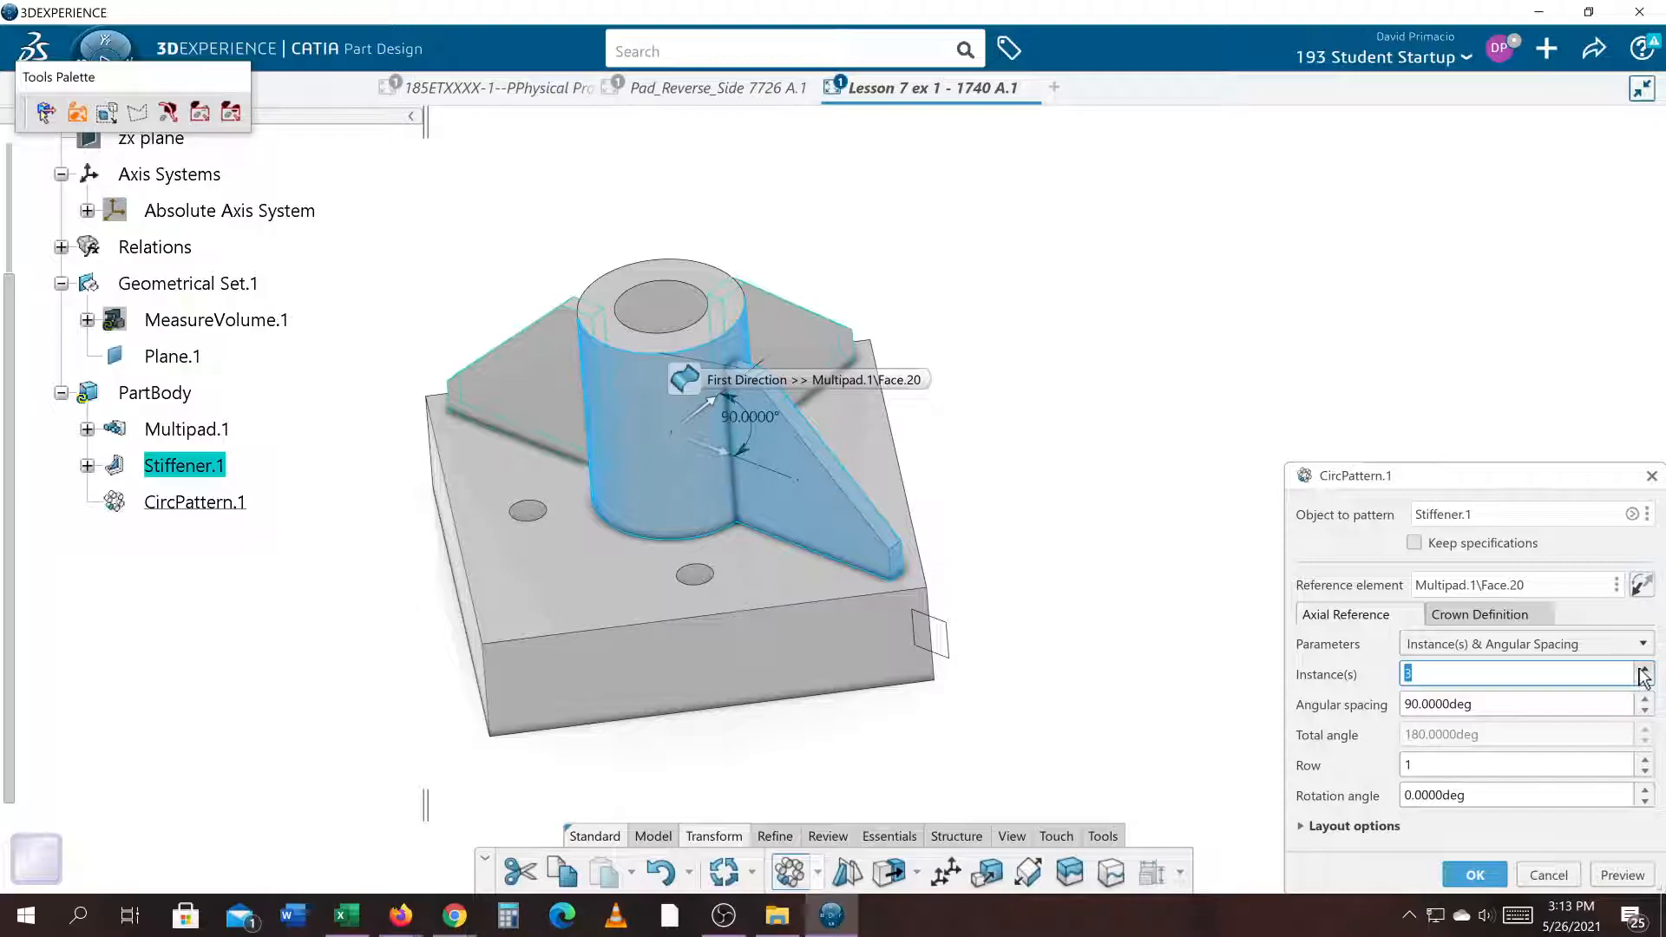
pyautogui.click(1595, 877)
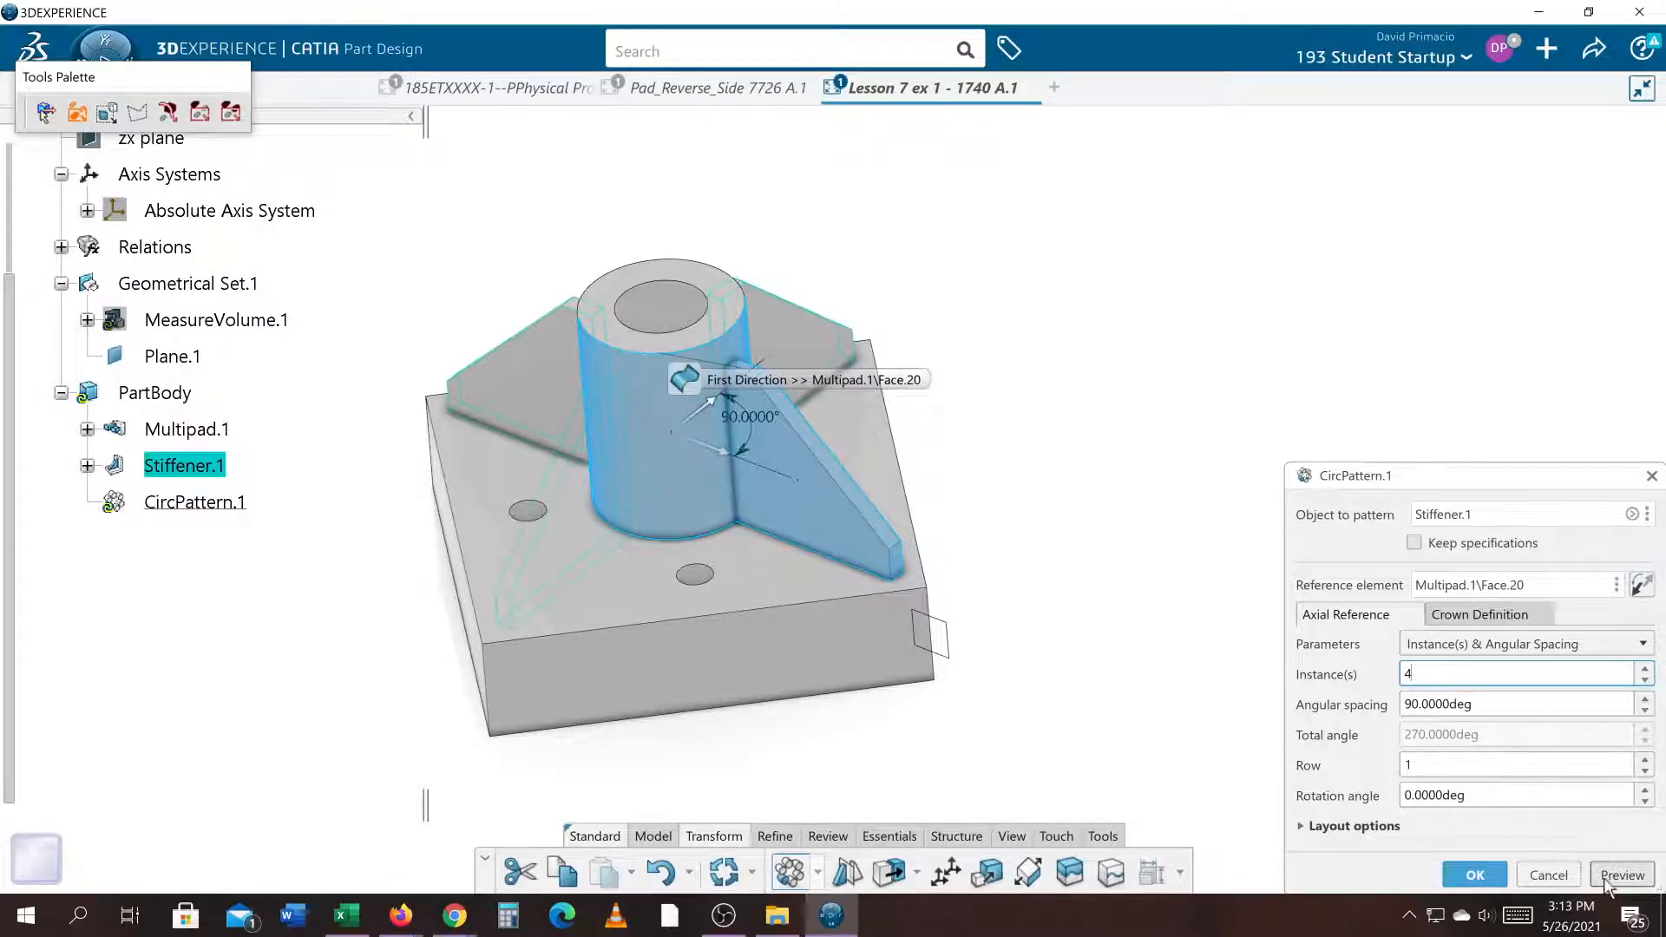
pyautogui.click(1475, 875)
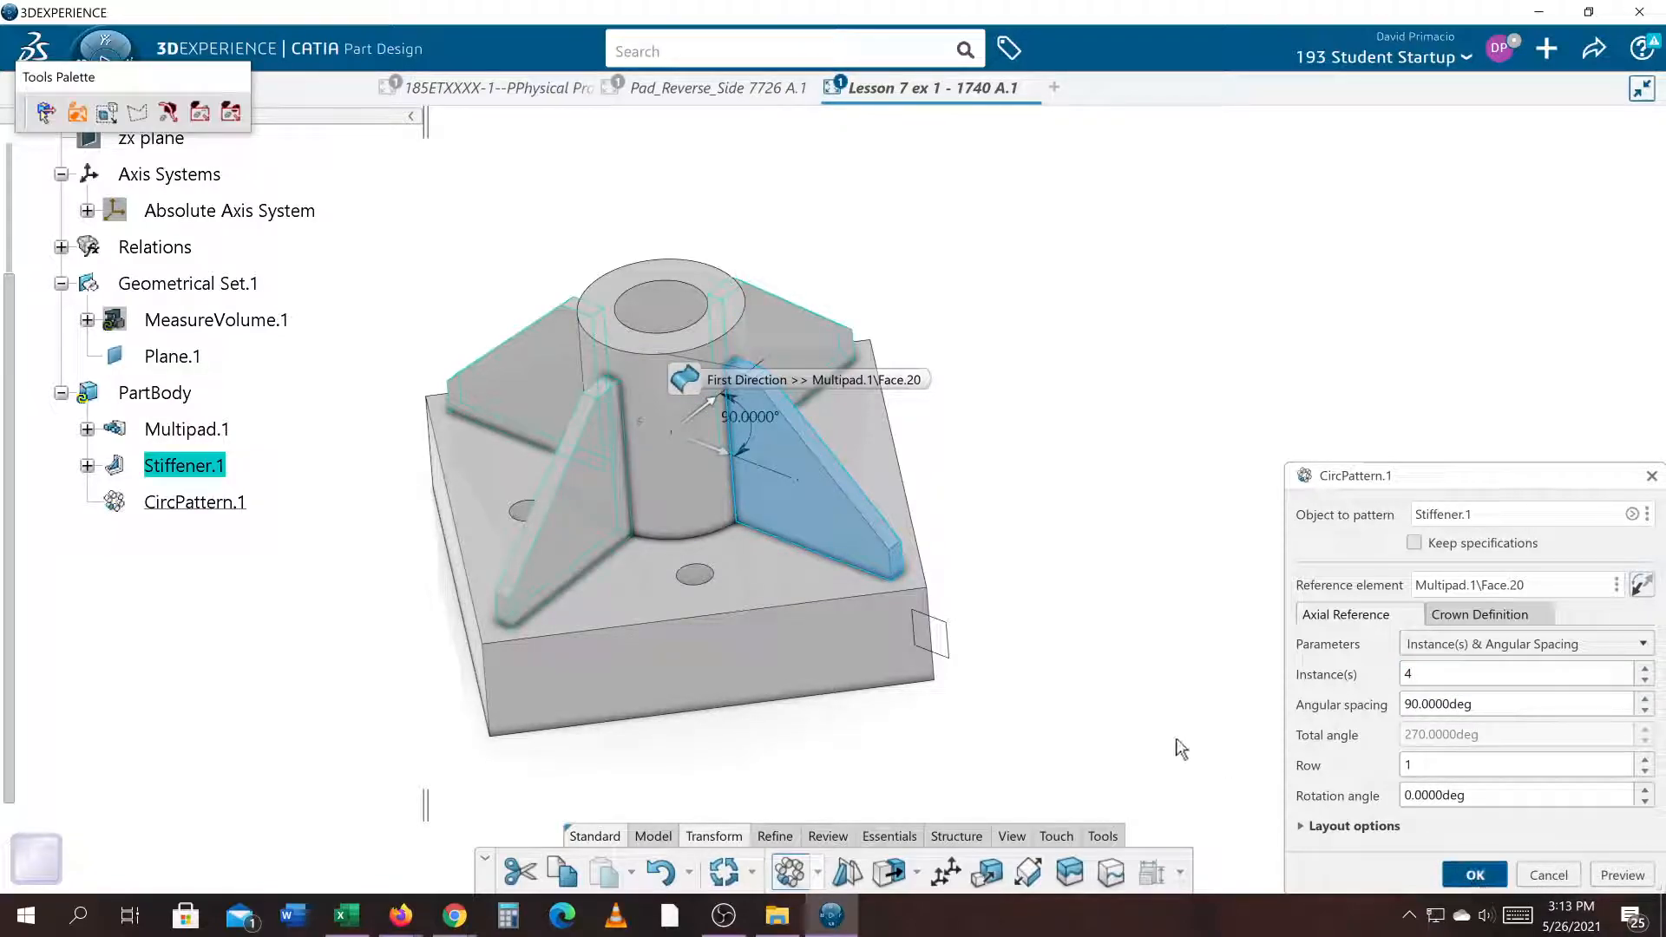
# Make the cylinder taller by increasing the Multipad's domain 7 first limit, and inspect the updated stiffeners
pyautogui.moveTo(640, 788); pyautogui.dragTo(1105, 692, button='middle')
pyautogui.moveTo(741, 768); pyautogui.dragTo(643, 743, button='middle')
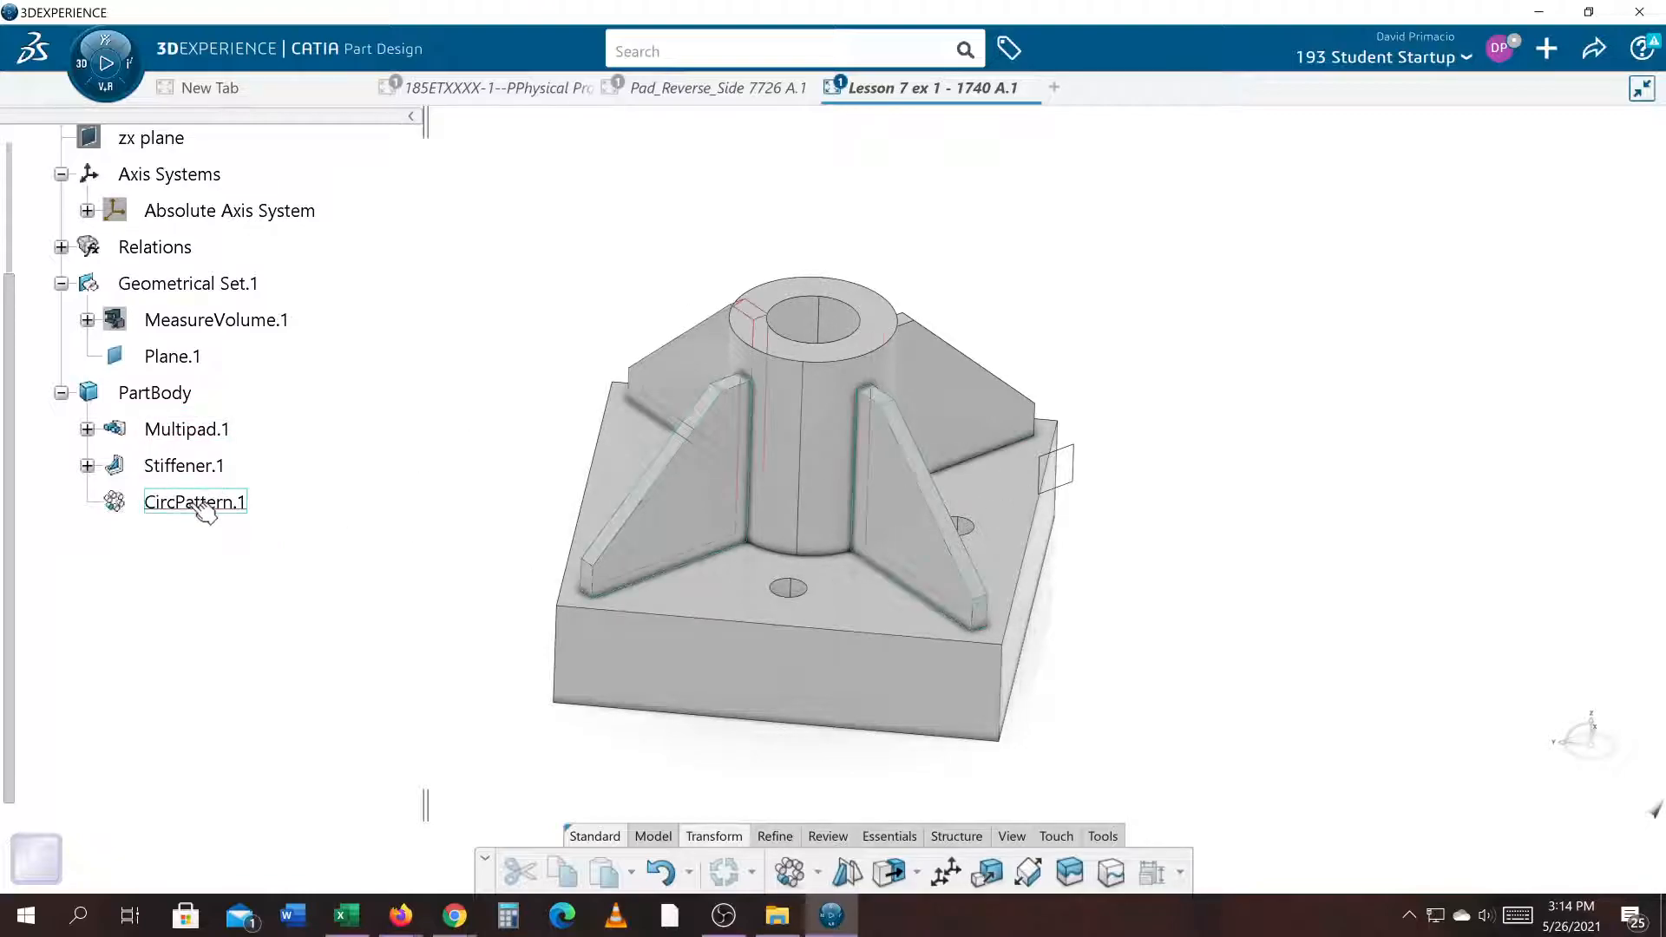
pyautogui.doubleClick(221, 431)
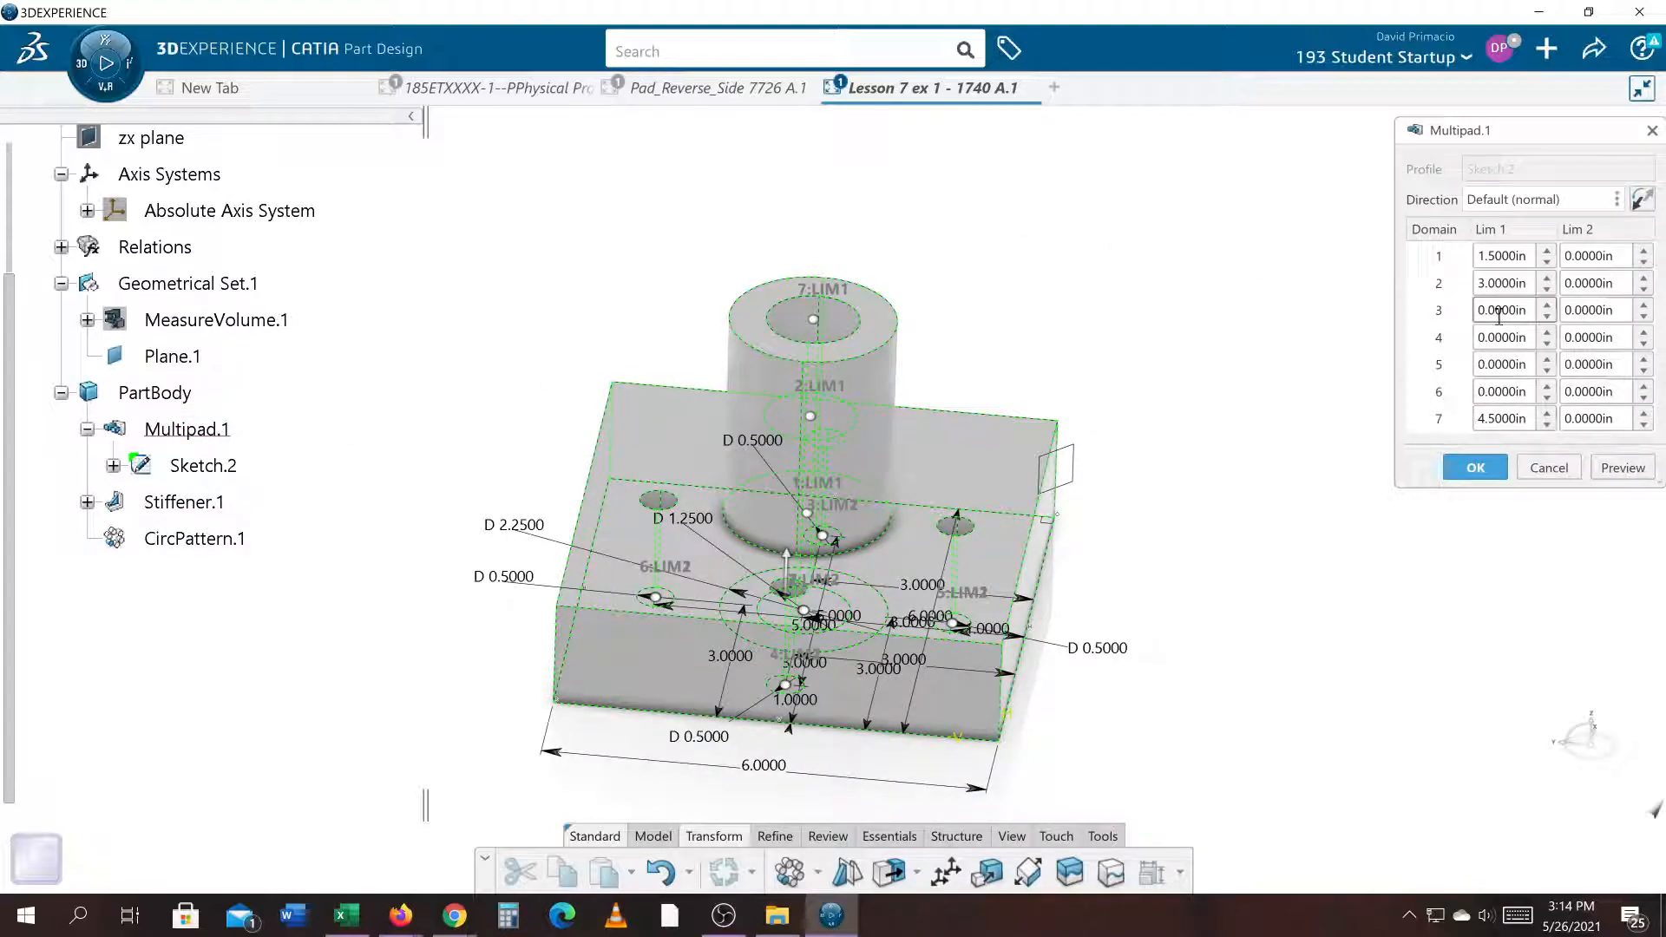
pyautogui.doubleClick(1533, 419)
pyautogui.click(1476, 467)
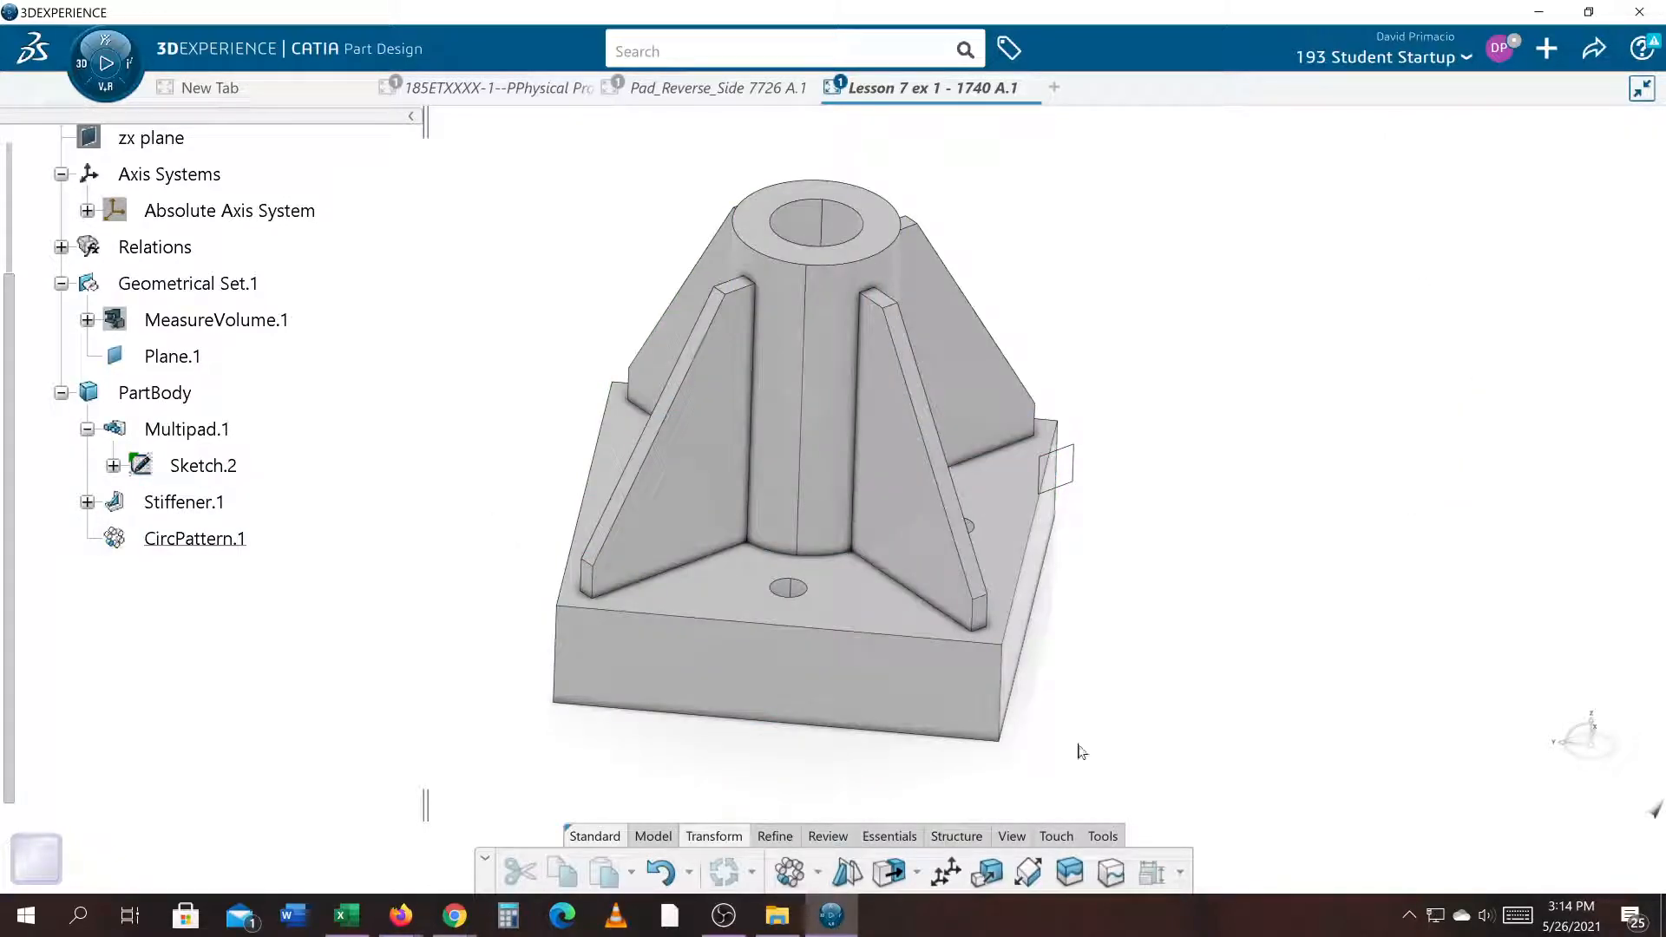
pyautogui.moveTo(625, 770); pyautogui.dragTo(919, 761, button='middle')
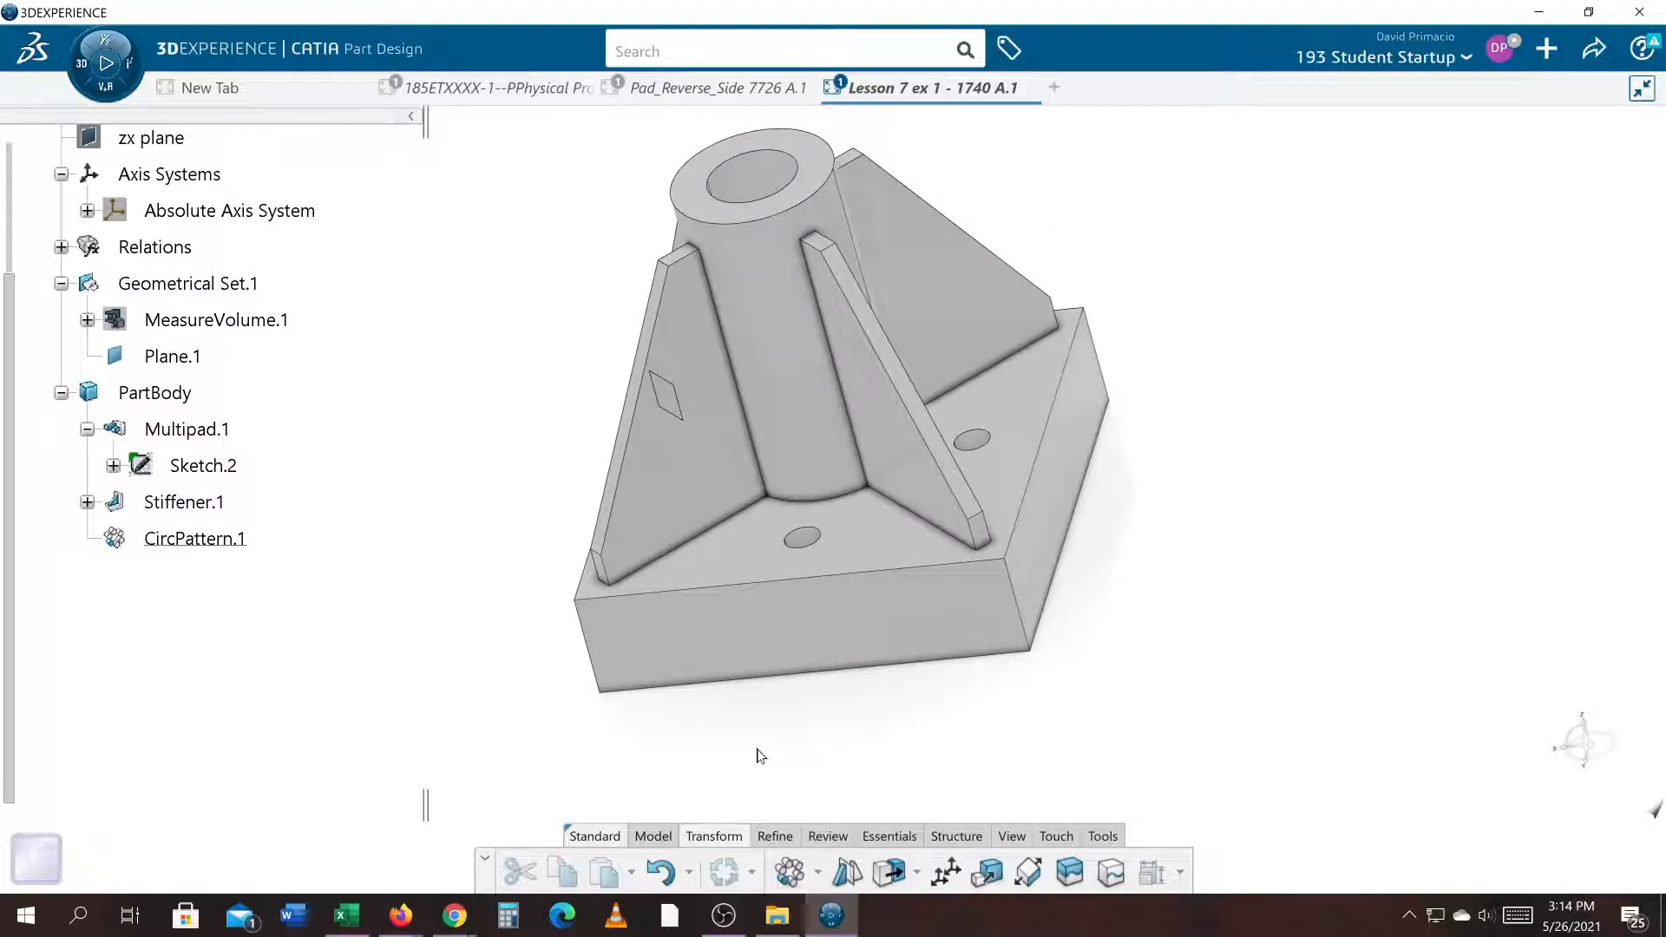
# Inspect the patterned stiffeners around the cylinder from several sides, and return the part to the isometric view
pyautogui.moveTo(743, 745); pyautogui.dragTo(993, 671, button='middle')
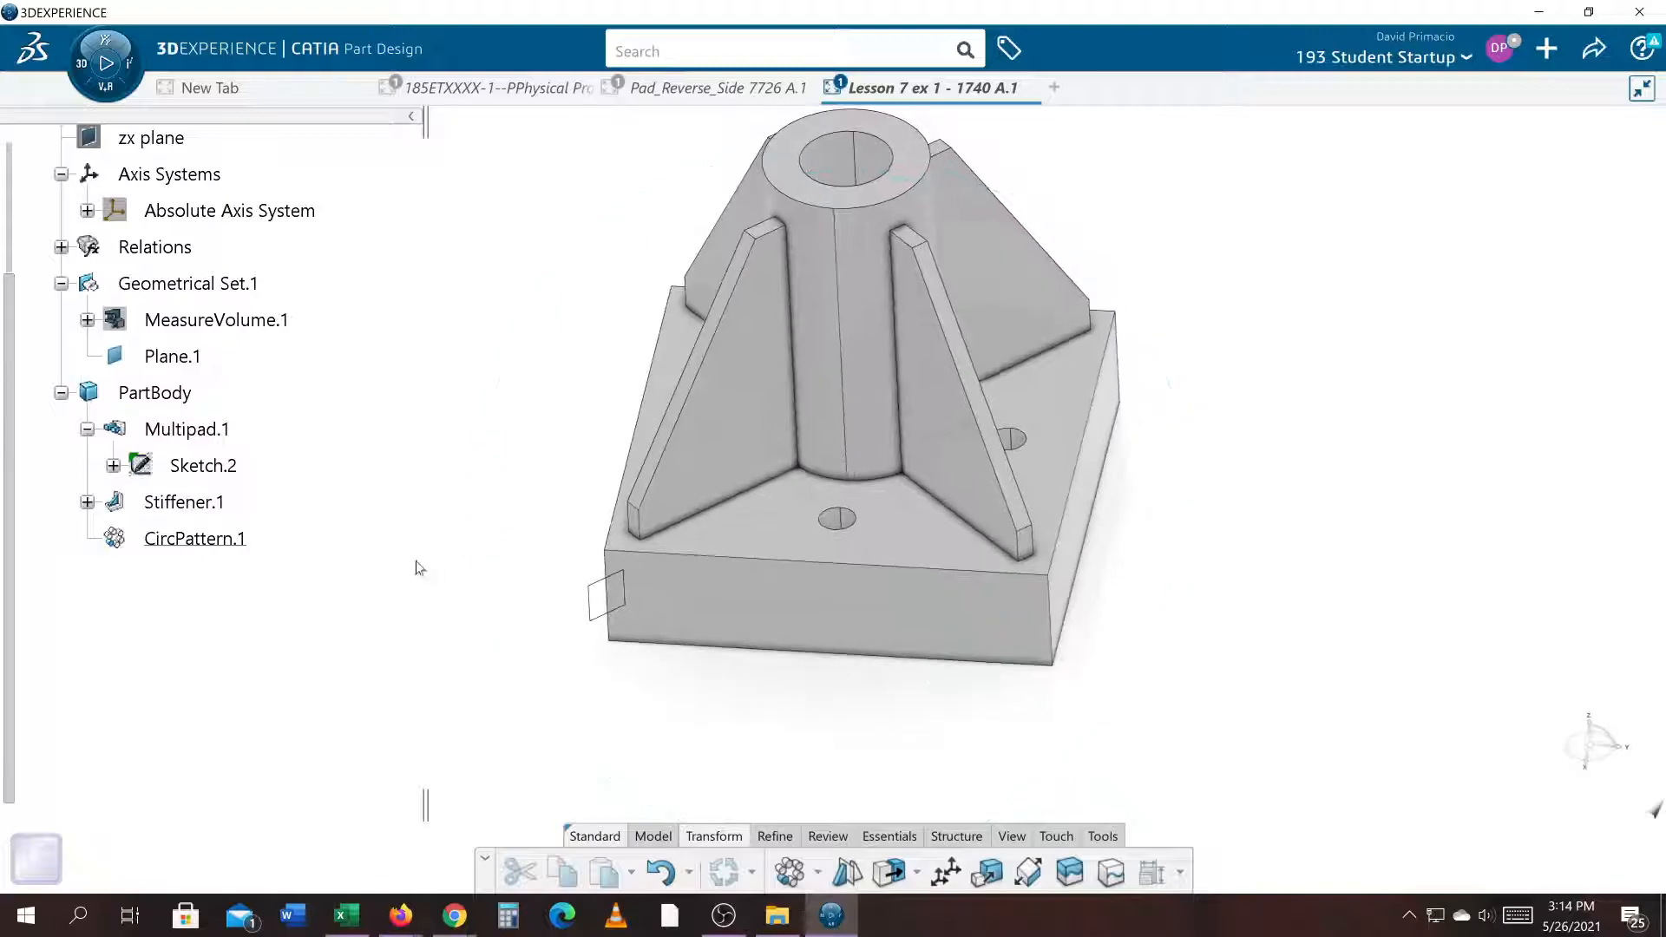
pyautogui.scroll(3, 396, 572)
pyautogui.scroll(-1, 394, 572)
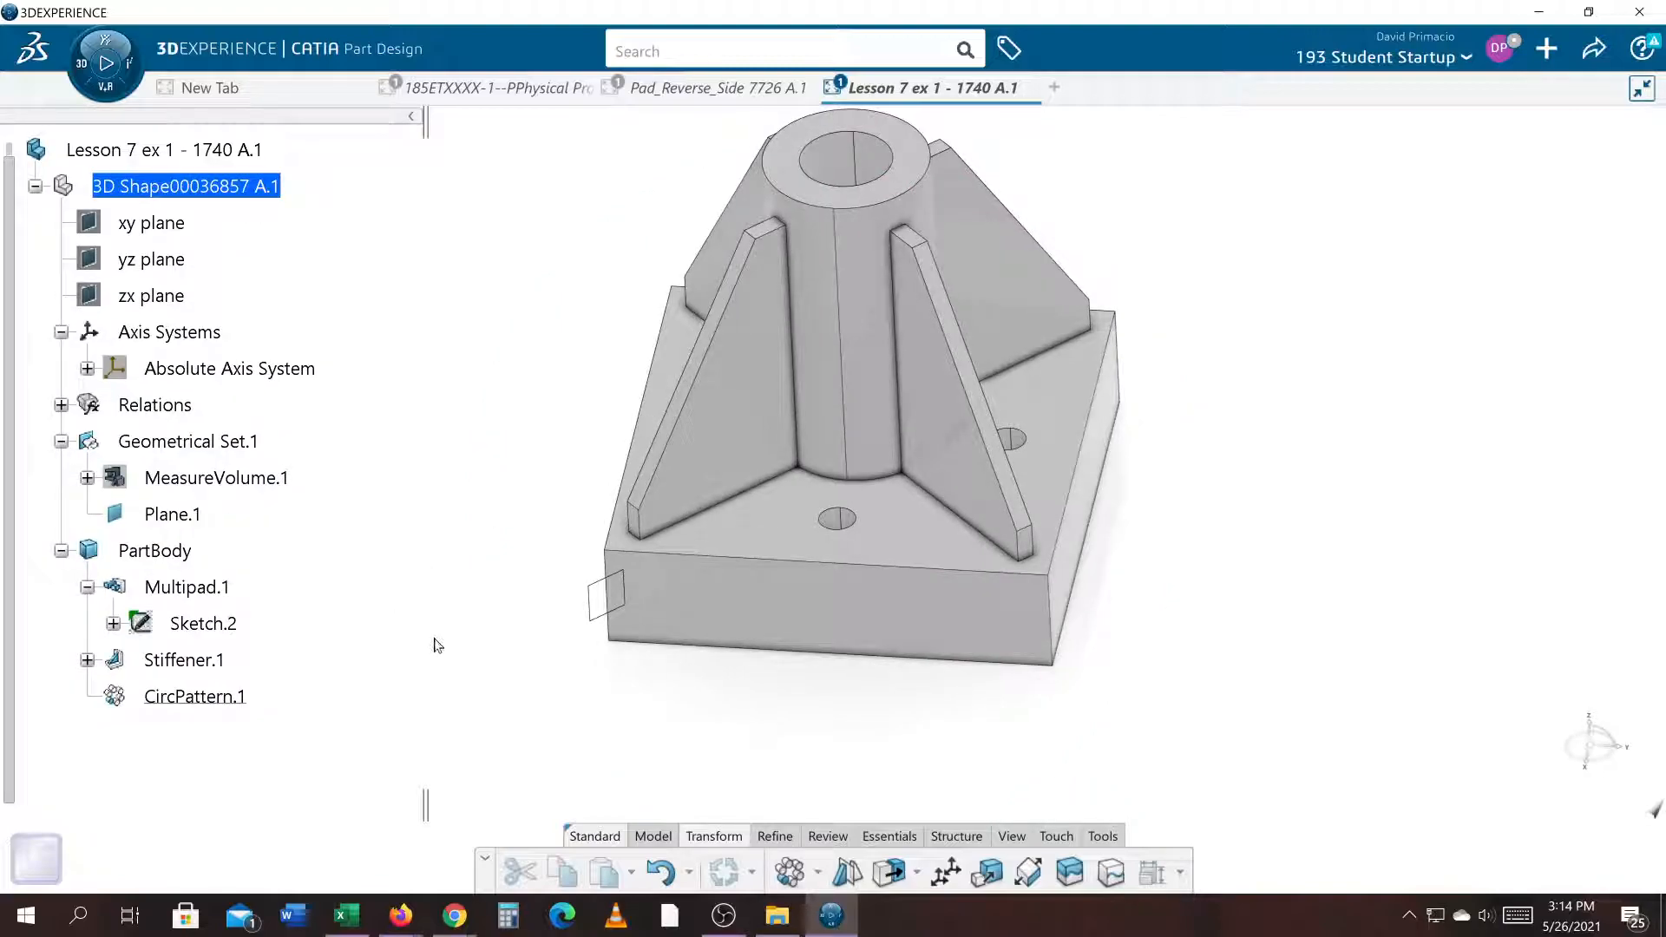
pyautogui.moveTo(483, 651); pyautogui.dragTo(709, 753, button='middle')
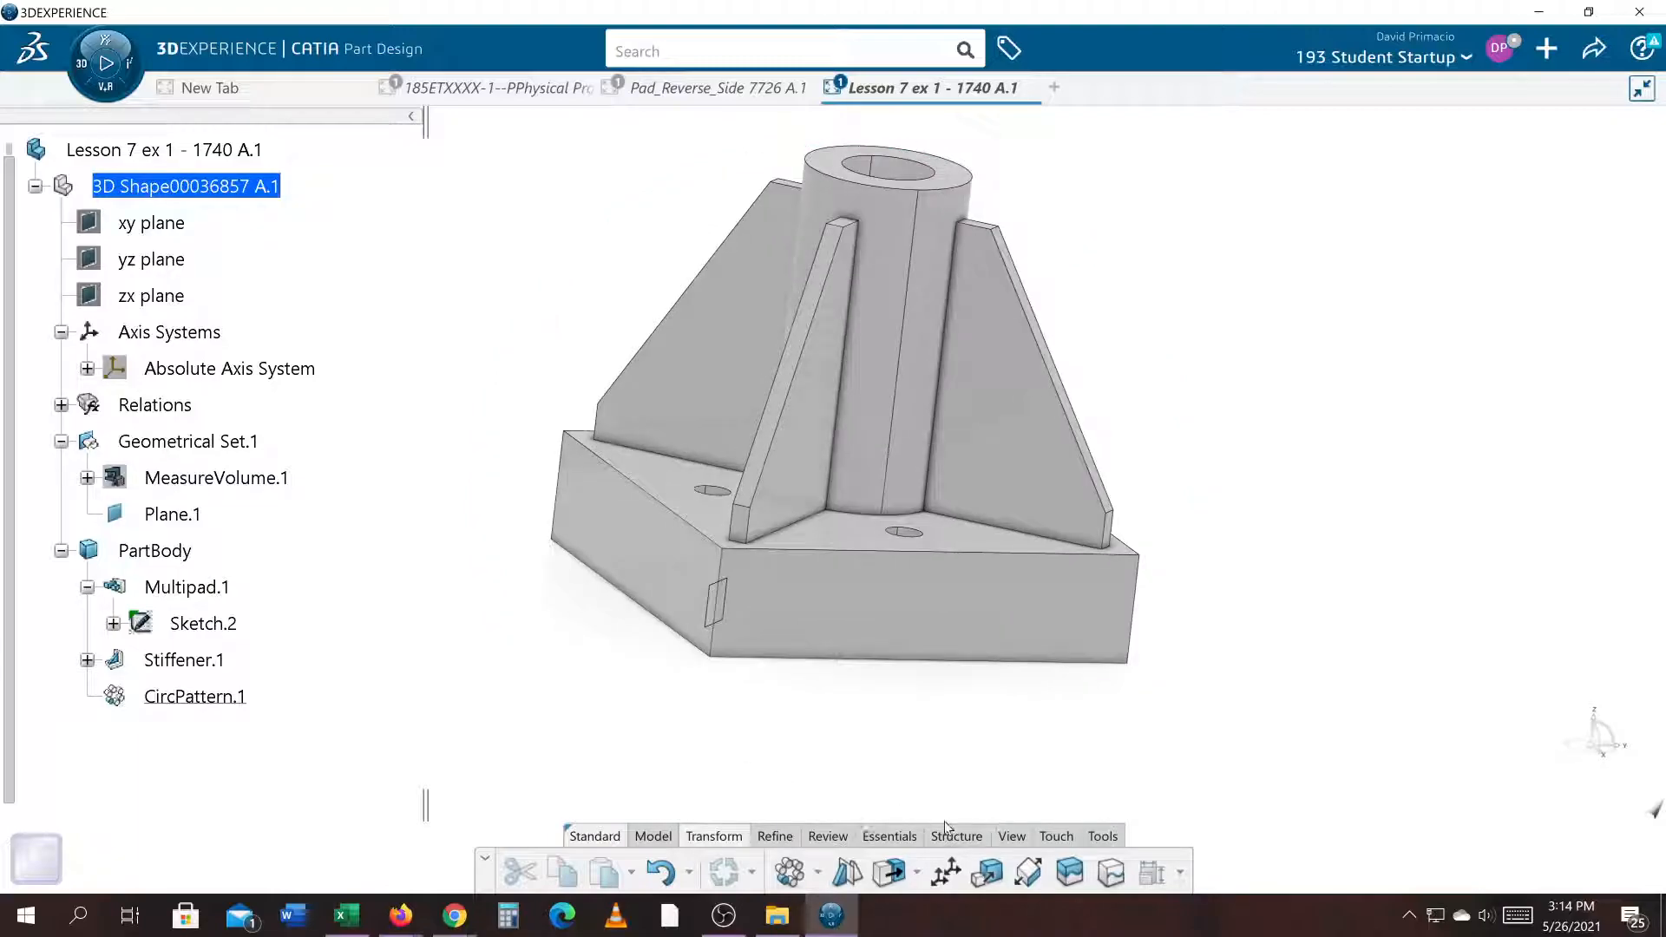
pyautogui.click(1008, 838)
pyautogui.click(937, 872)
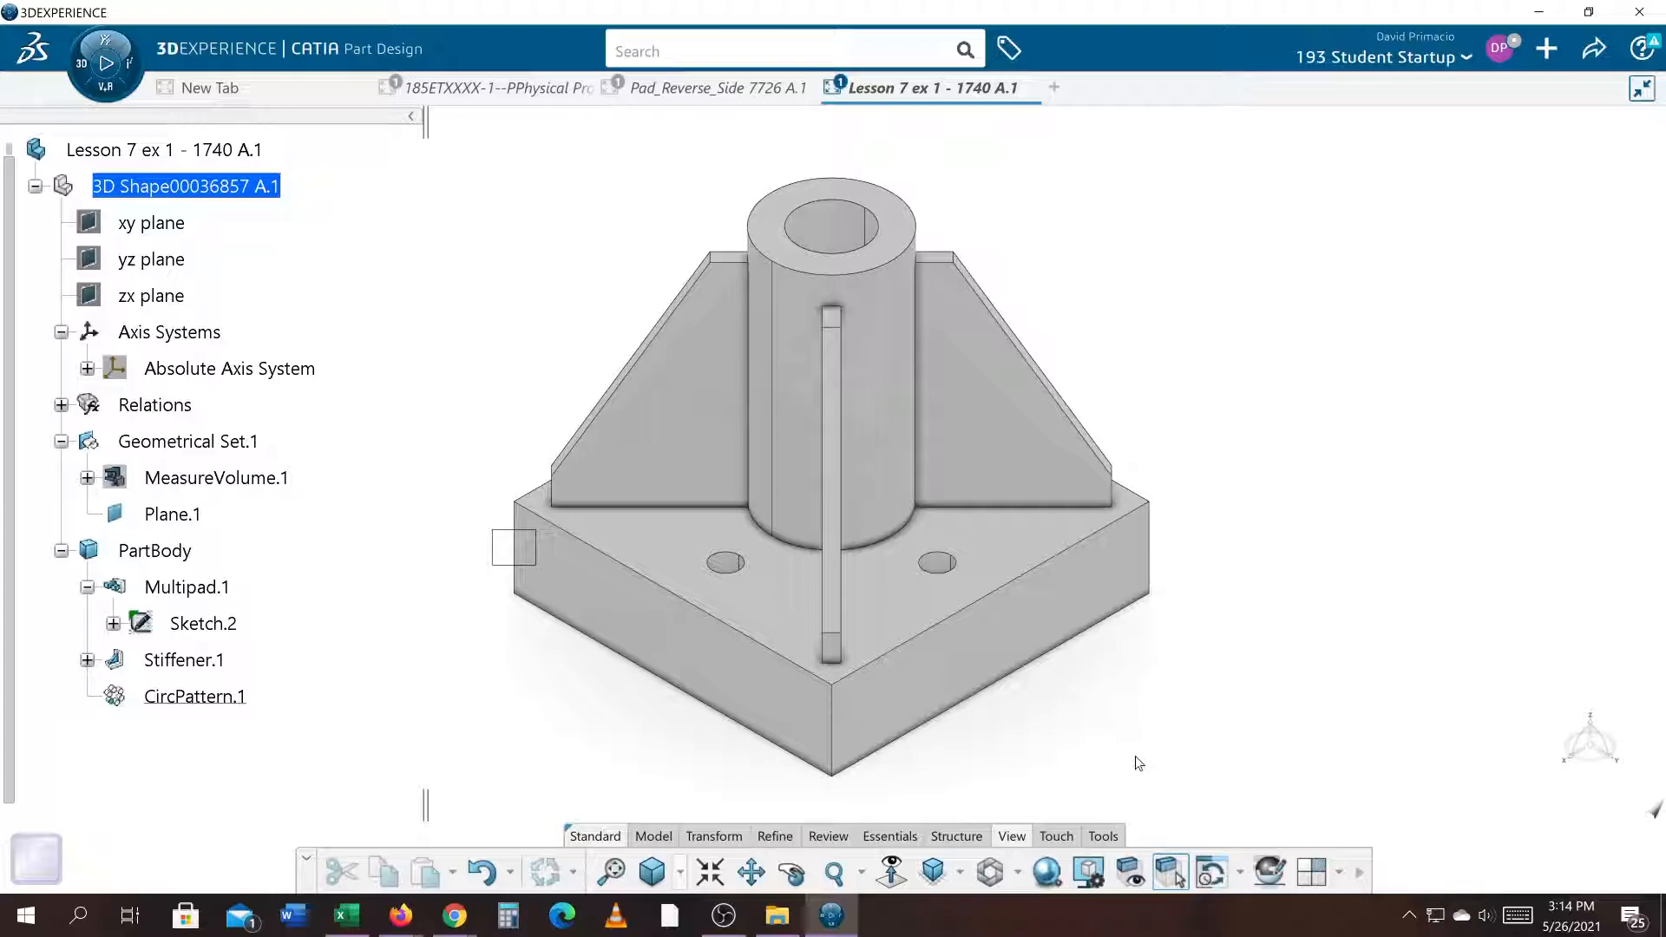
pyautogui.moveTo(1117, 750); pyautogui.dragTo(1122, 744, button='middle')
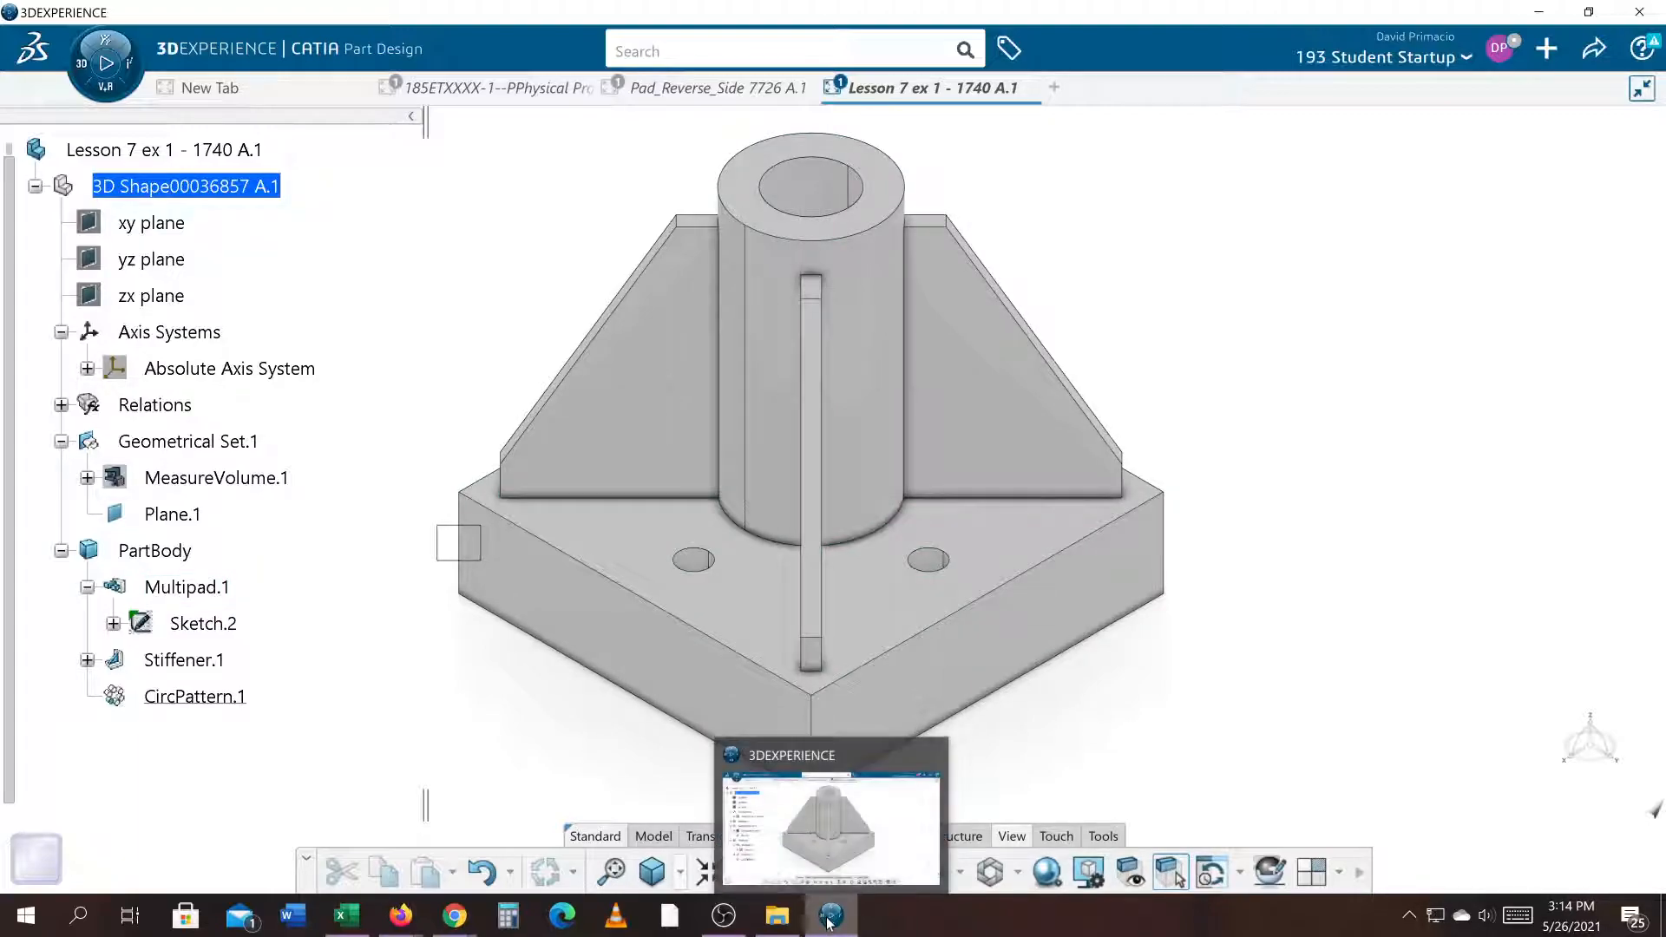
pyautogui.click(723, 915)
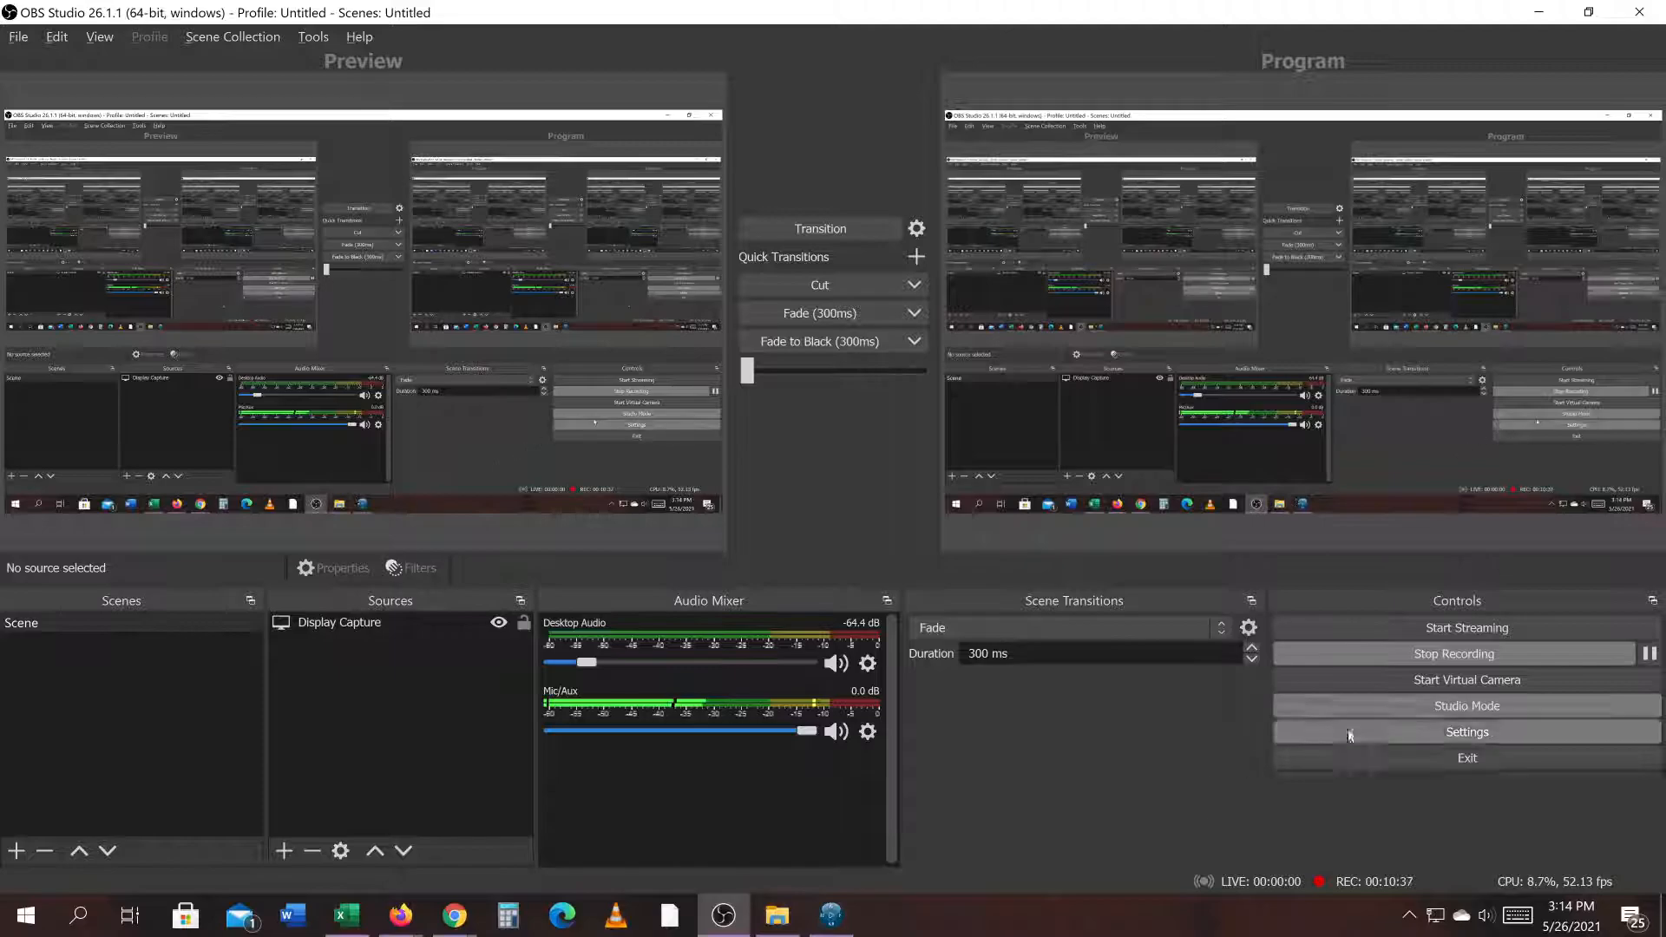